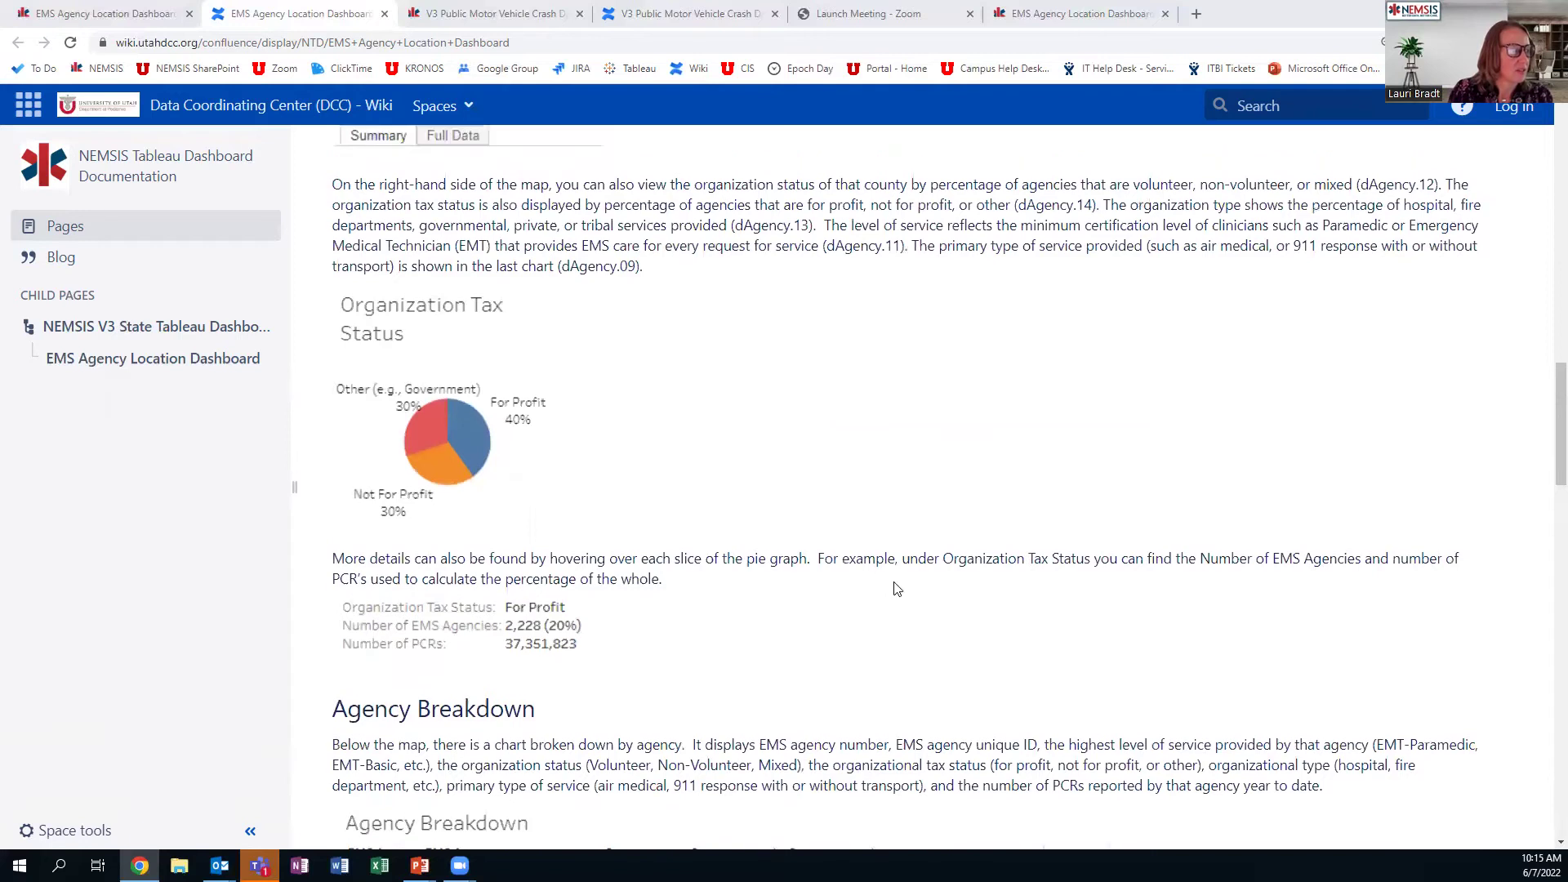
# Go to the EMS Agency Location Dashboard and set the Submitting State filter to all states.
pyautogui.click(141, 18)
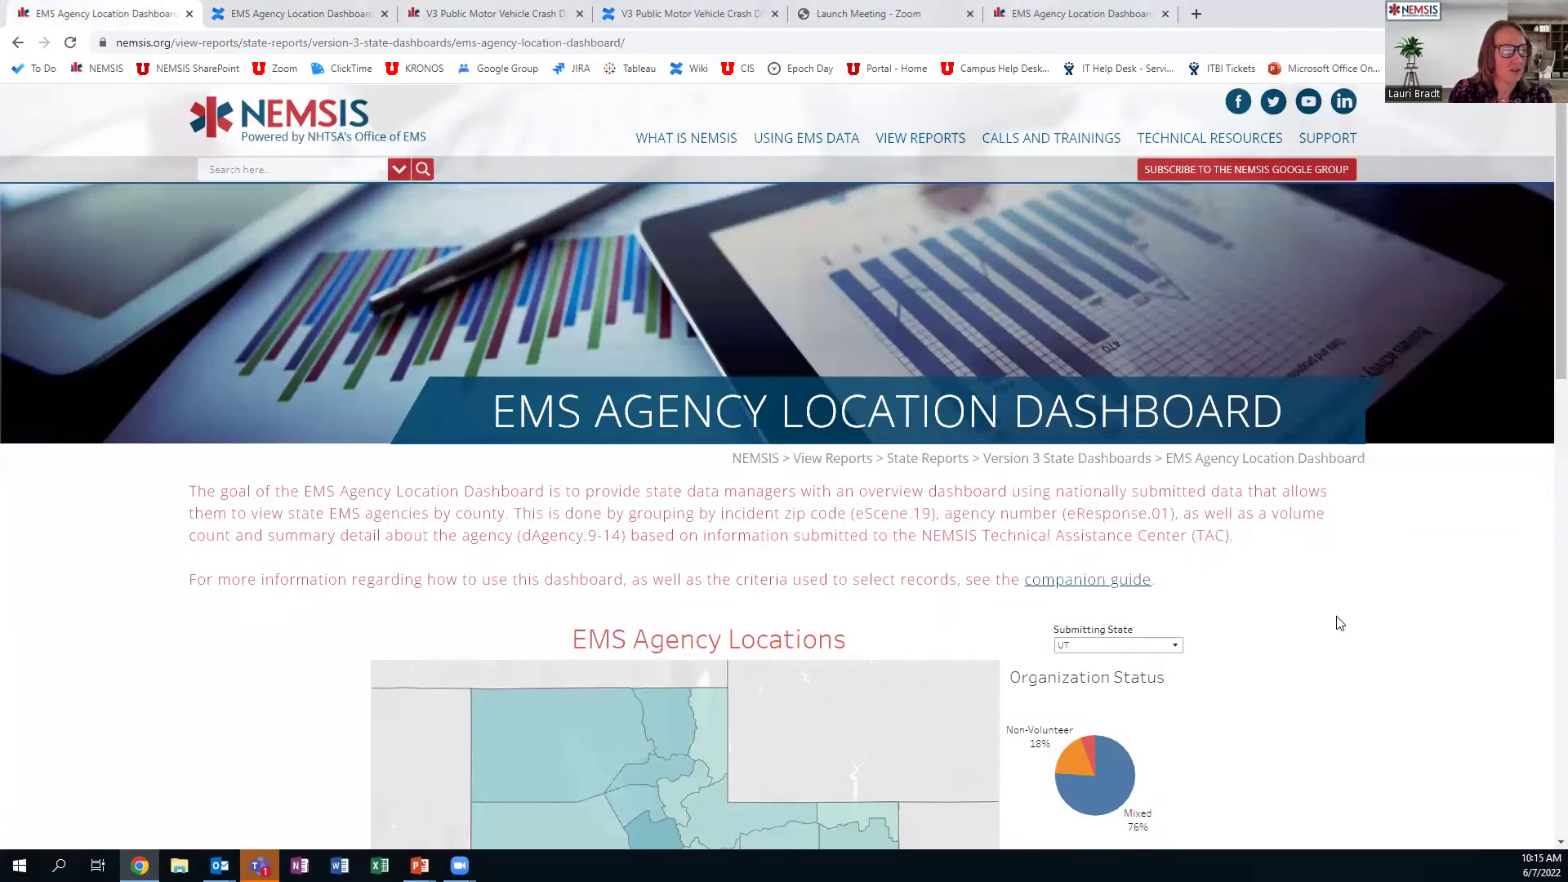
pyautogui.scroll(-3, 1339, 623)
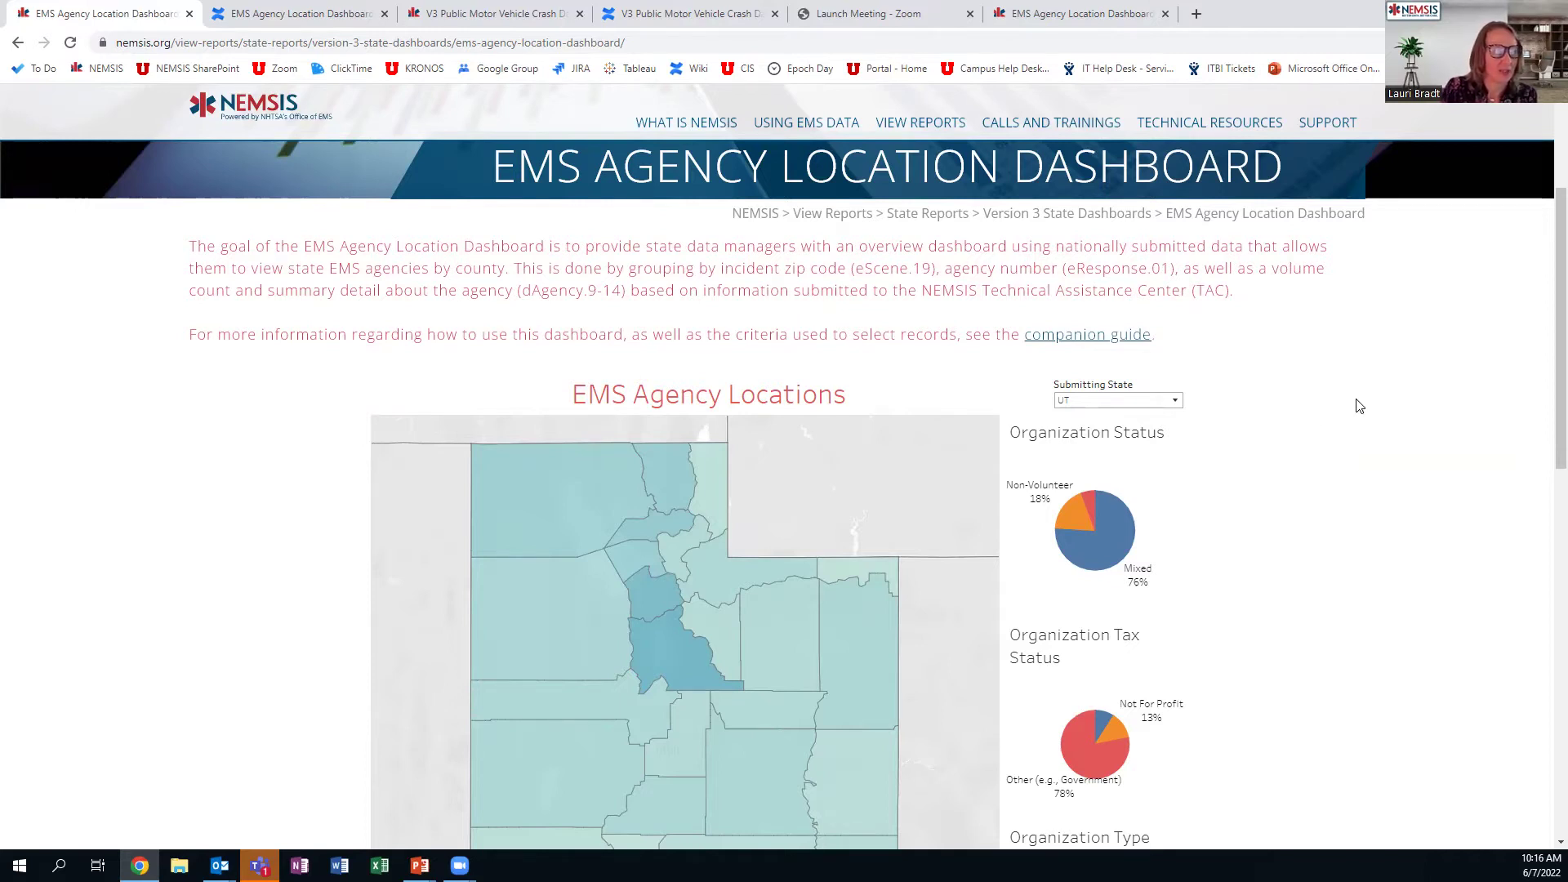
pyautogui.scroll(-2, 1358, 402)
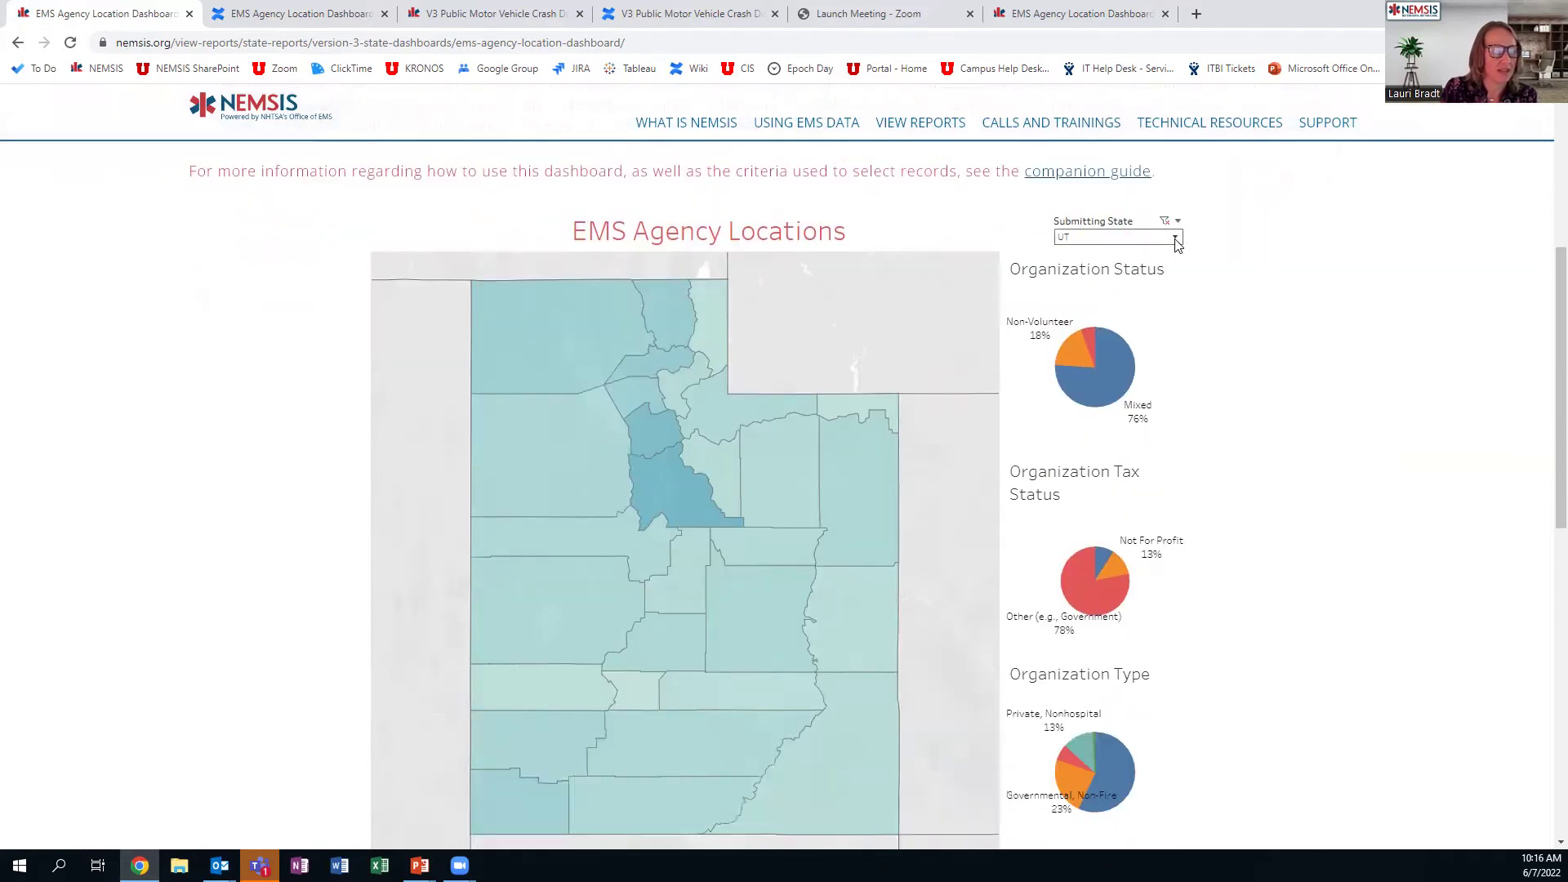
pyautogui.click(1176, 239)
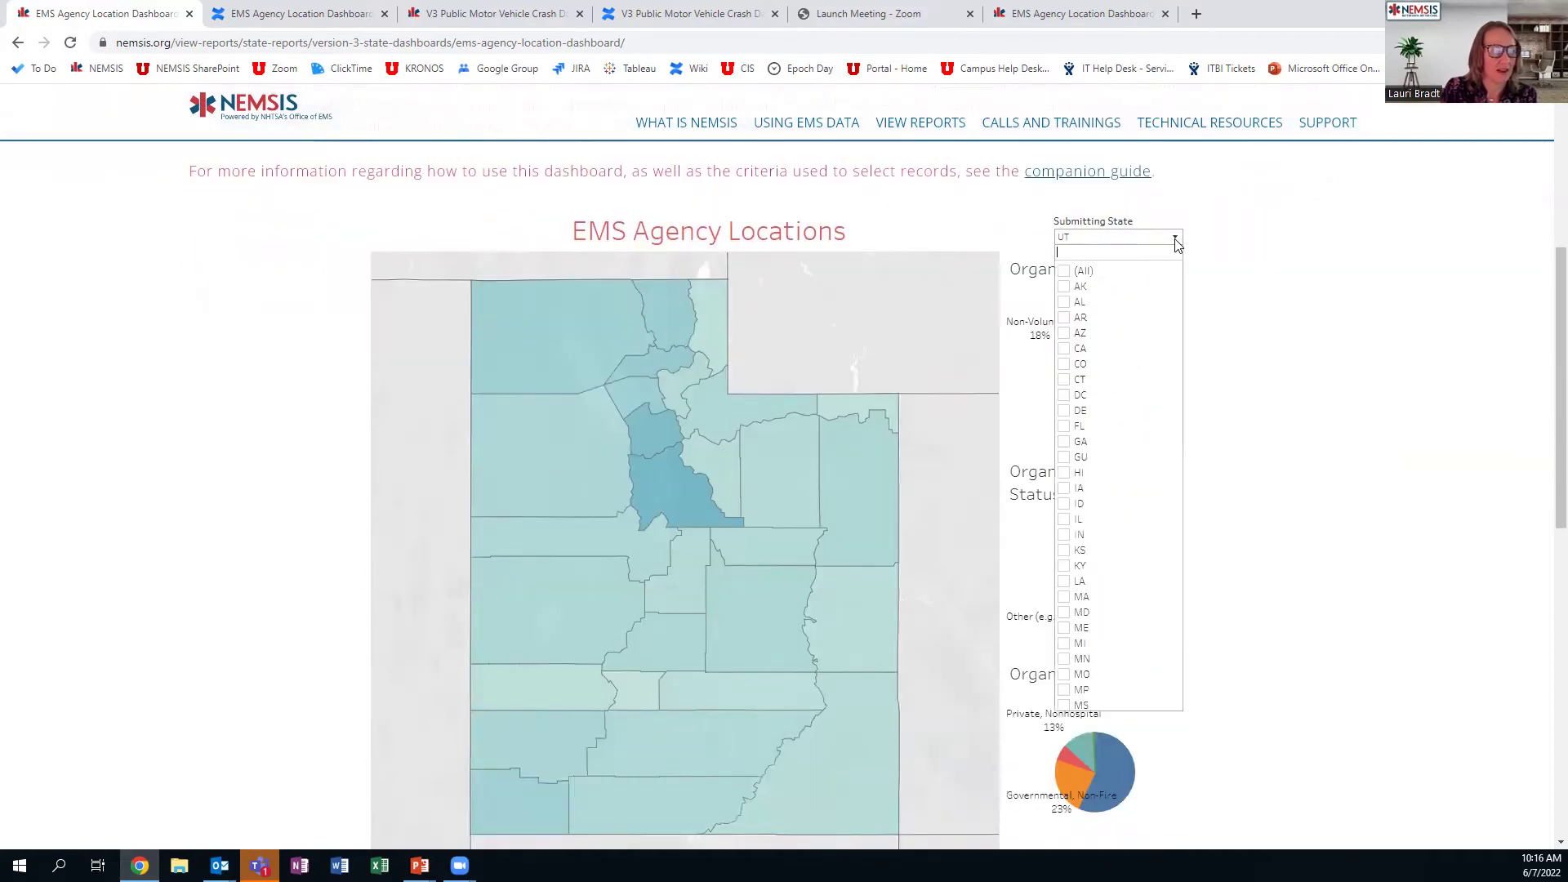
pyautogui.click(1071, 274)
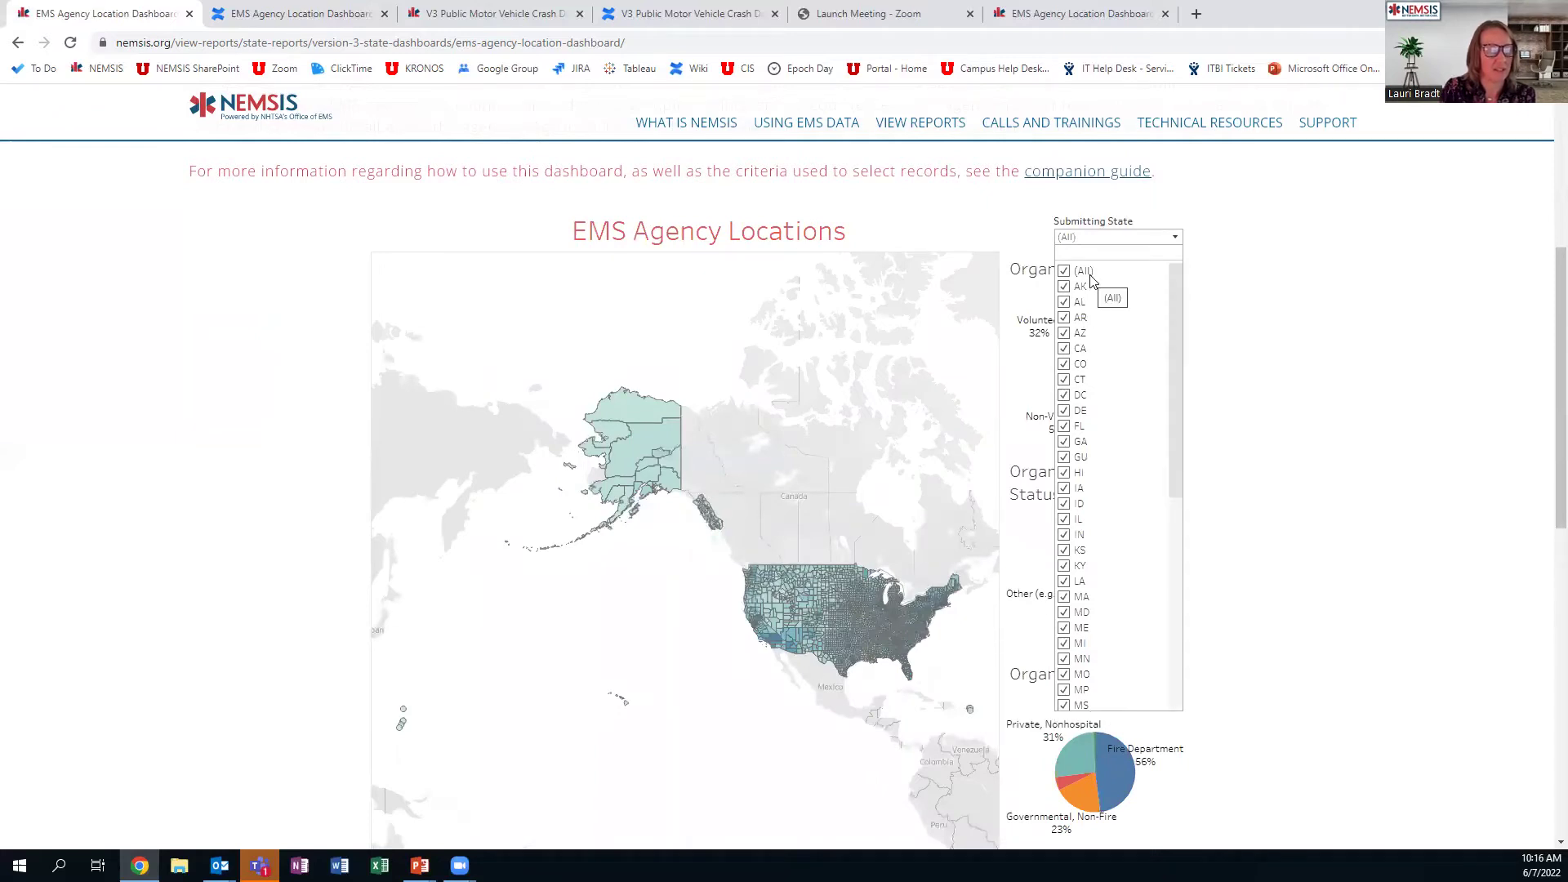
# Clear all states from the Submitting State filter and select only UT.
pyautogui.click(1063, 271)
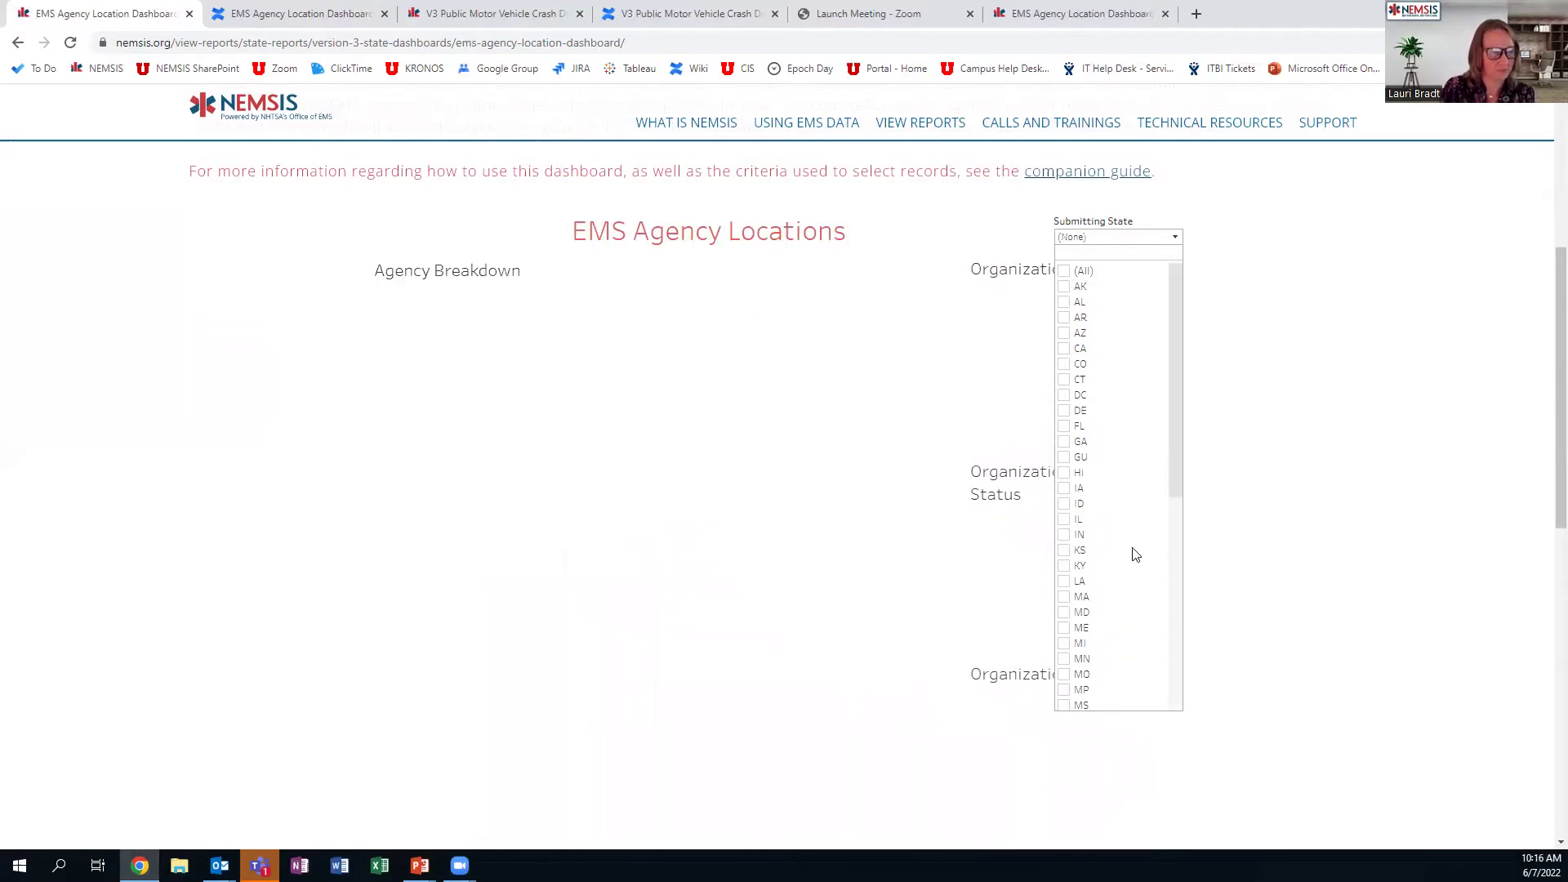
pyautogui.moveTo(1179, 385); pyautogui.dragTo(1174, 599)
pyautogui.click(1066, 614)
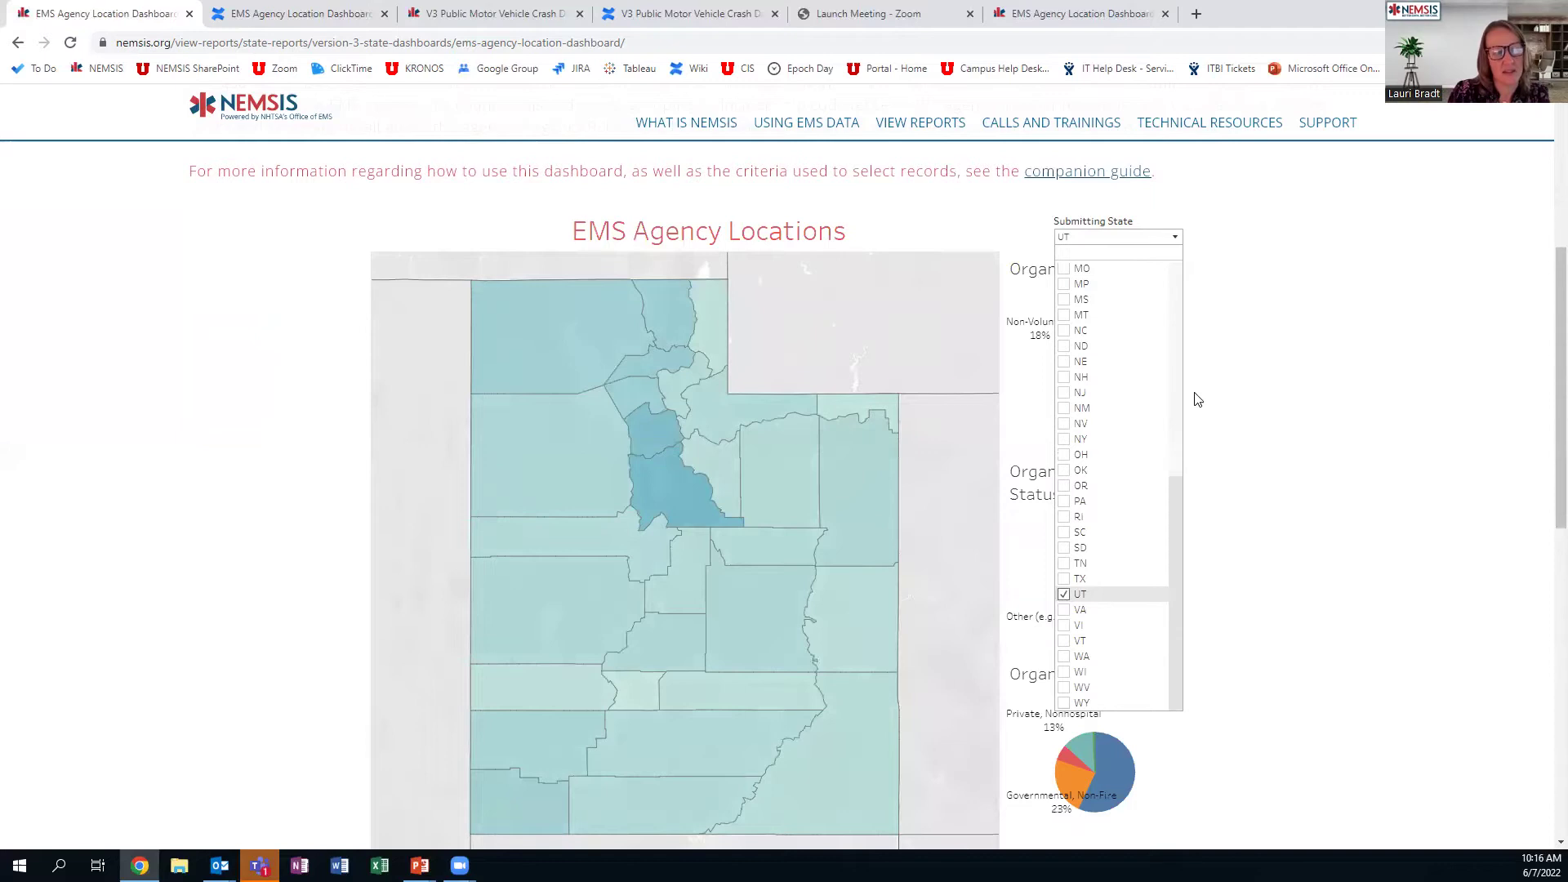
pyautogui.click(1138, 244)
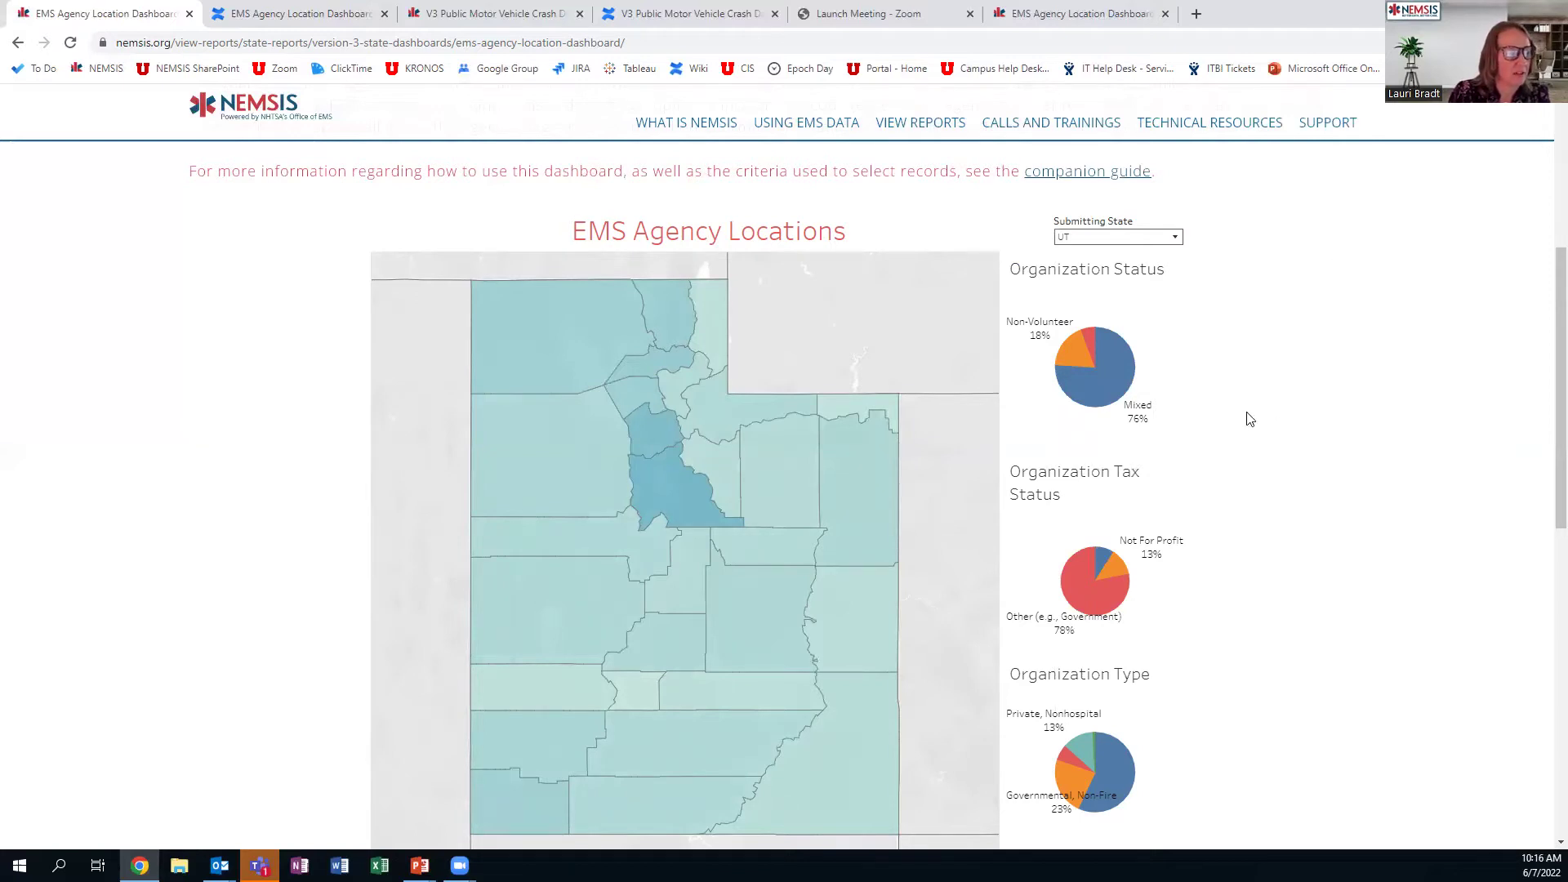
# Examine the individual counties on the Utah EMS Agency Locations map.
pyautogui.scroll(-1, 1290, 420)
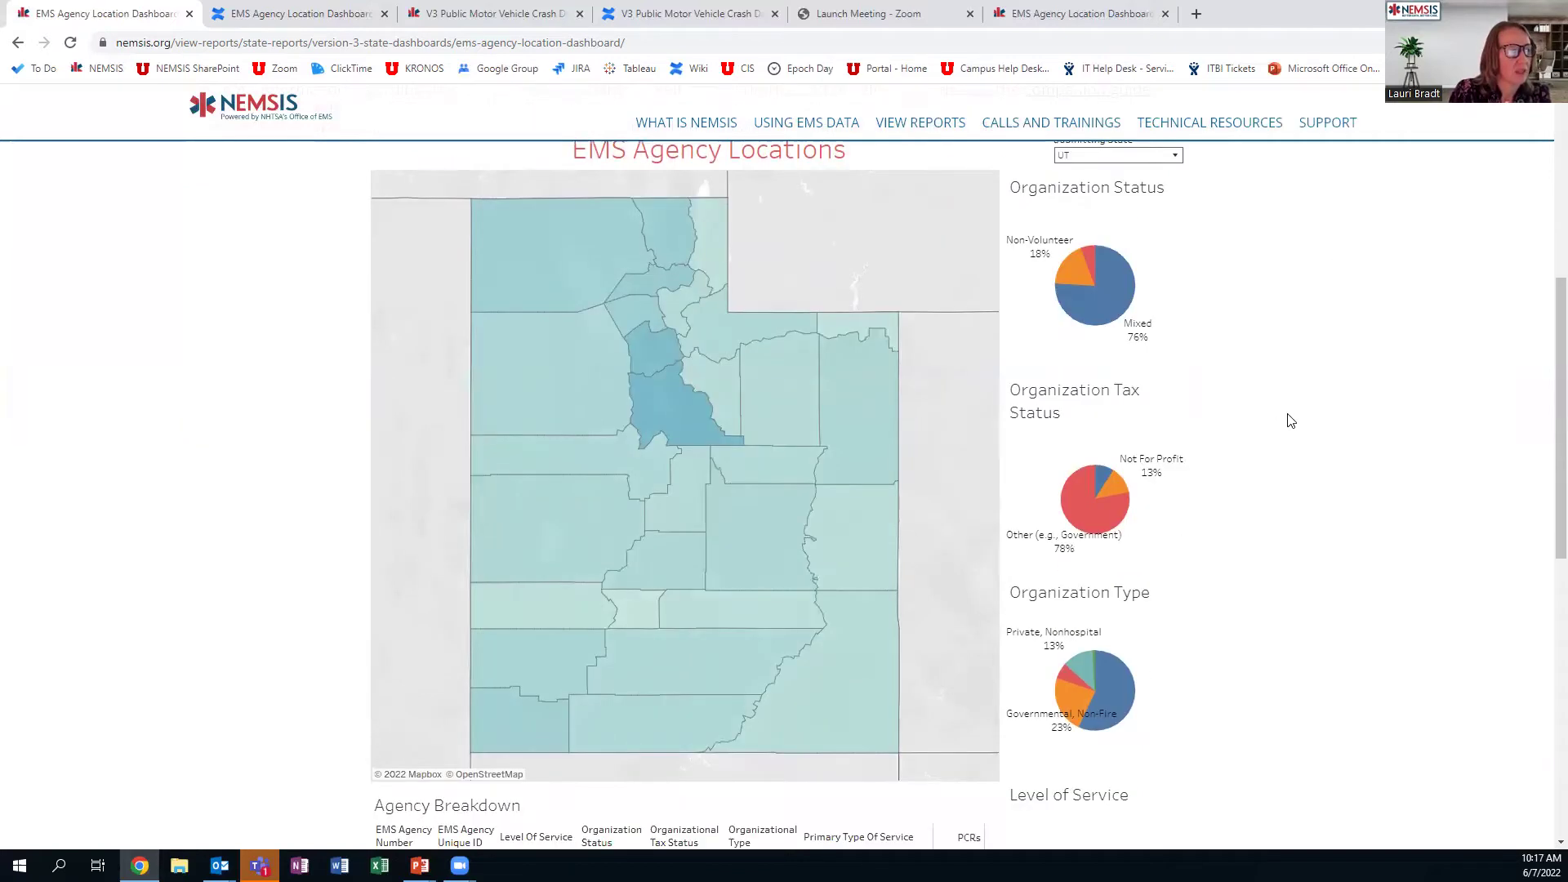
pyautogui.moveTo(698, 516)
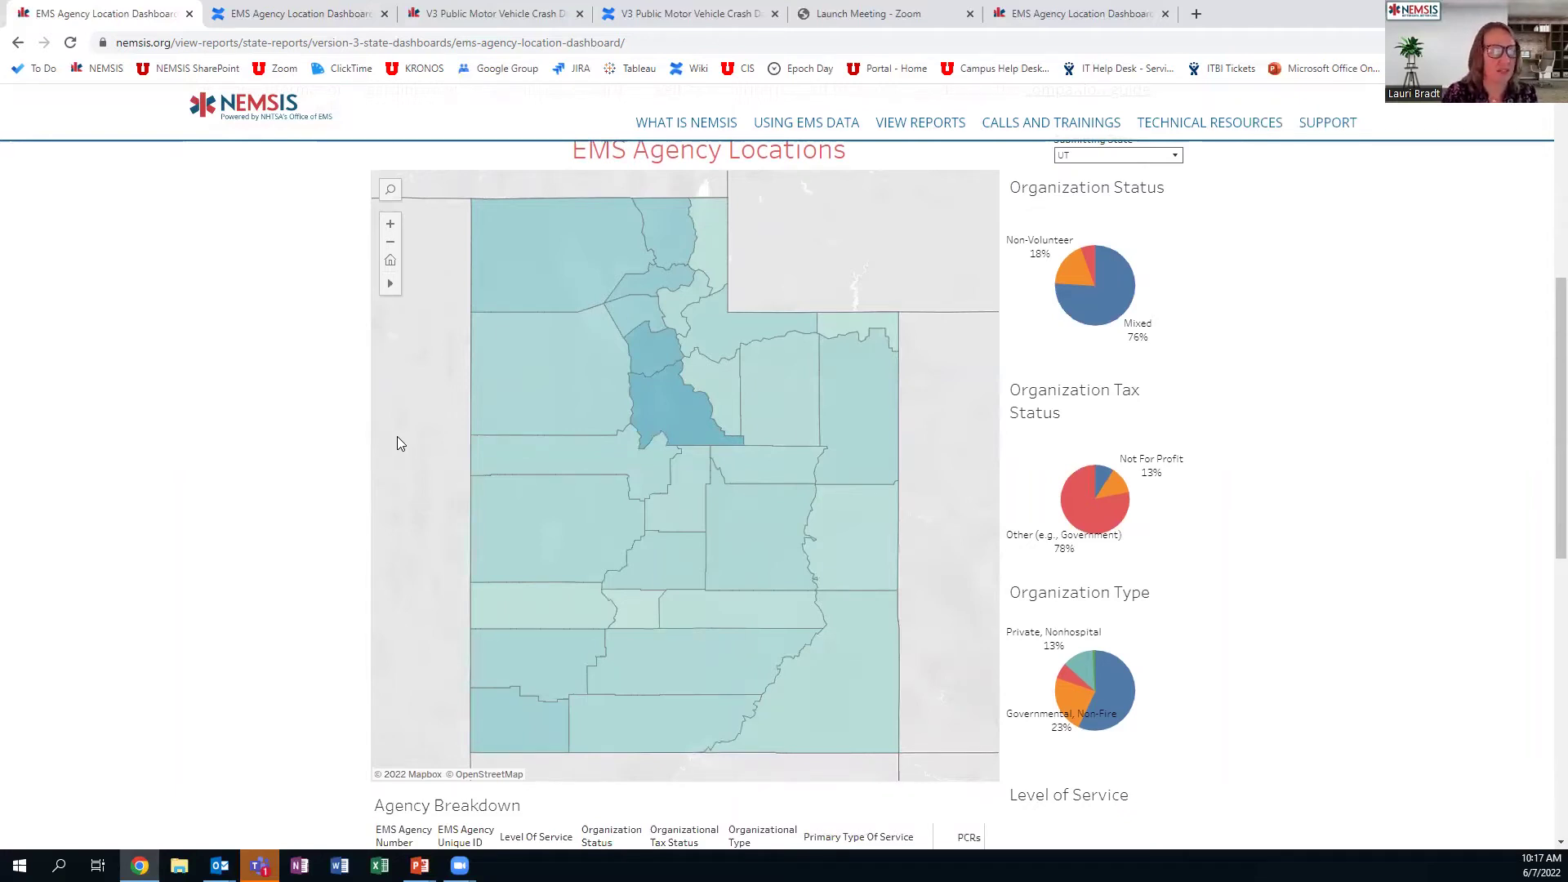
pyautogui.moveTo(654, 412)
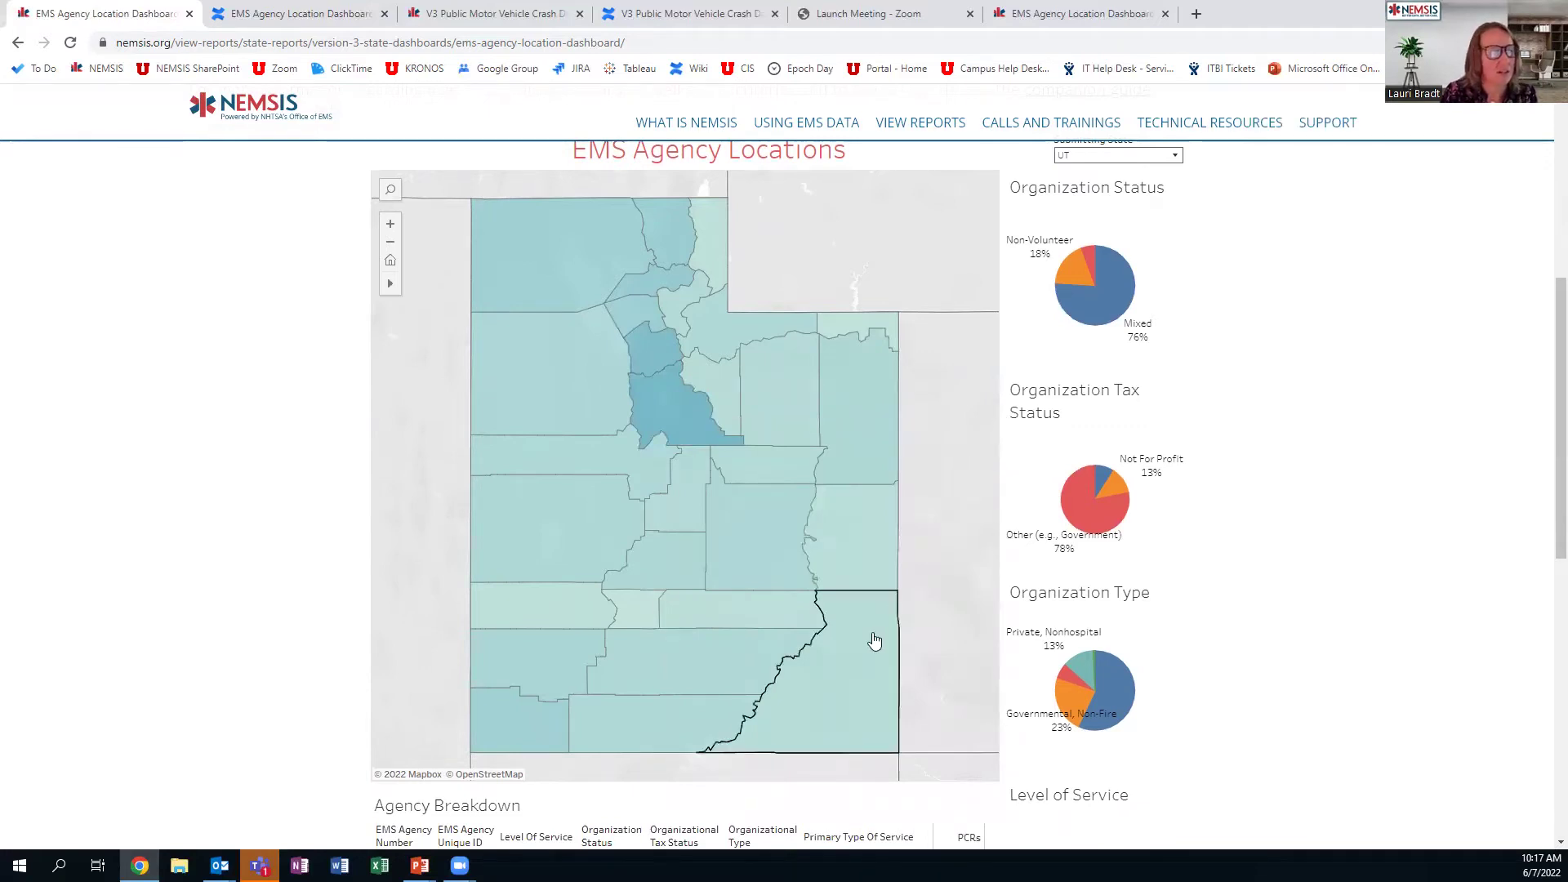
pyautogui.moveTo(861, 679)
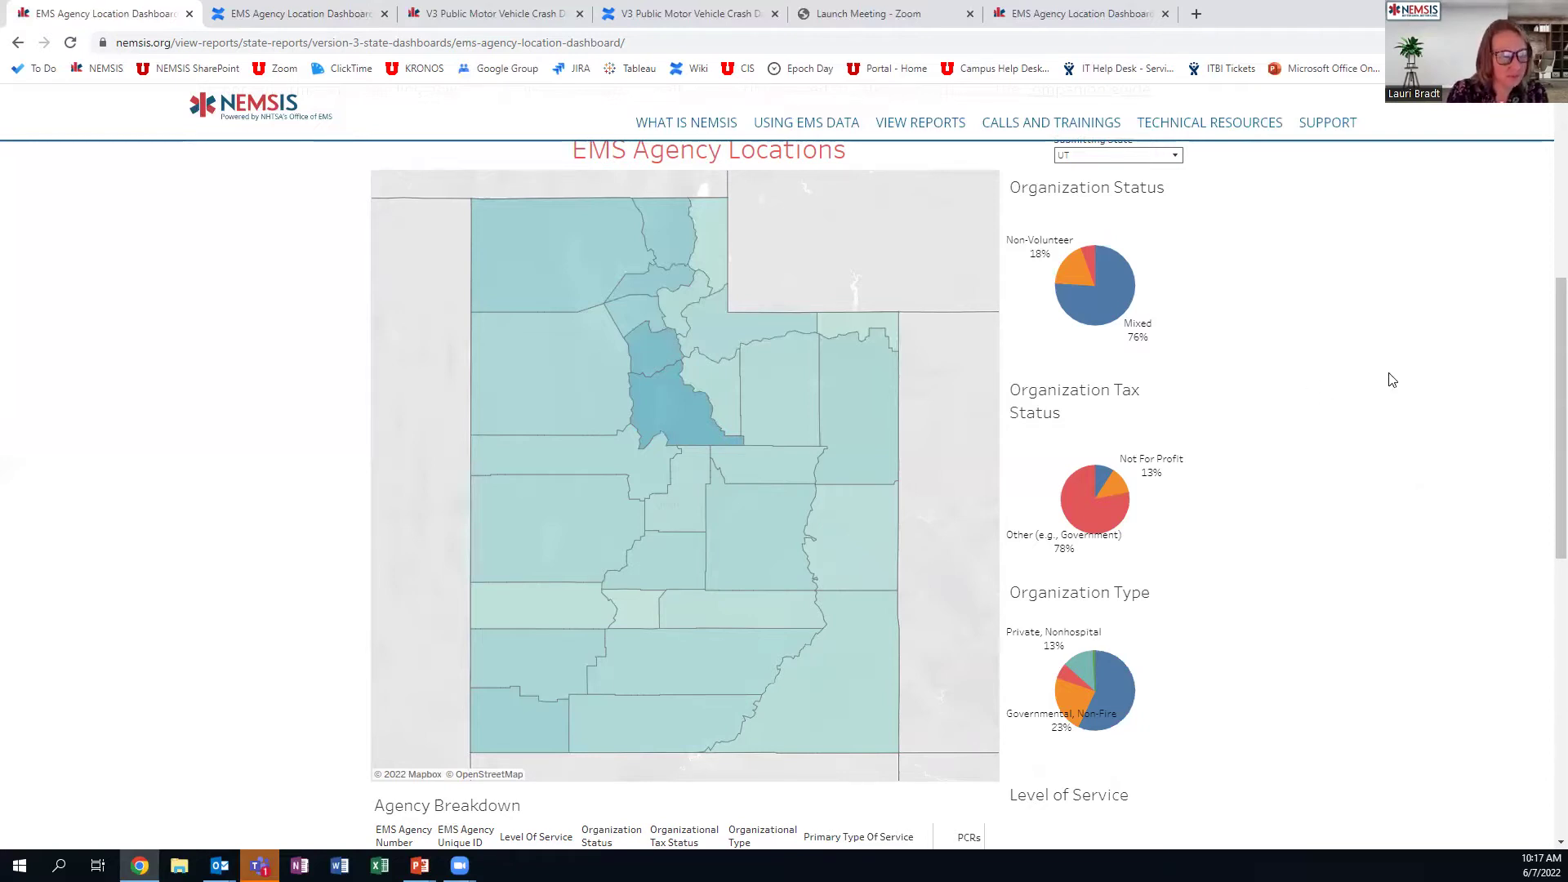
# Inspect the details of the Non-Volunteer and Mixed slices in the Organization Status chart.
pyautogui.moveTo(1124, 292)
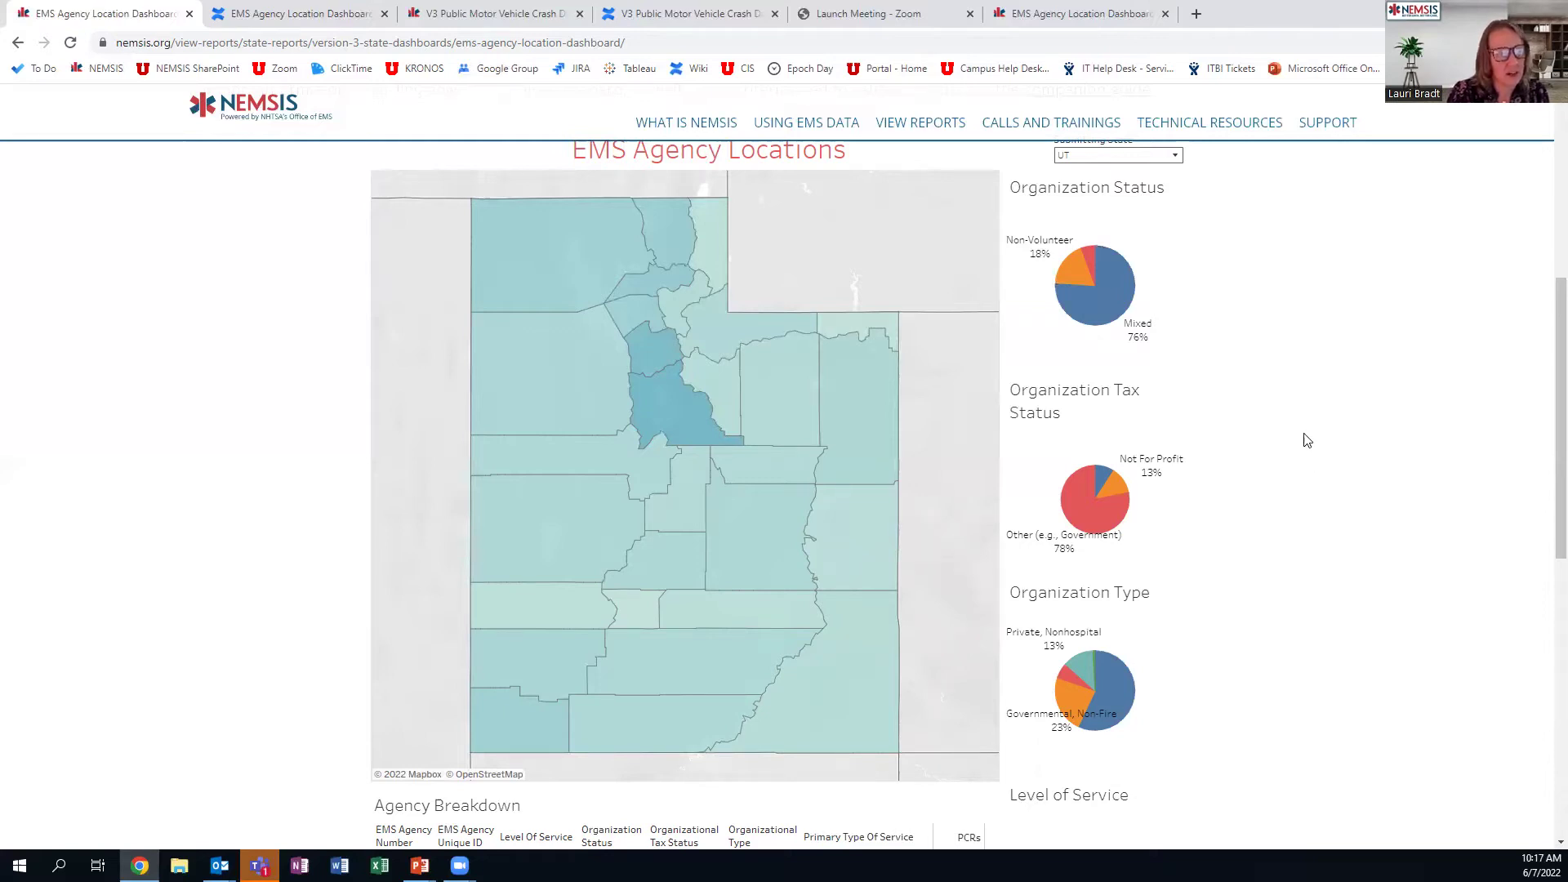
pyautogui.moveTo(1078, 280)
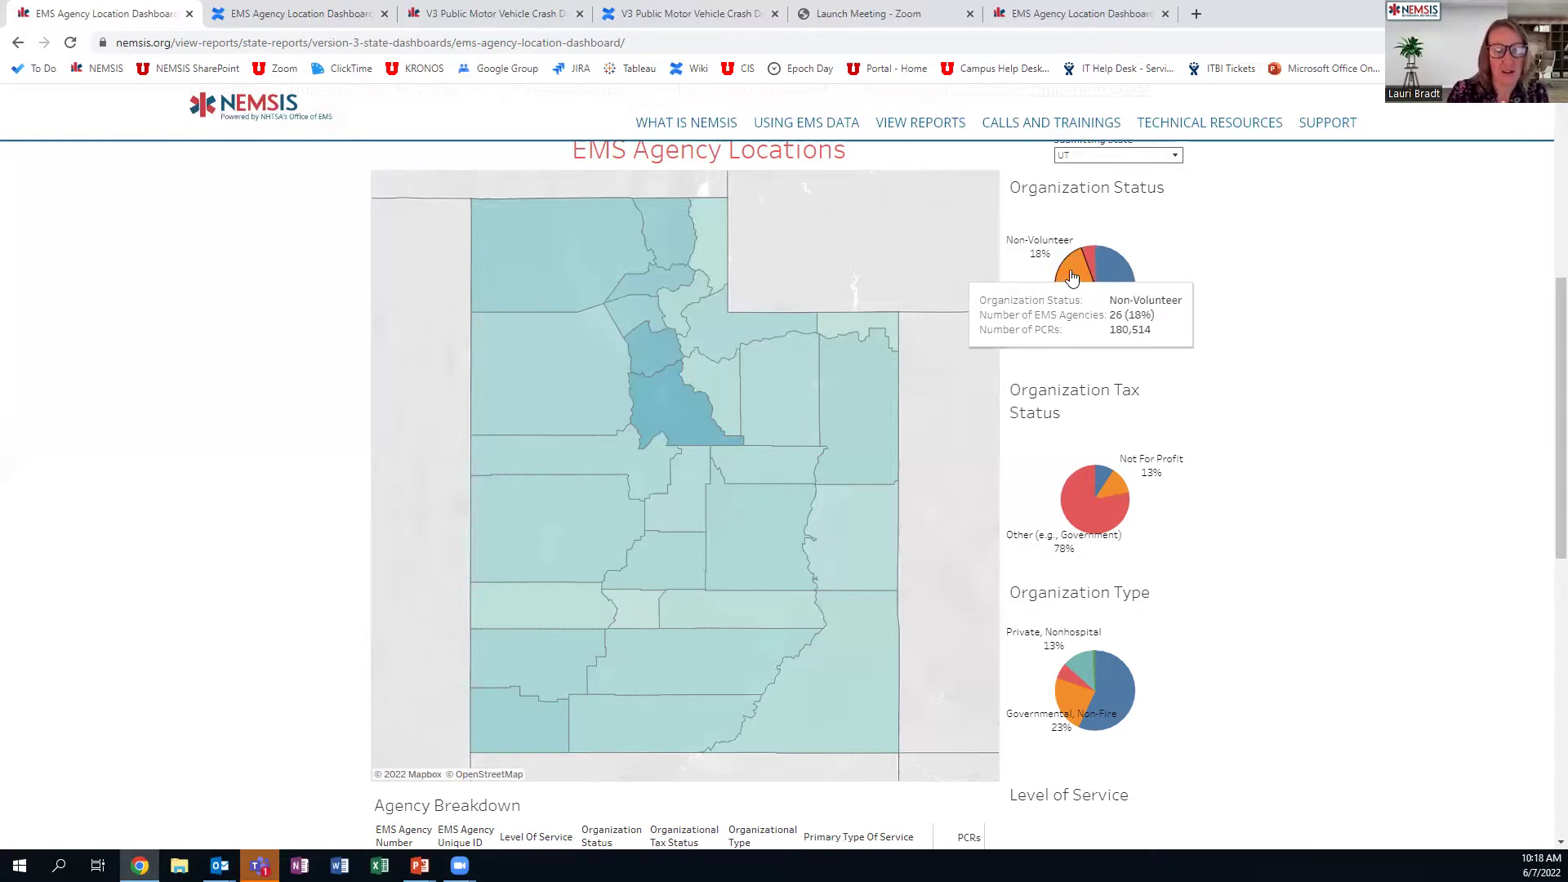
pyautogui.moveTo(1116, 319)
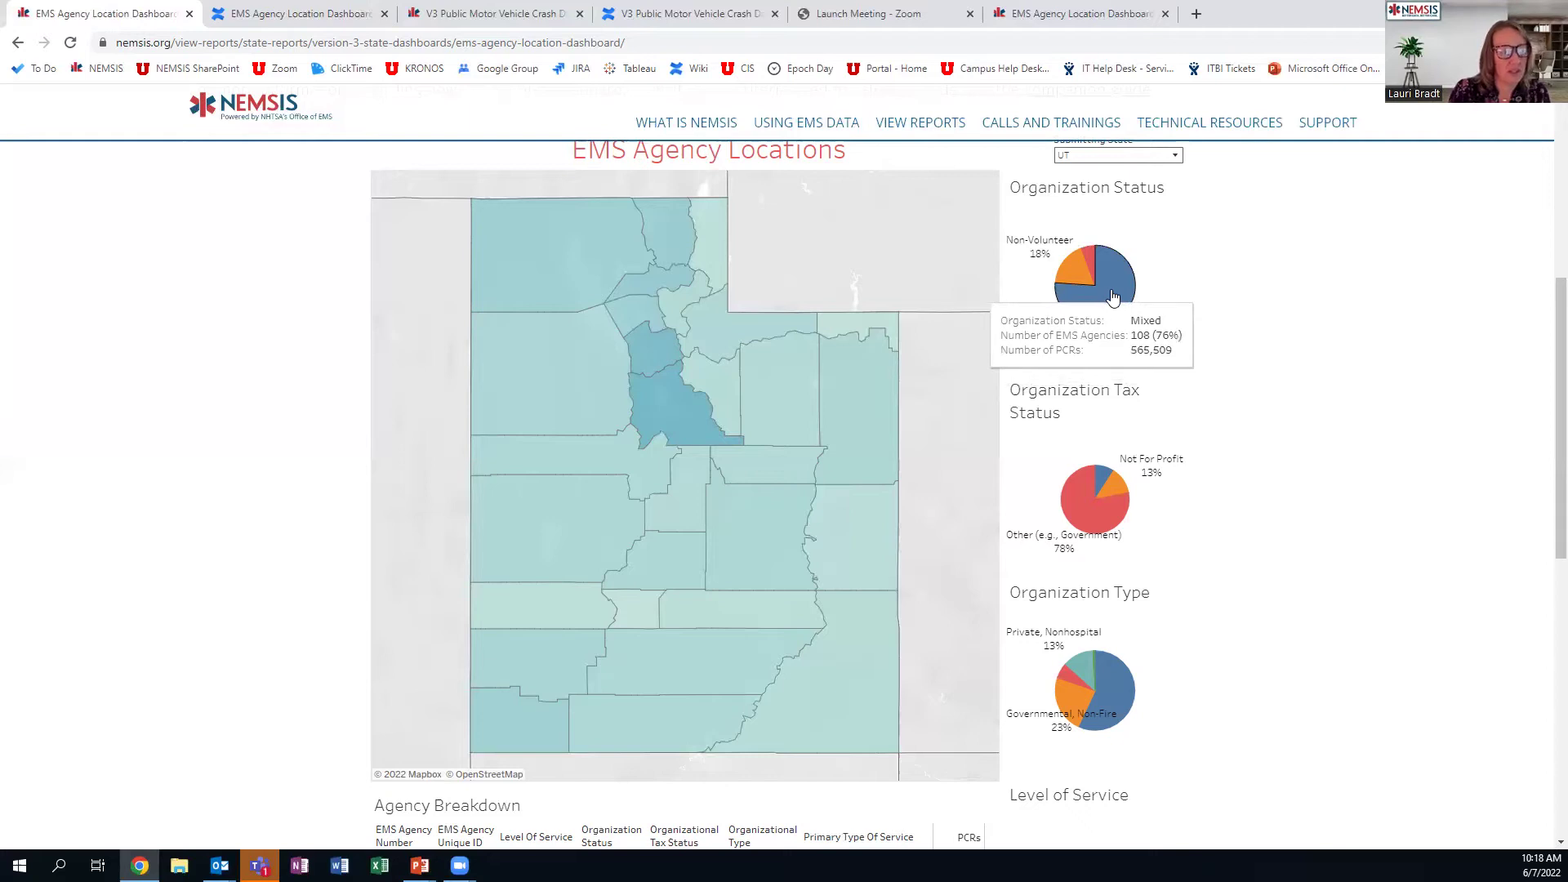
# View the full underlying data for the Mixed slice of Organization Status with all columns shown, and close the data window.
pyautogui.click(1111, 297)
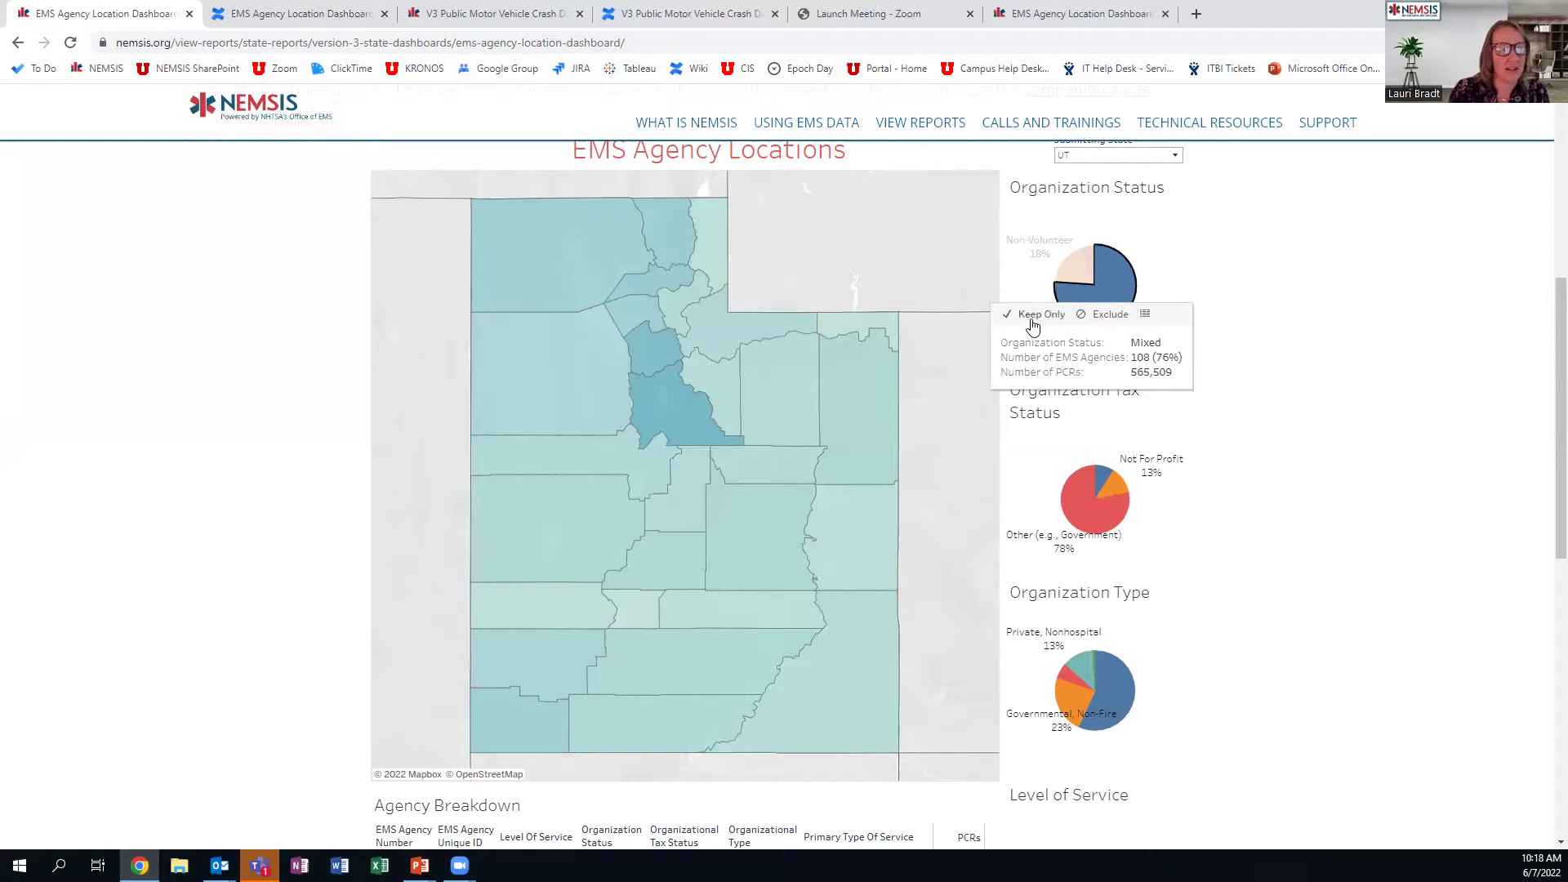
pyautogui.click(1146, 318)
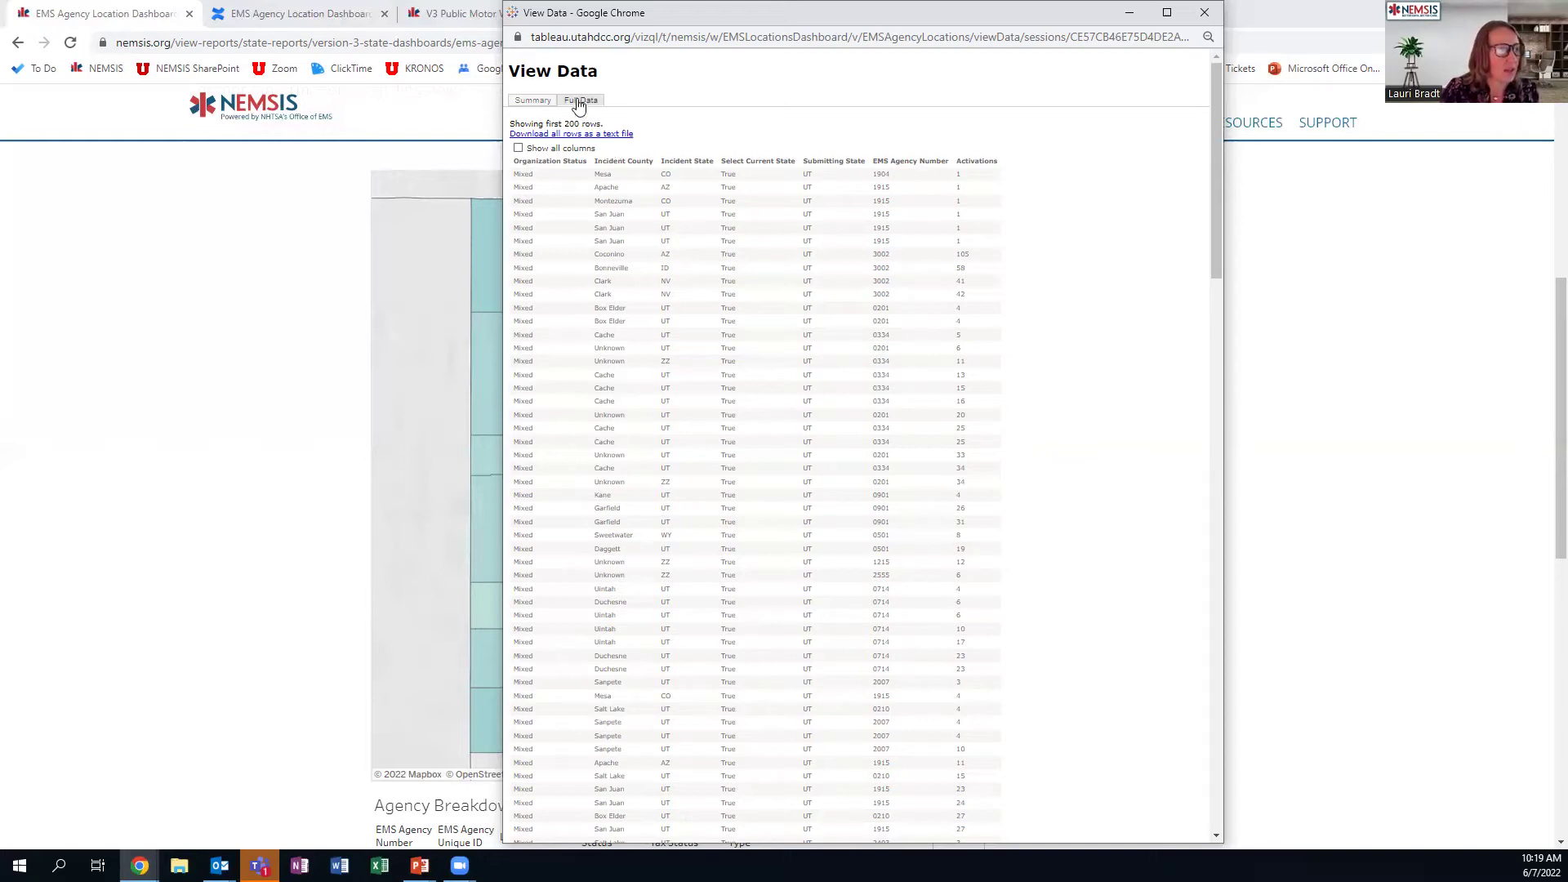
pyautogui.click(518, 148)
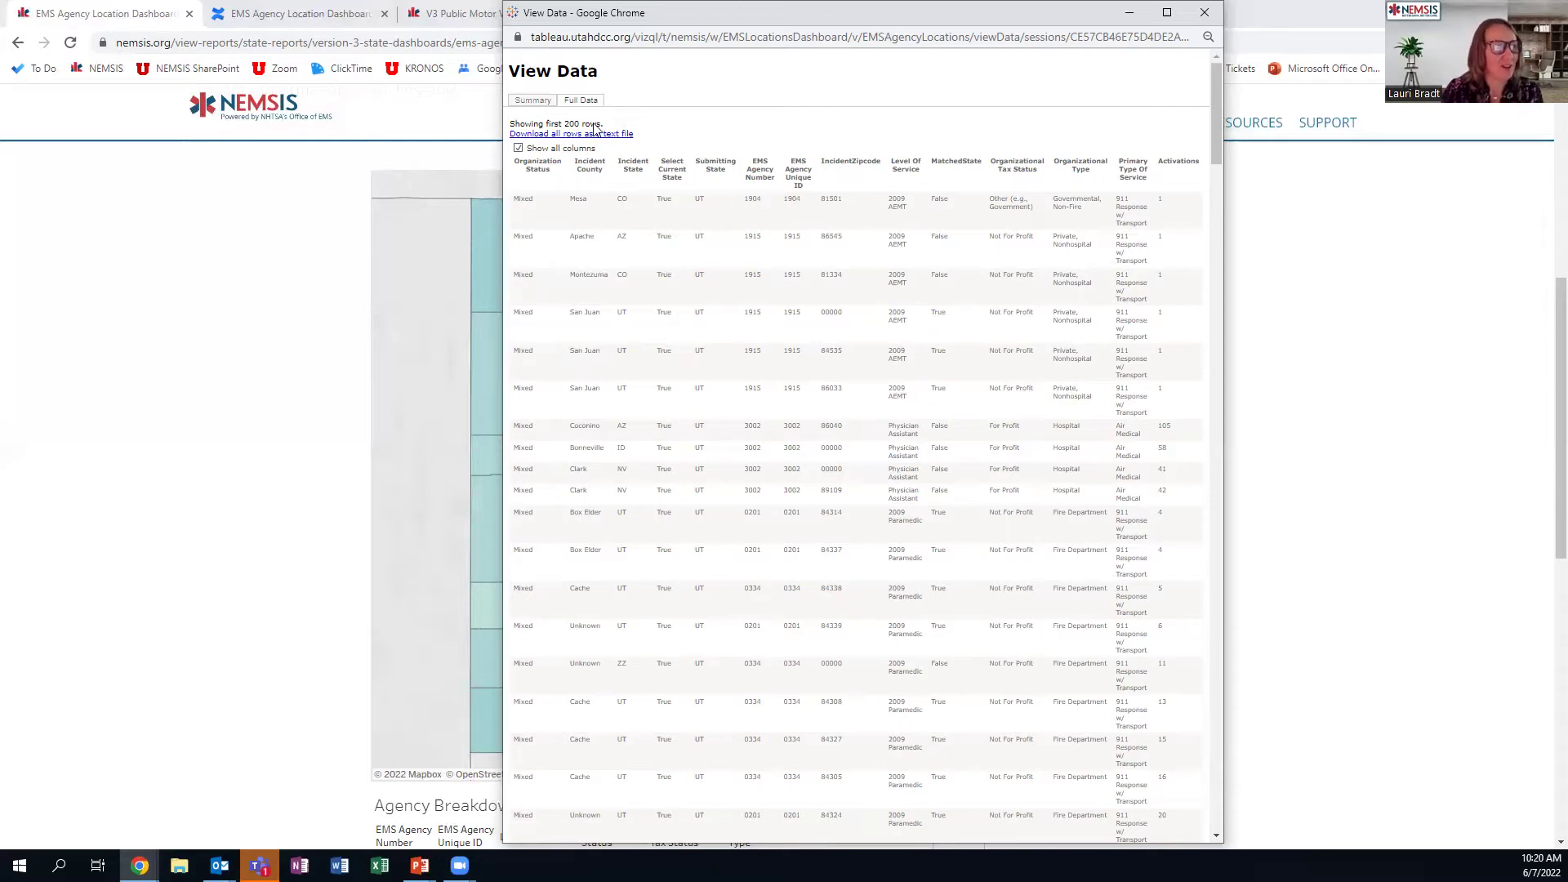
pyautogui.click(1204, 14)
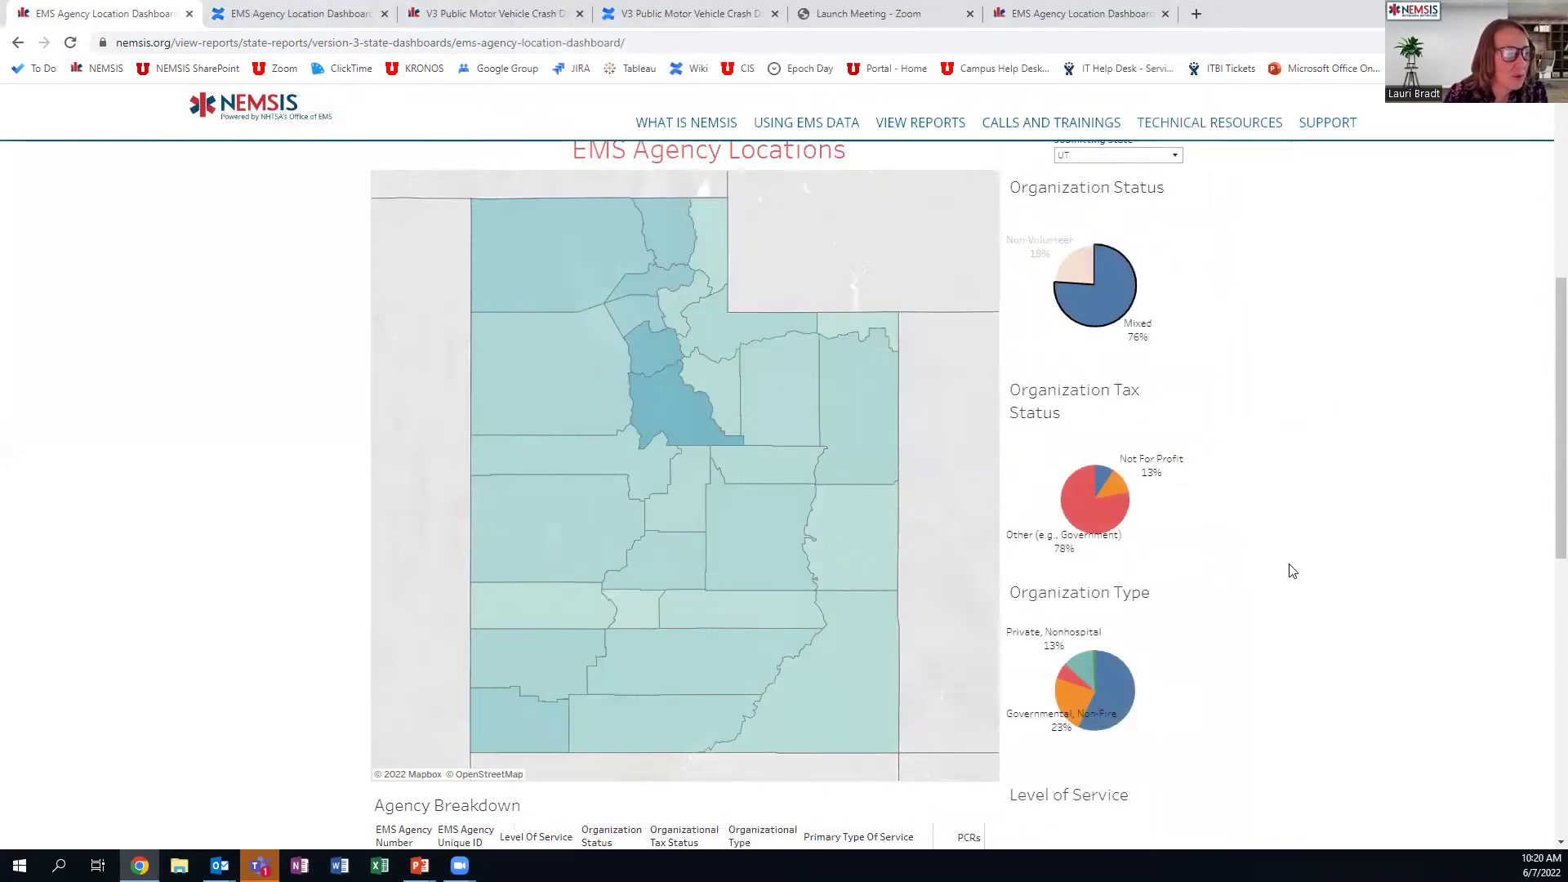
pyautogui.moveTo(1121, 303)
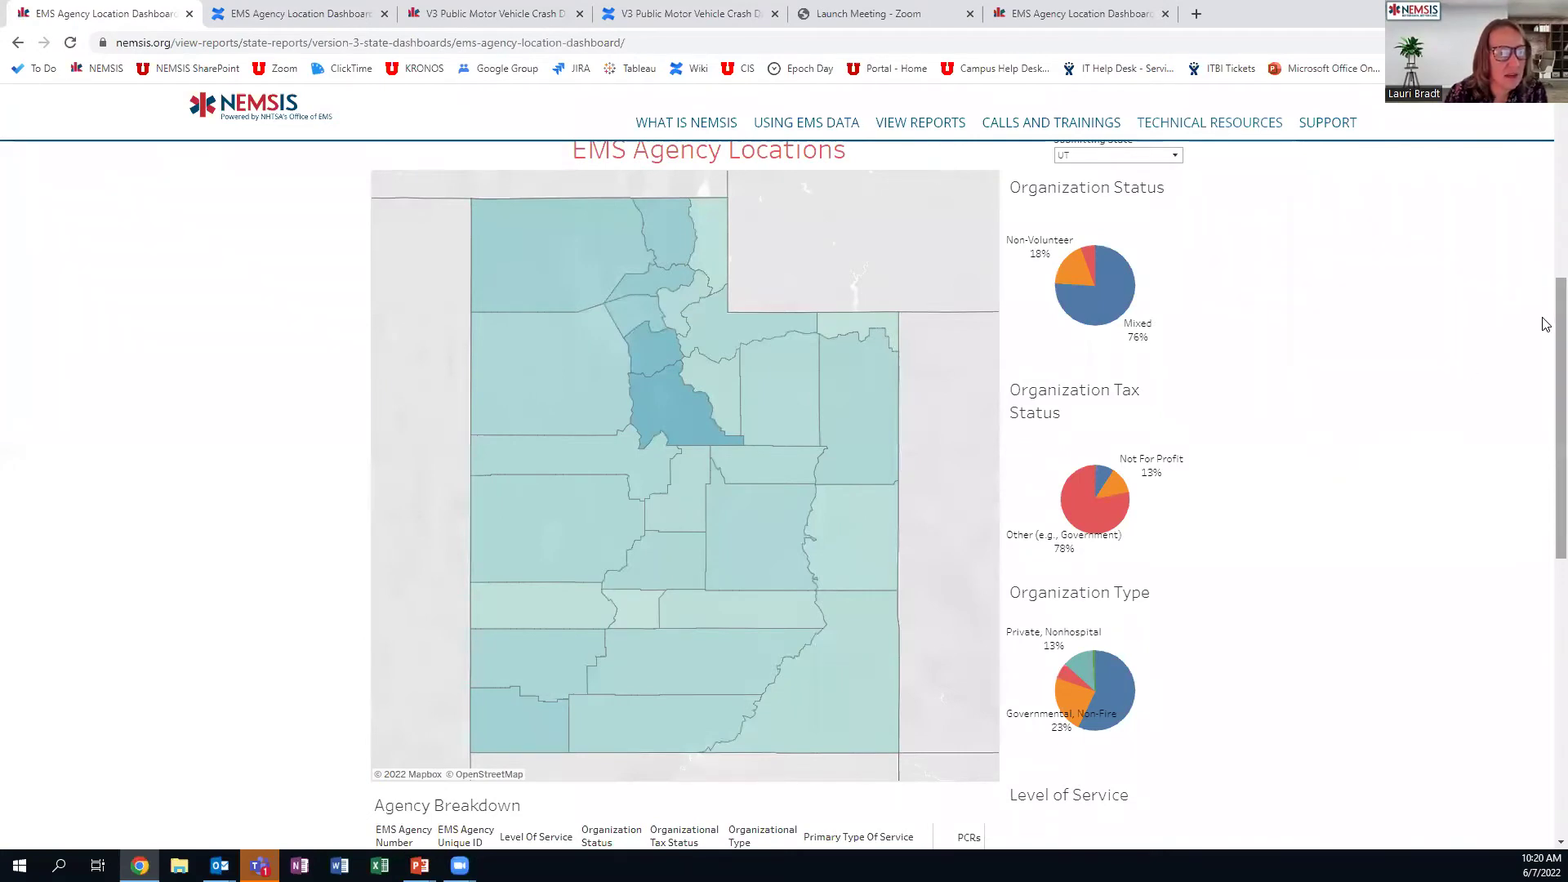
# Examine the Agency Breakdown table below the map.
pyautogui.scroll(2, 1546, 331)
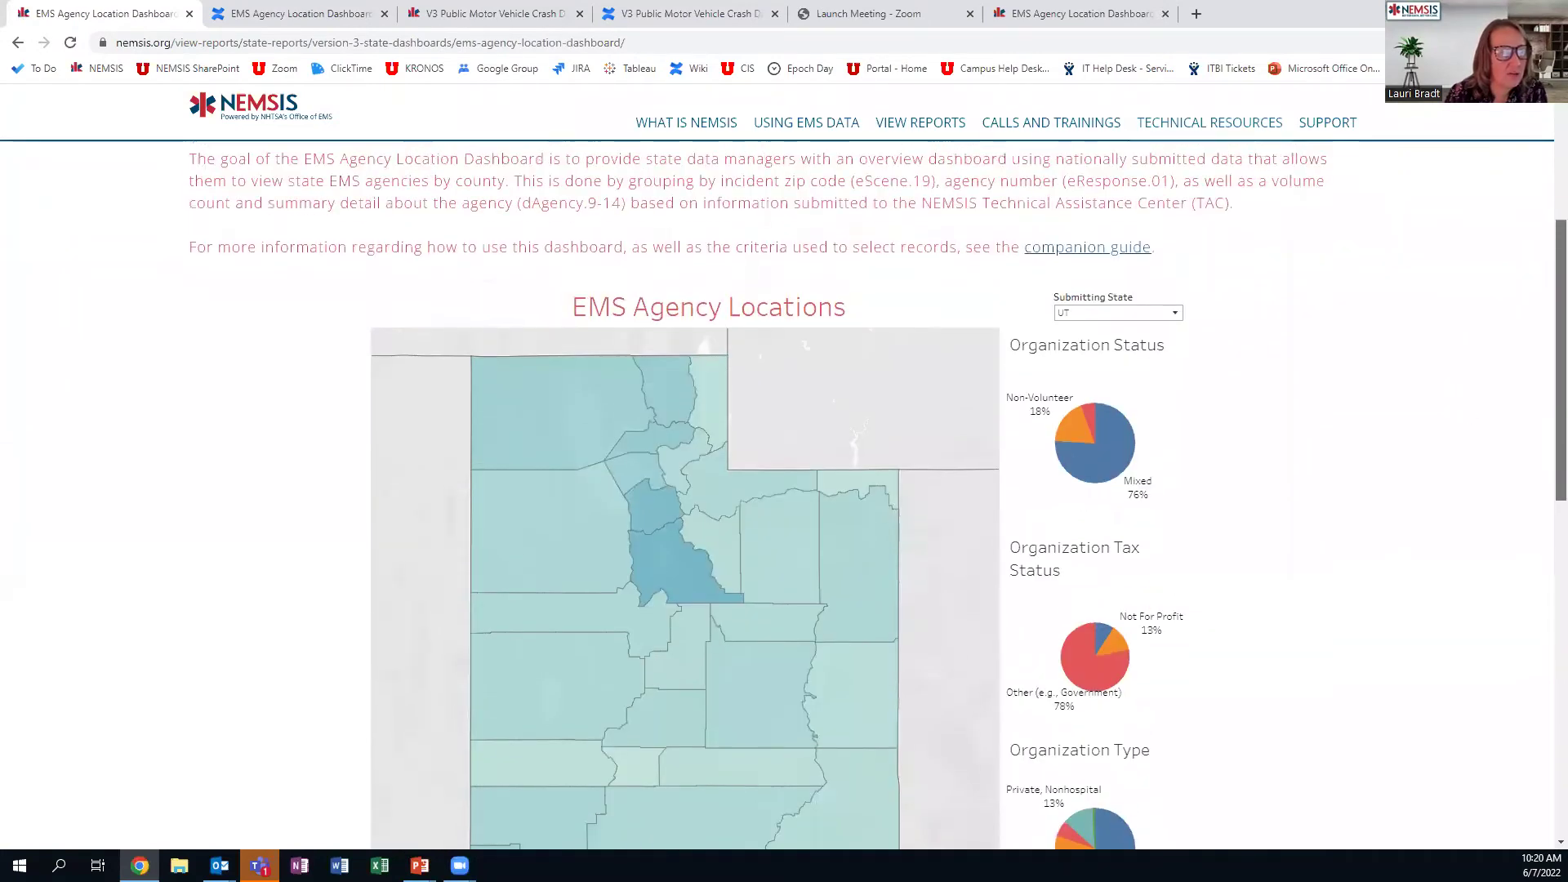
pyautogui.scroll(-1, 1546, 282)
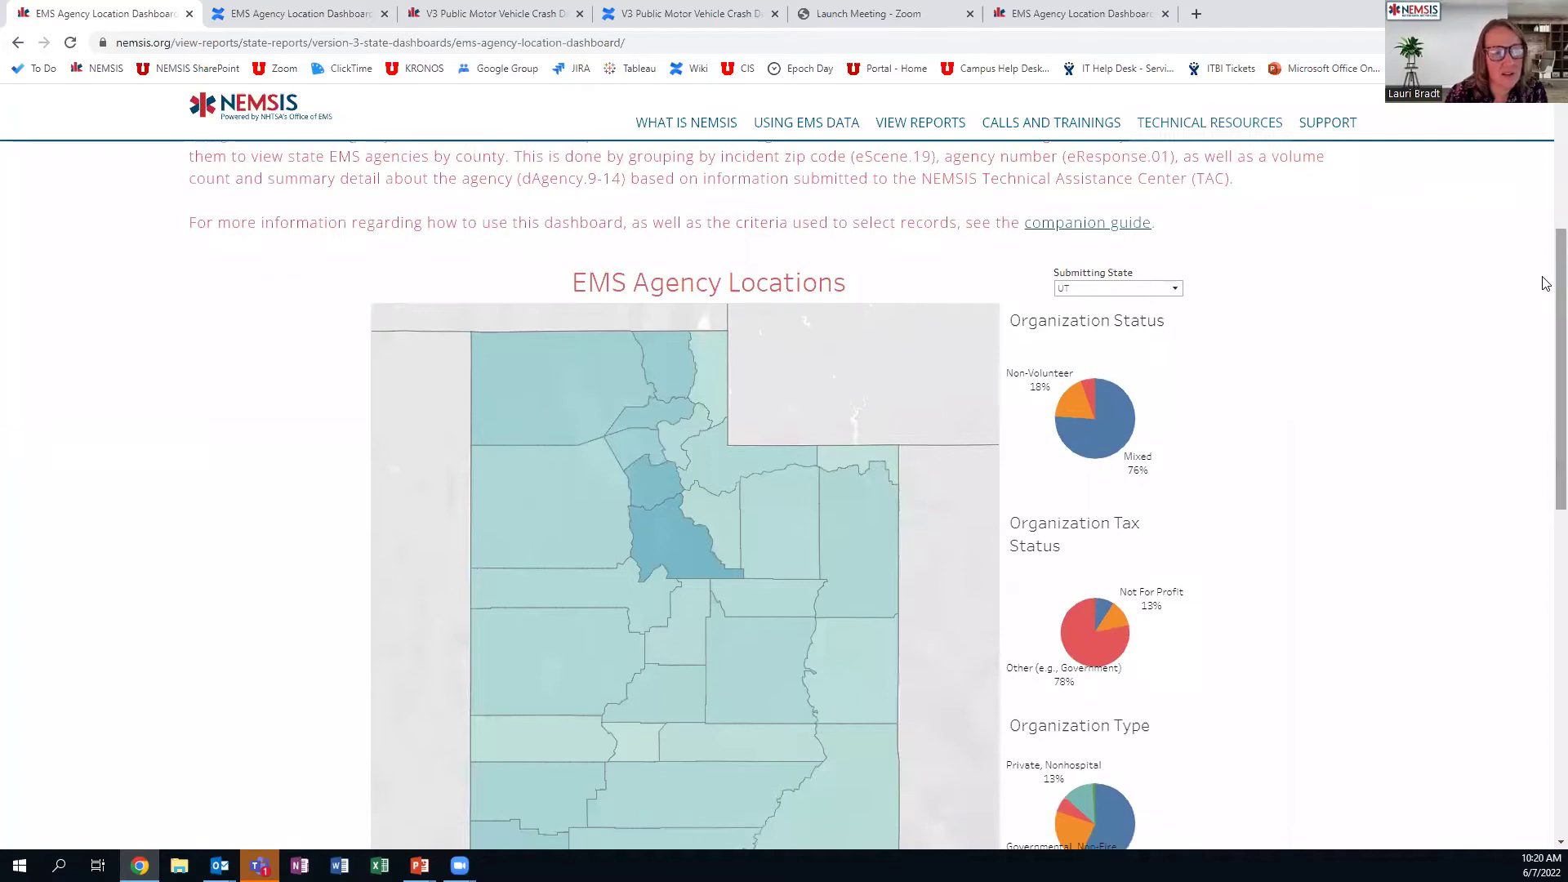
pyautogui.moveTo(1546, 284); pyautogui.dragTo(1545, 532)
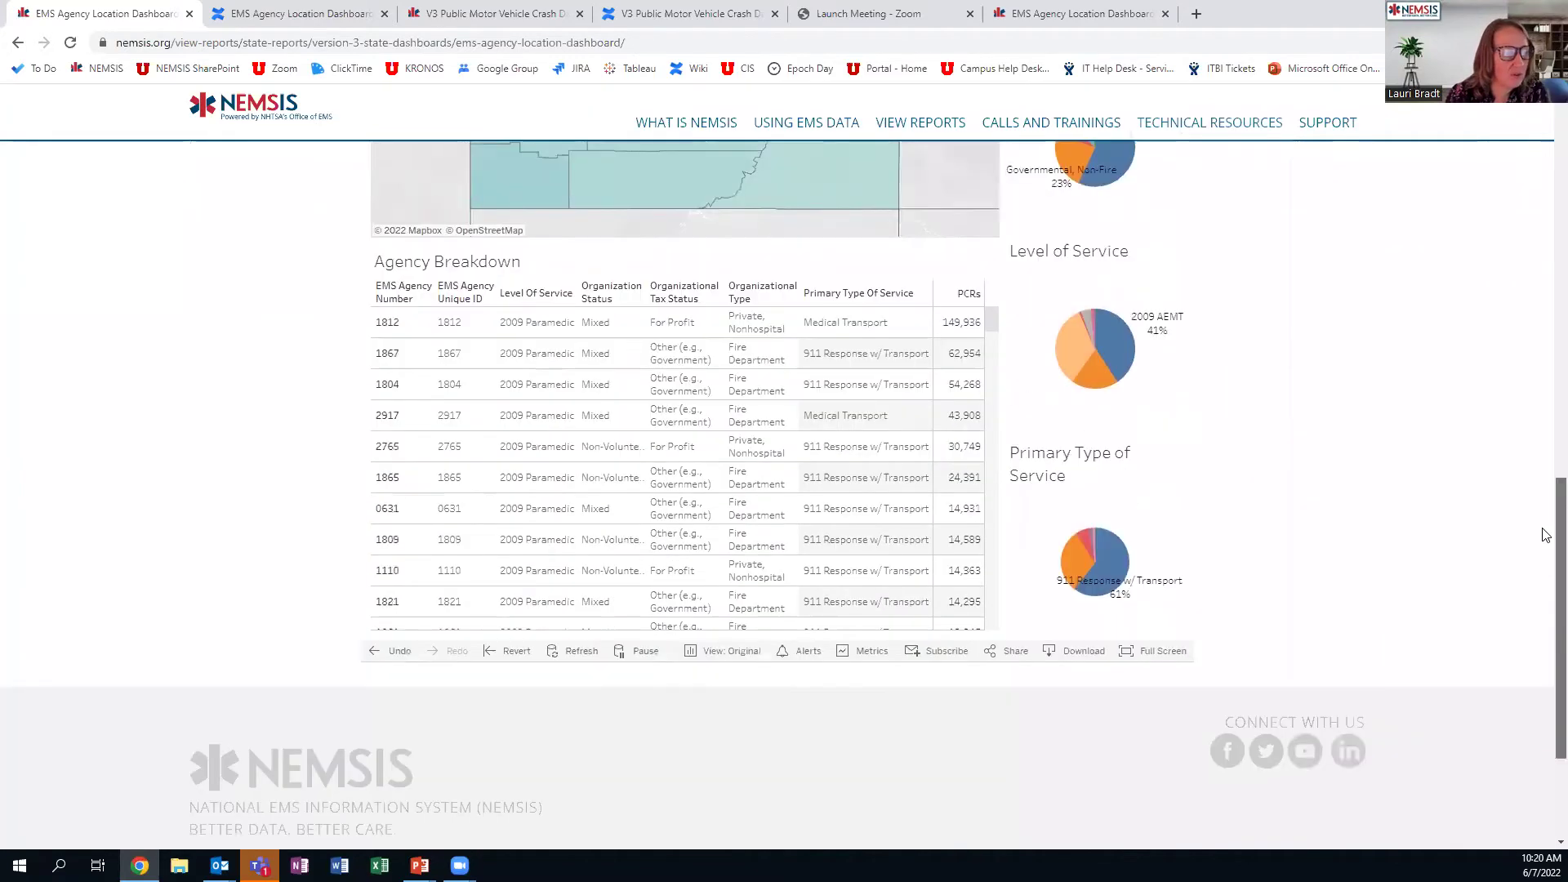
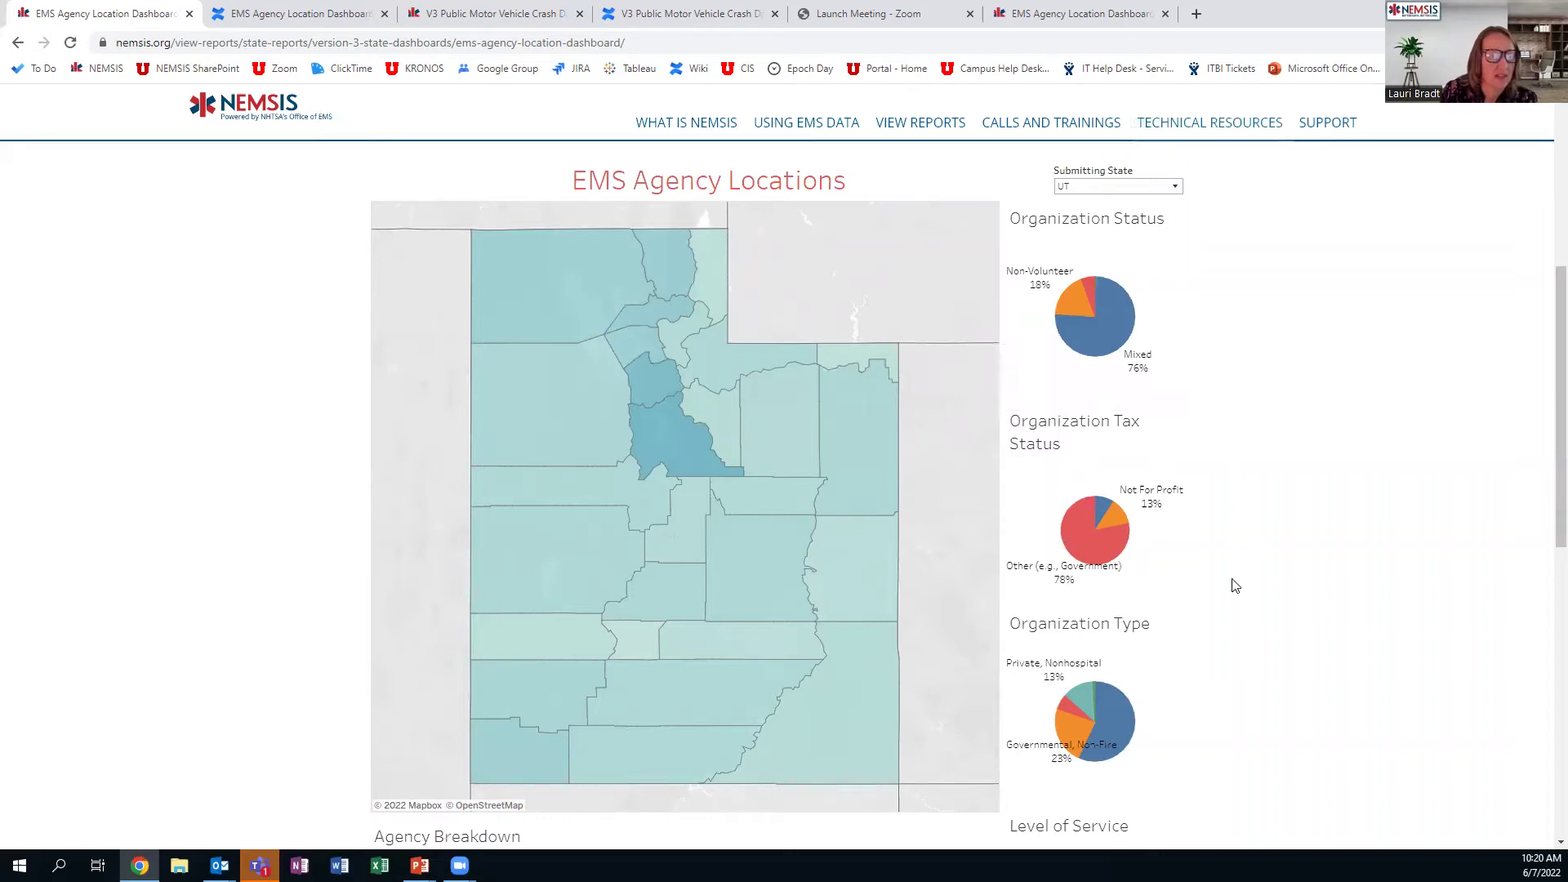
# Examine the Organization Tax Status, Organization Type, Level of Service and Primary Type of Service charts.
pyautogui.scroll(-2, 1233, 576)
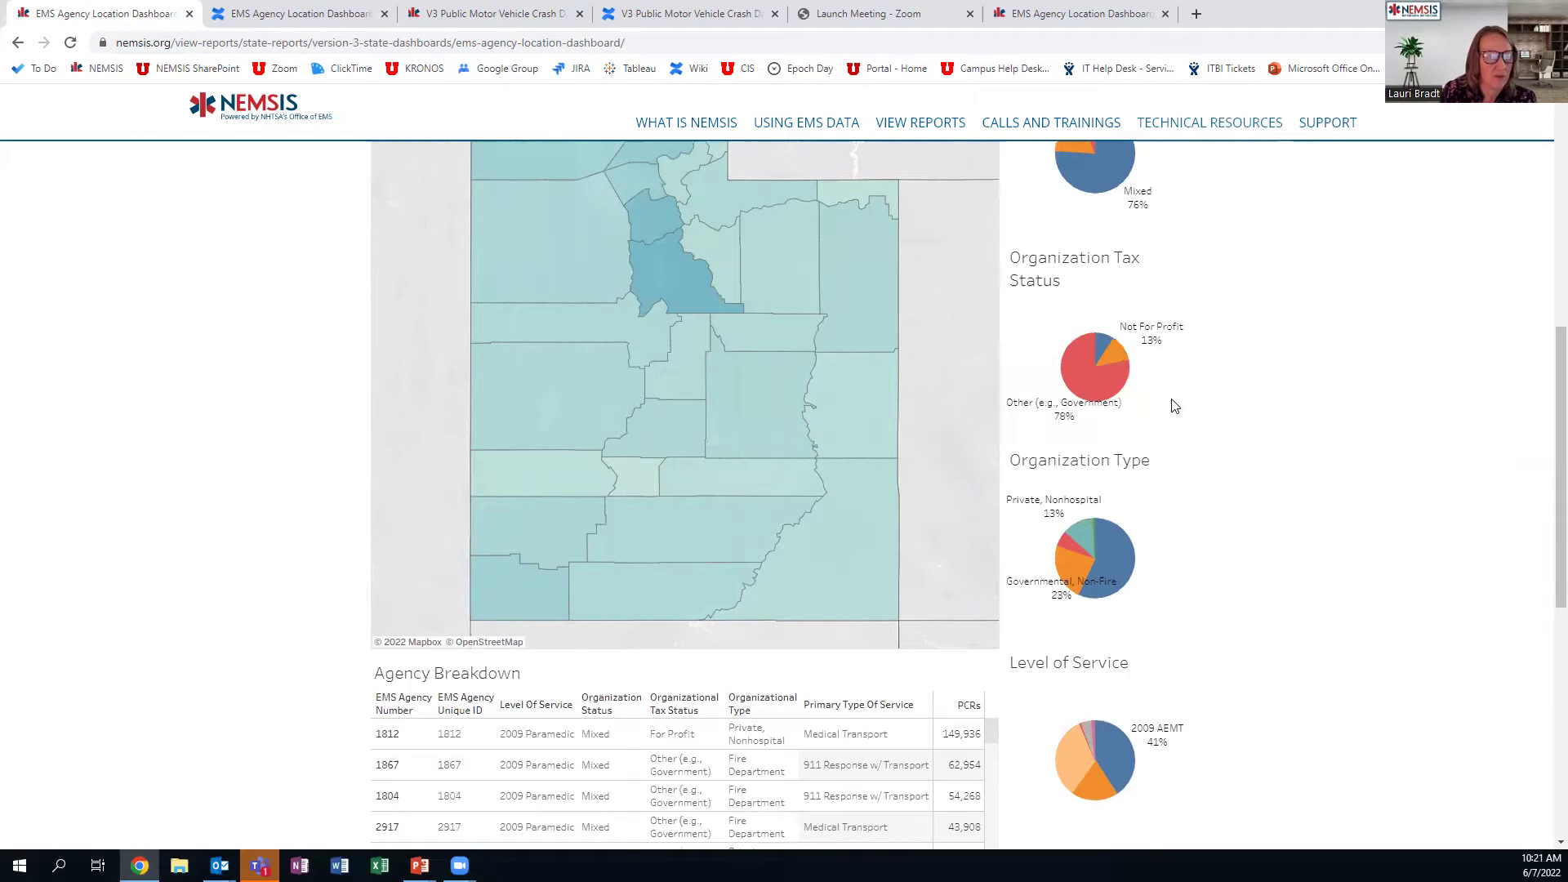
pyautogui.moveTo(1095, 392)
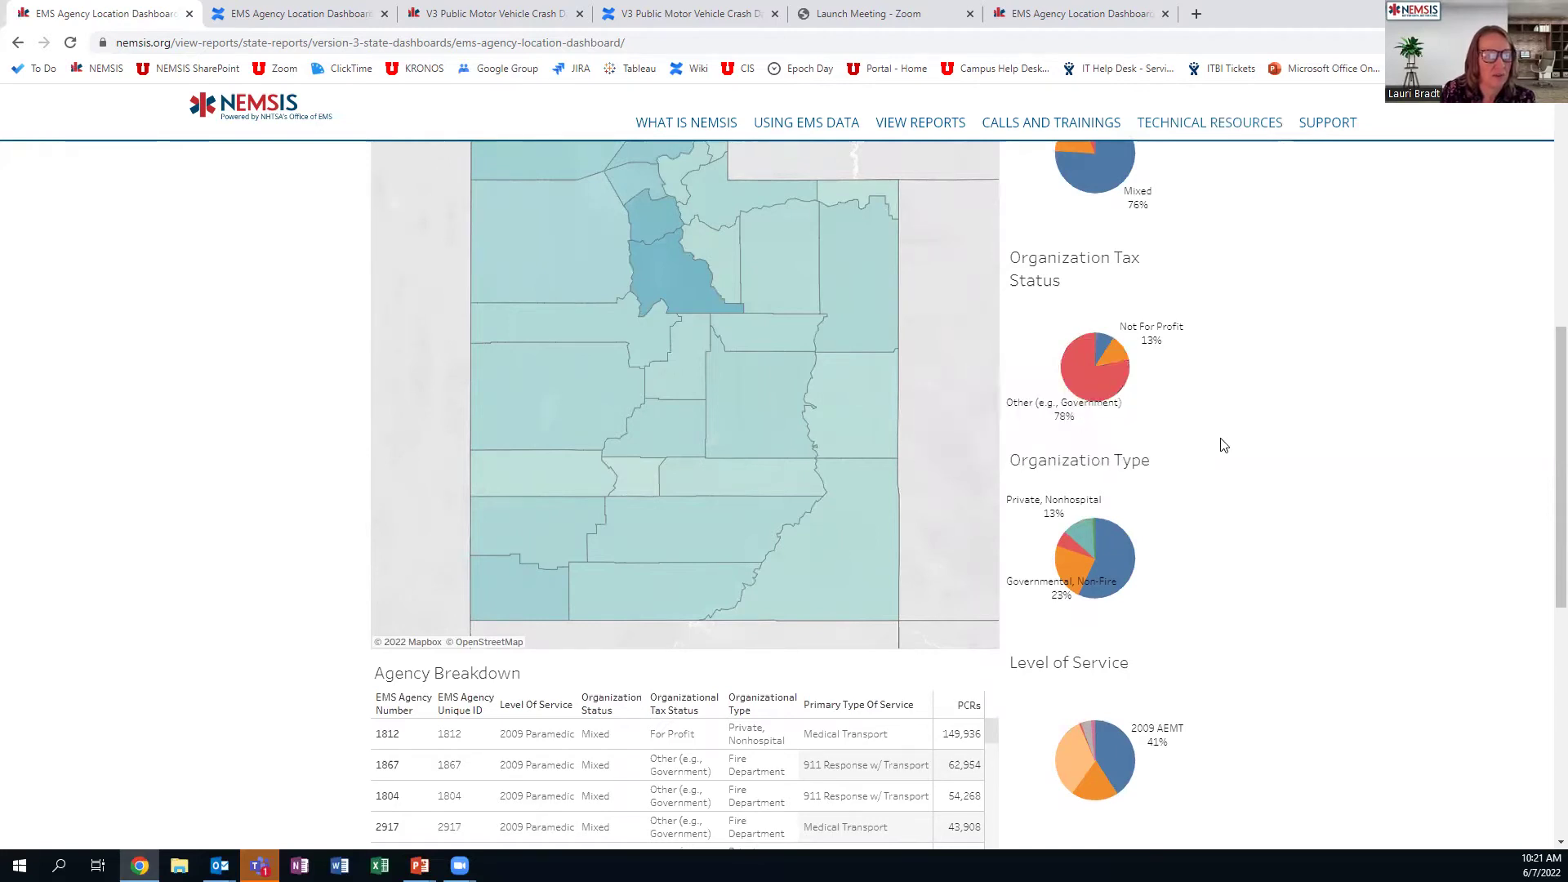
pyautogui.scroll(-3, 1276, 528)
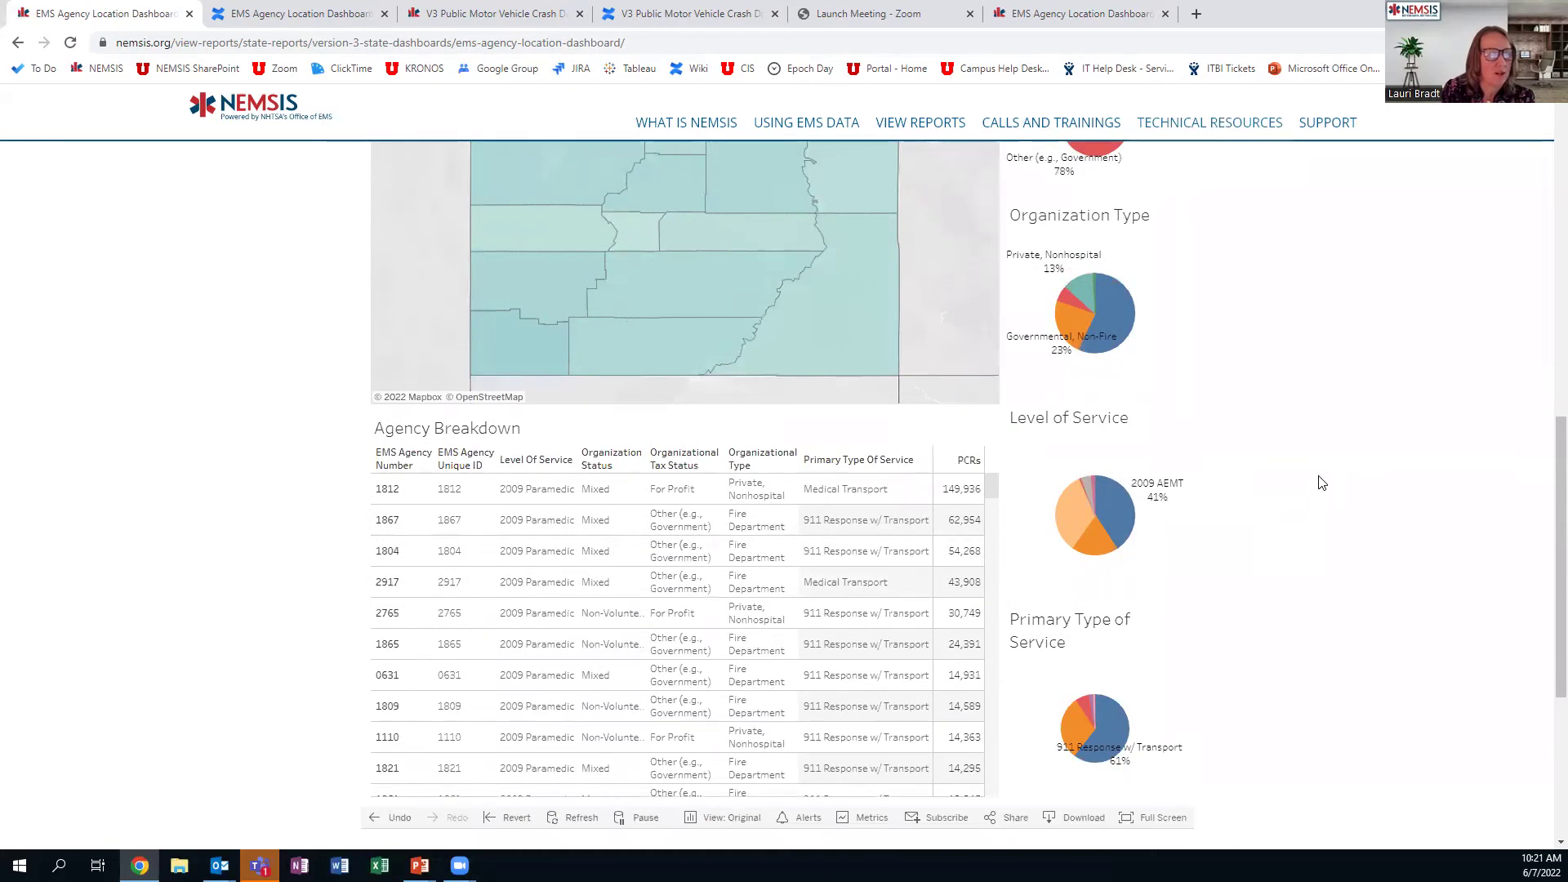
pyautogui.moveTo(1110, 318)
pyautogui.scroll(-2, 1234, 566)
pyautogui.moveTo(1121, 352)
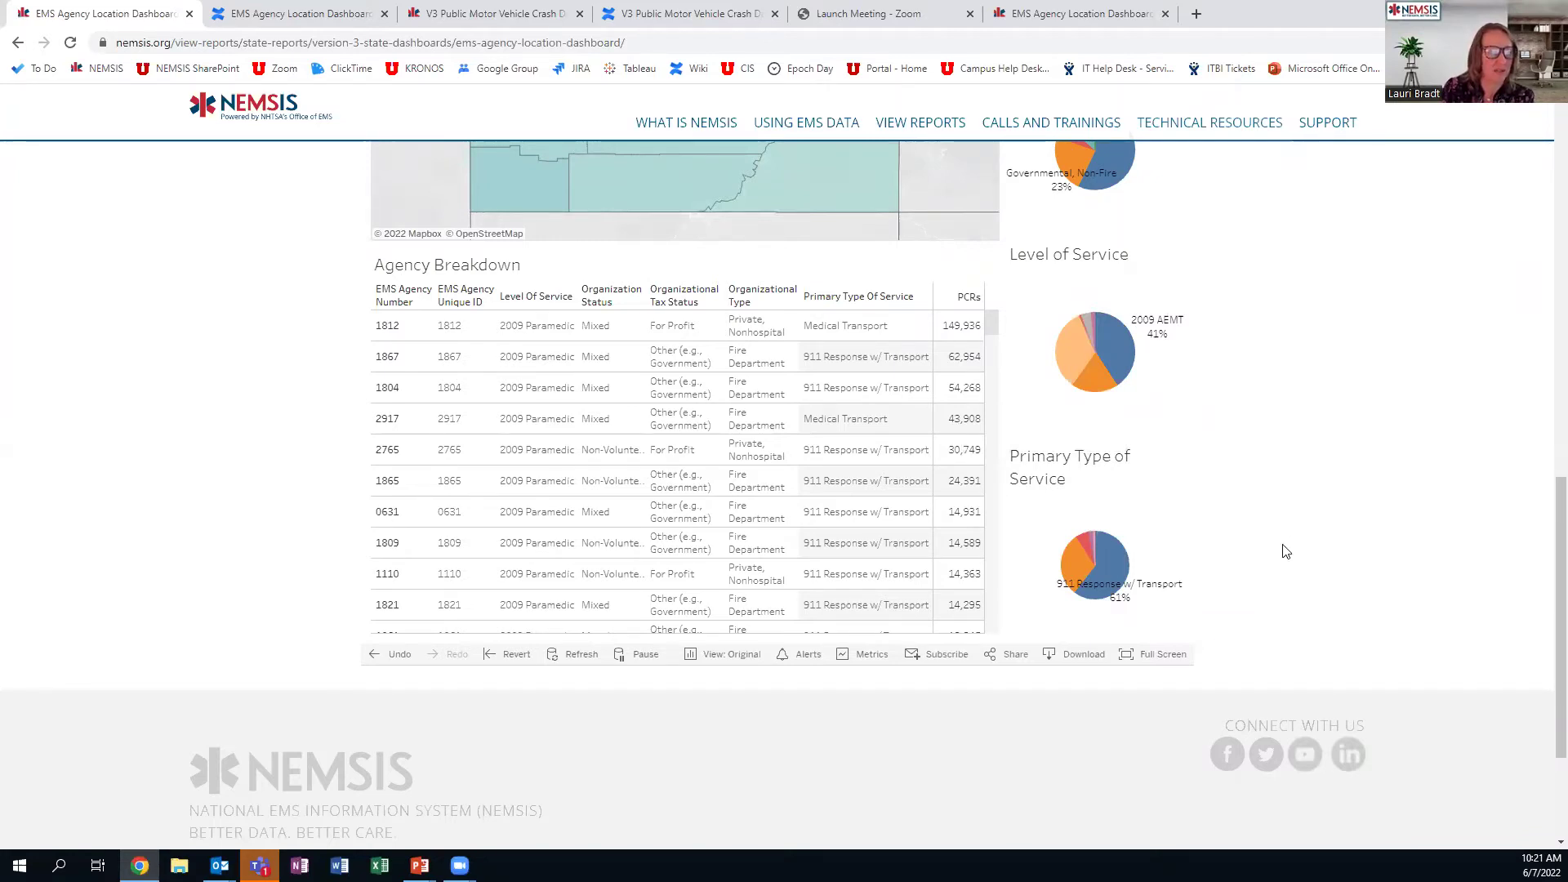
pyautogui.moveTo(1110, 576)
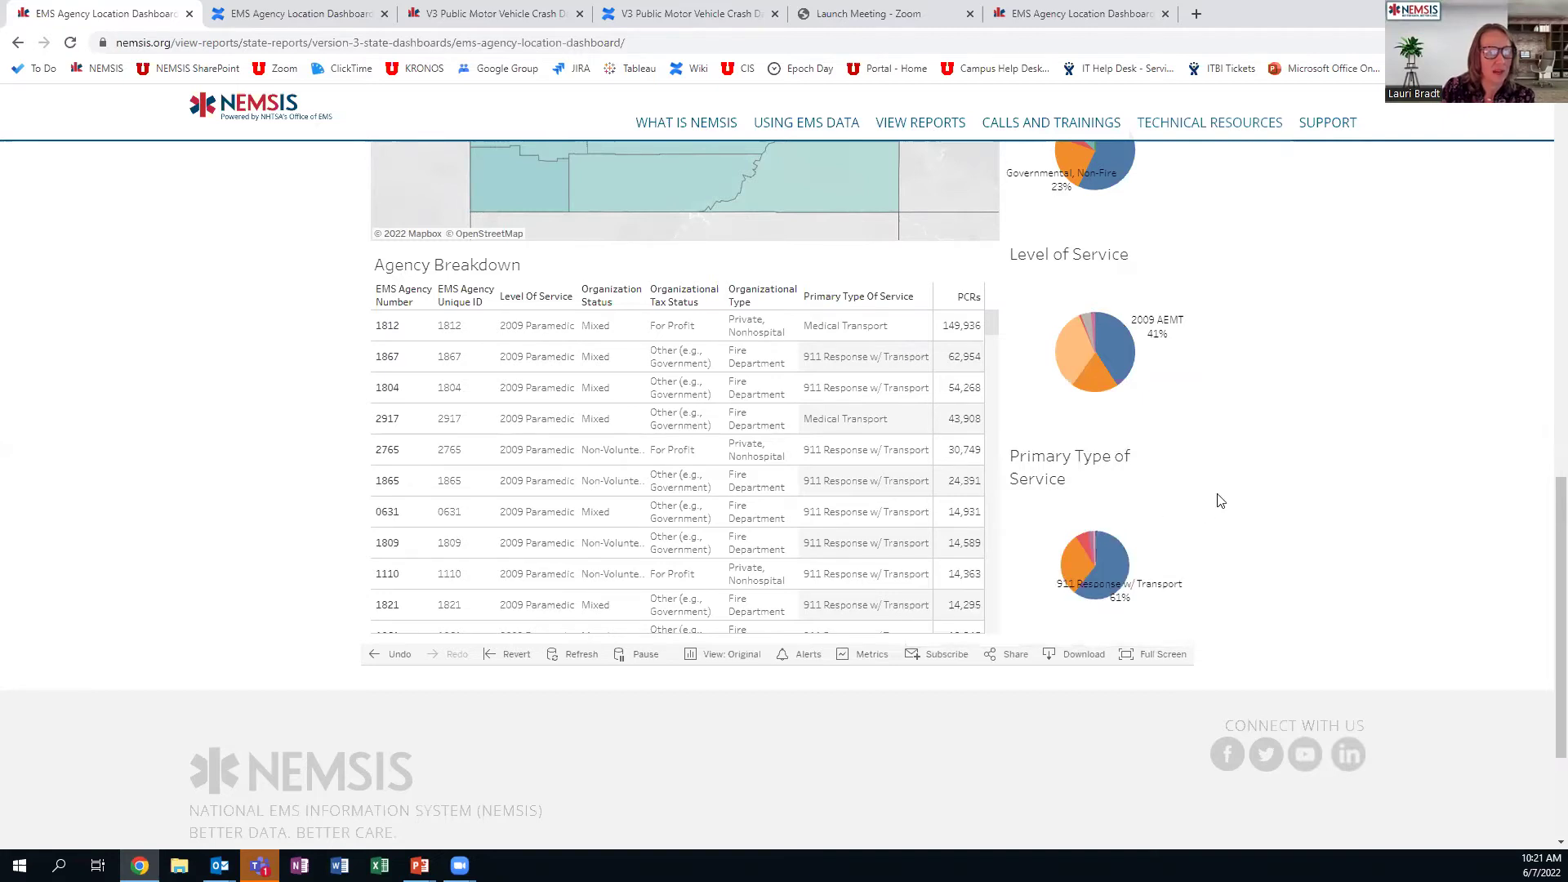
pyautogui.scroll(-1, 1225, 490)
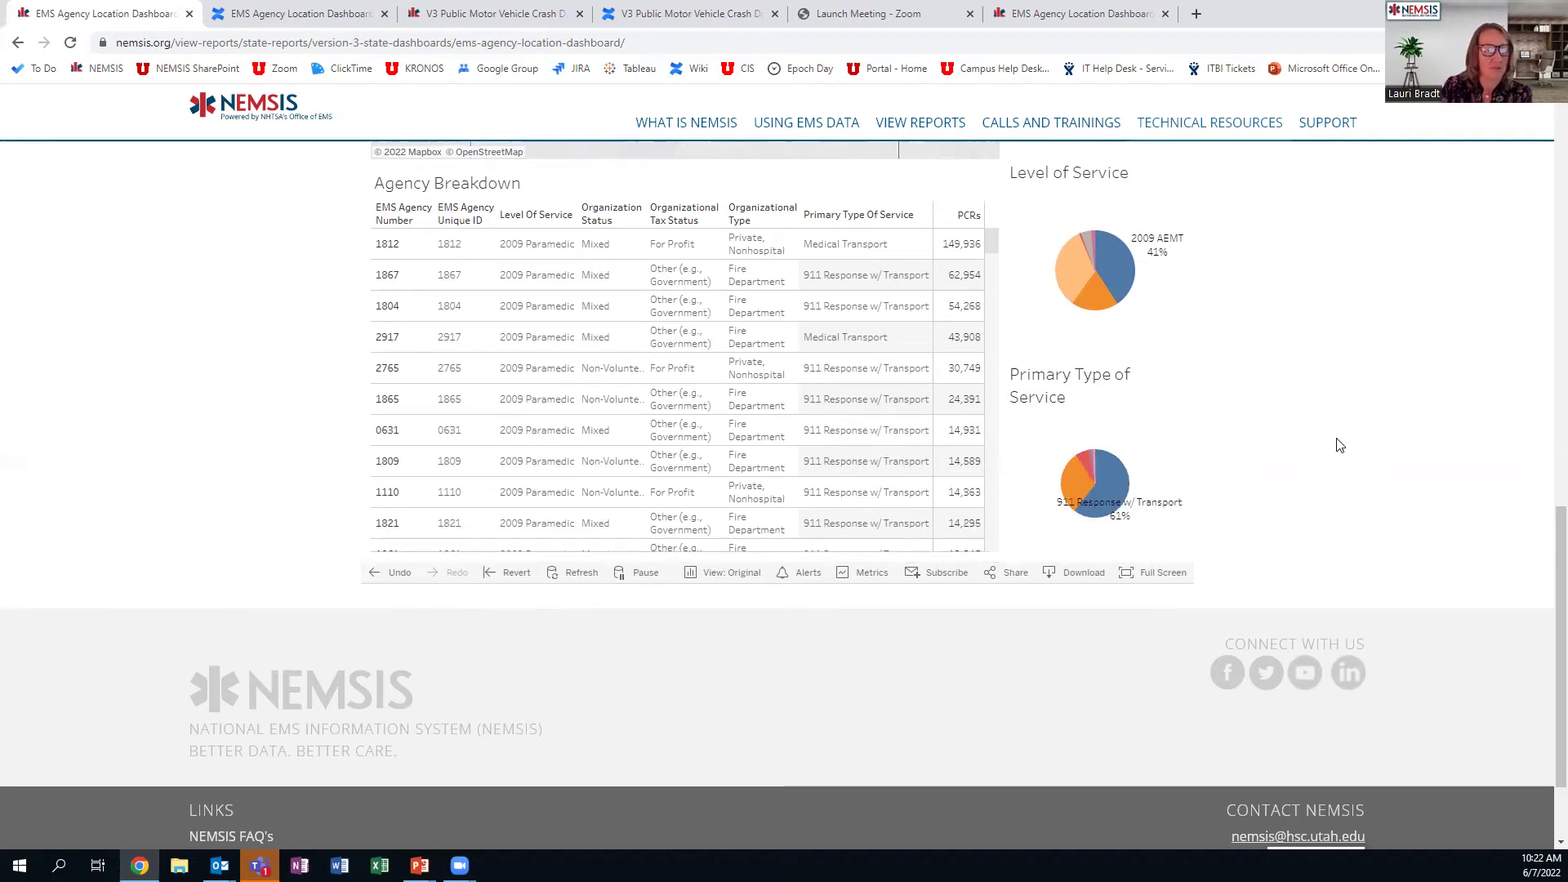
# Review the dashboard from its introduction and map down to the Agency Breakdown table, and return to the map.
pyautogui.scroll(1, 1402, 438)
pyautogui.scroll(6, 1403, 437)
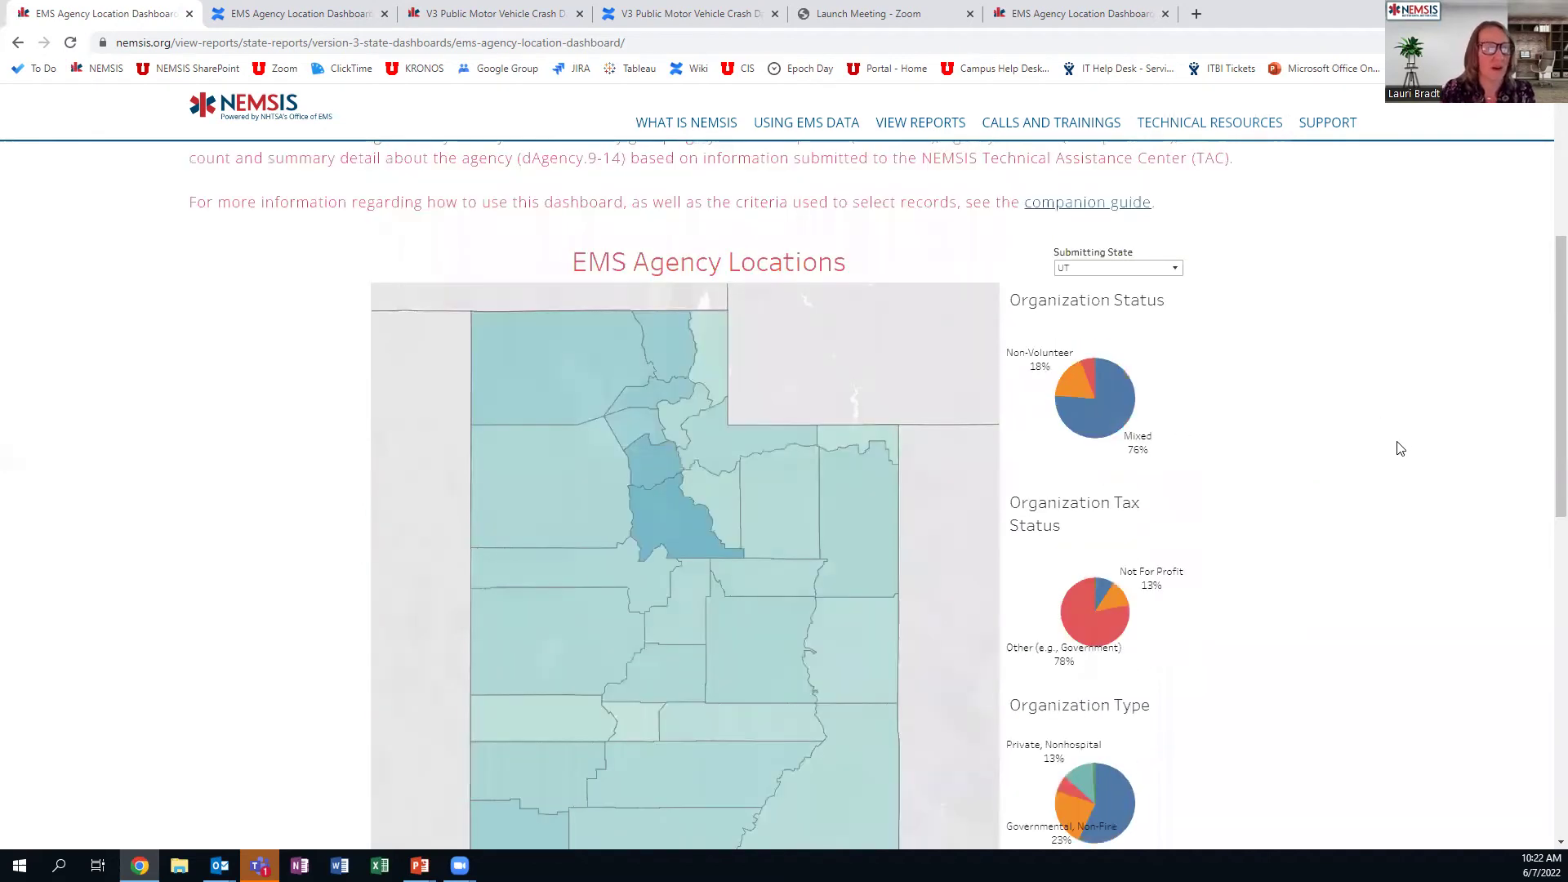
pyautogui.scroll(2, 1399, 447)
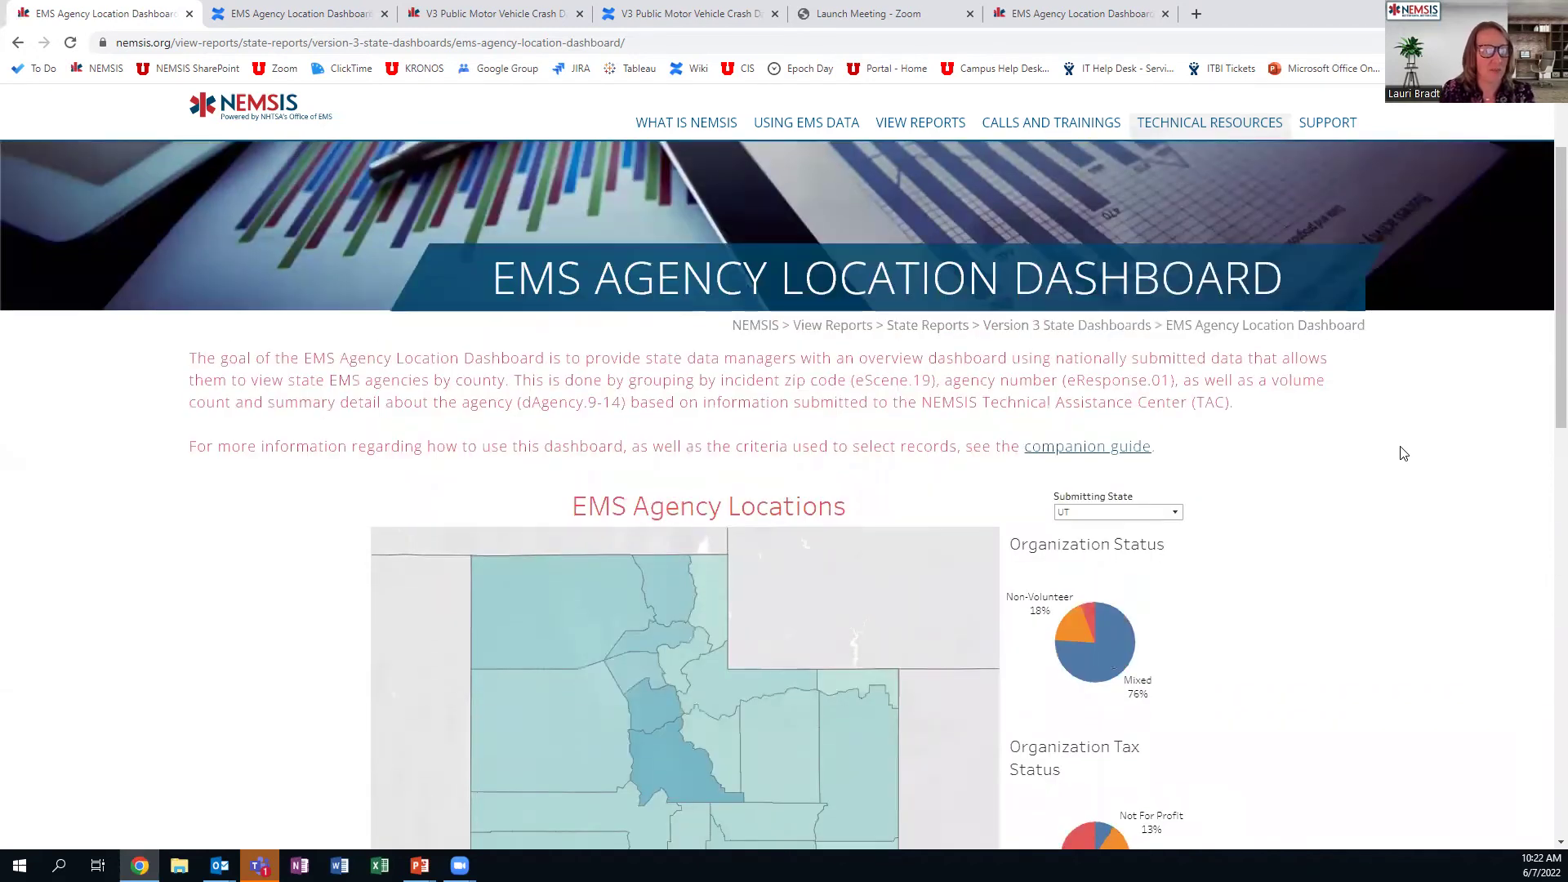
pyautogui.scroll(-2, 1403, 453)
pyautogui.scroll(-2, 1403, 453)
pyautogui.scroll(-3, 1403, 453)
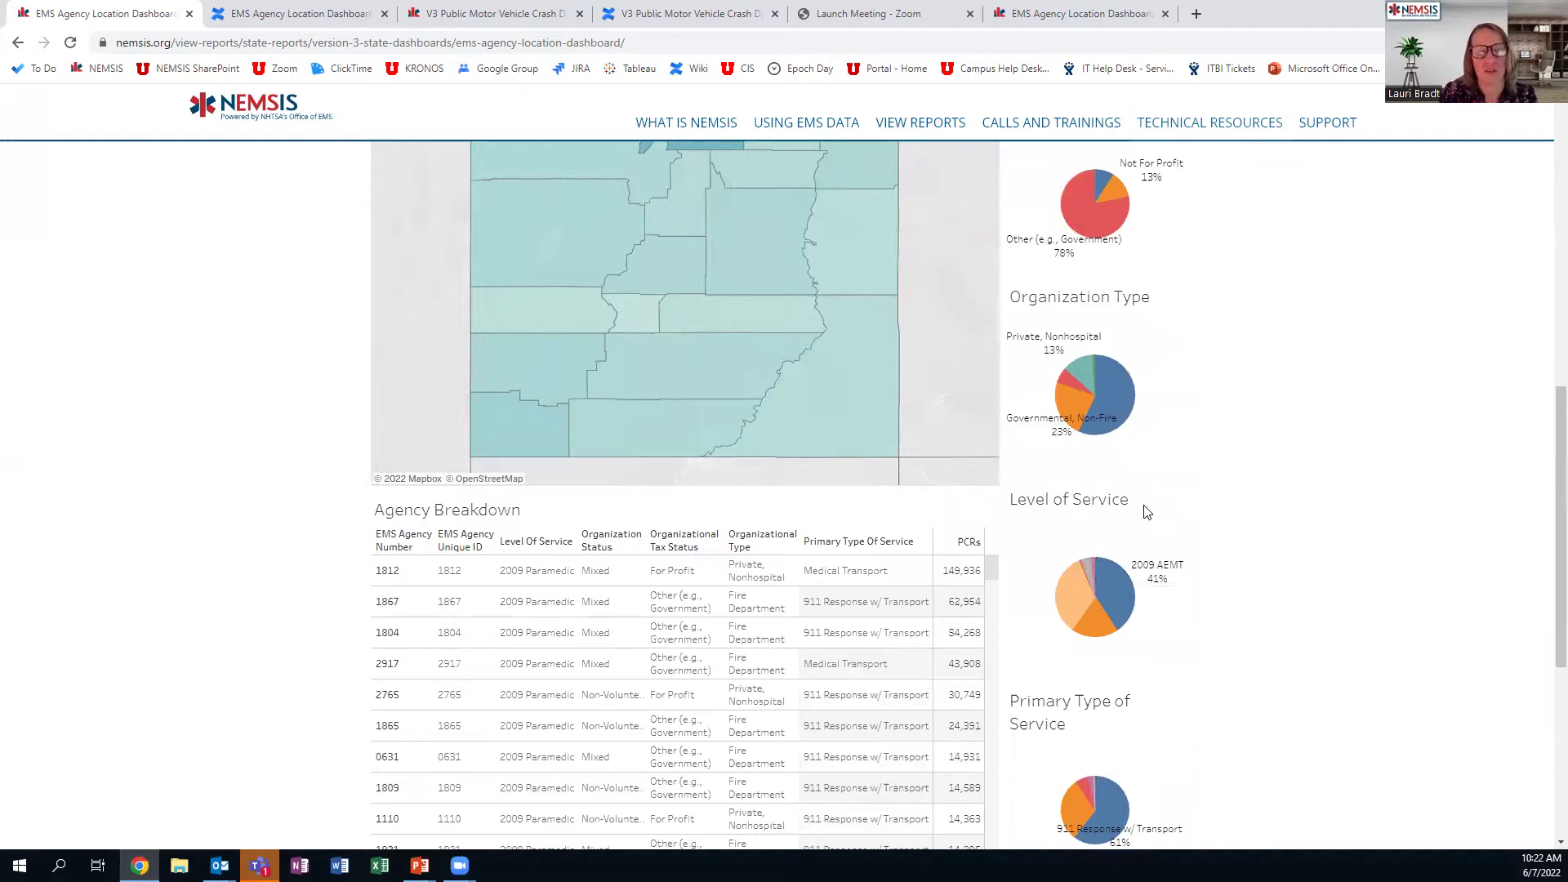
pyautogui.scroll(3, 1225, 511)
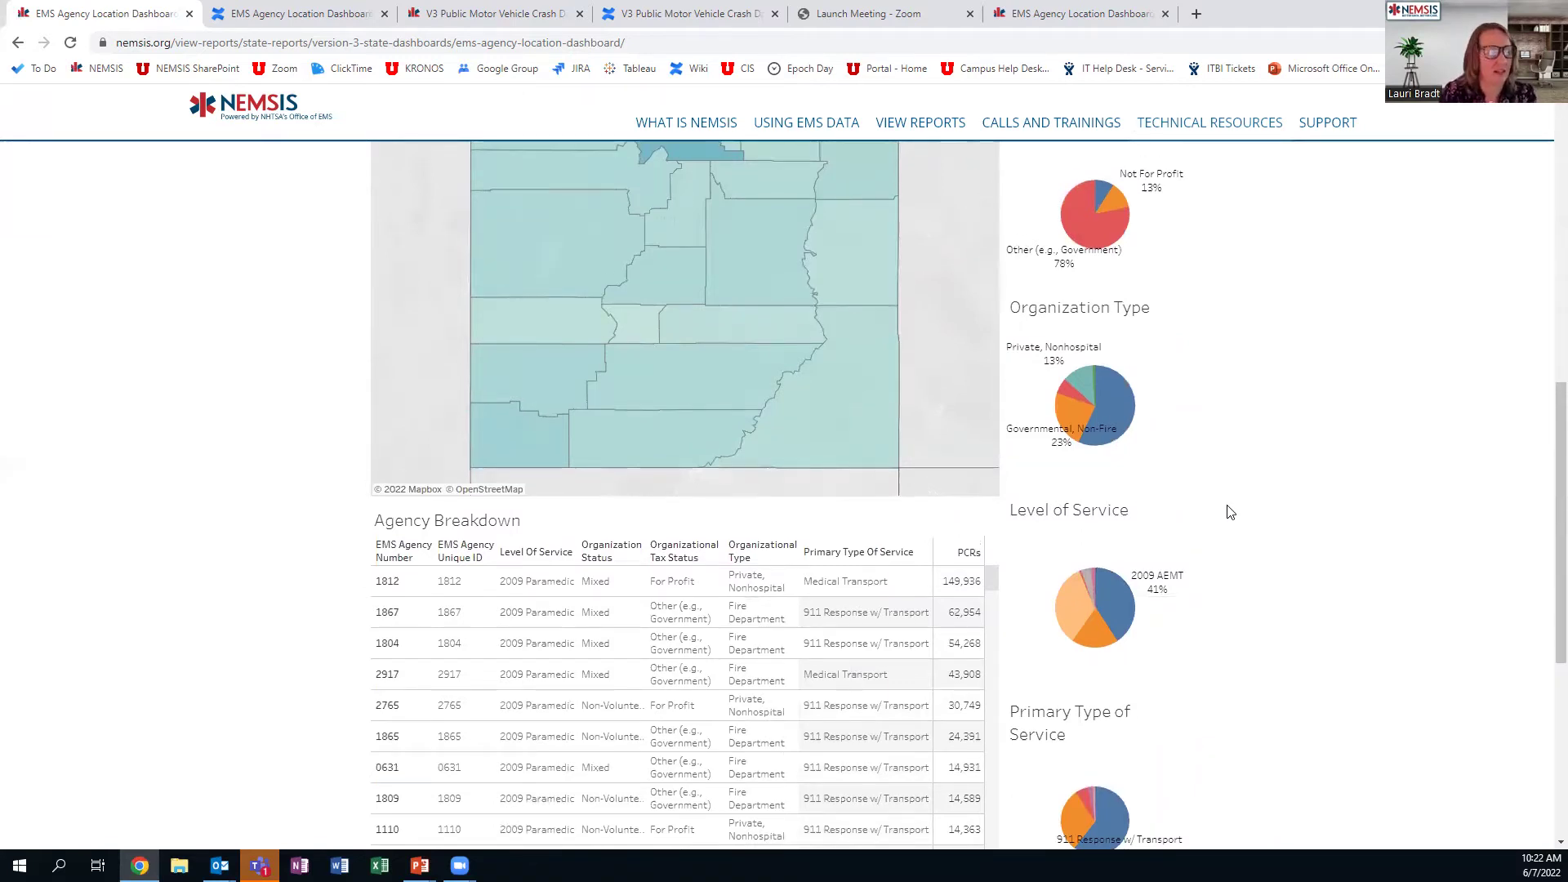
pyautogui.scroll(2, 1086, 534)
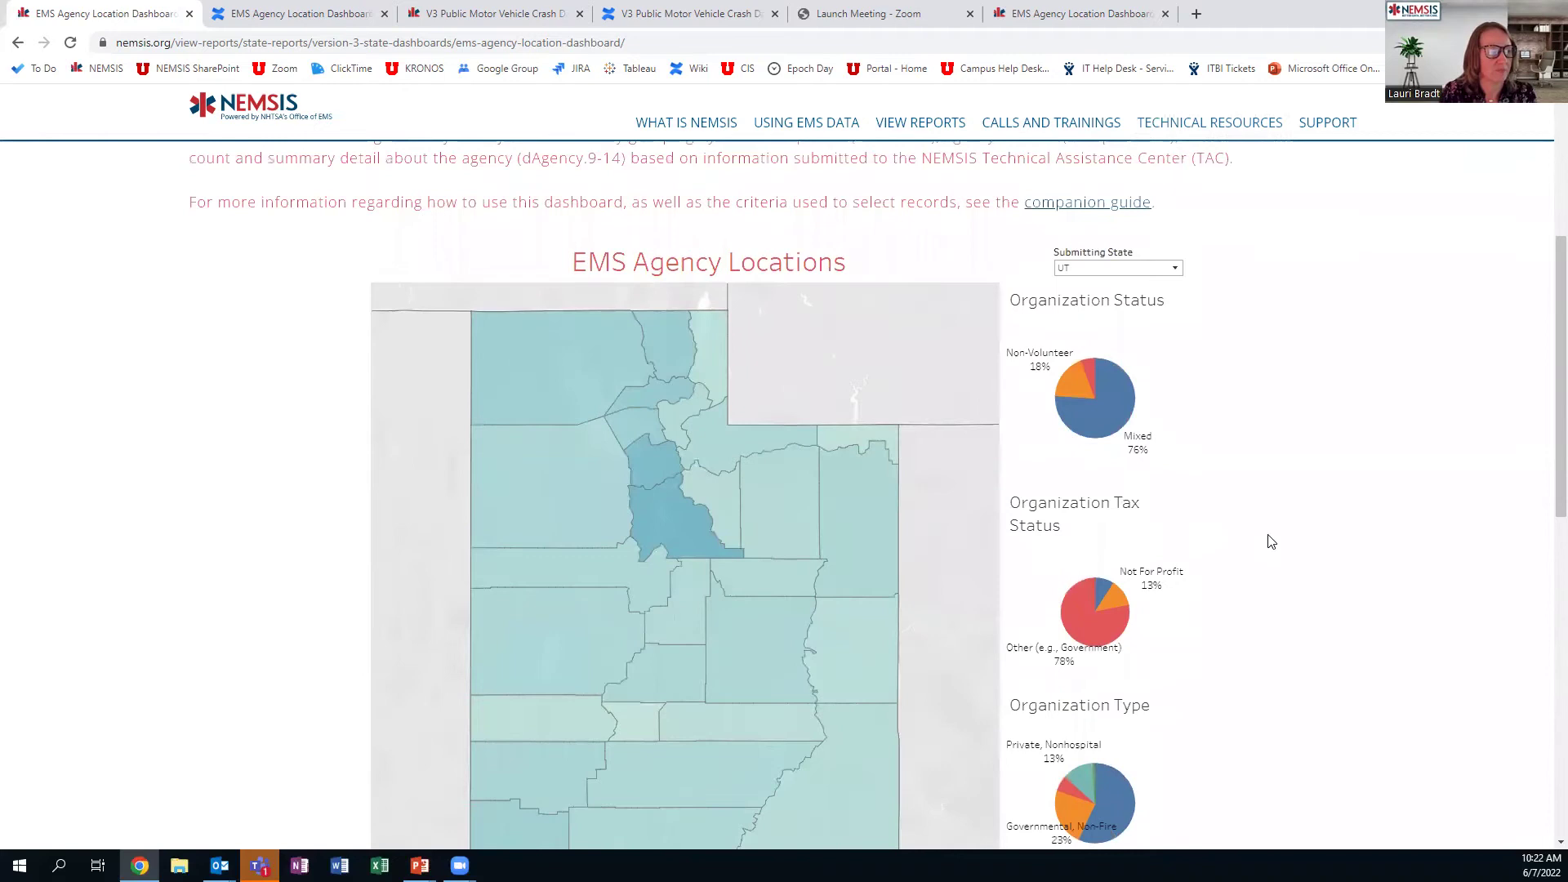
# View the full underlying data for the Mixed slice of Organization Status through its last rows, close the data window and clear the selection.
pyautogui.click(1110, 403)
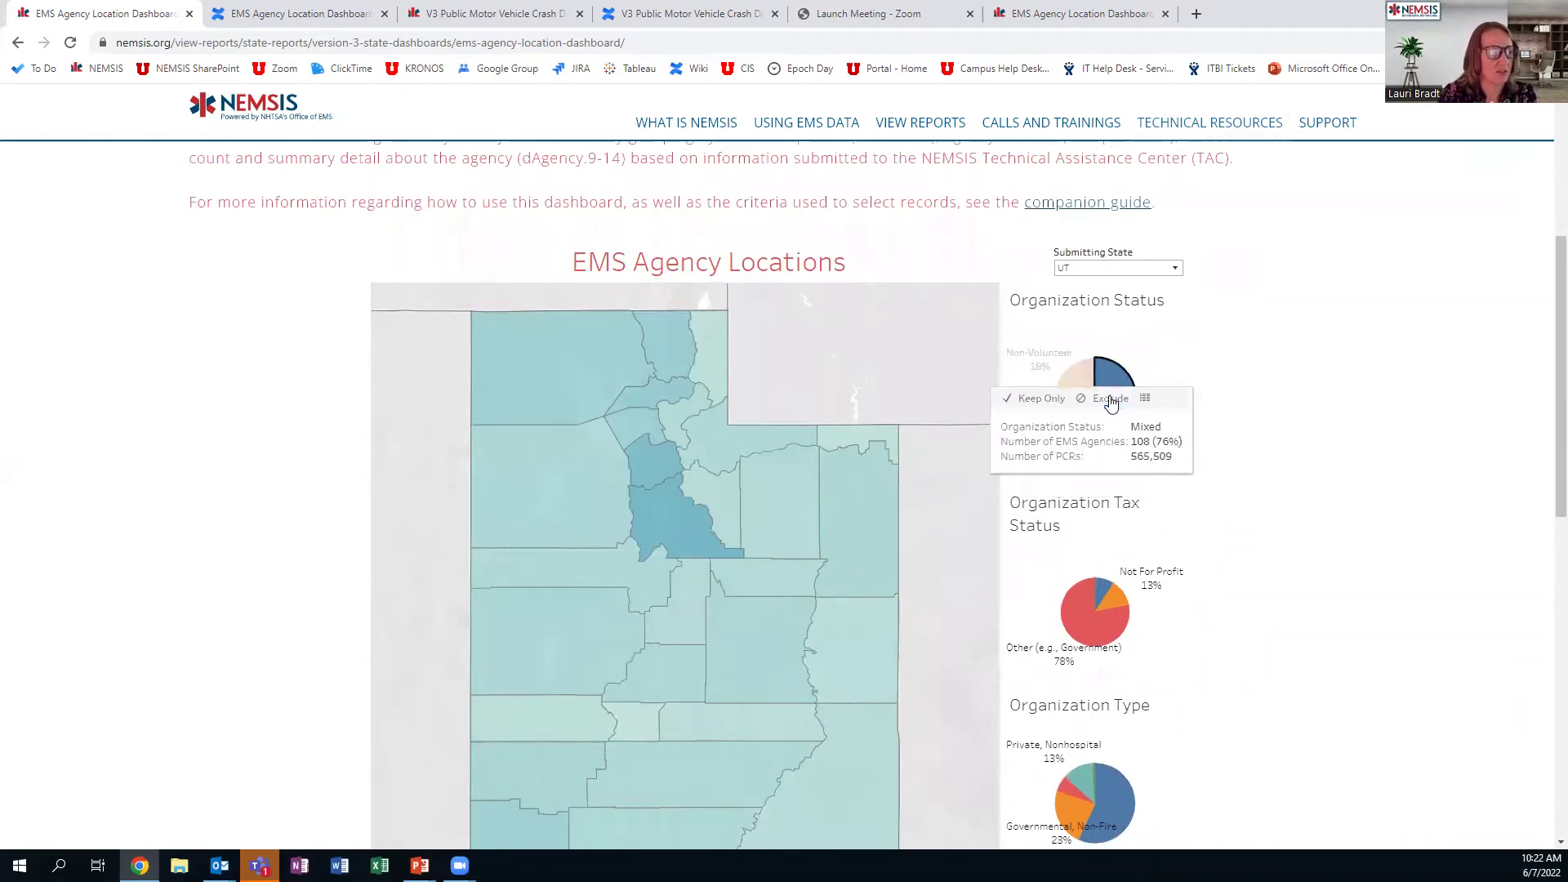
pyautogui.click(1145, 401)
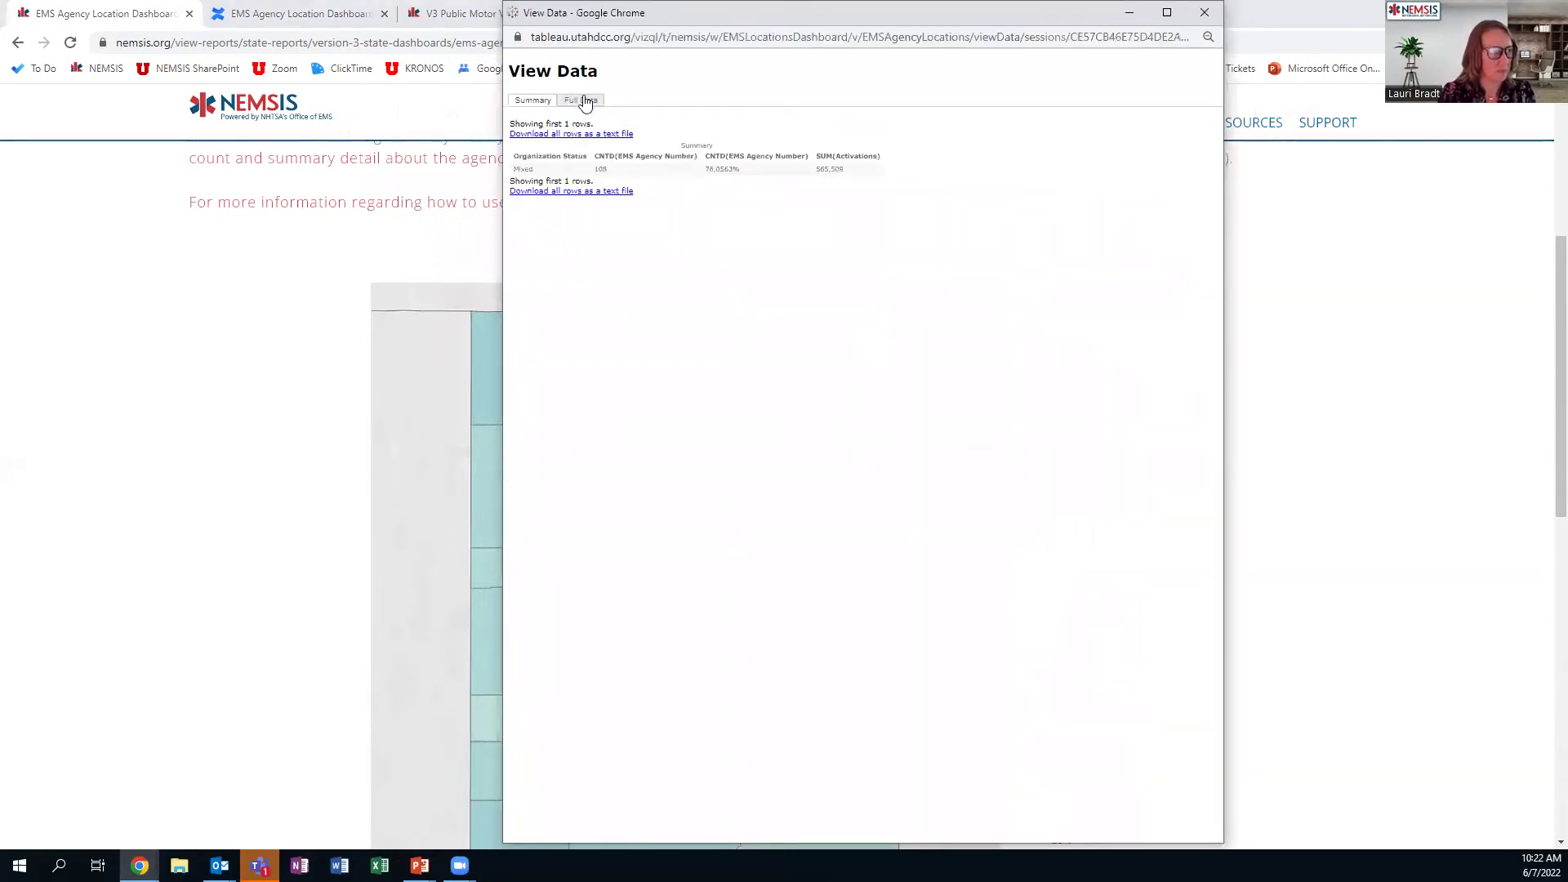
pyautogui.click(586, 106)
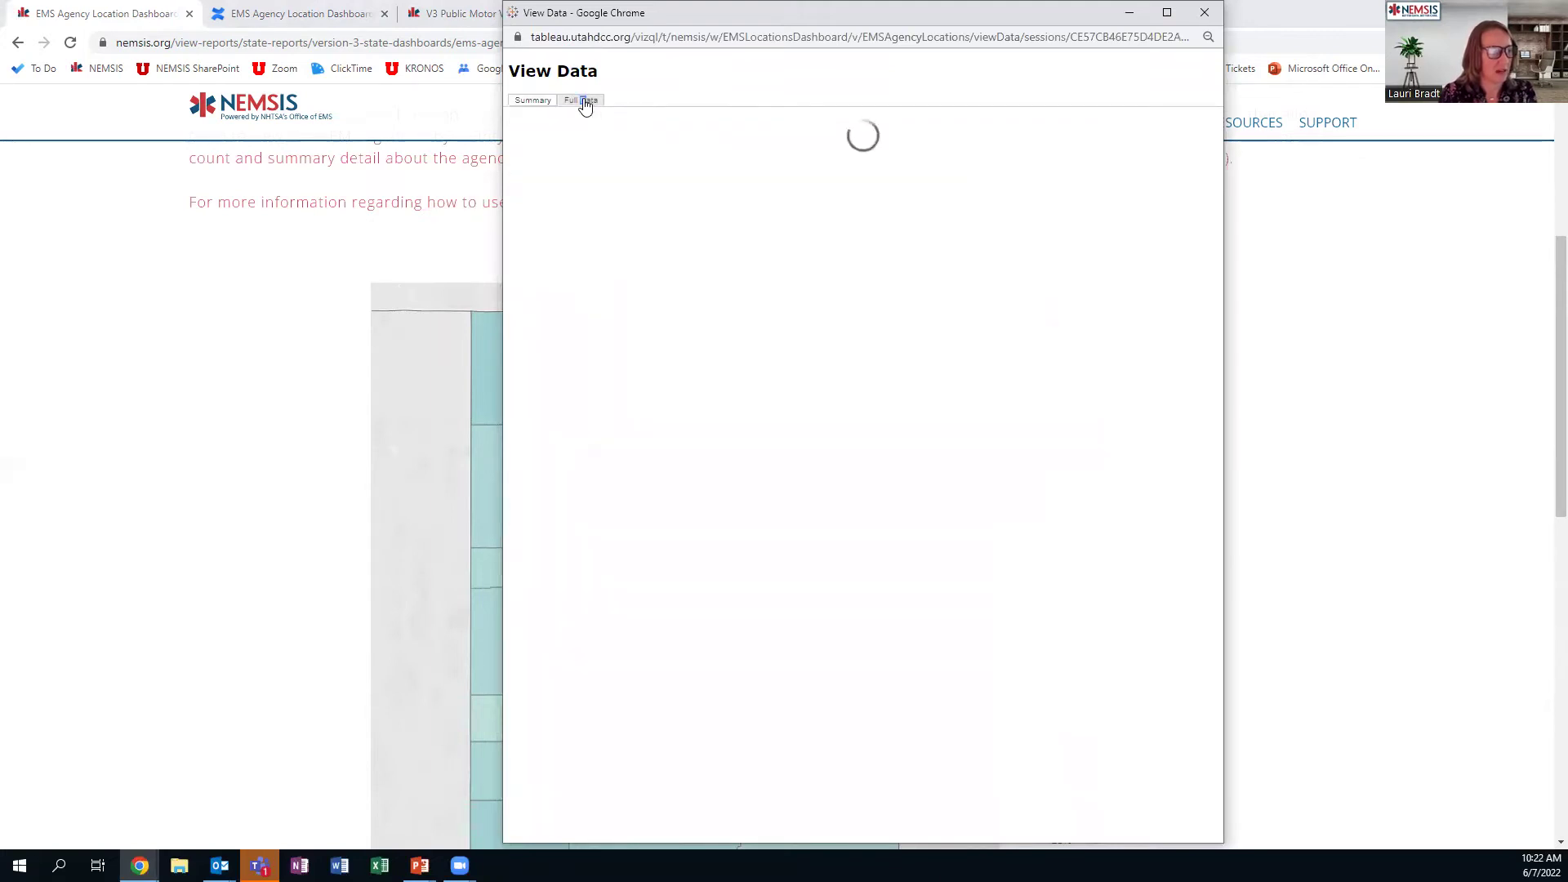
pyautogui.click(518, 147)
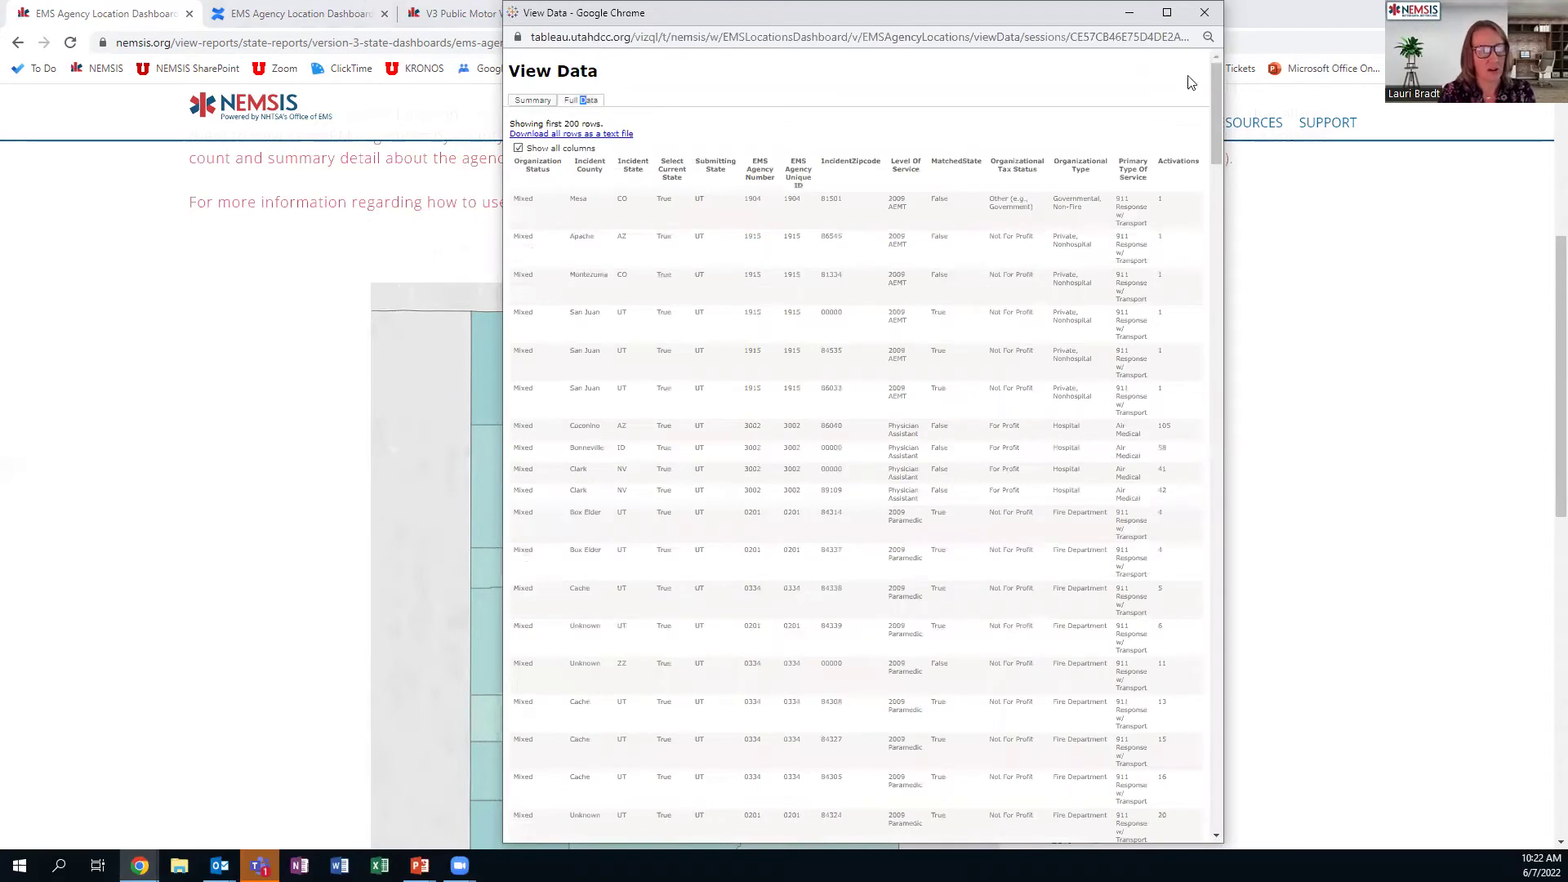
pyautogui.moveTo(1215, 90); pyautogui.dragTo(1215, 800)
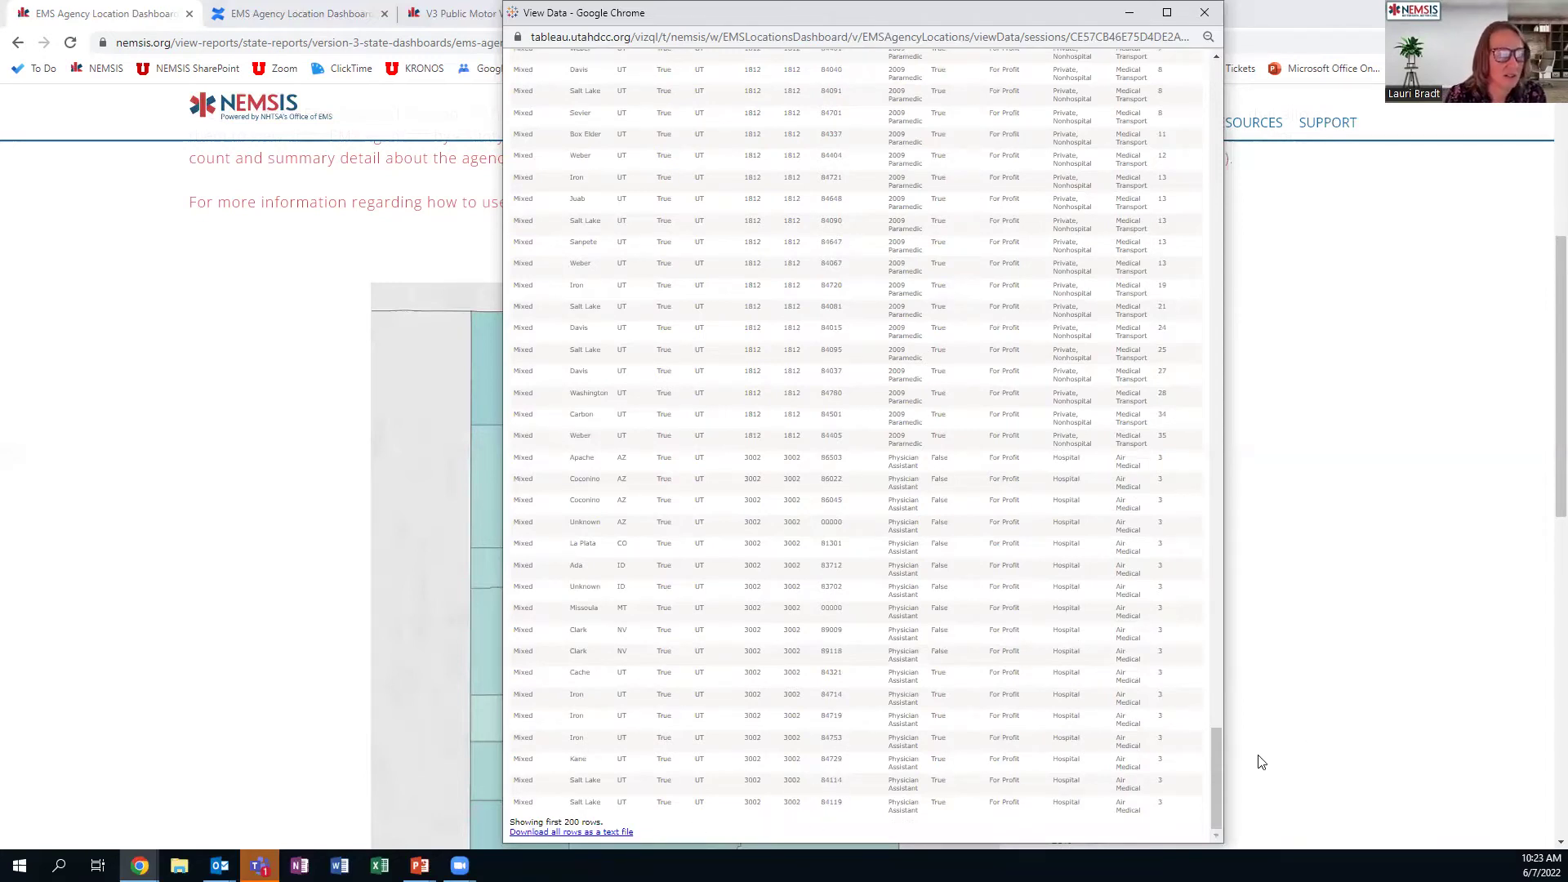
pyautogui.scroll(1, 1216, 321)
pyautogui.scroll(20, 1217, 321)
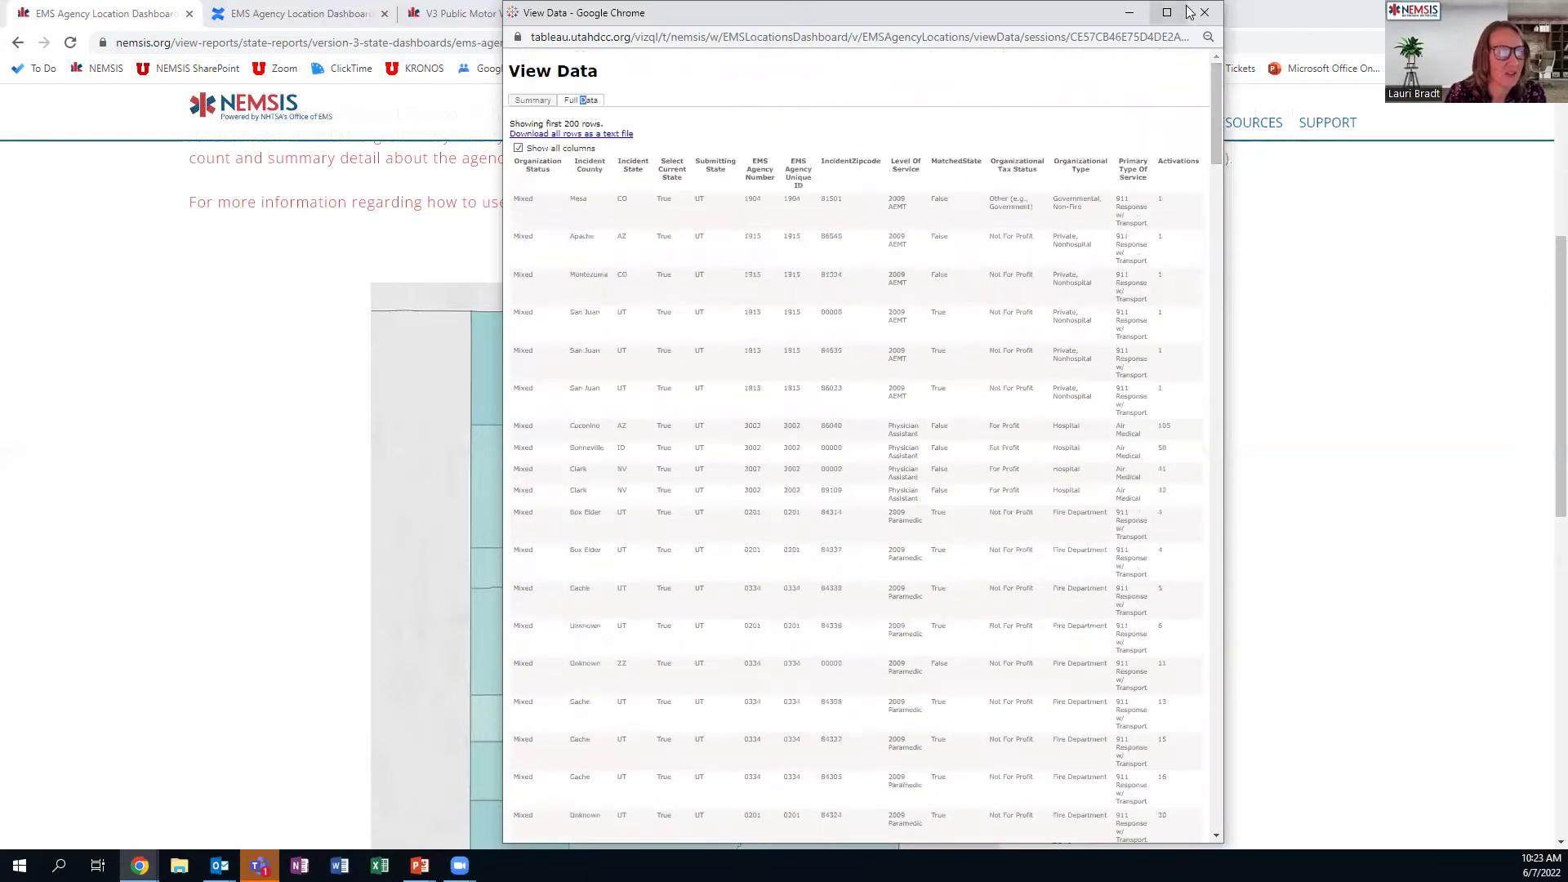
pyautogui.click(1206, 13)
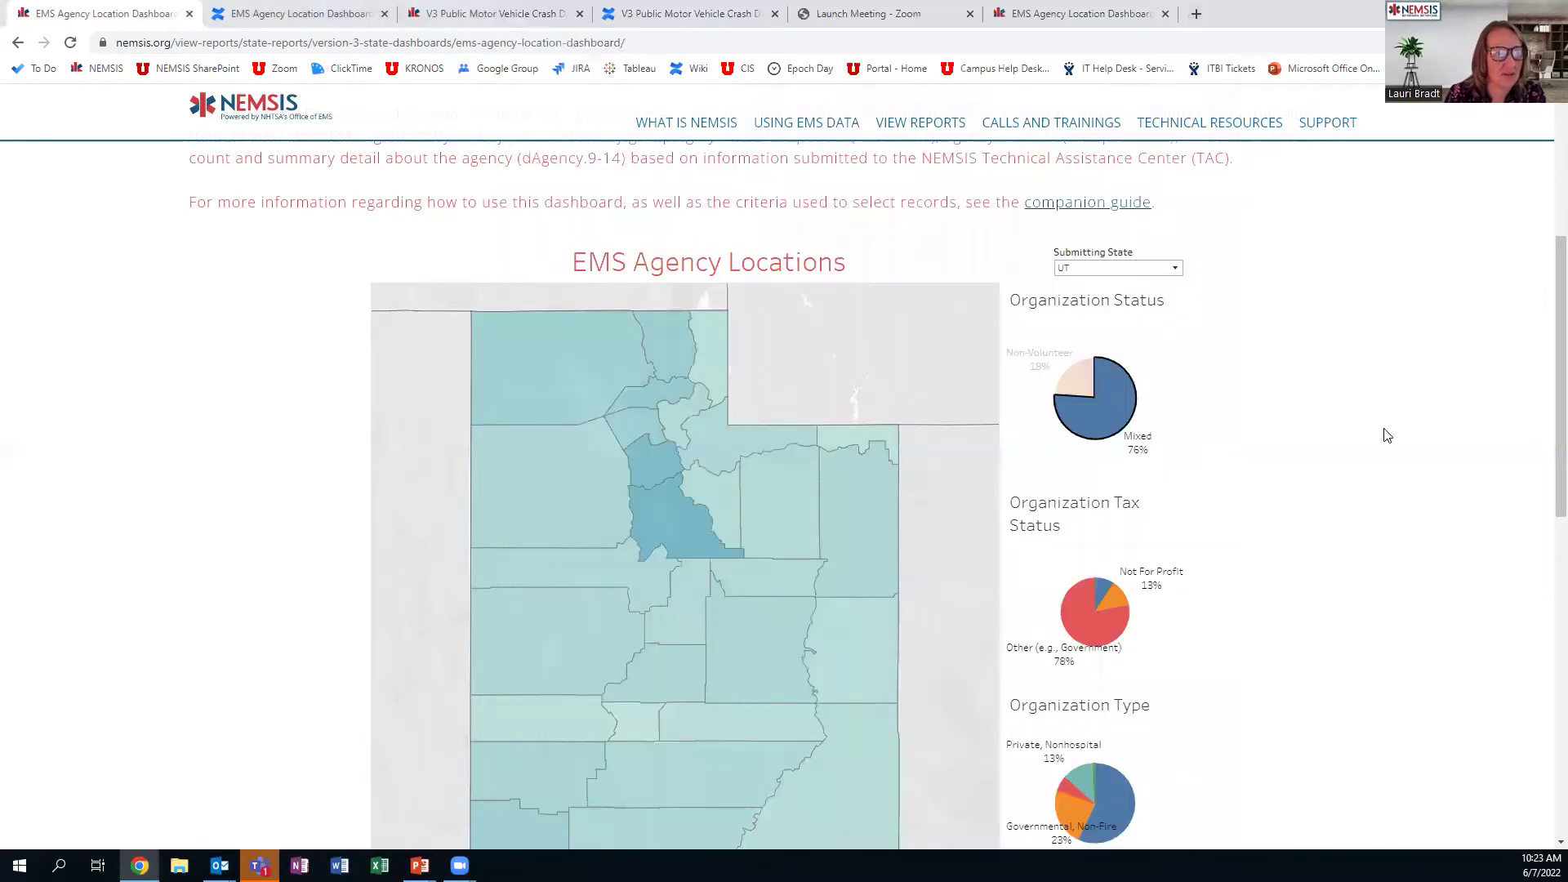
pyautogui.click(1225, 414)
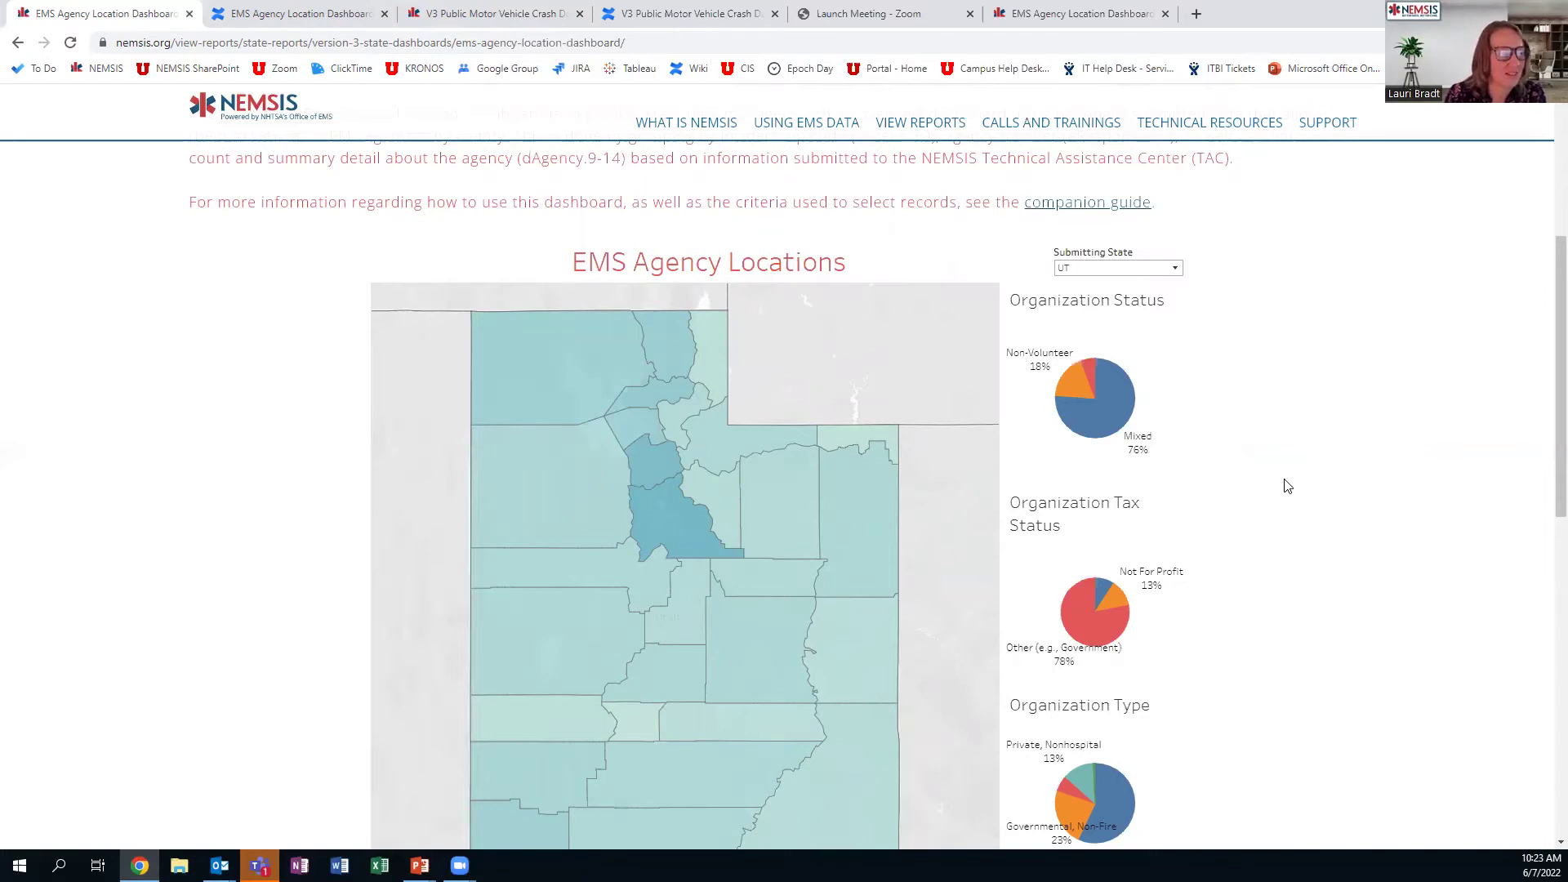
# Inspect Utah County's agency details on the map, filter the organization charts by that county, and clear the selection.
pyautogui.moveTo(905, 529)
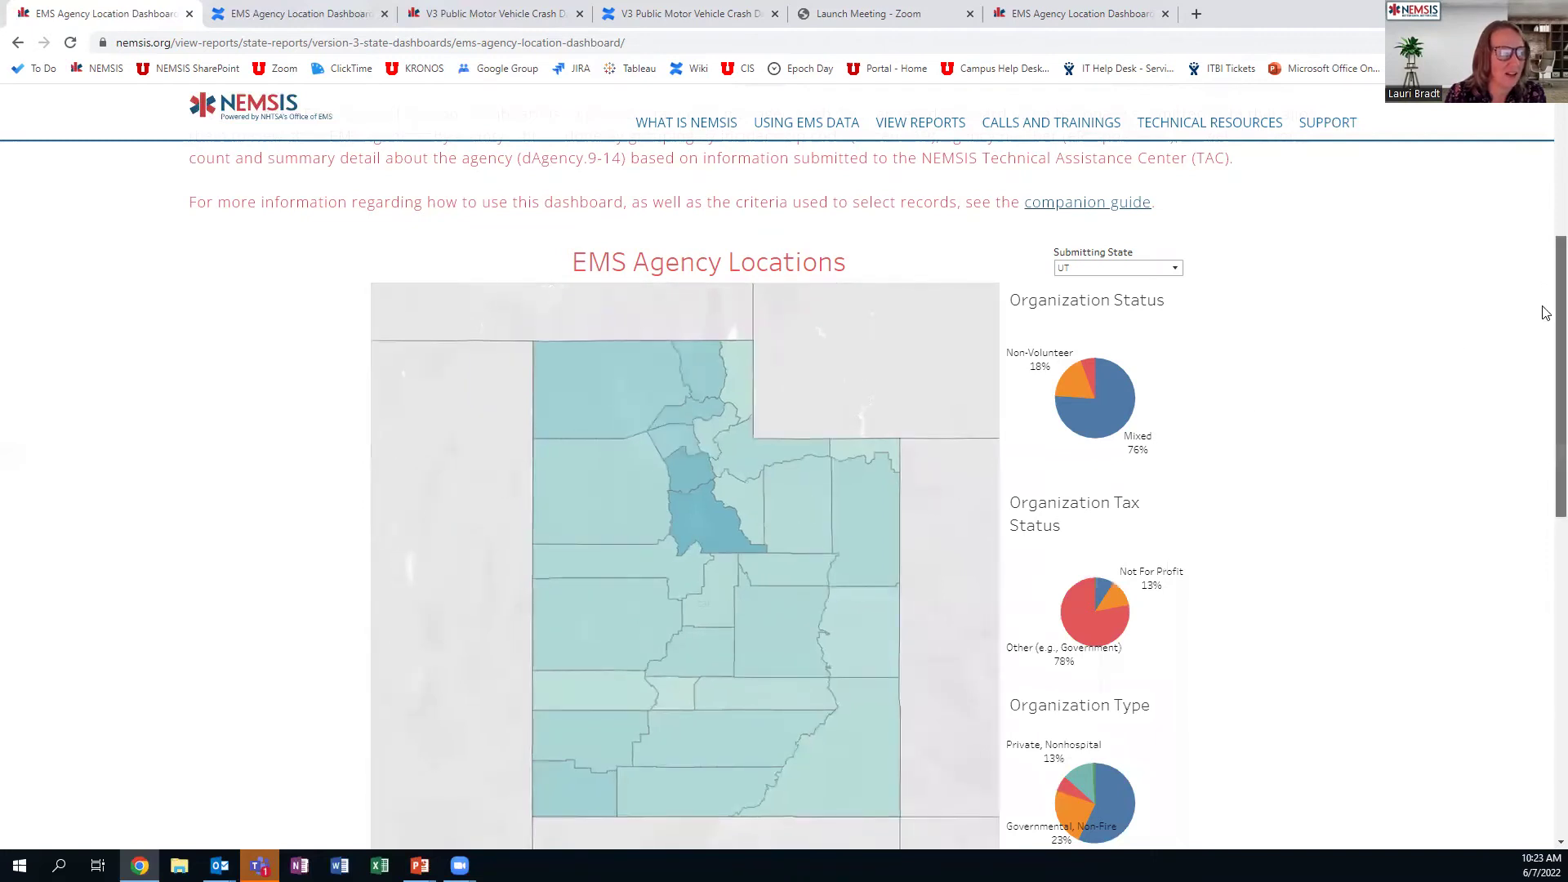
pyautogui.scroll(-1, 1546, 313)
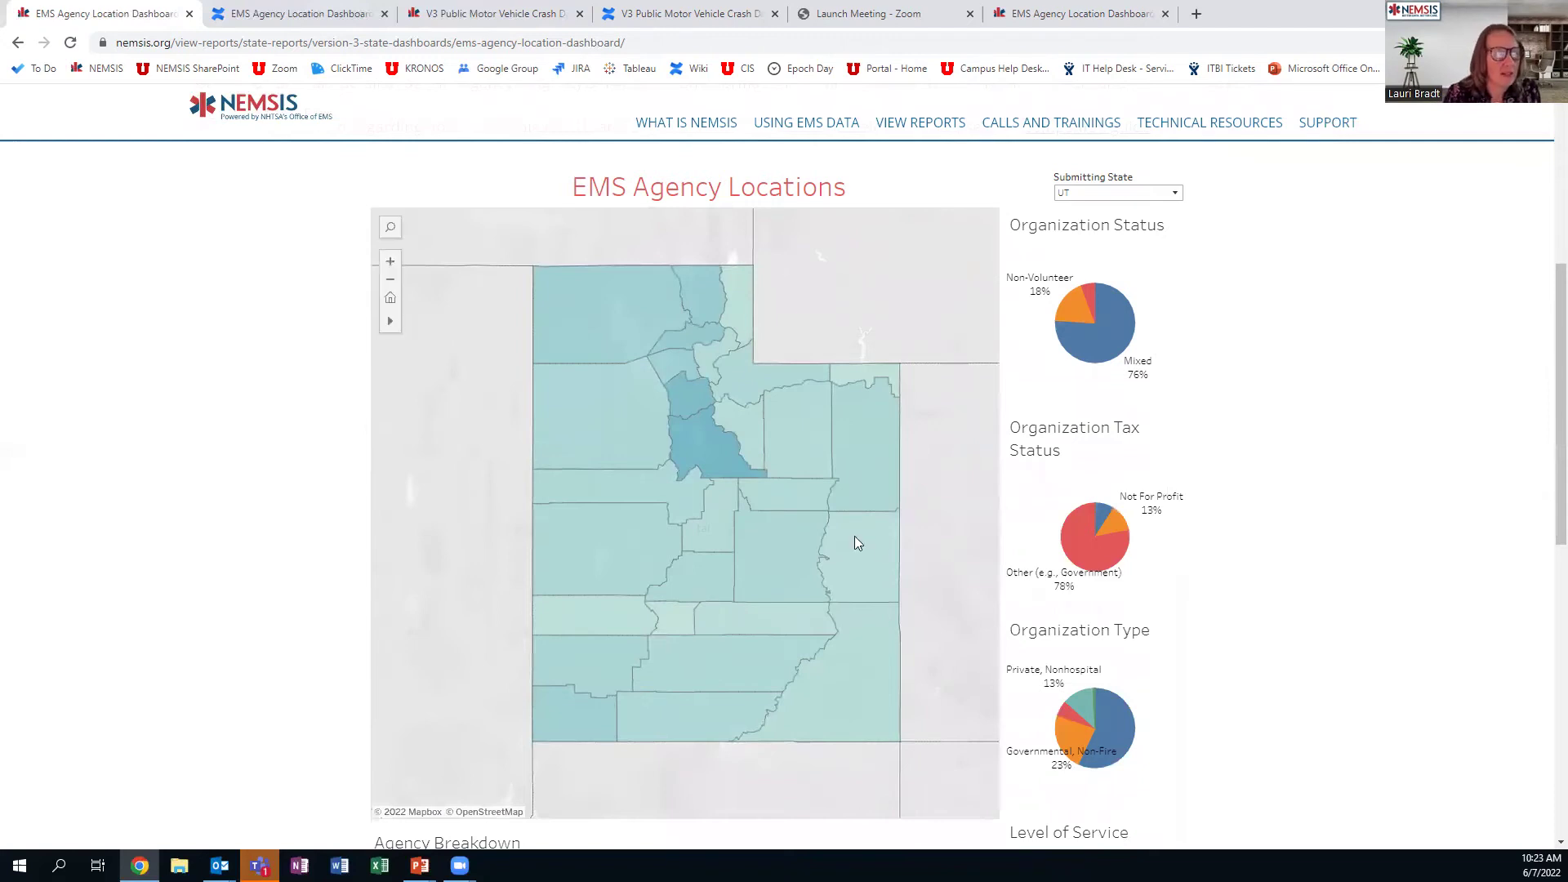
pyautogui.moveTo(741, 487)
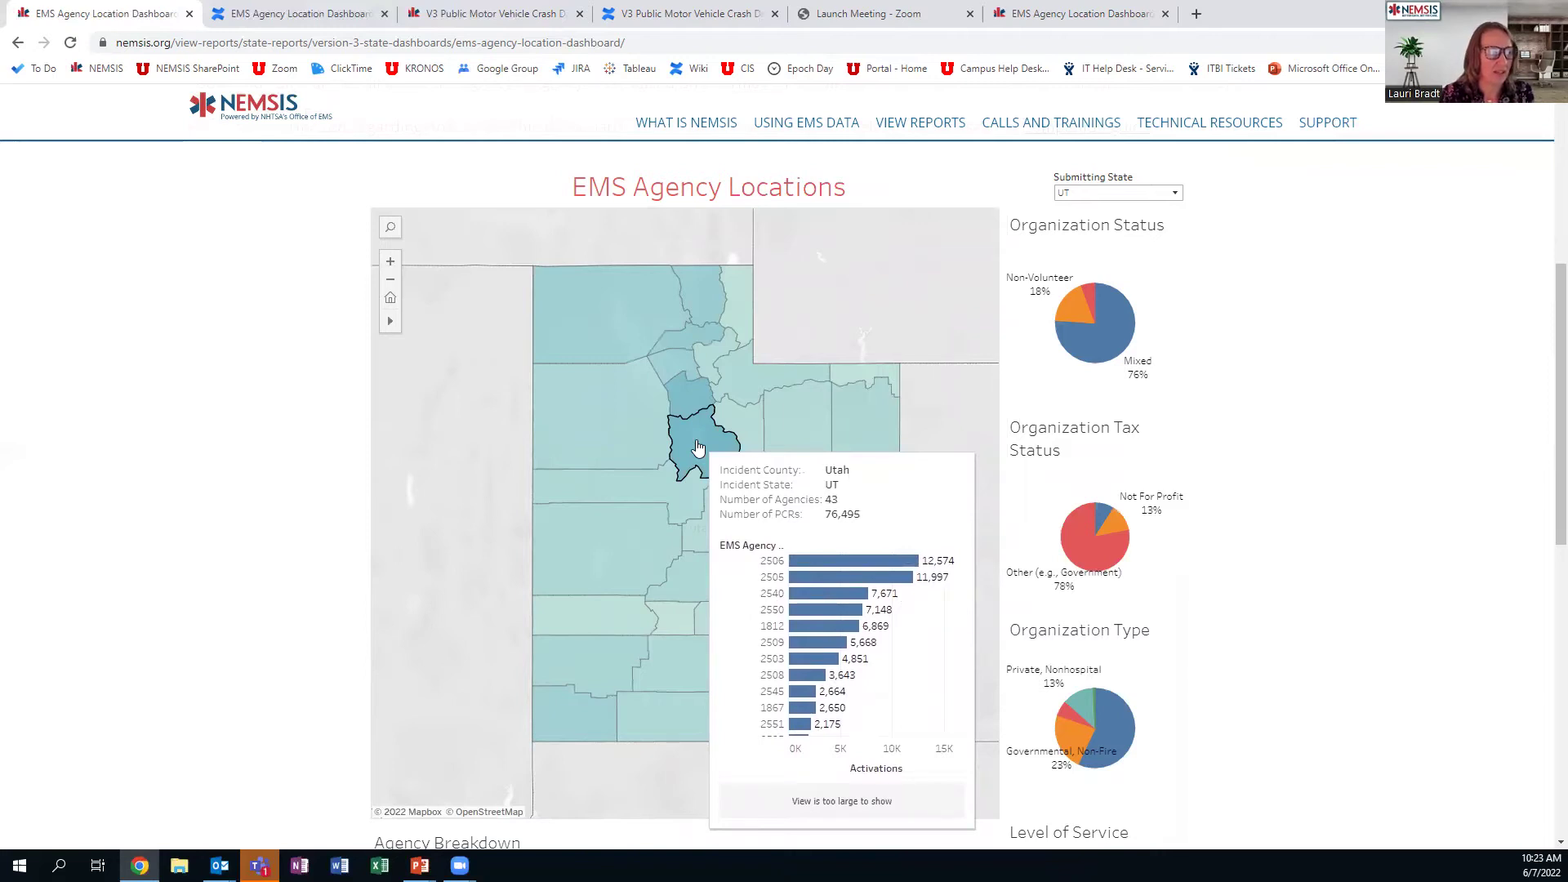
pyautogui.click(696, 447)
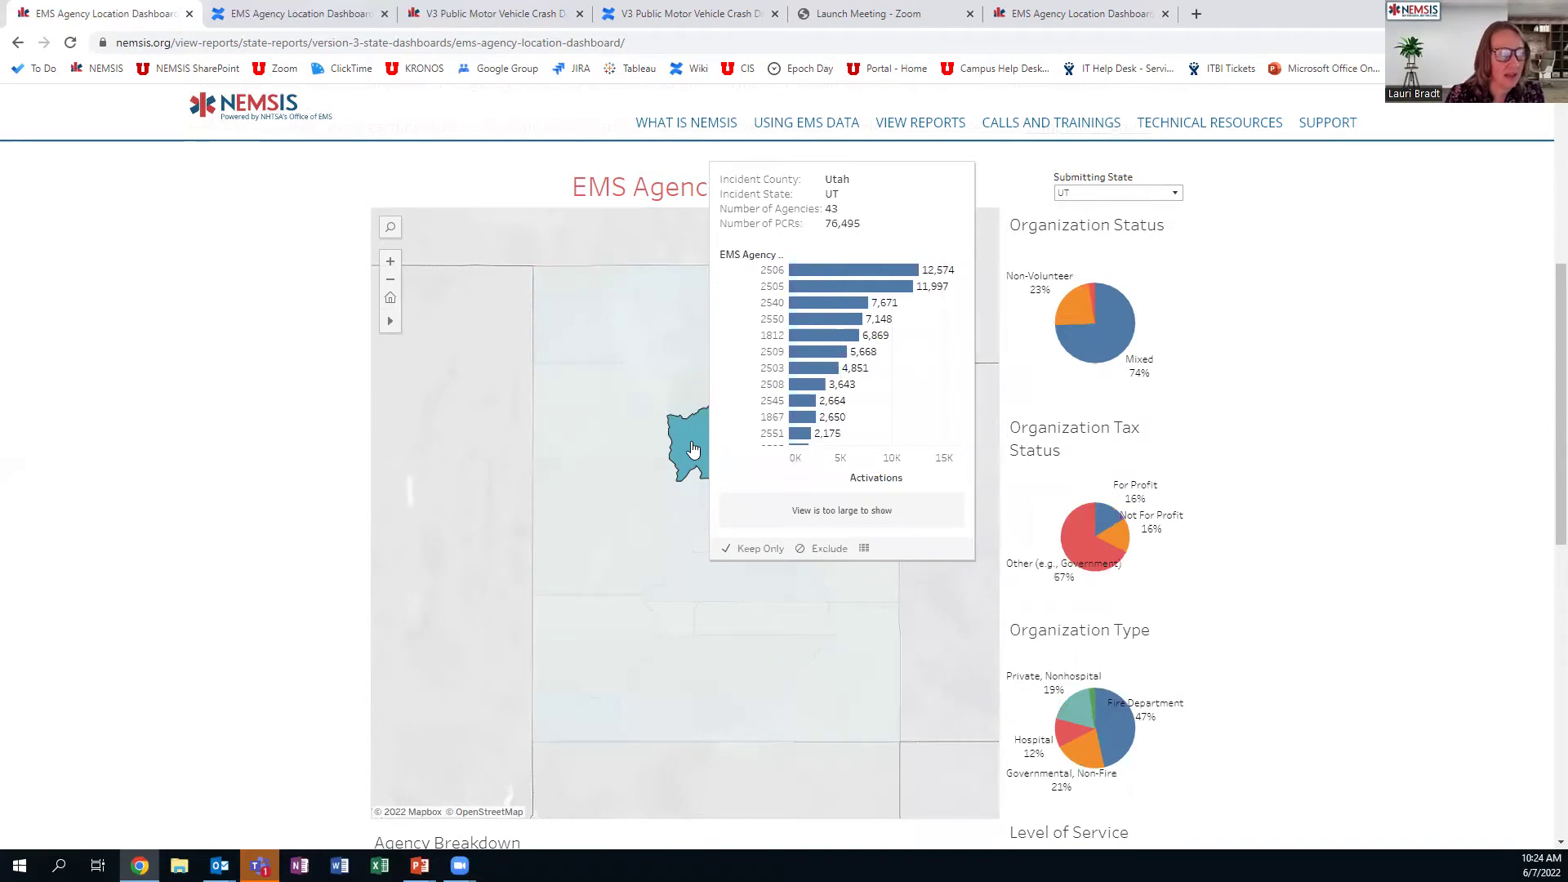
pyautogui.click(691, 449)
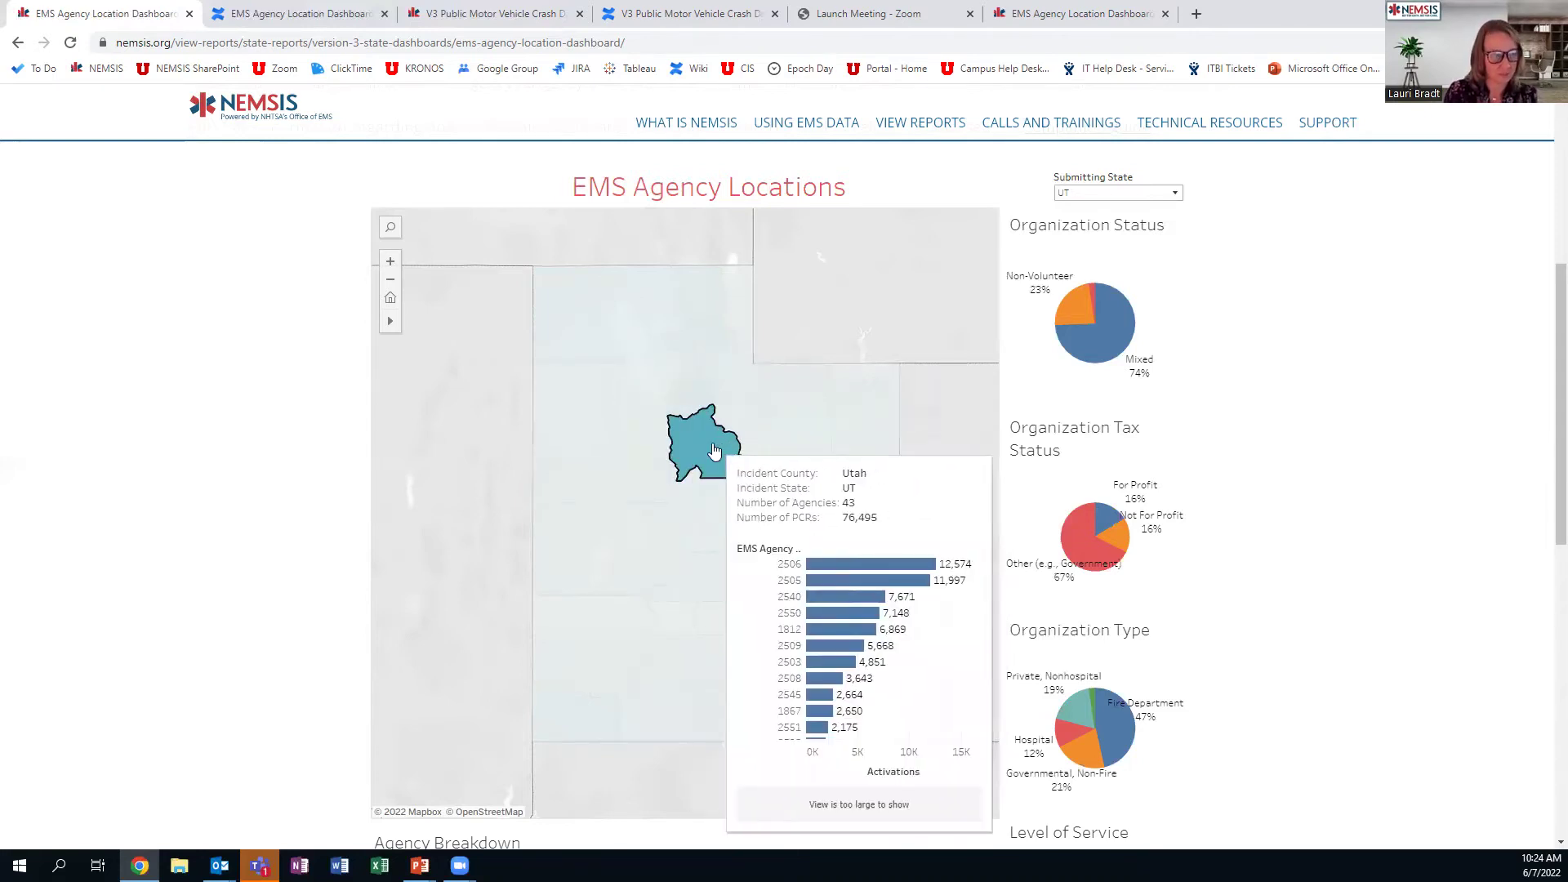
pyautogui.moveTo(711, 451)
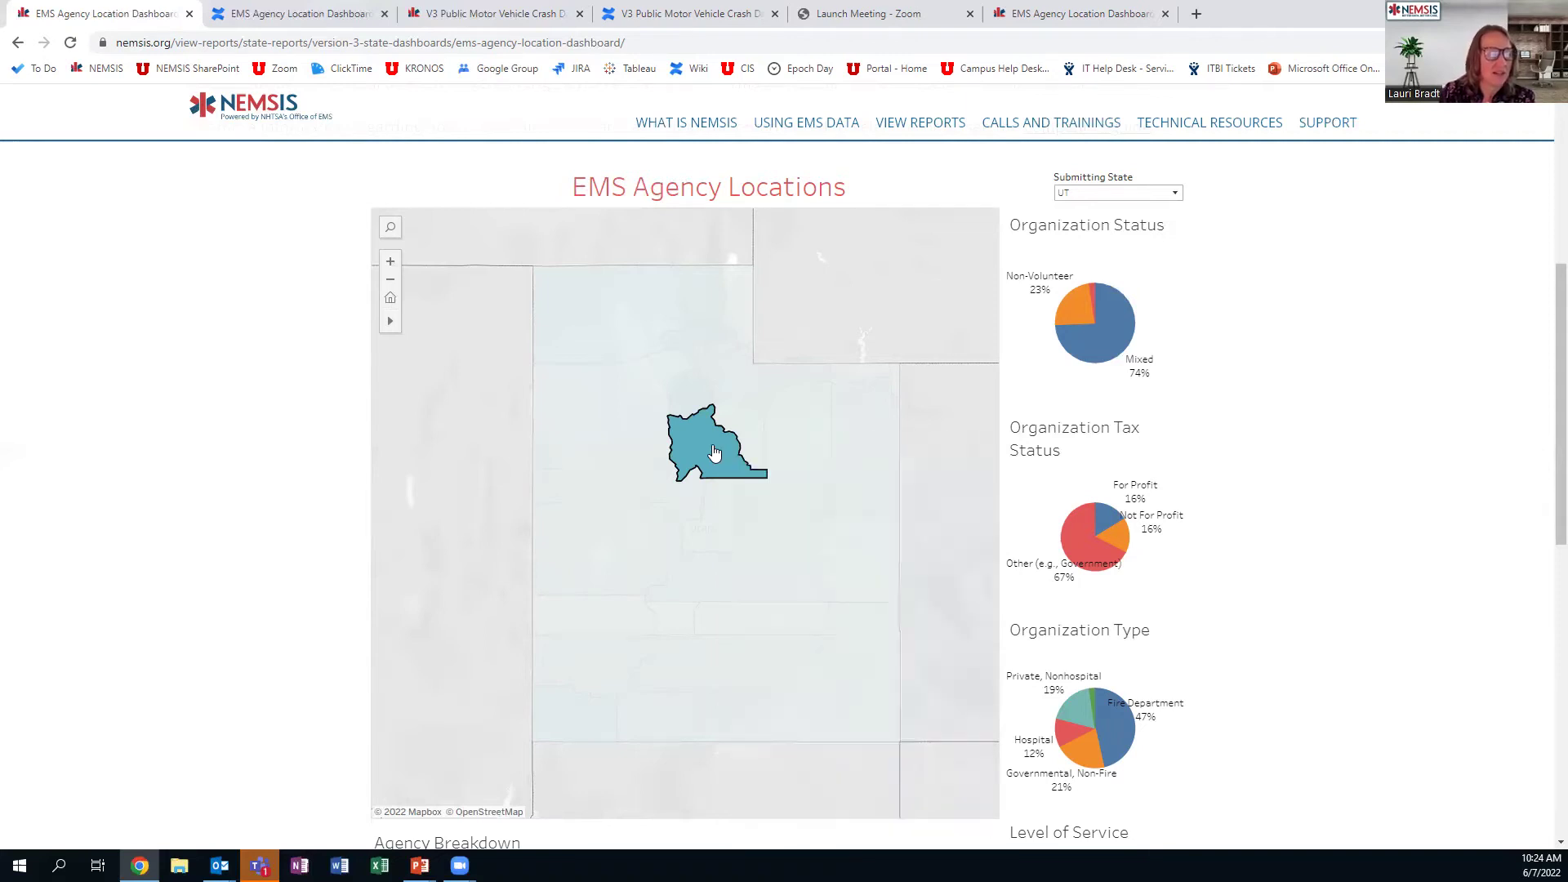
pyautogui.click(714, 451)
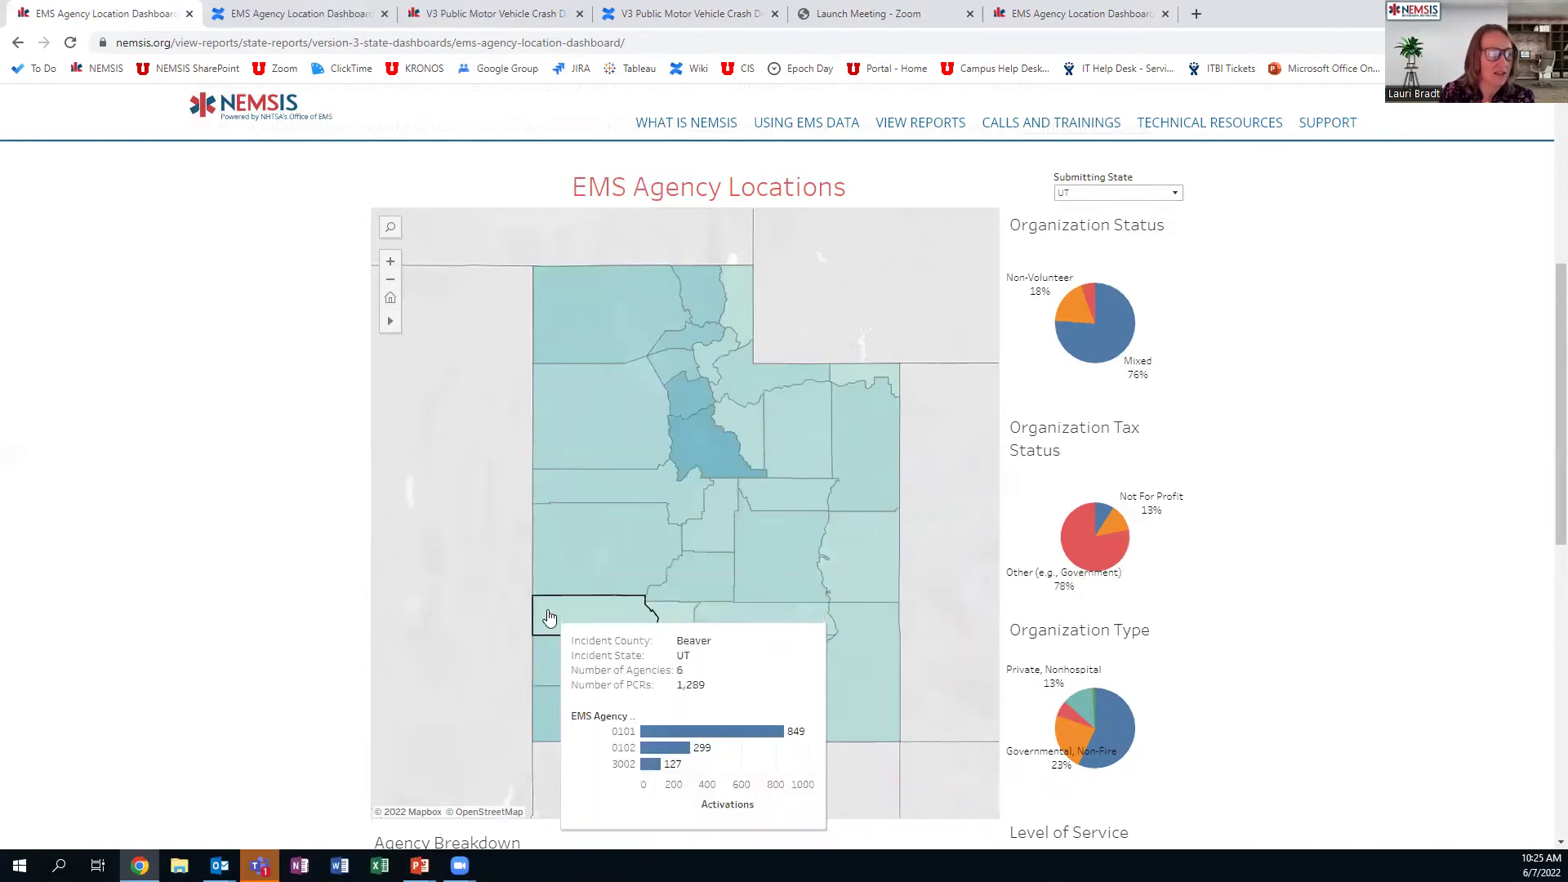
# Select the southern Utah counties together on the map, from Beaver to the state's southeast corner, to filter the charts, and clear the selection.
pyautogui.moveTo(548, 611); pyautogui.dragTo(894, 739)
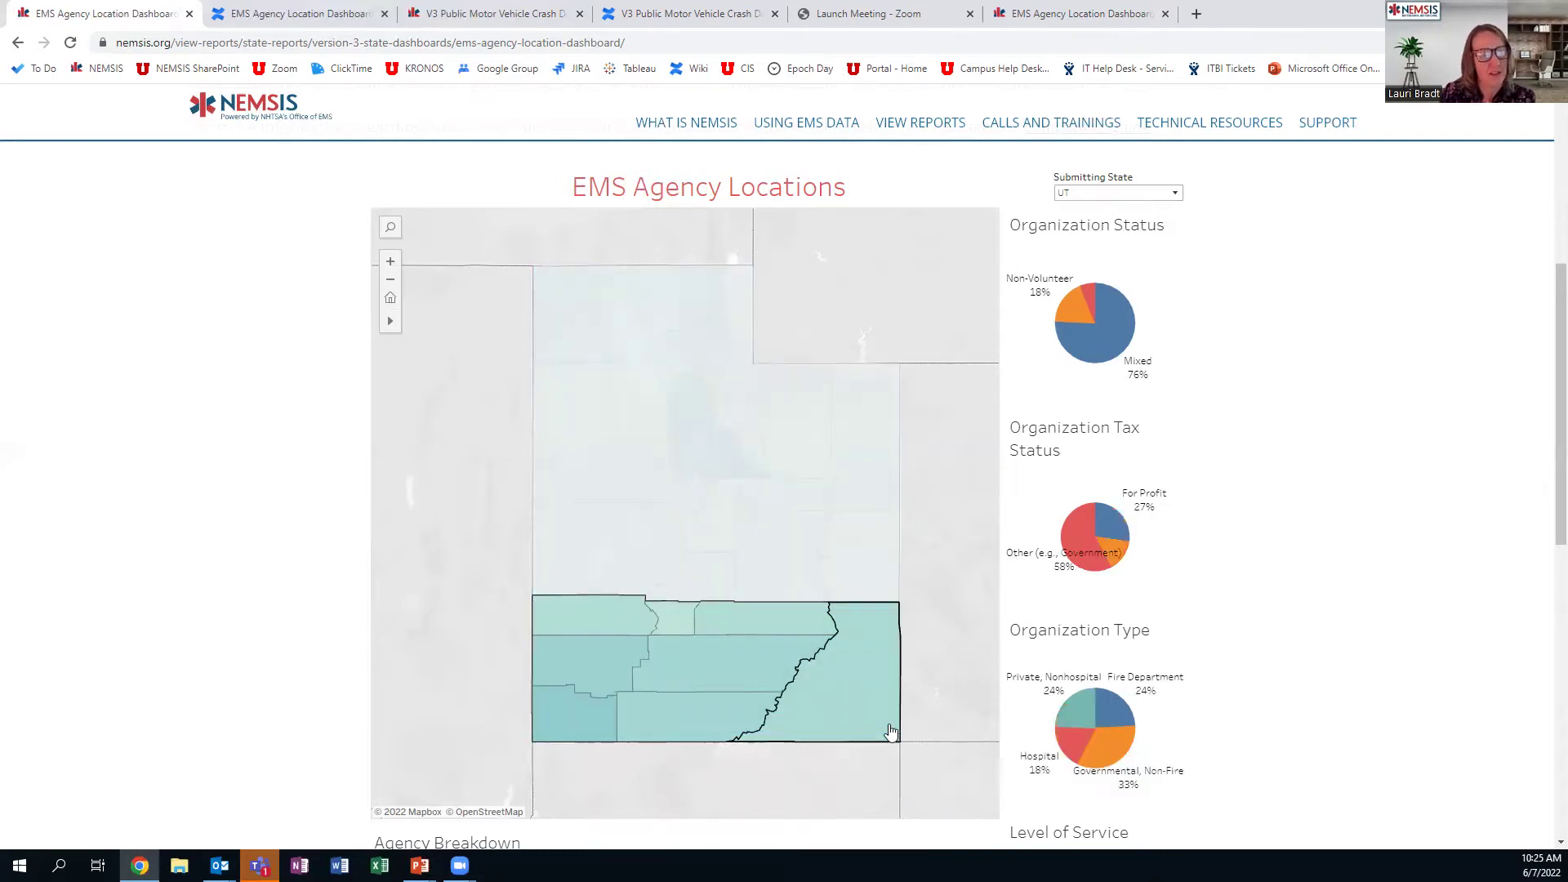
pyautogui.moveTo(890, 731)
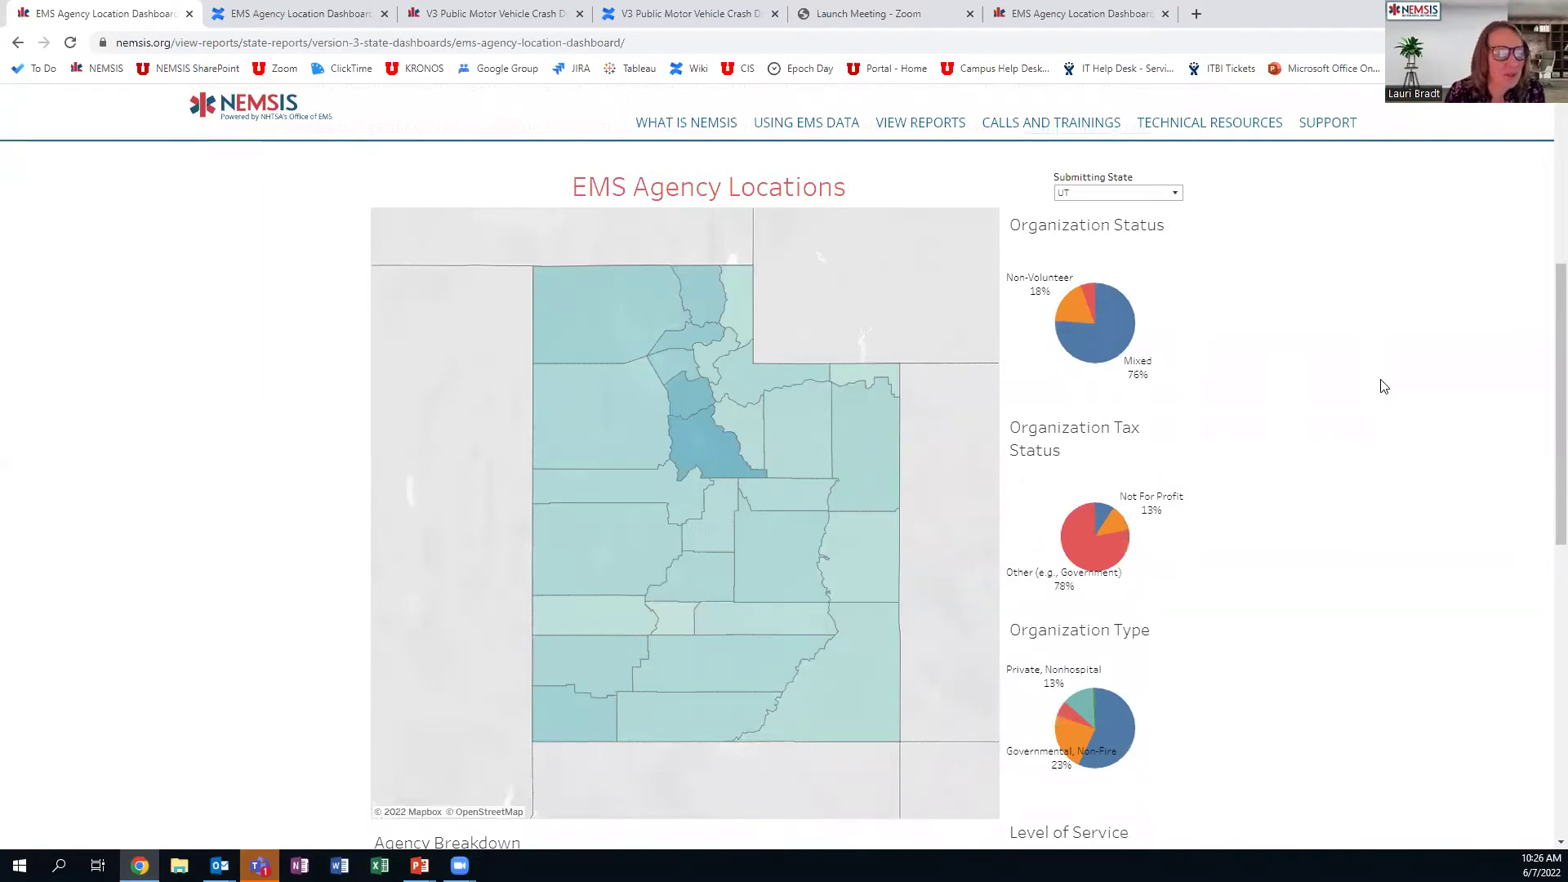
pyautogui.scroll(3, 1544, 245)
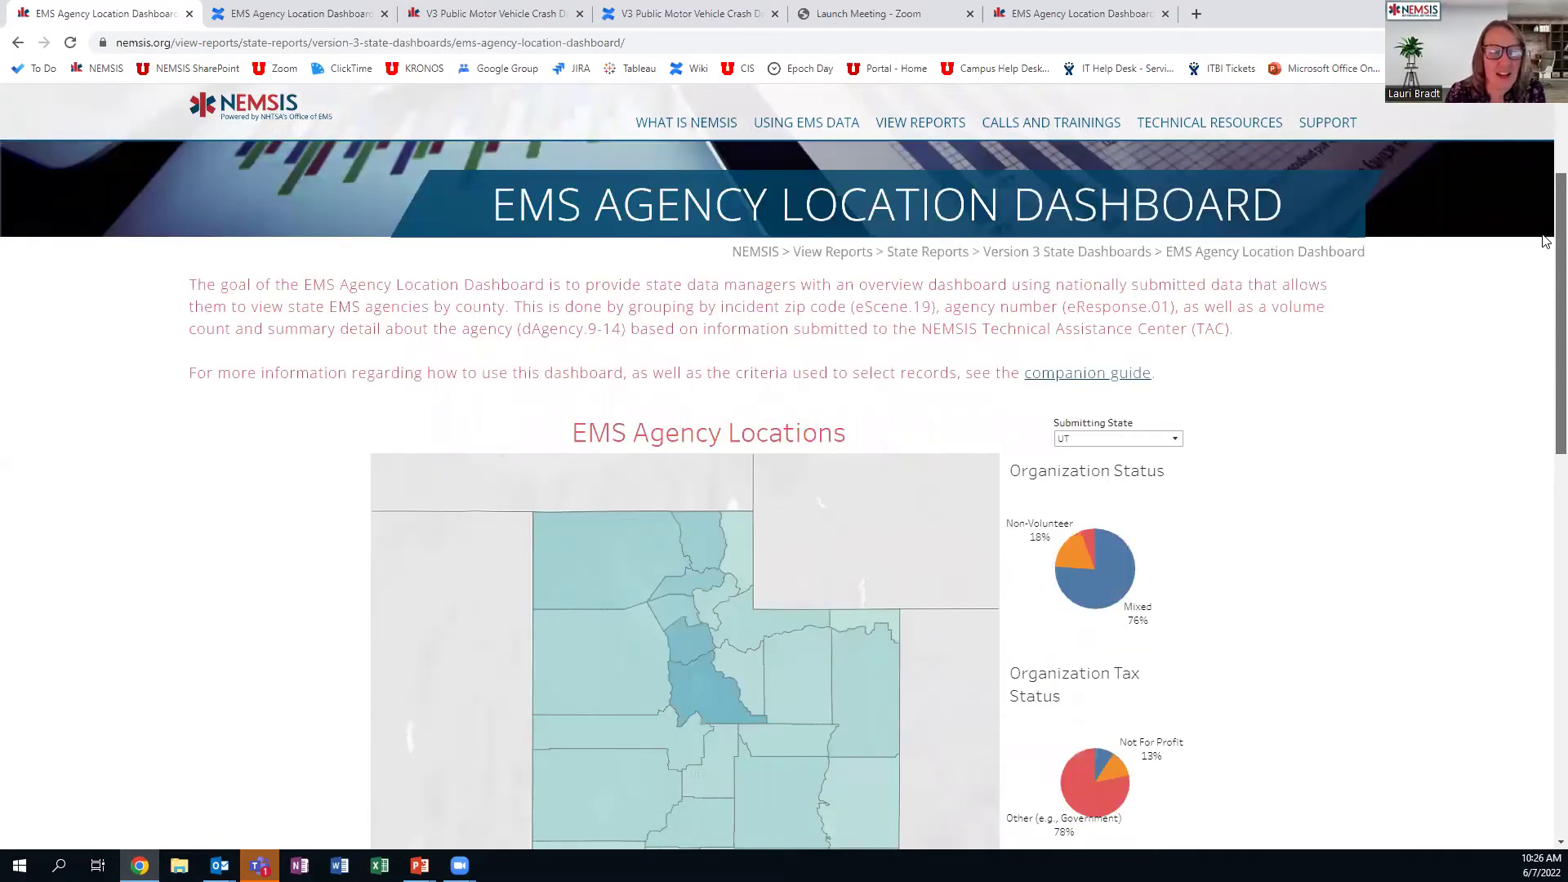
pyautogui.scroll(-4, 1544, 245)
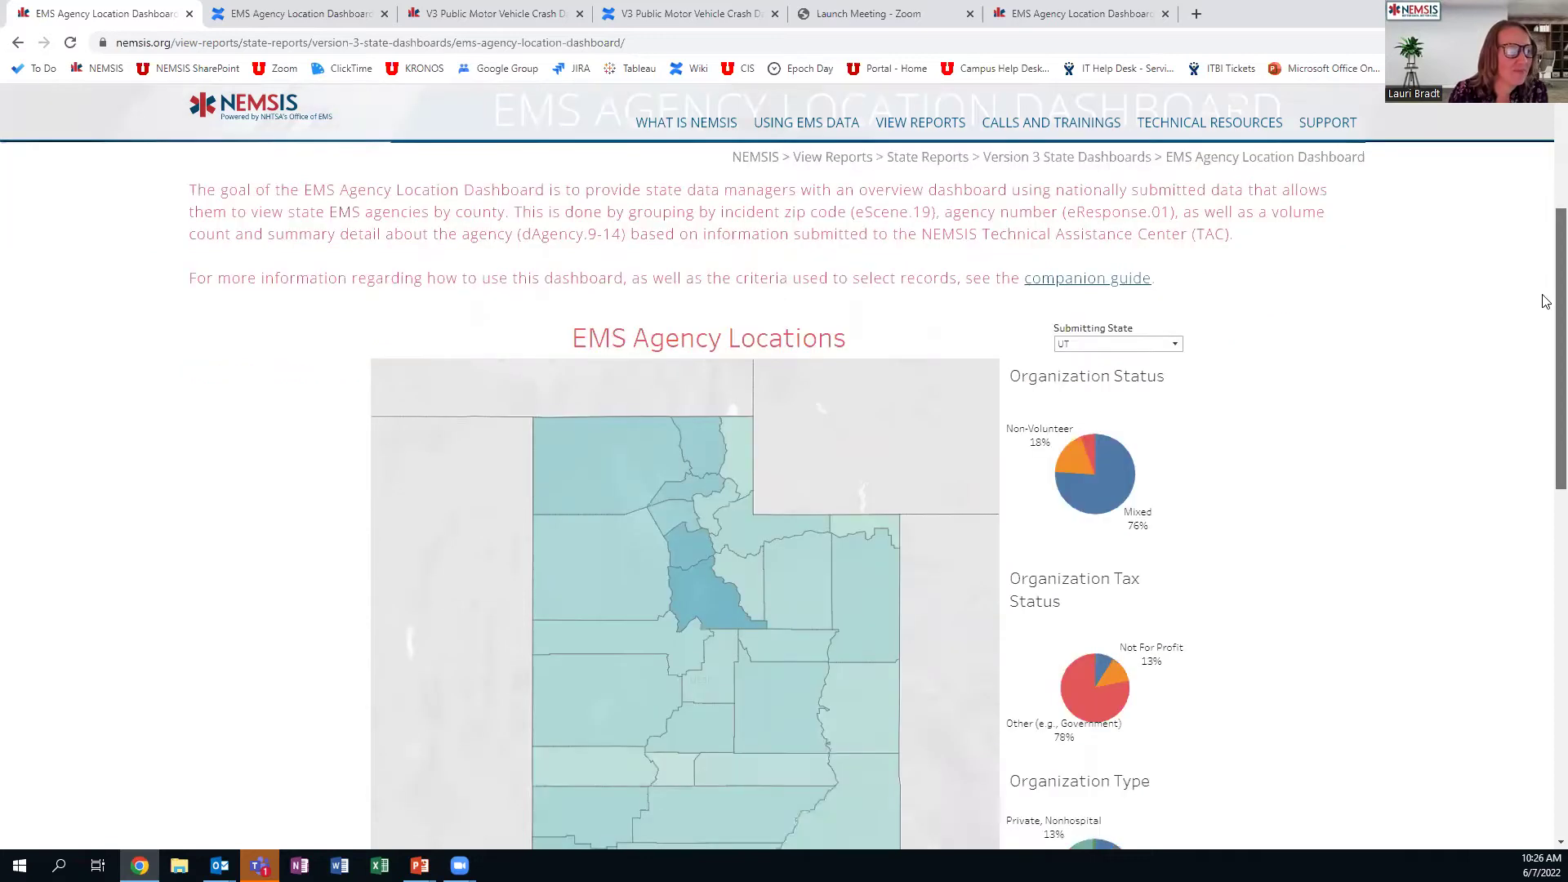
pyautogui.scroll(-2, 1544, 417)
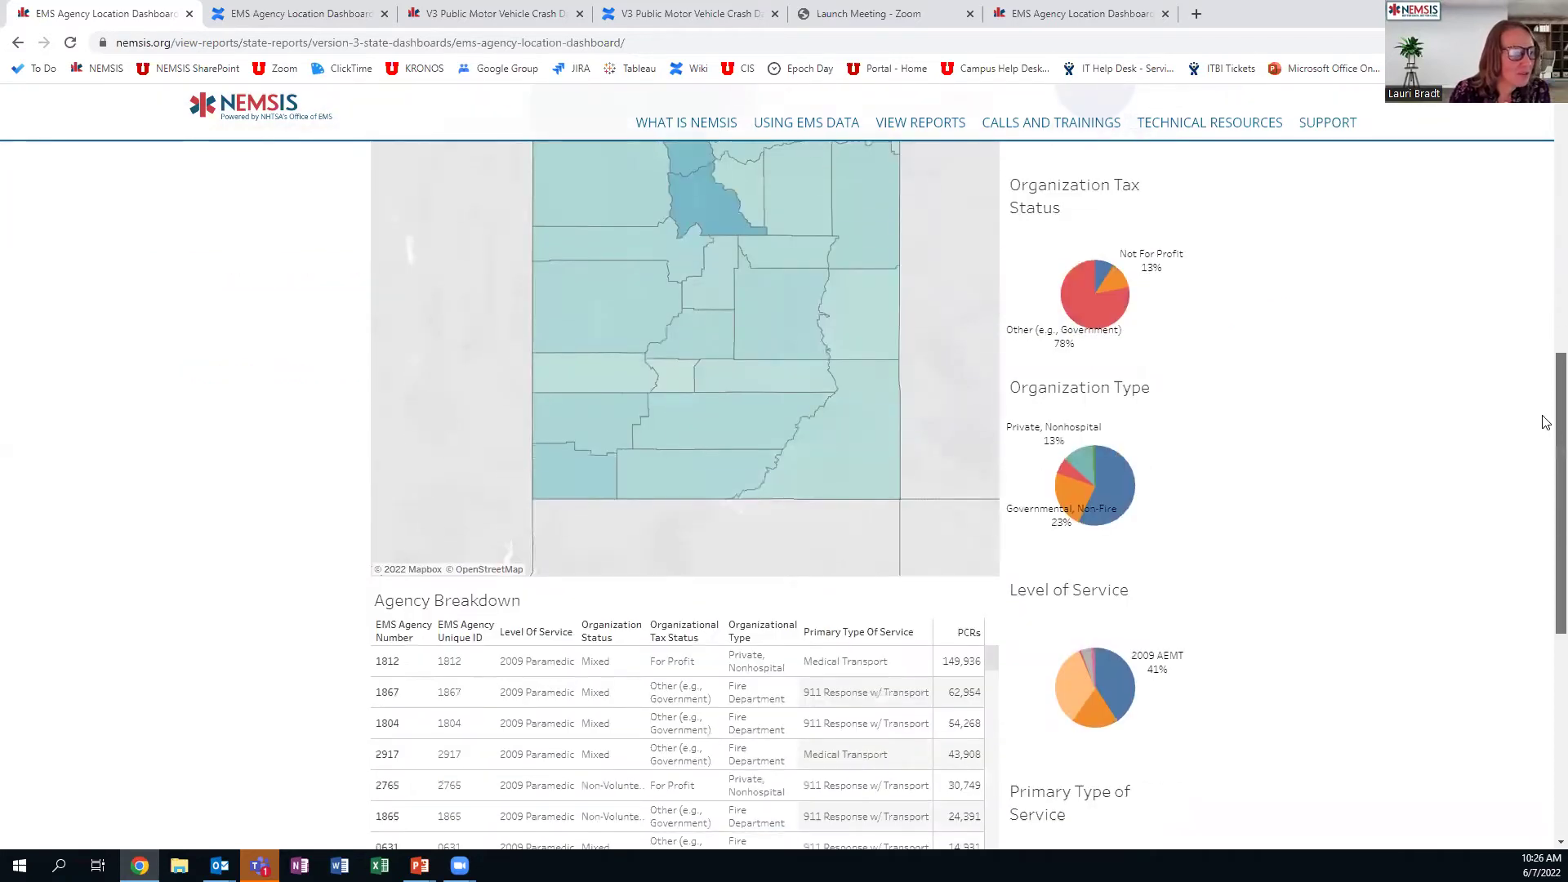
pyautogui.scroll(-1, 1546, 424)
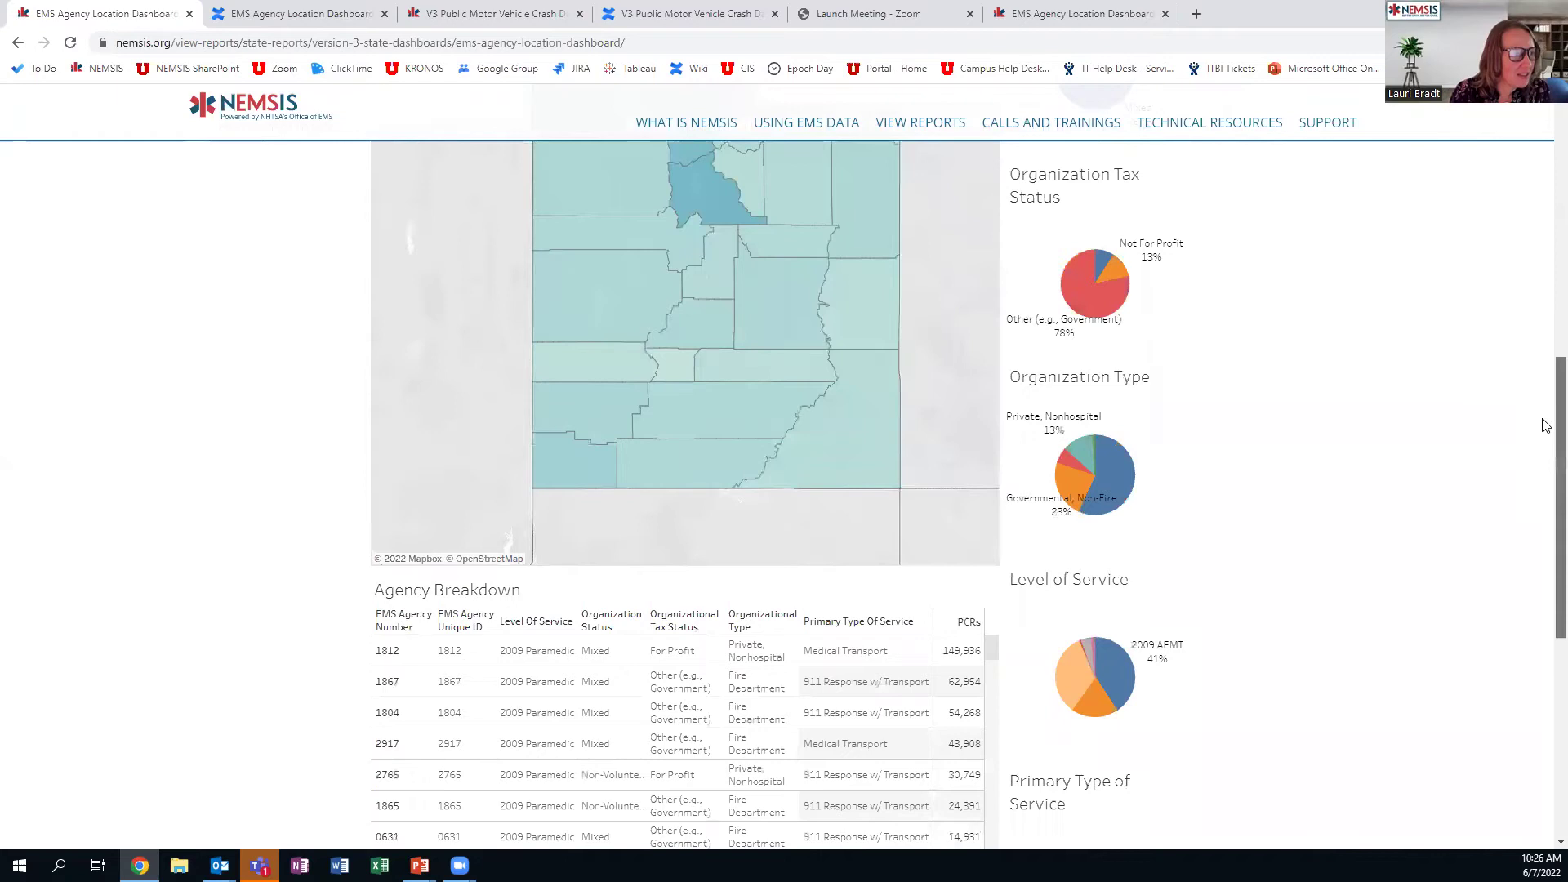
pyautogui.scroll(2, 1544, 358)
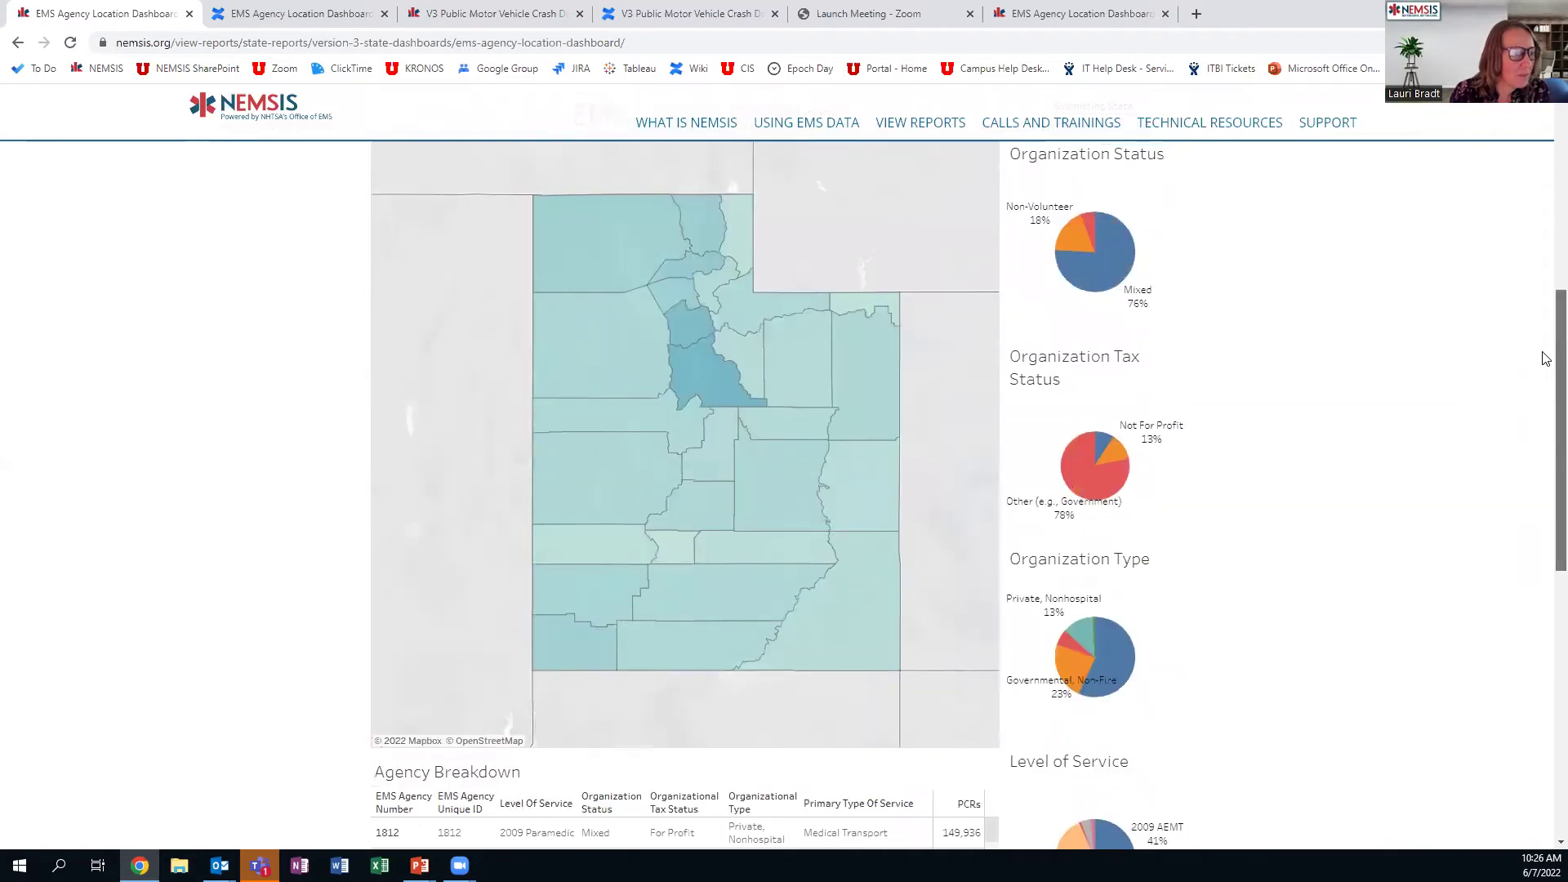
pyautogui.scroll(2, 1544, 358)
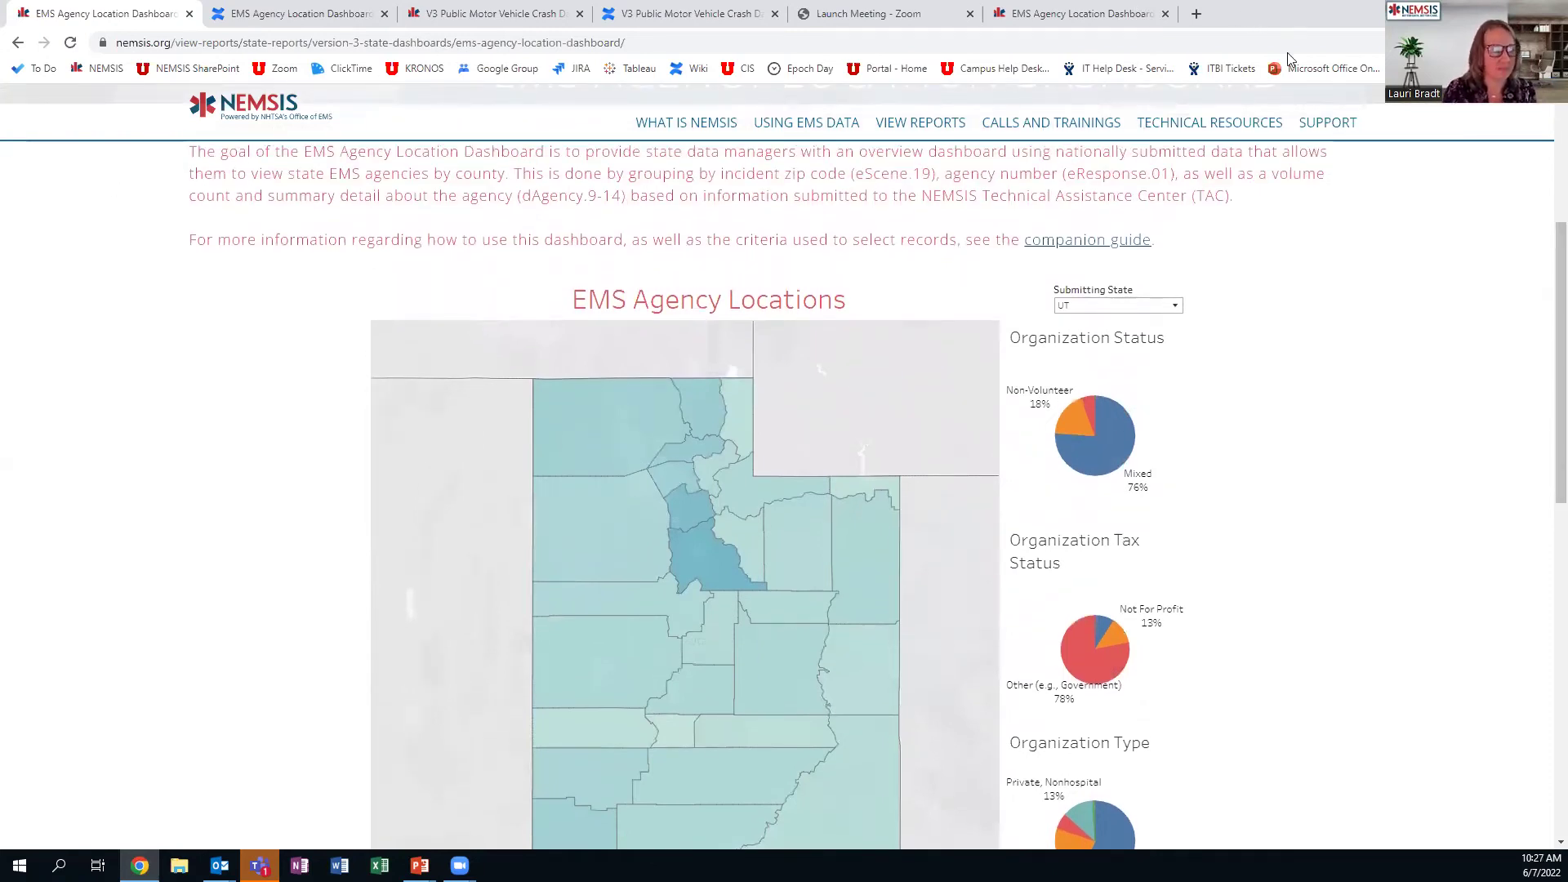
# Switch to the PowerPoint slide show and advance to the Public Motor Vehicle Crash Dashboard slide.
pyautogui.hotkey('alt', 'Tab')
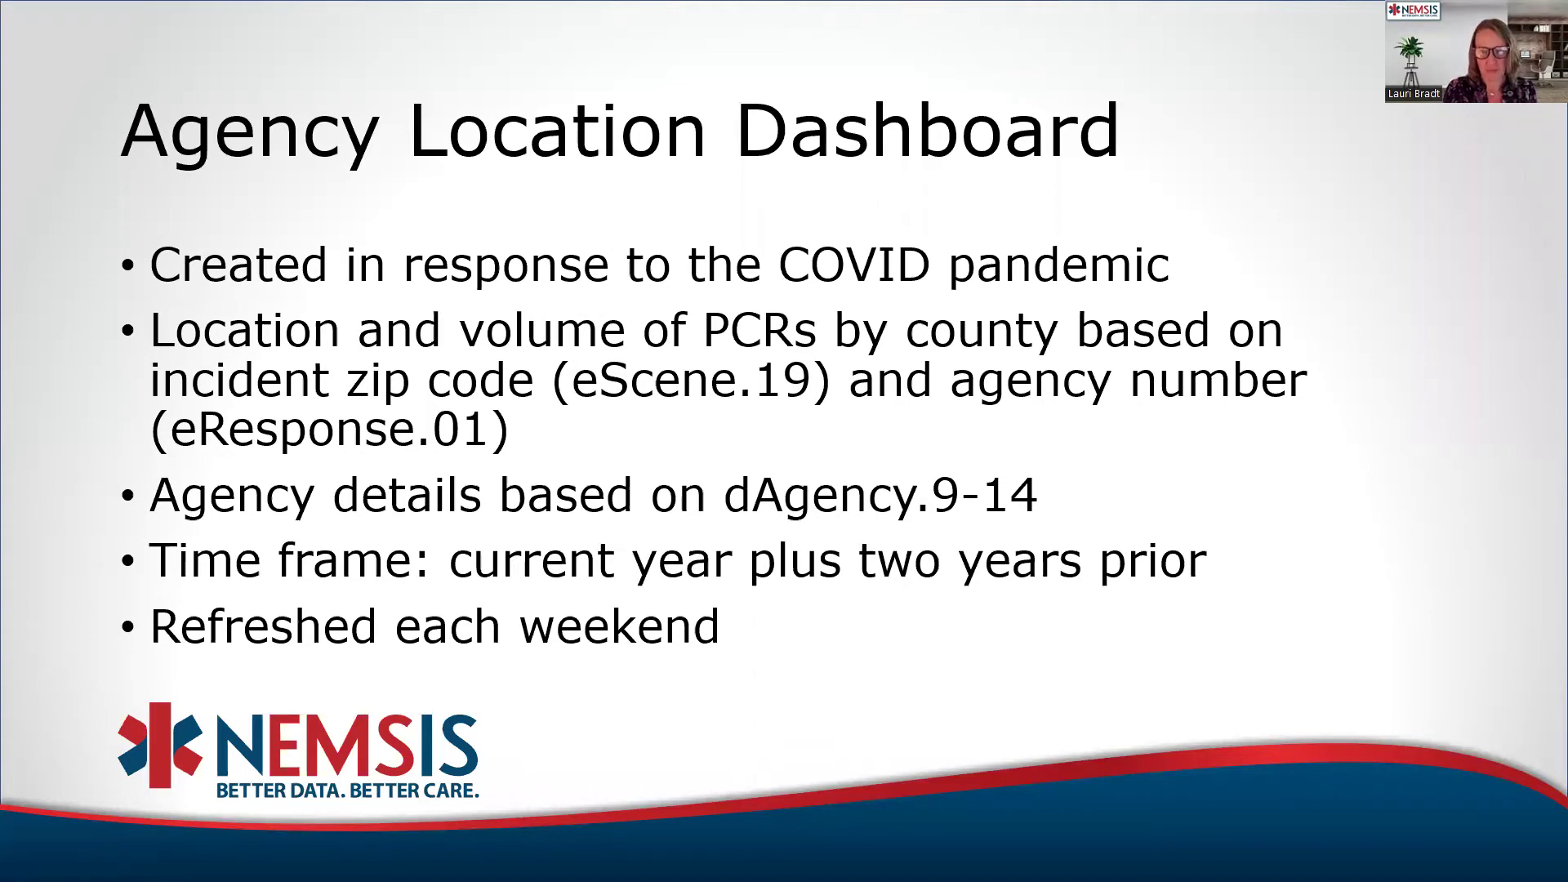
pyautogui.press('Right')
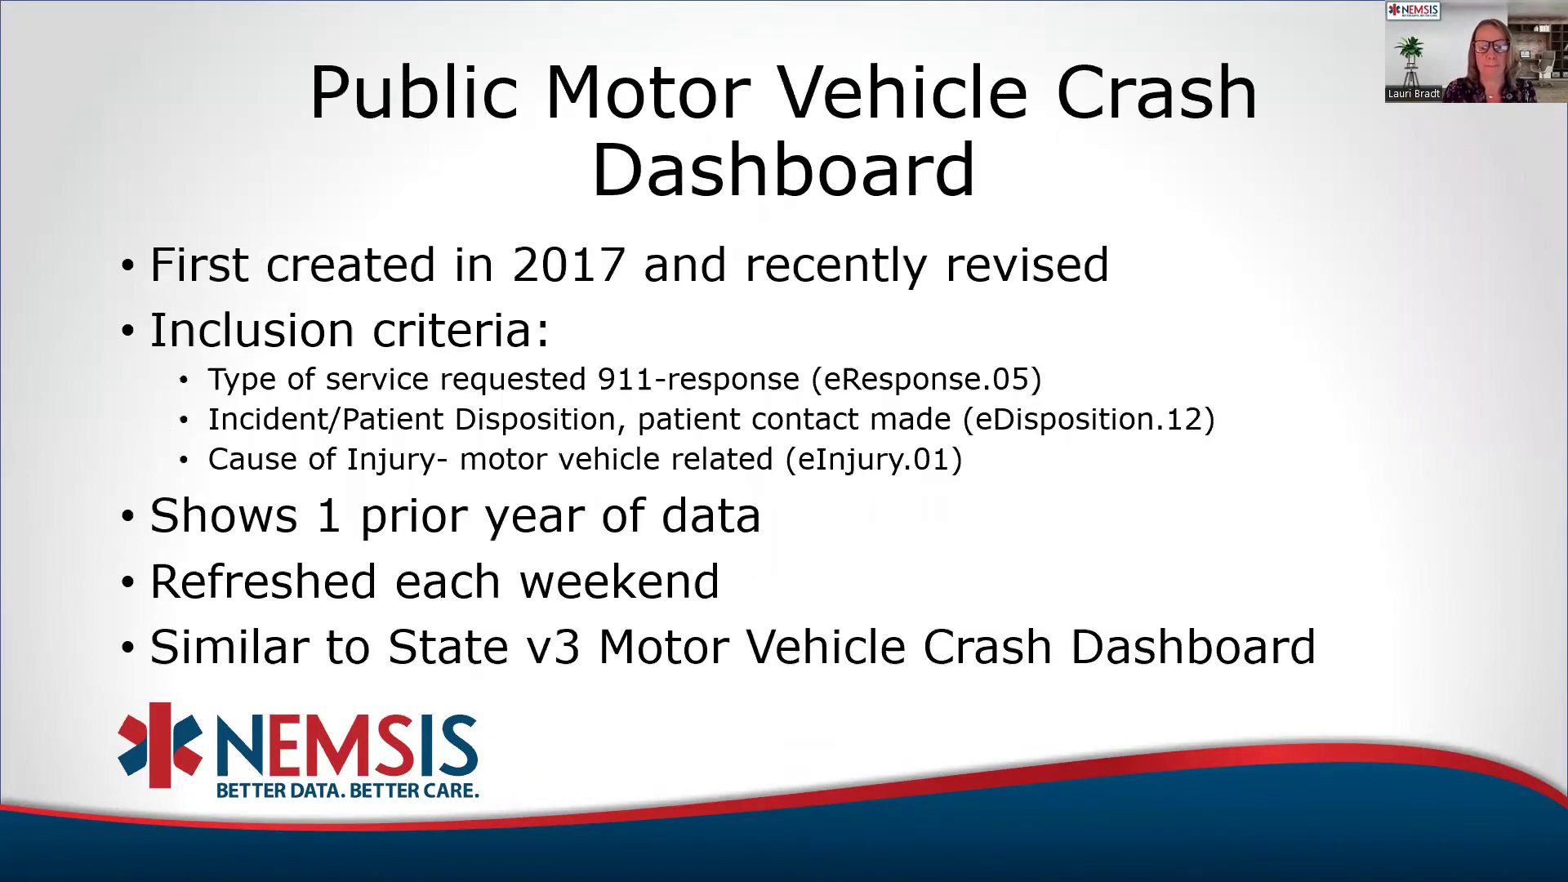
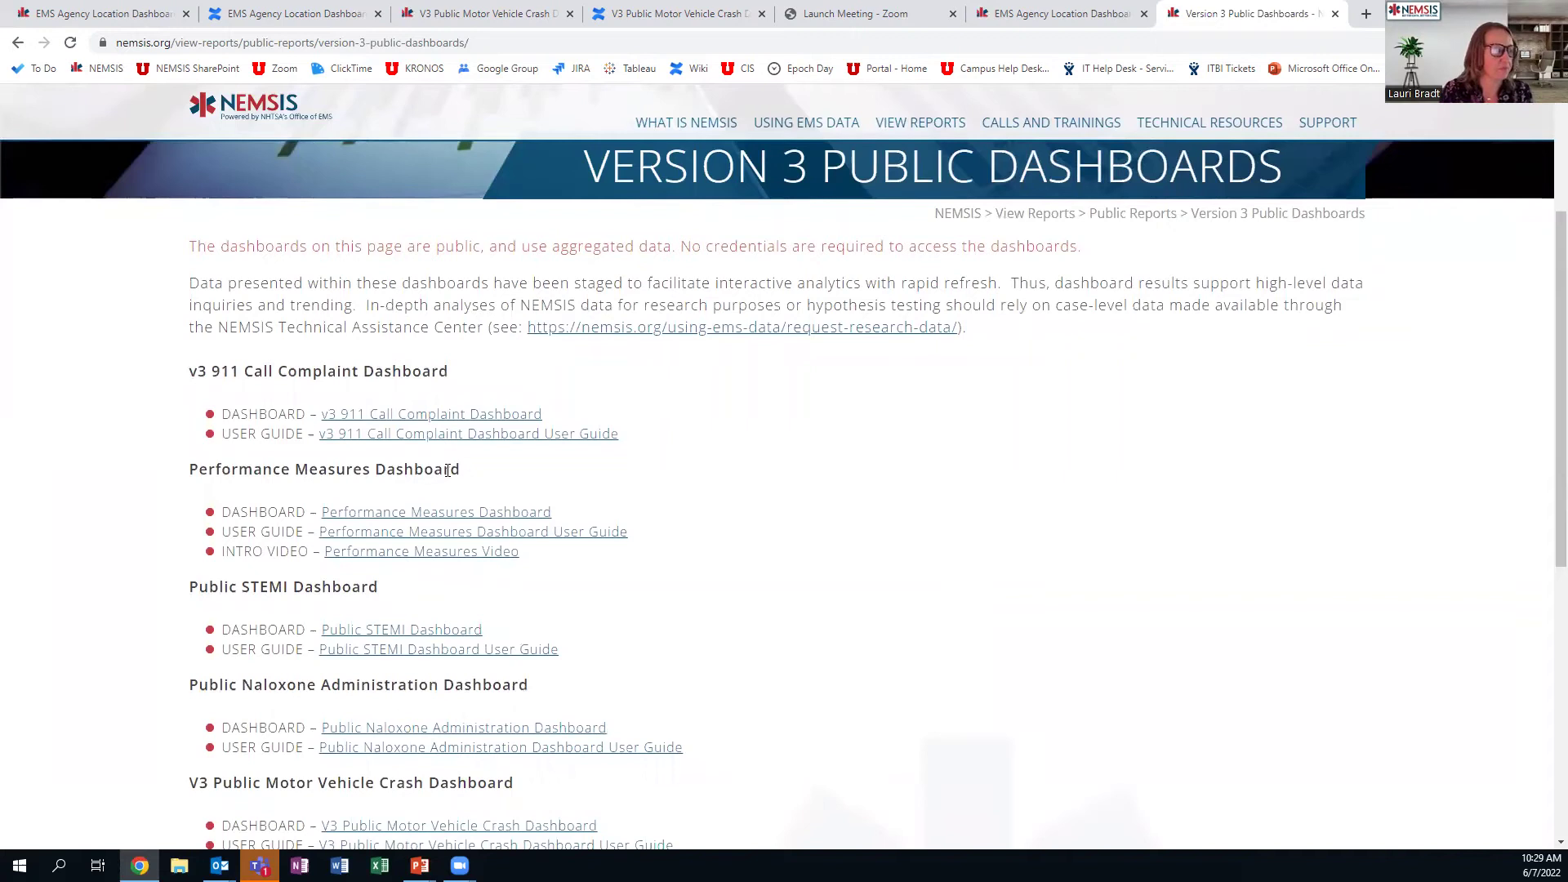
# Open the V3 Public Motor Vehicle Crash Dashboard from the list of Version 3 public dashboards.
pyautogui.scroll(-3, 800, 583)
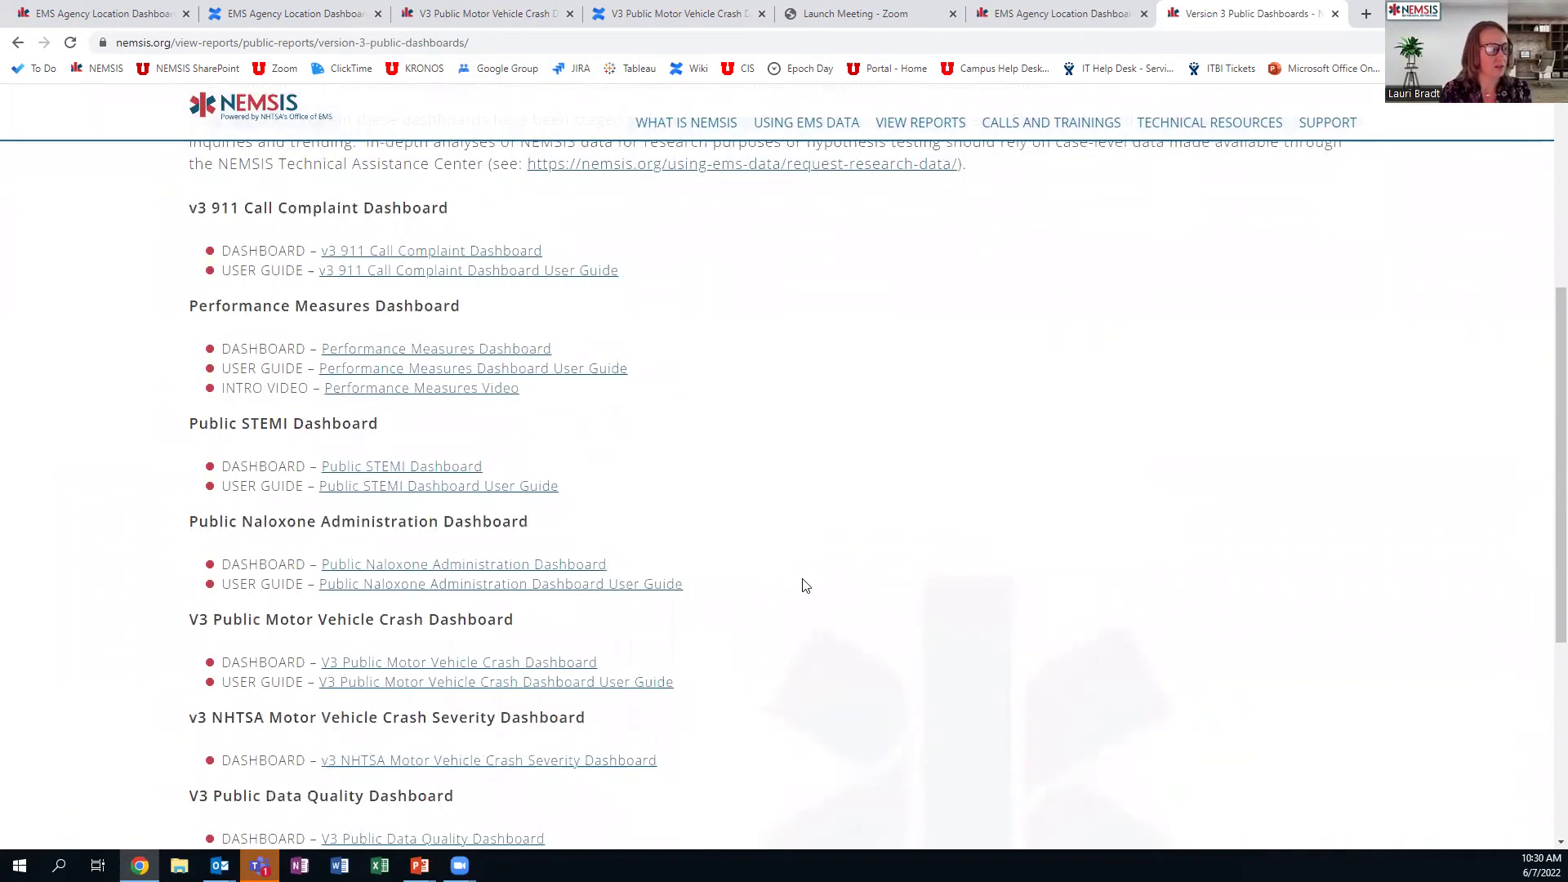
pyautogui.scroll(-1, 802, 584)
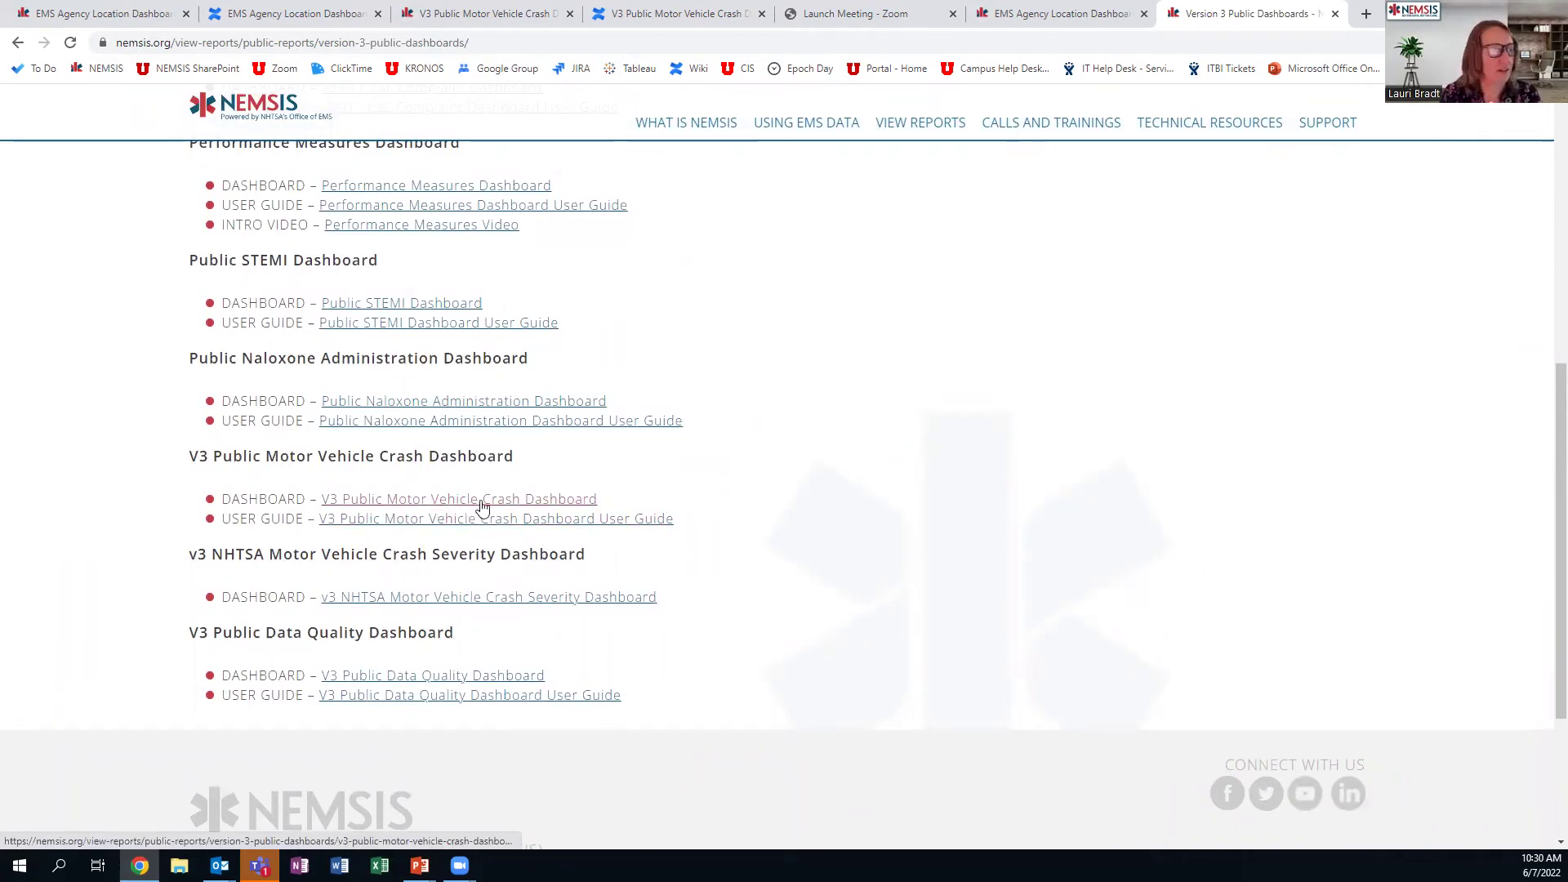
pyautogui.click(539, 508)
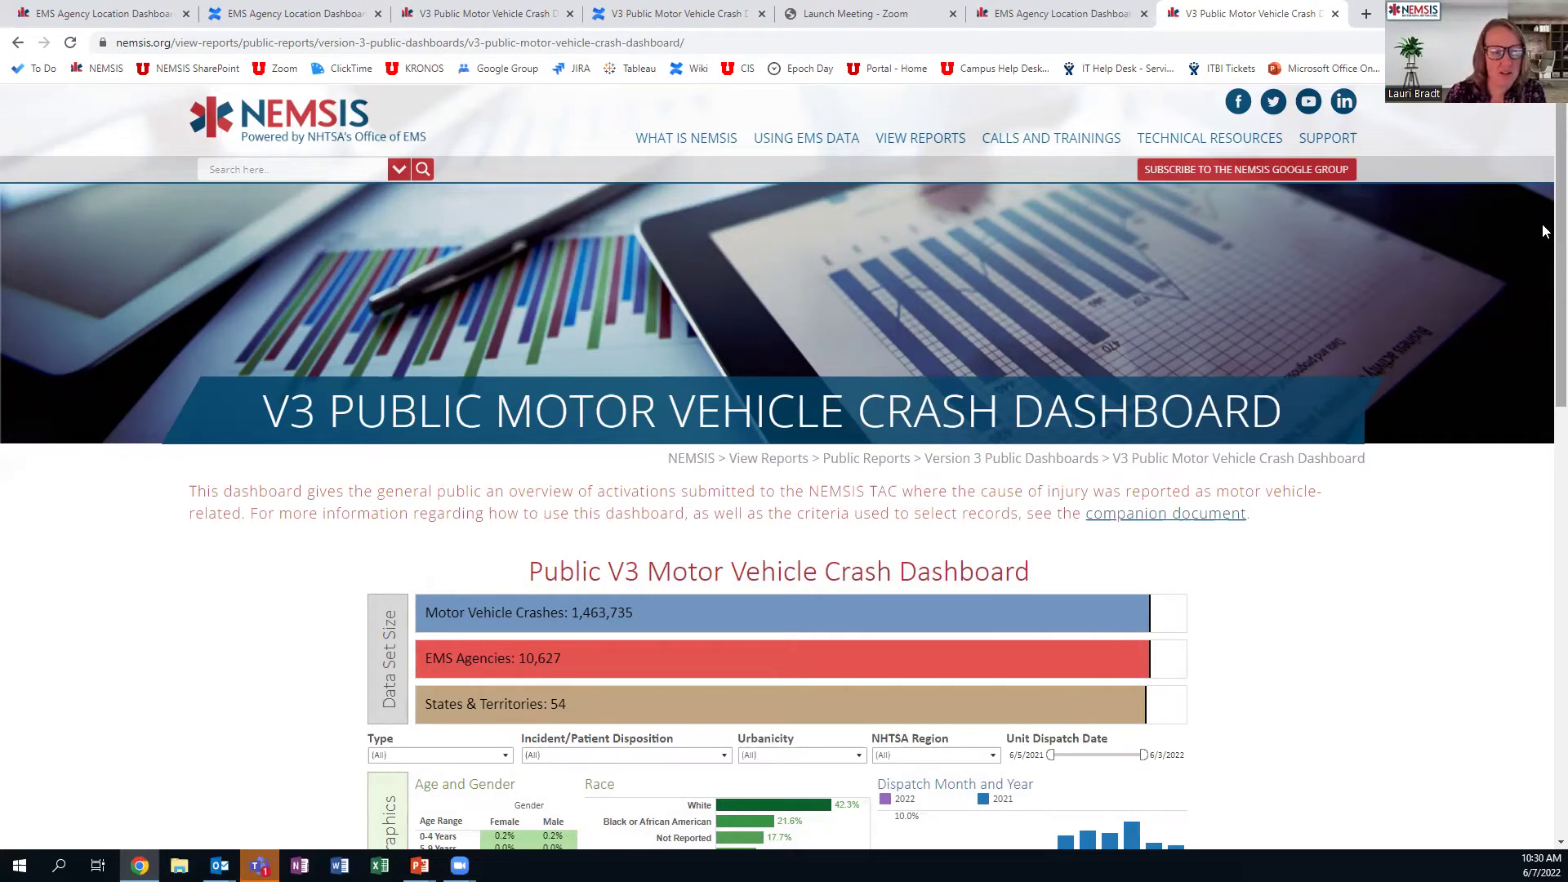
# Set the start of the Unit Dispatch Date range to 1/1/2022.
pyautogui.scroll(-4, 1543, 231)
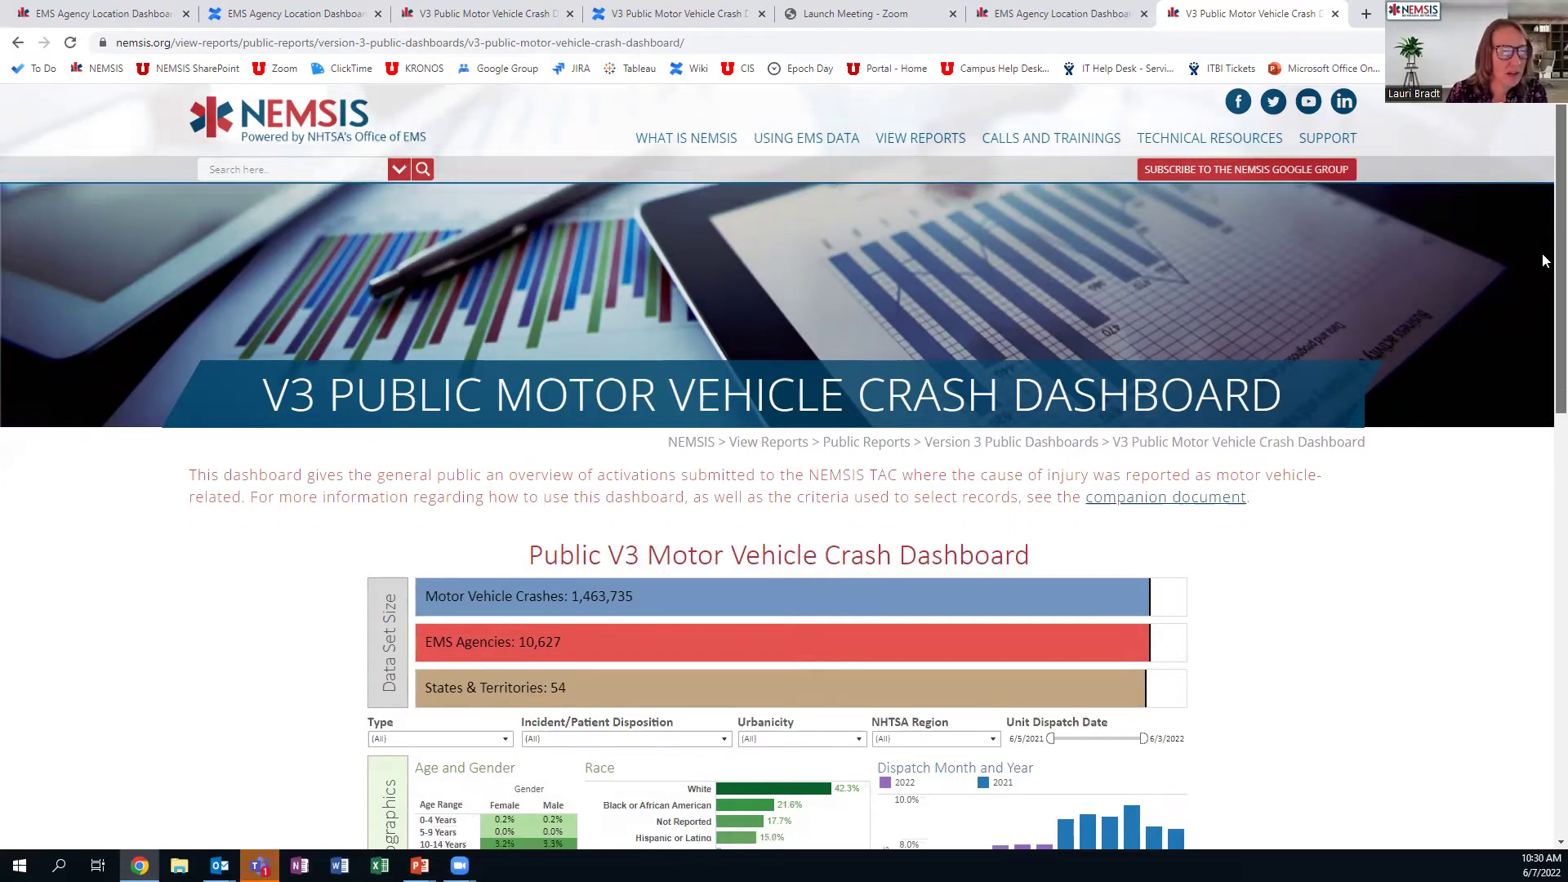
pyautogui.scroll(-1, 1543, 384)
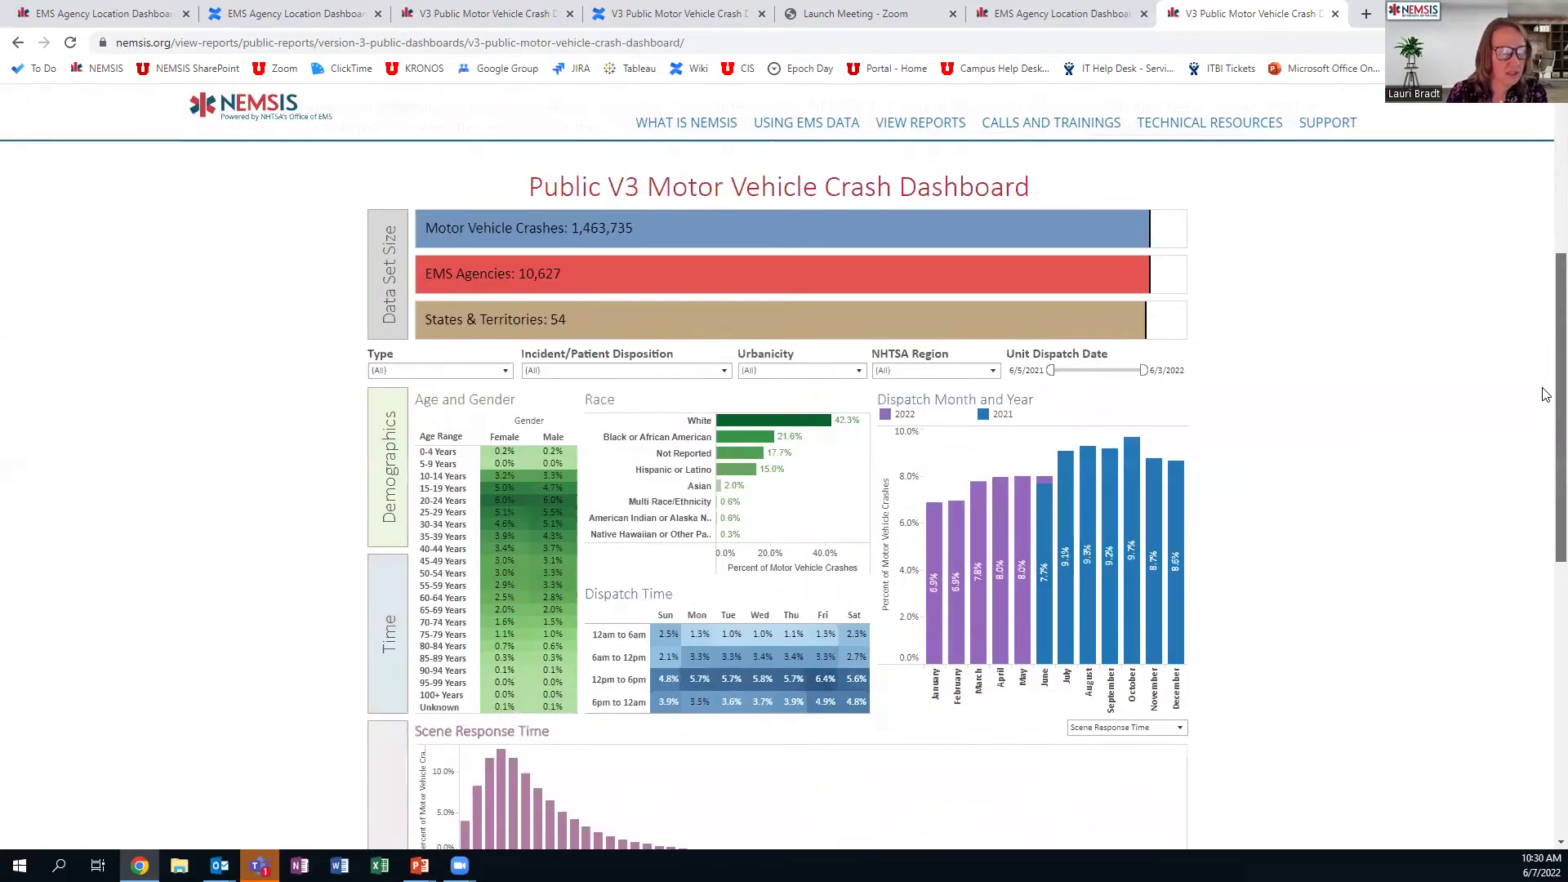
pyautogui.scroll(-1, 1543, 404)
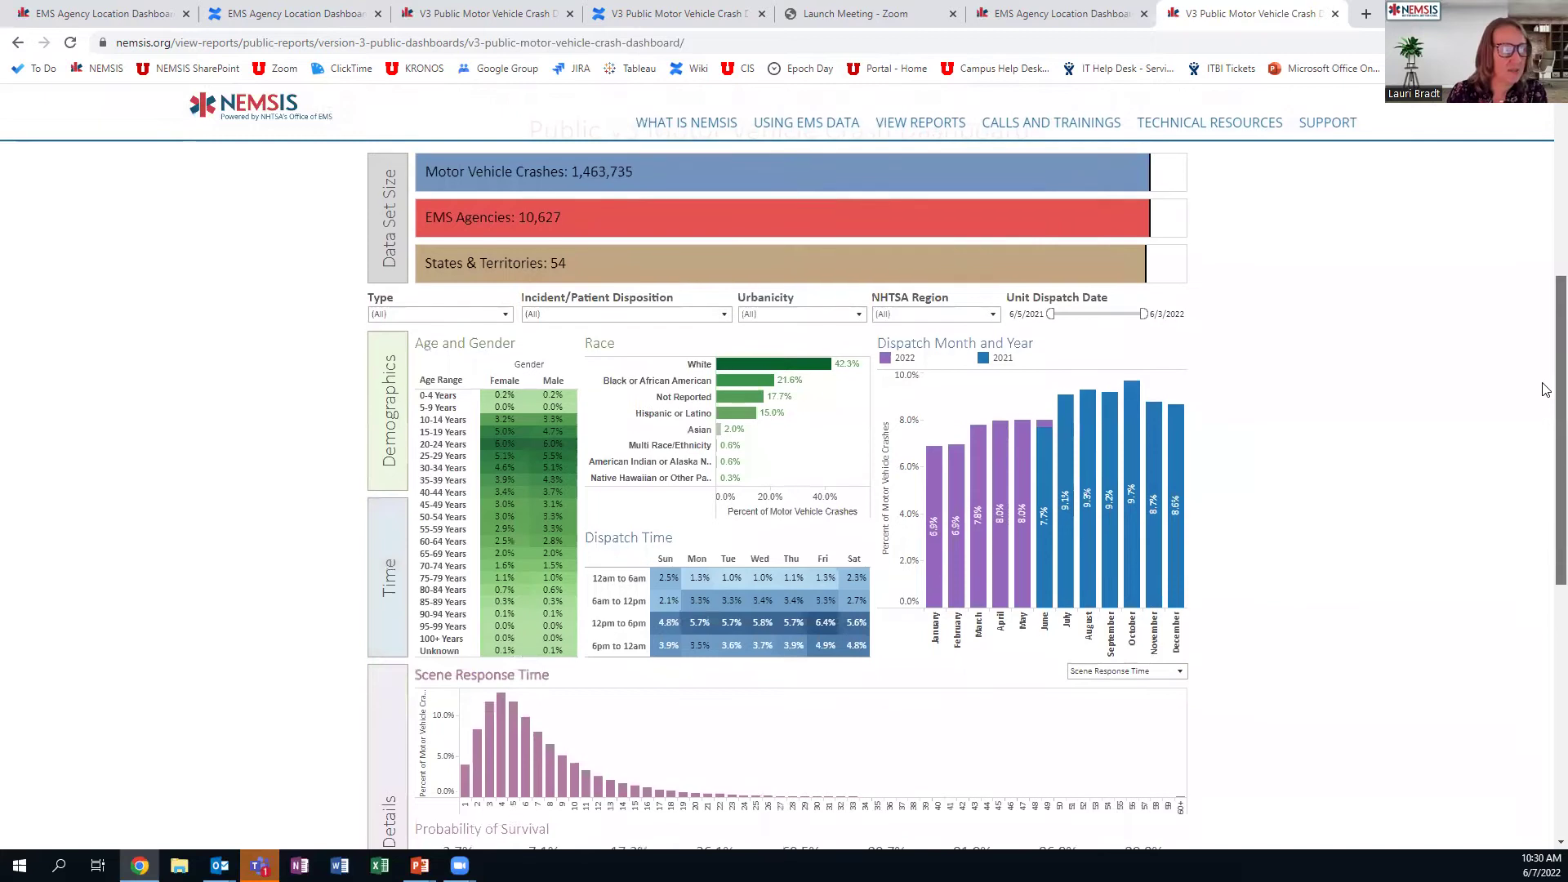
pyautogui.scroll(1, 1543, 384)
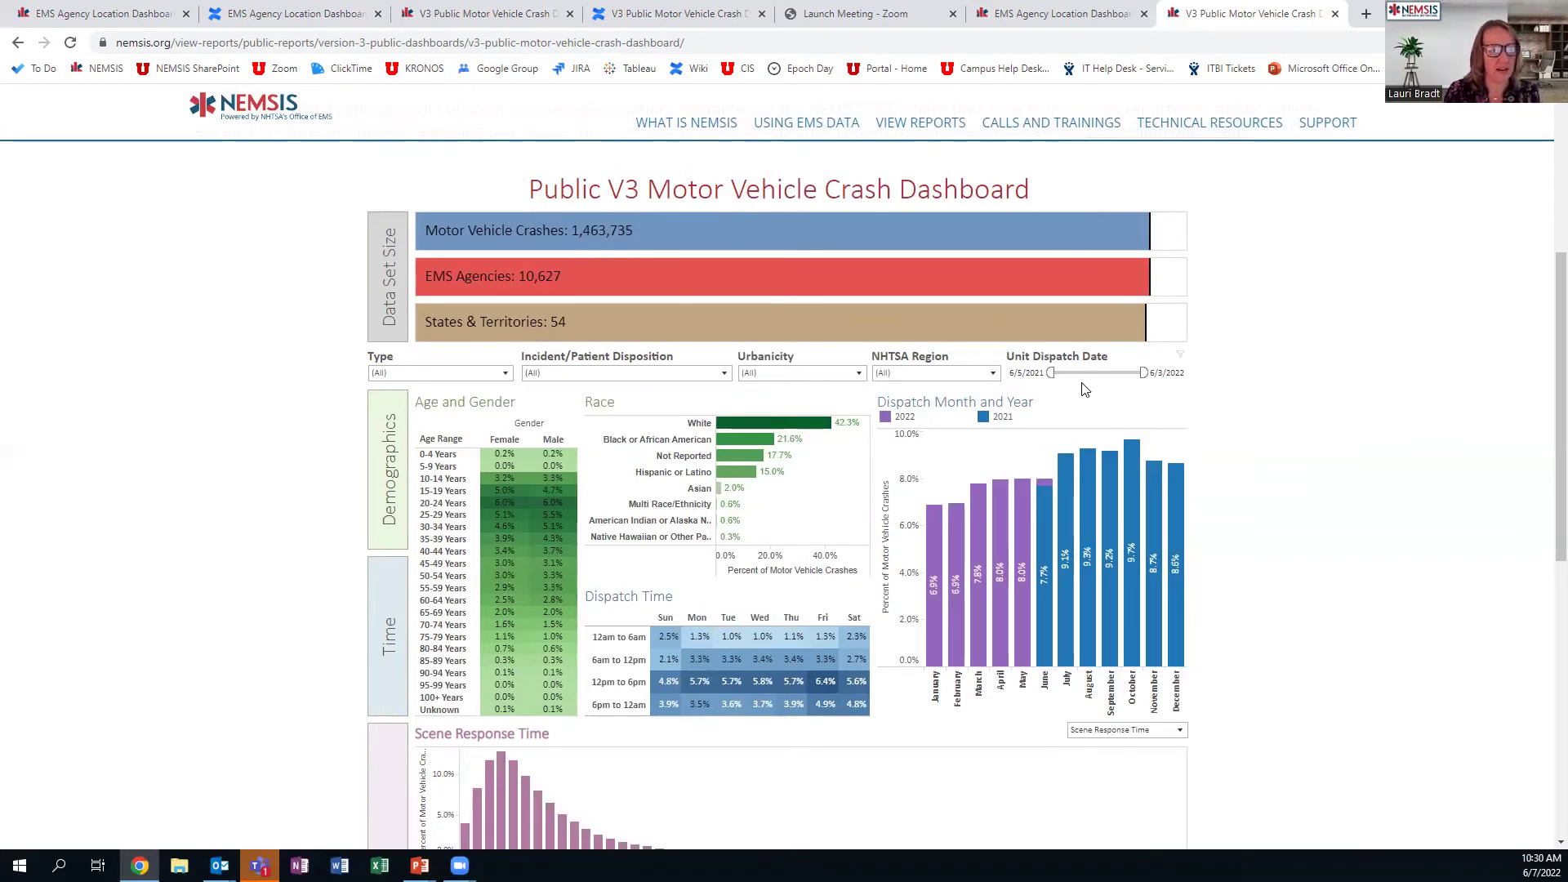
pyautogui.click(1028, 373)
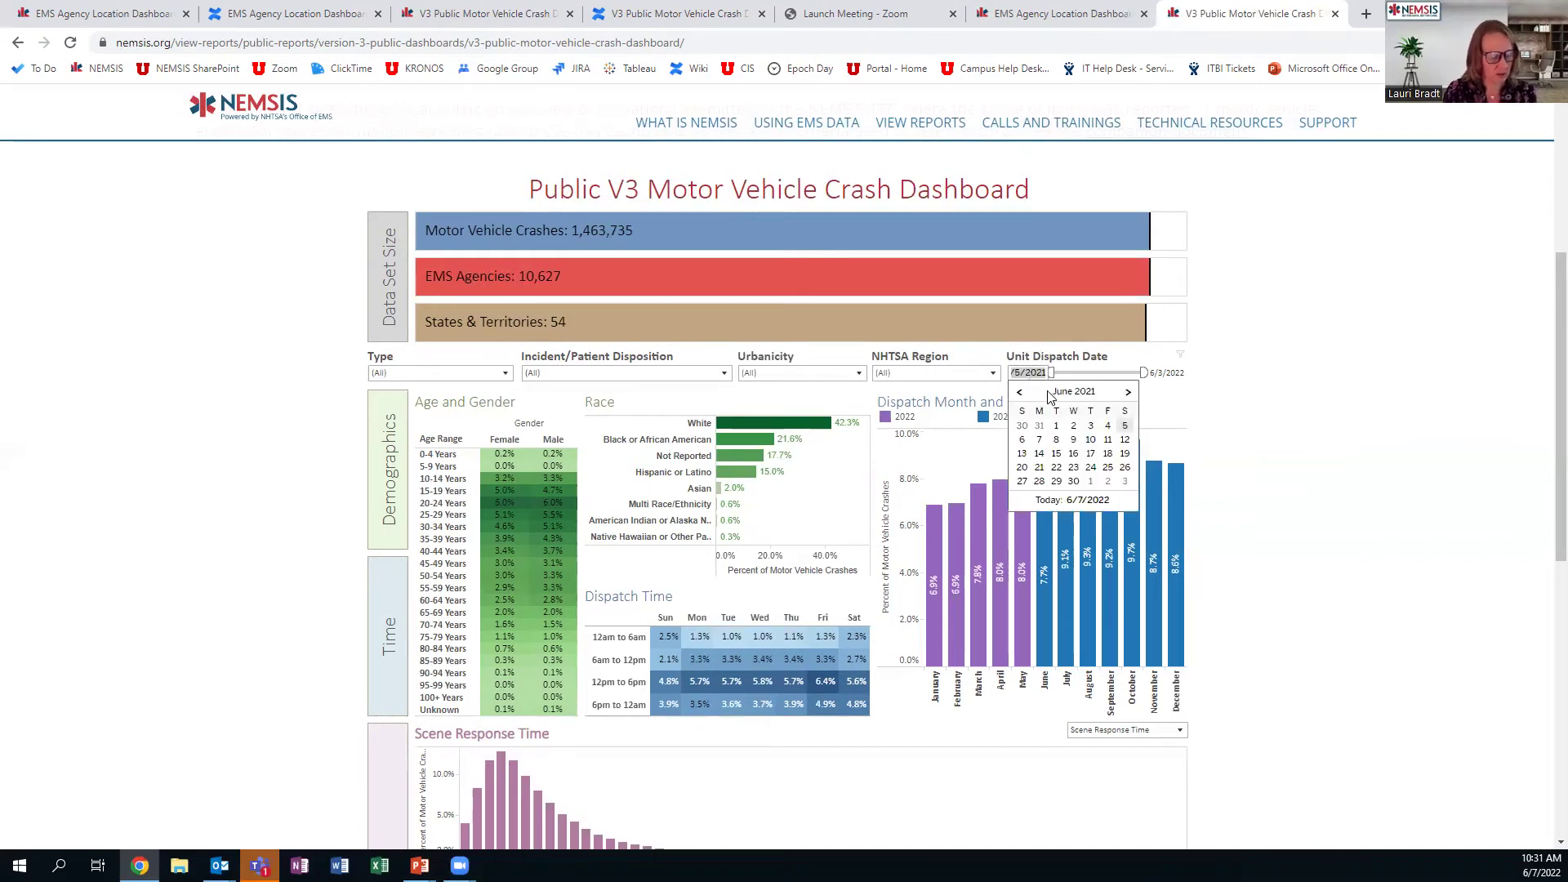
pyautogui.write('1/1/')
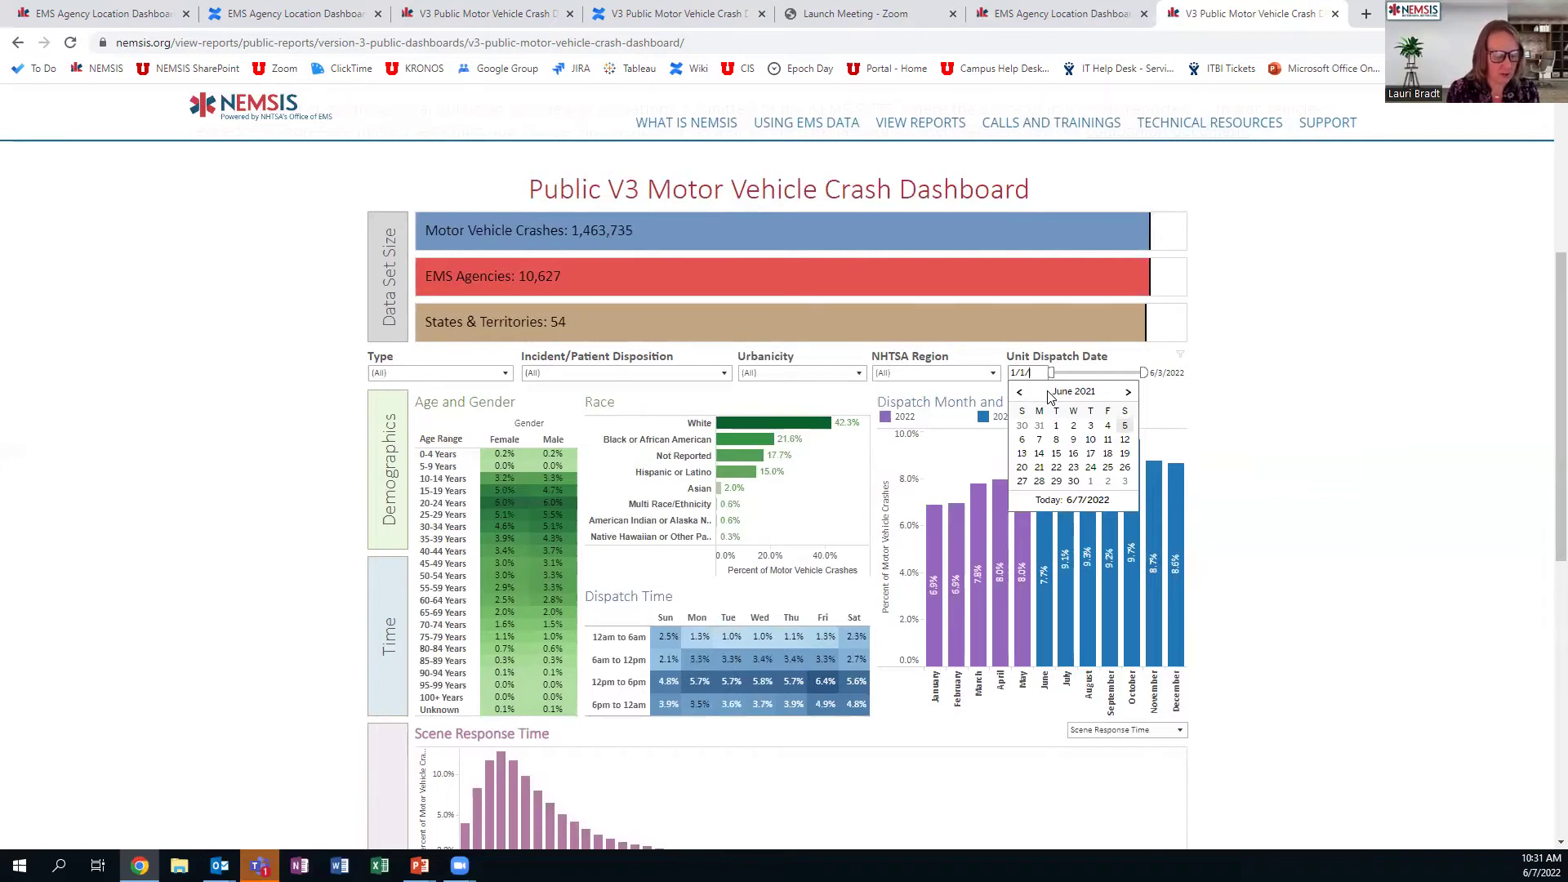
pyautogui.write('2022')
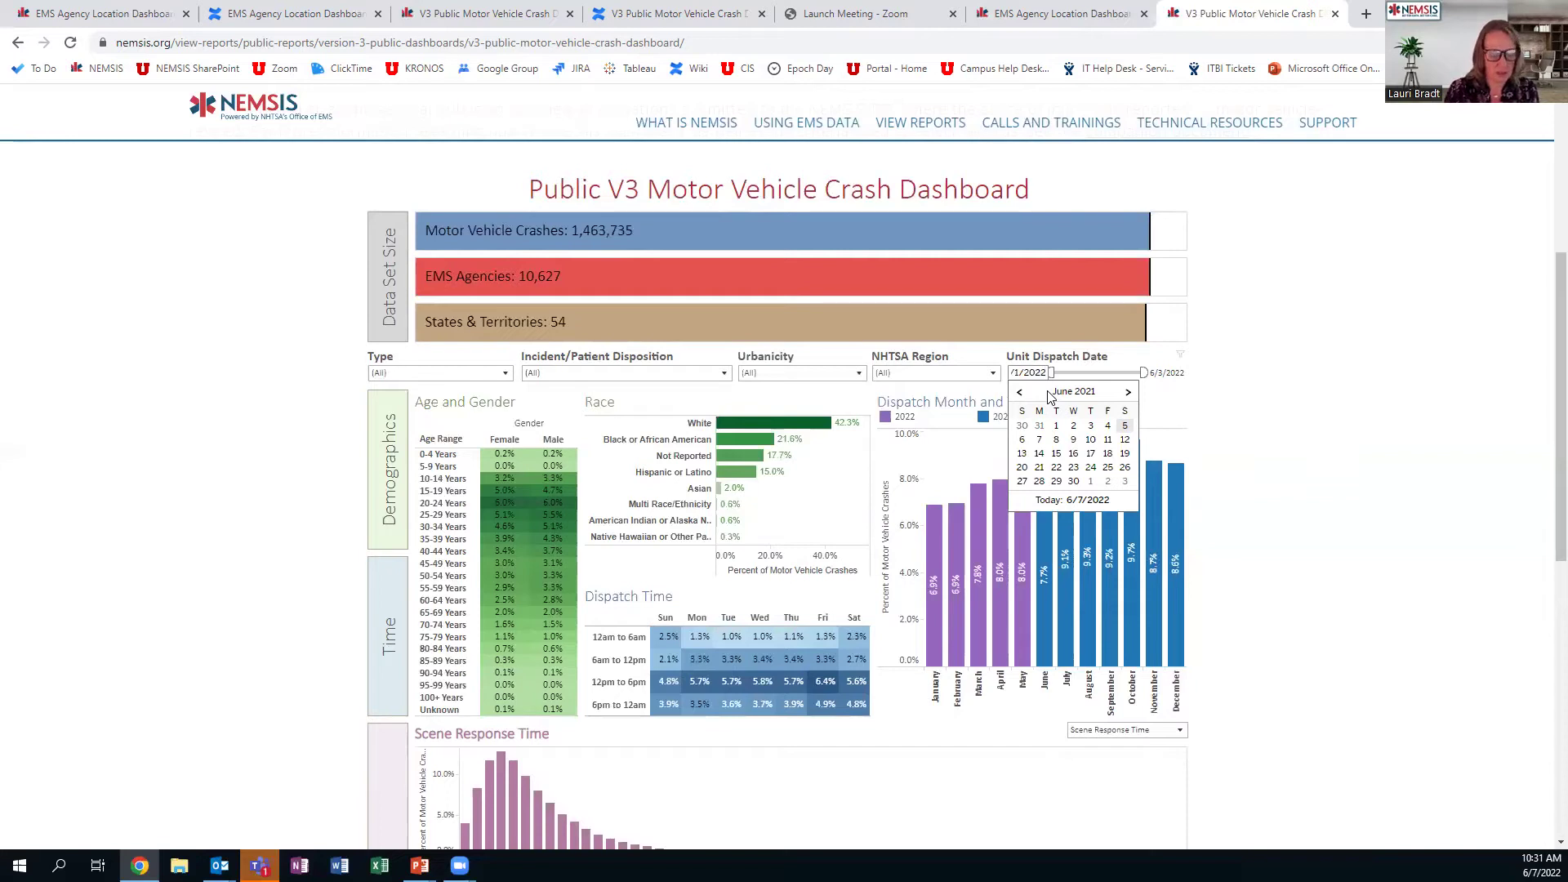
pyautogui.press('Return')
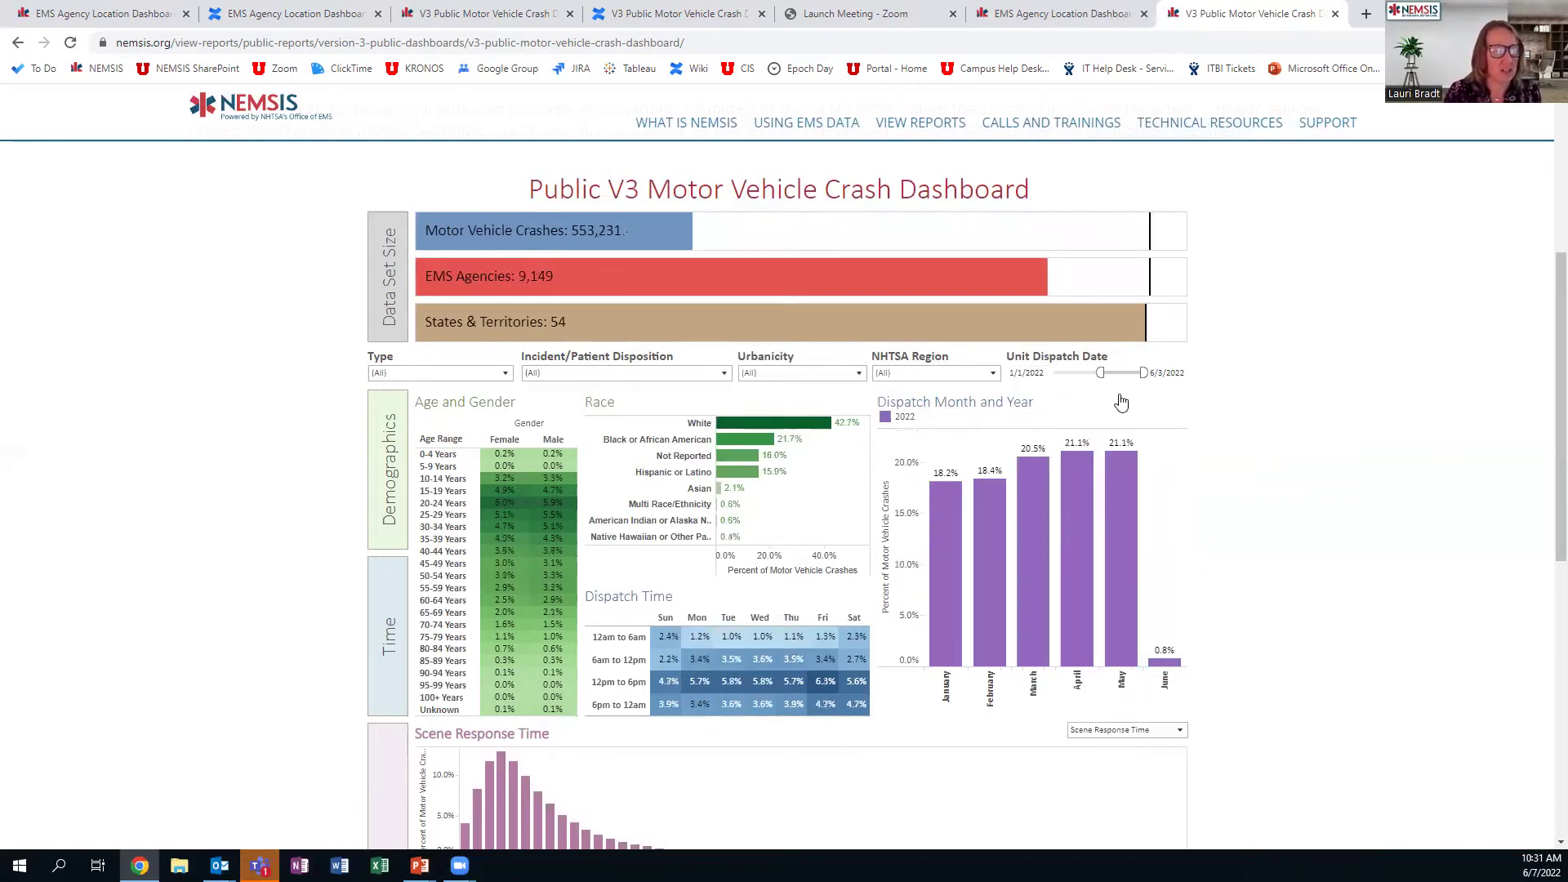
# Compare the filtered Motor Vehicle Crashes bar with its all-crashes reference line in the Data Set Size section.
pyautogui.moveTo(1151, 219)
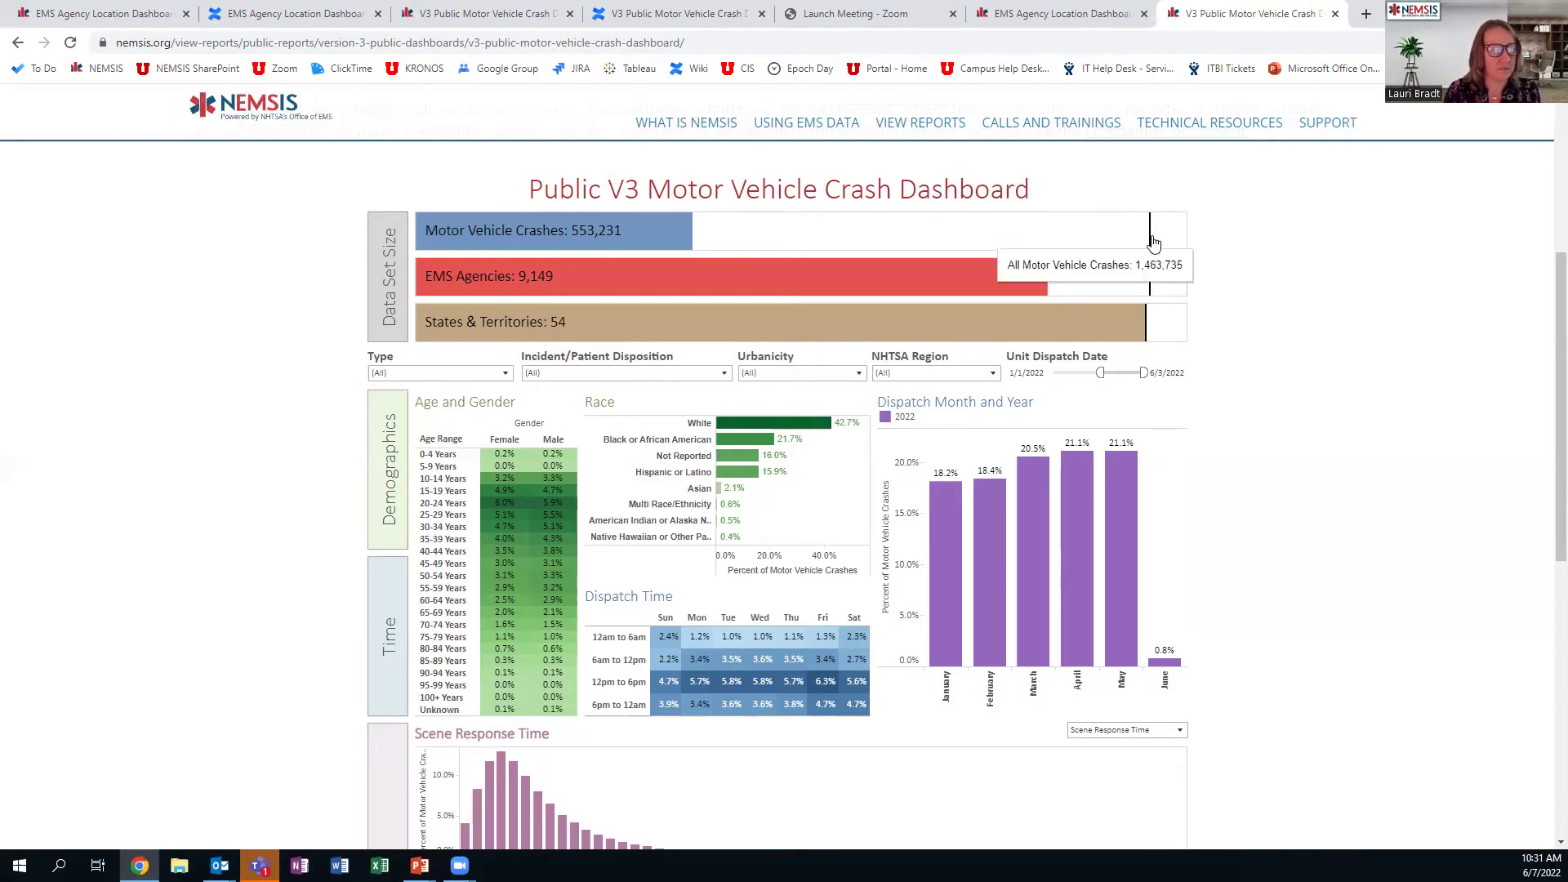
pyautogui.moveTo(693, 237)
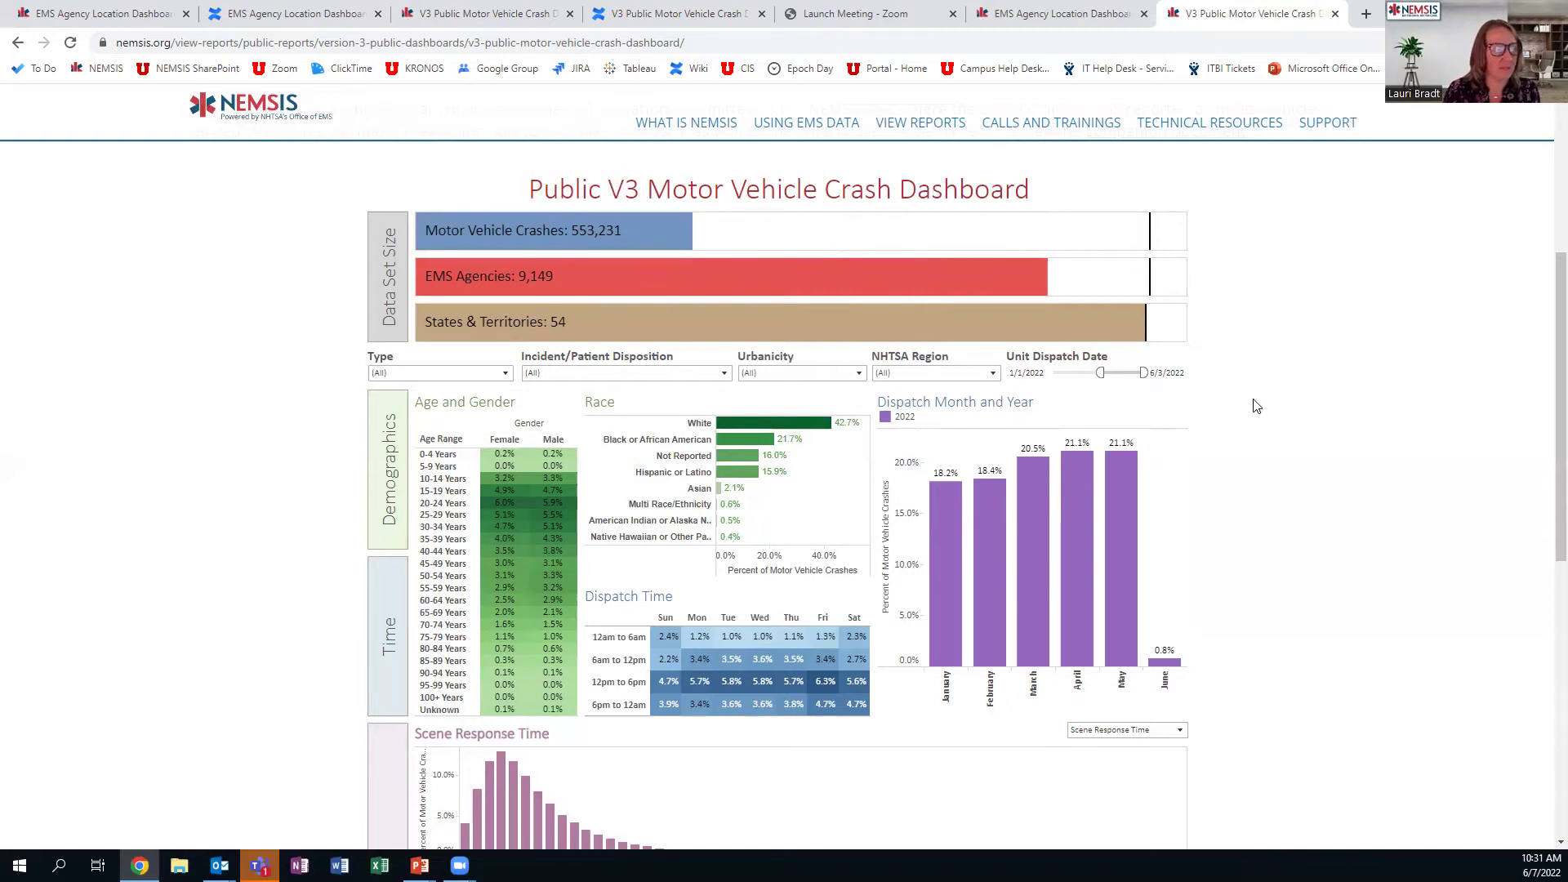
pyautogui.scroll(2, 1394, 474)
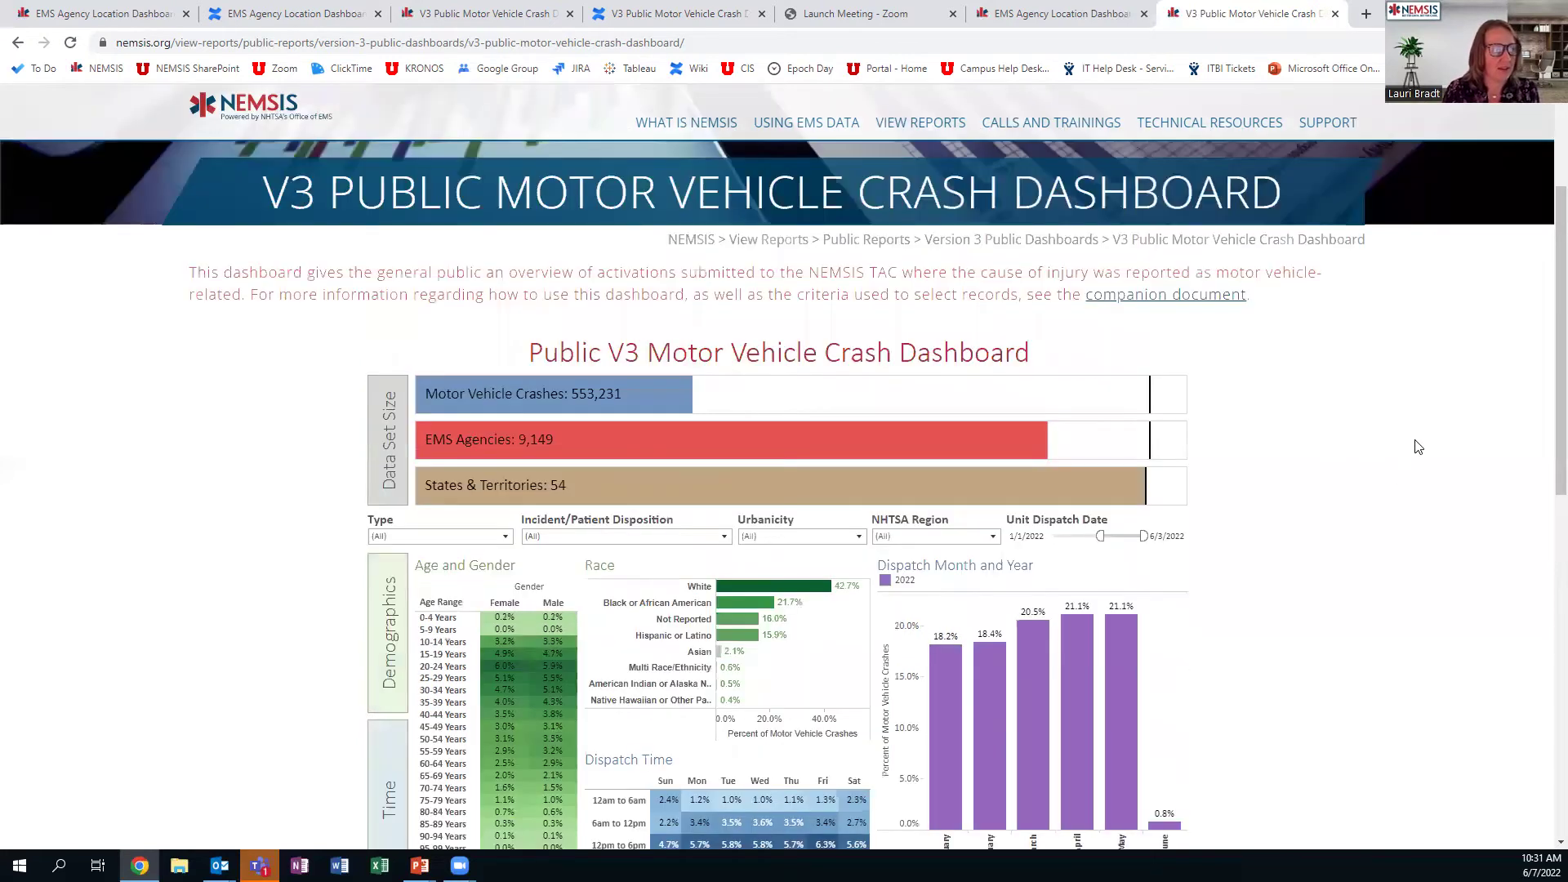
pyautogui.scroll(-1, 1545, 265)
pyautogui.scroll(-3, 1545, 294)
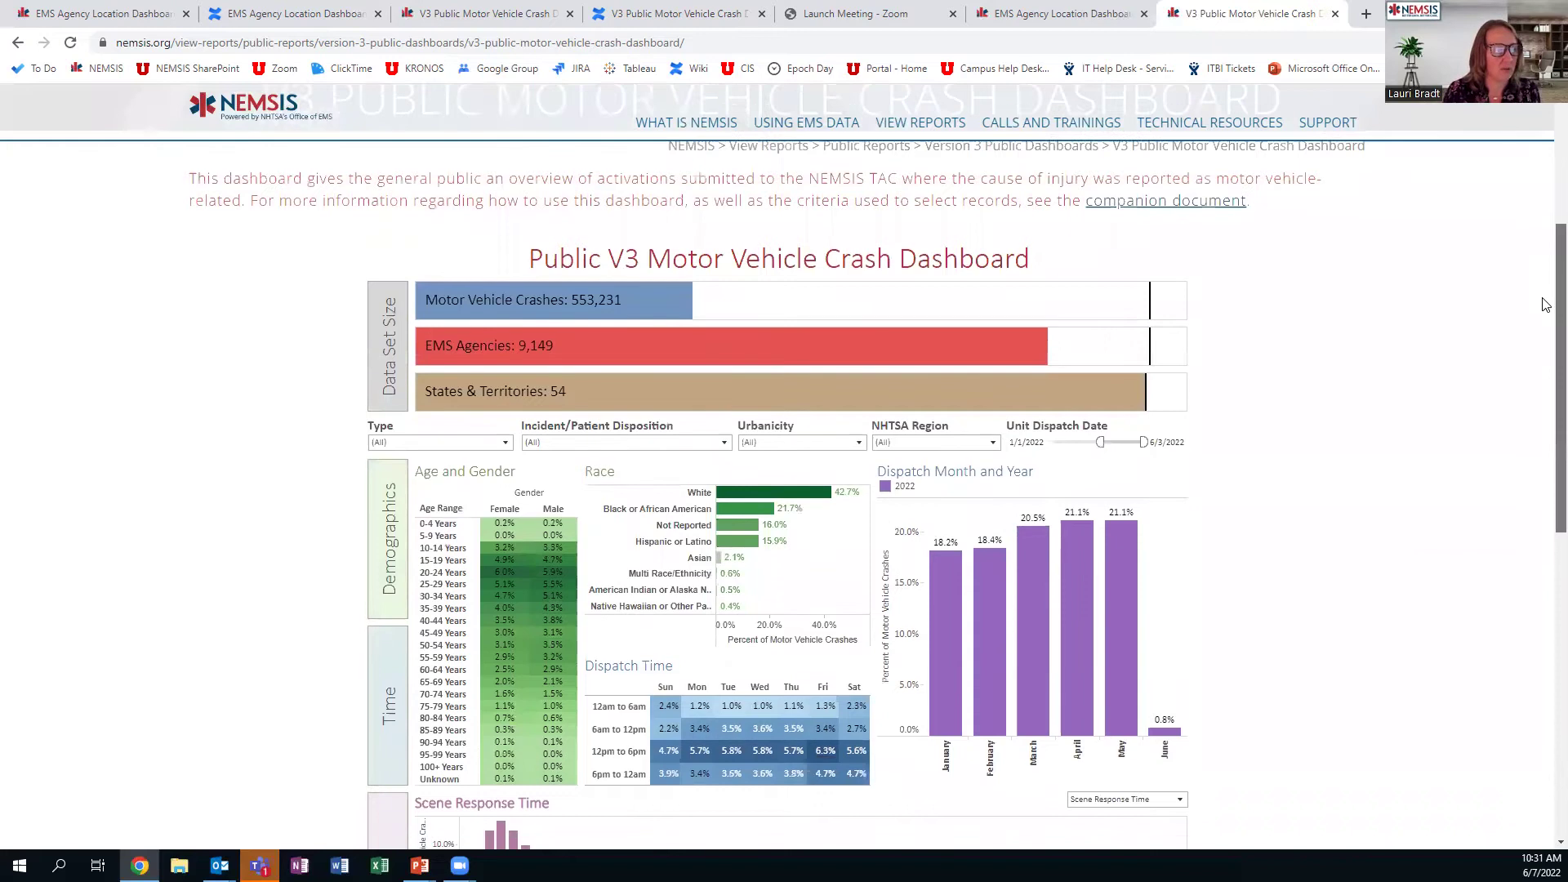
# Open the dashboard's subscription settings and review the Include and Format choices, keeping This View.
pyautogui.scroll(-5, 1535, 522)
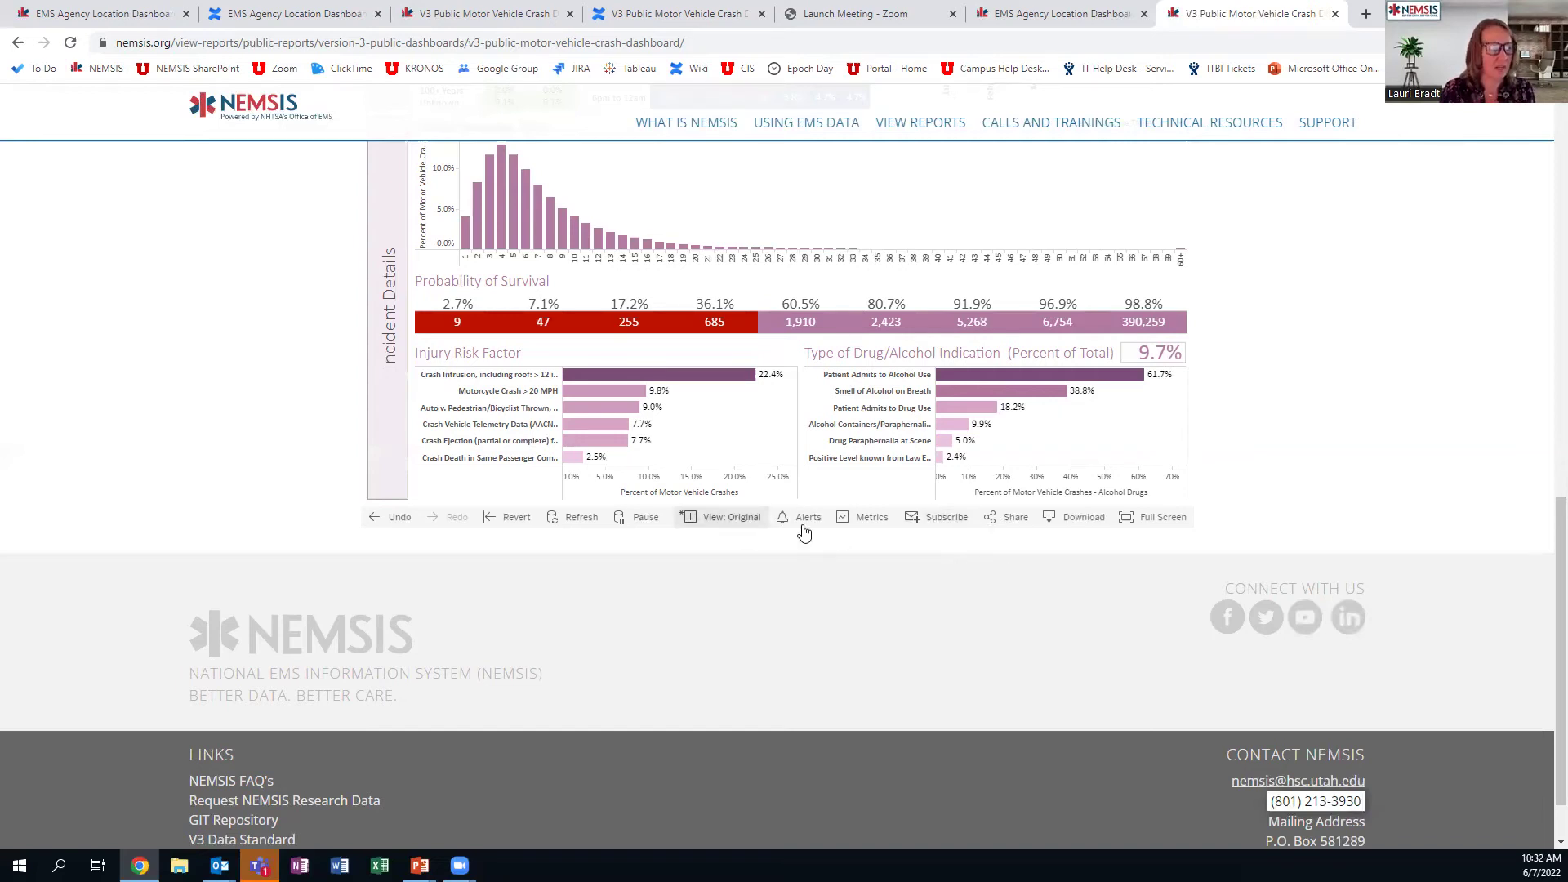
pyautogui.click(940, 519)
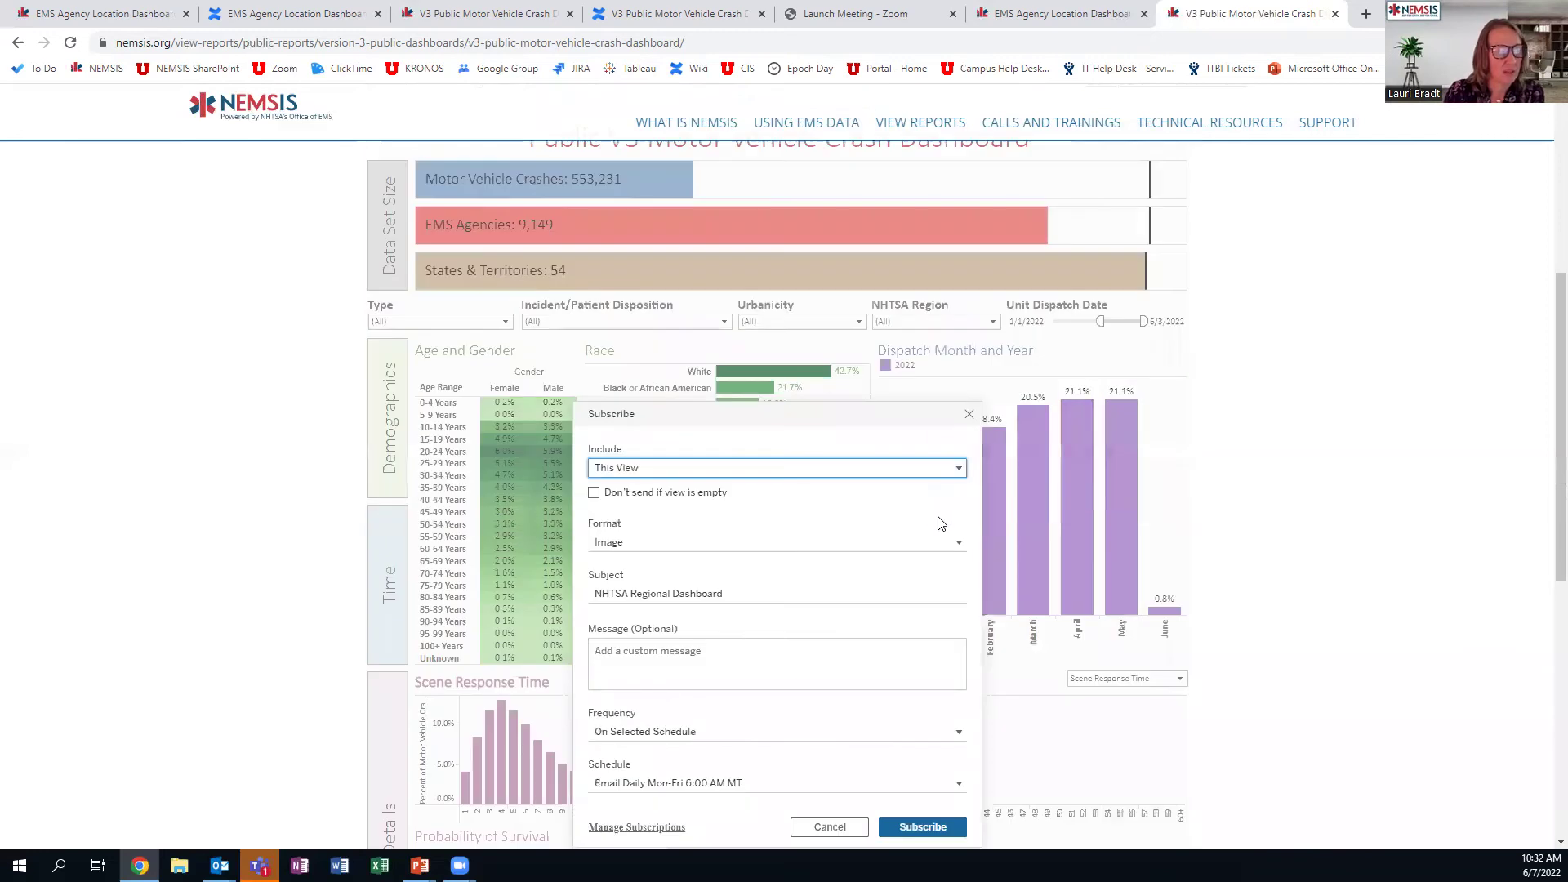
pyautogui.click(958, 470)
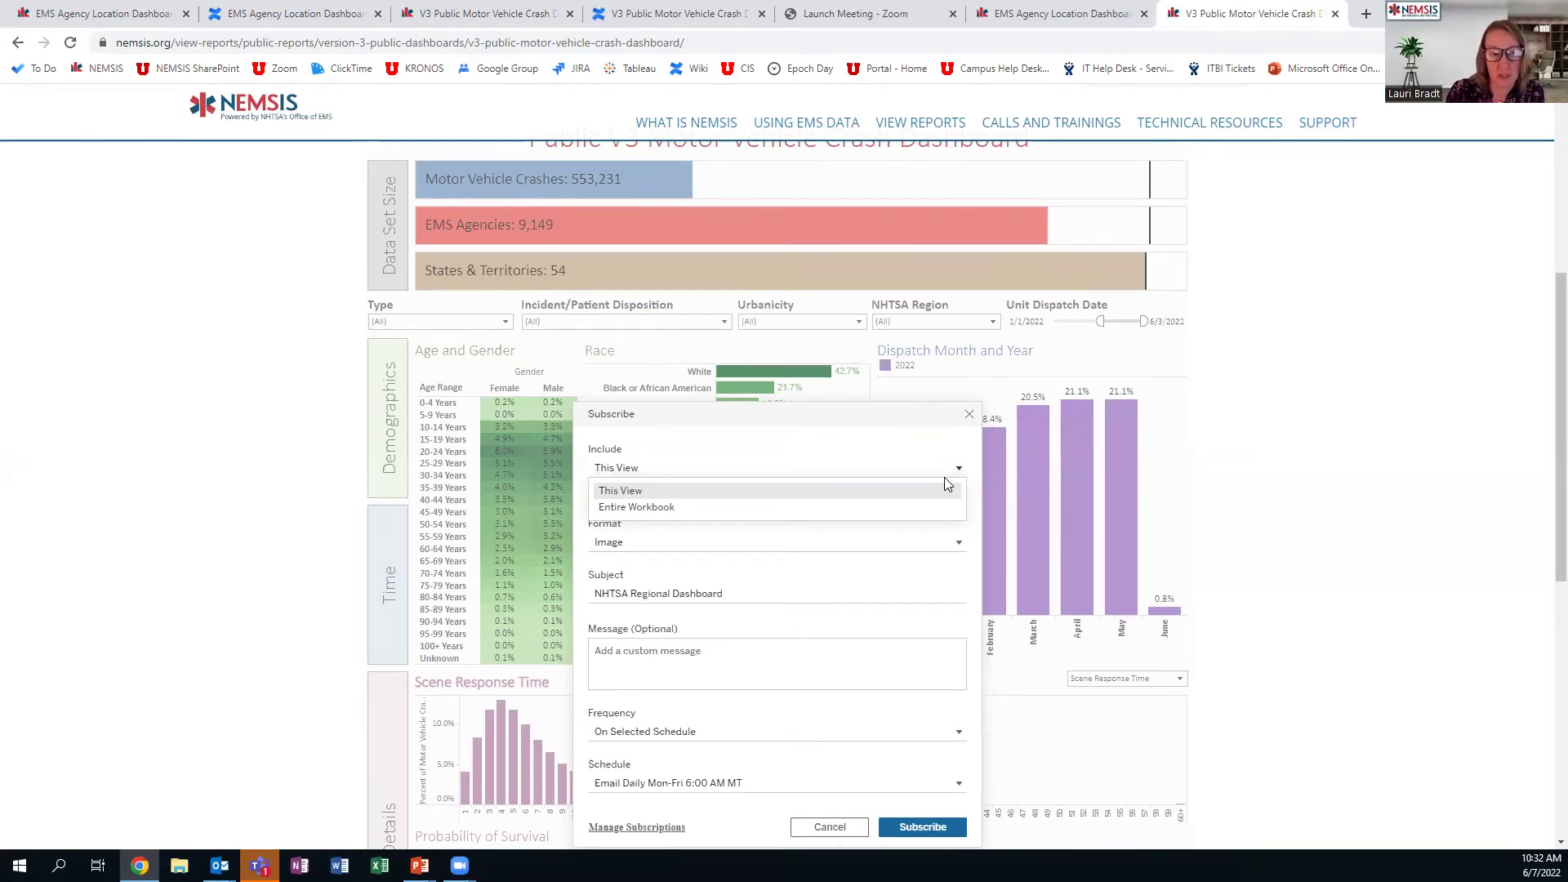
pyautogui.click(881, 491)
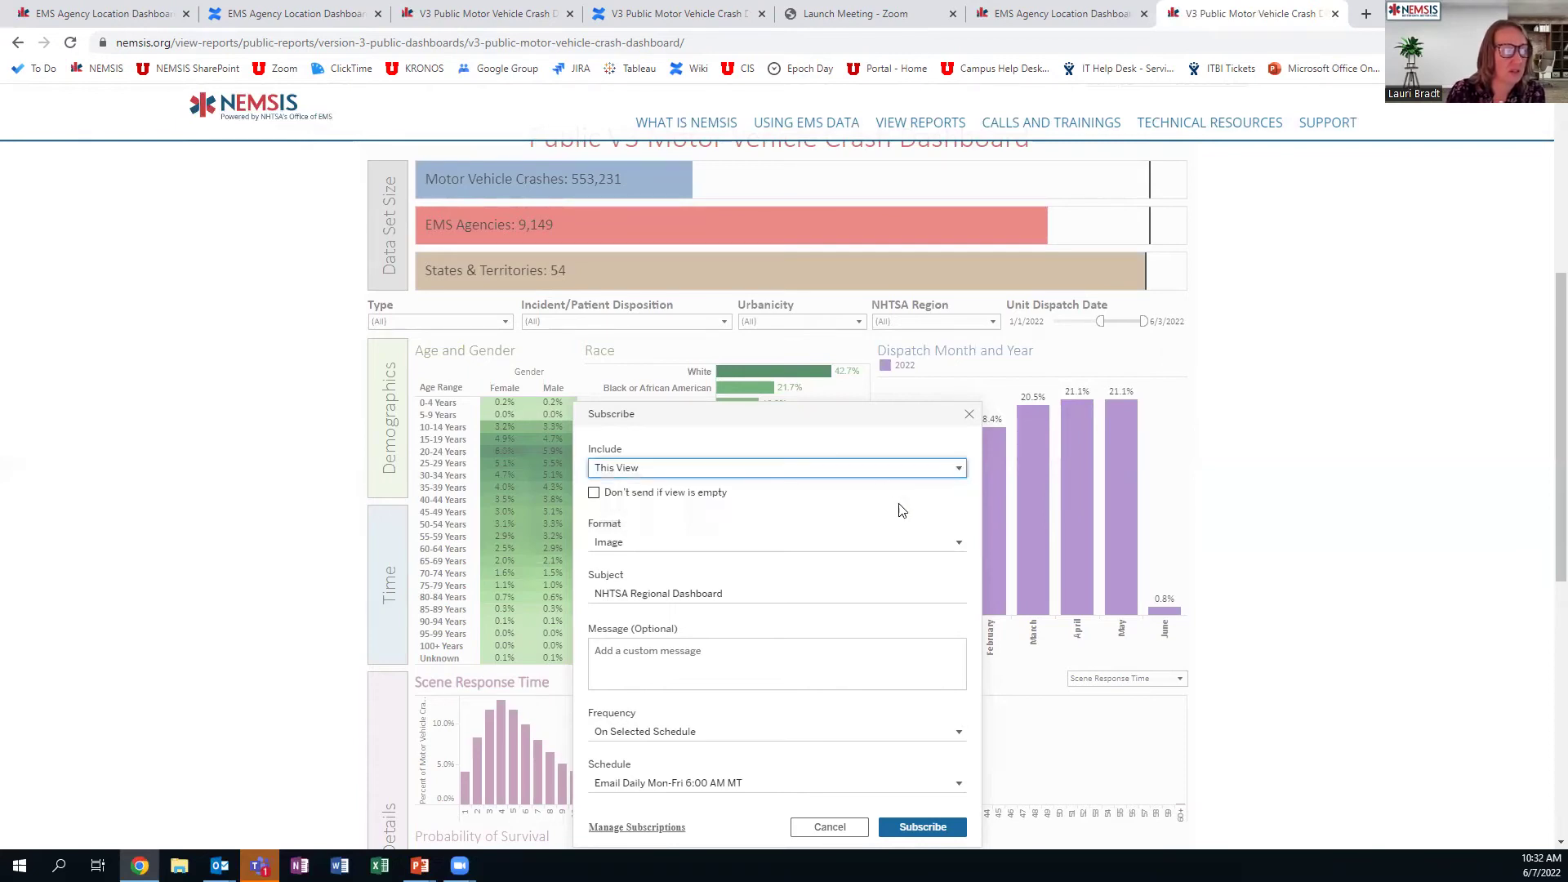
pyautogui.click(959, 545)
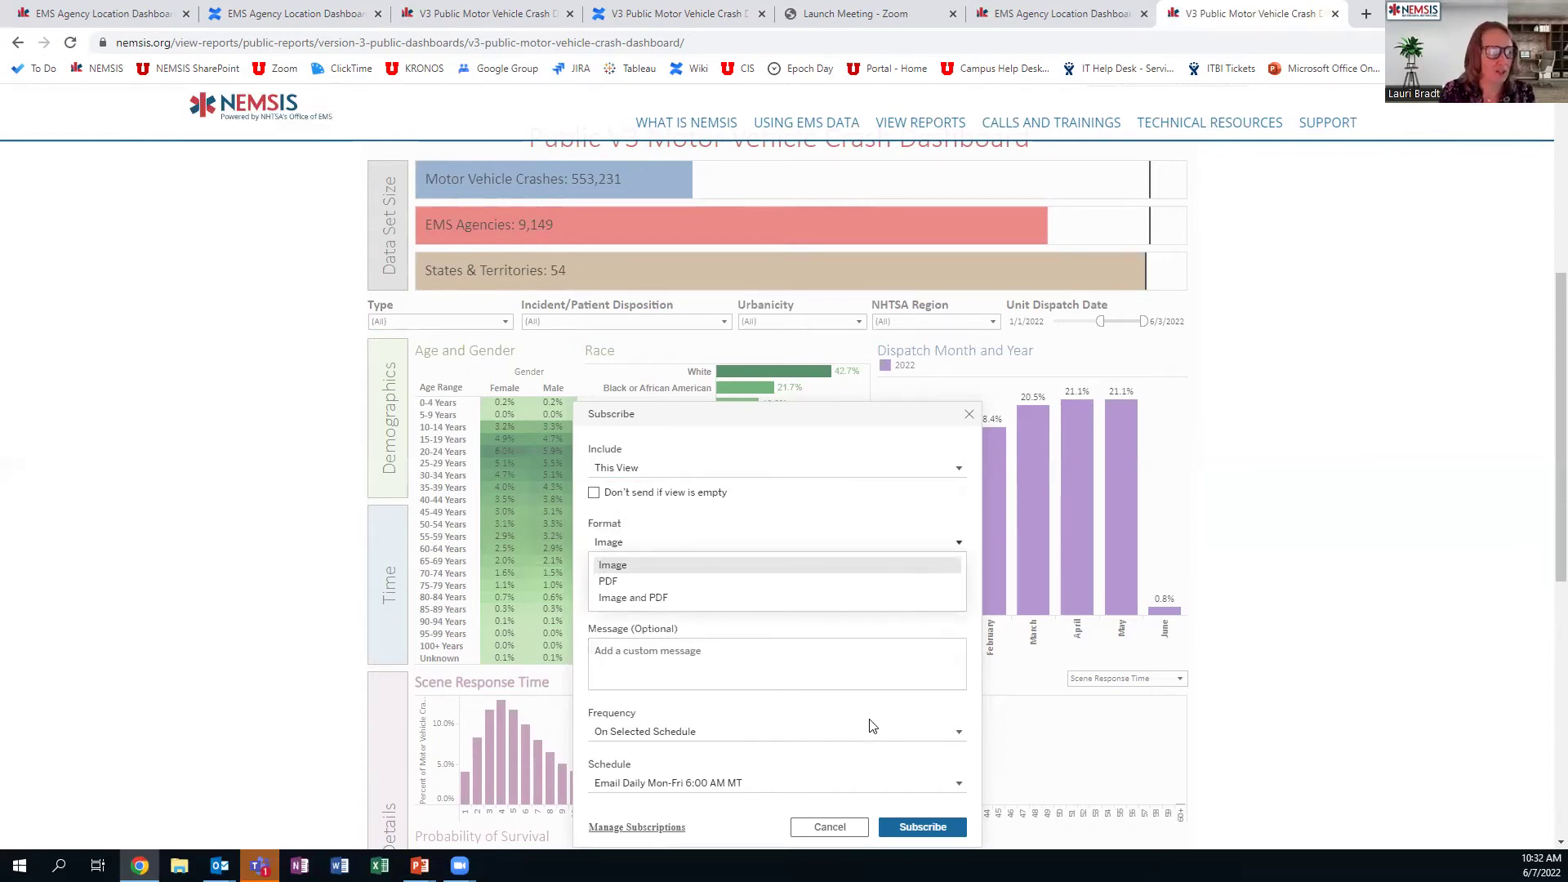
# Review the subscription's Frequency and Schedule choices, keeping On Selected Schedule, and close the settings without subscribing.
pyautogui.scroll(-2, 869, 714)
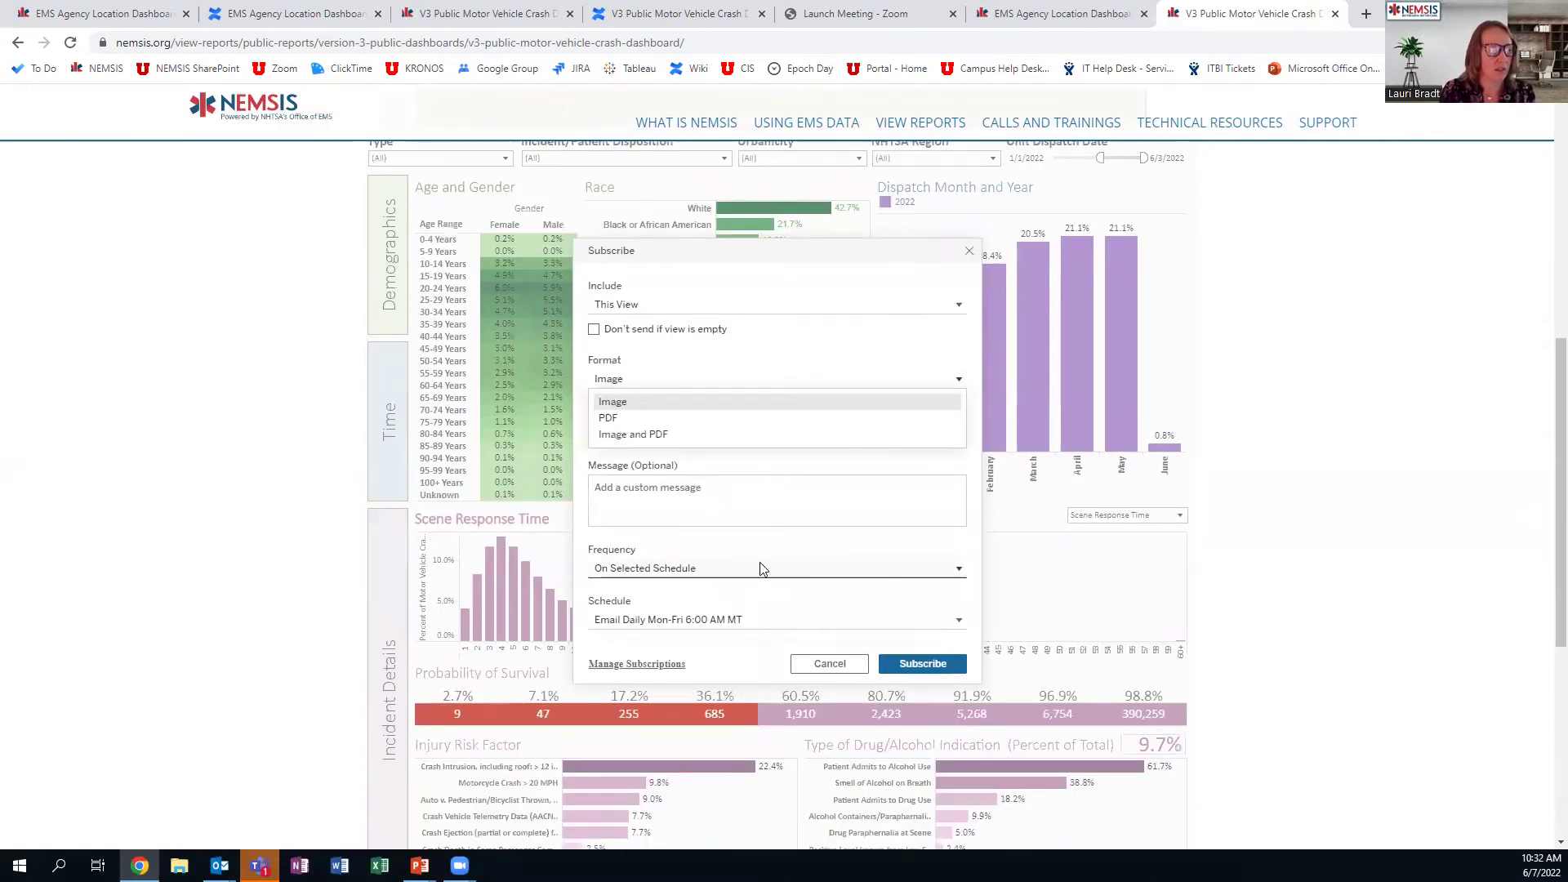
pyautogui.click(957, 571)
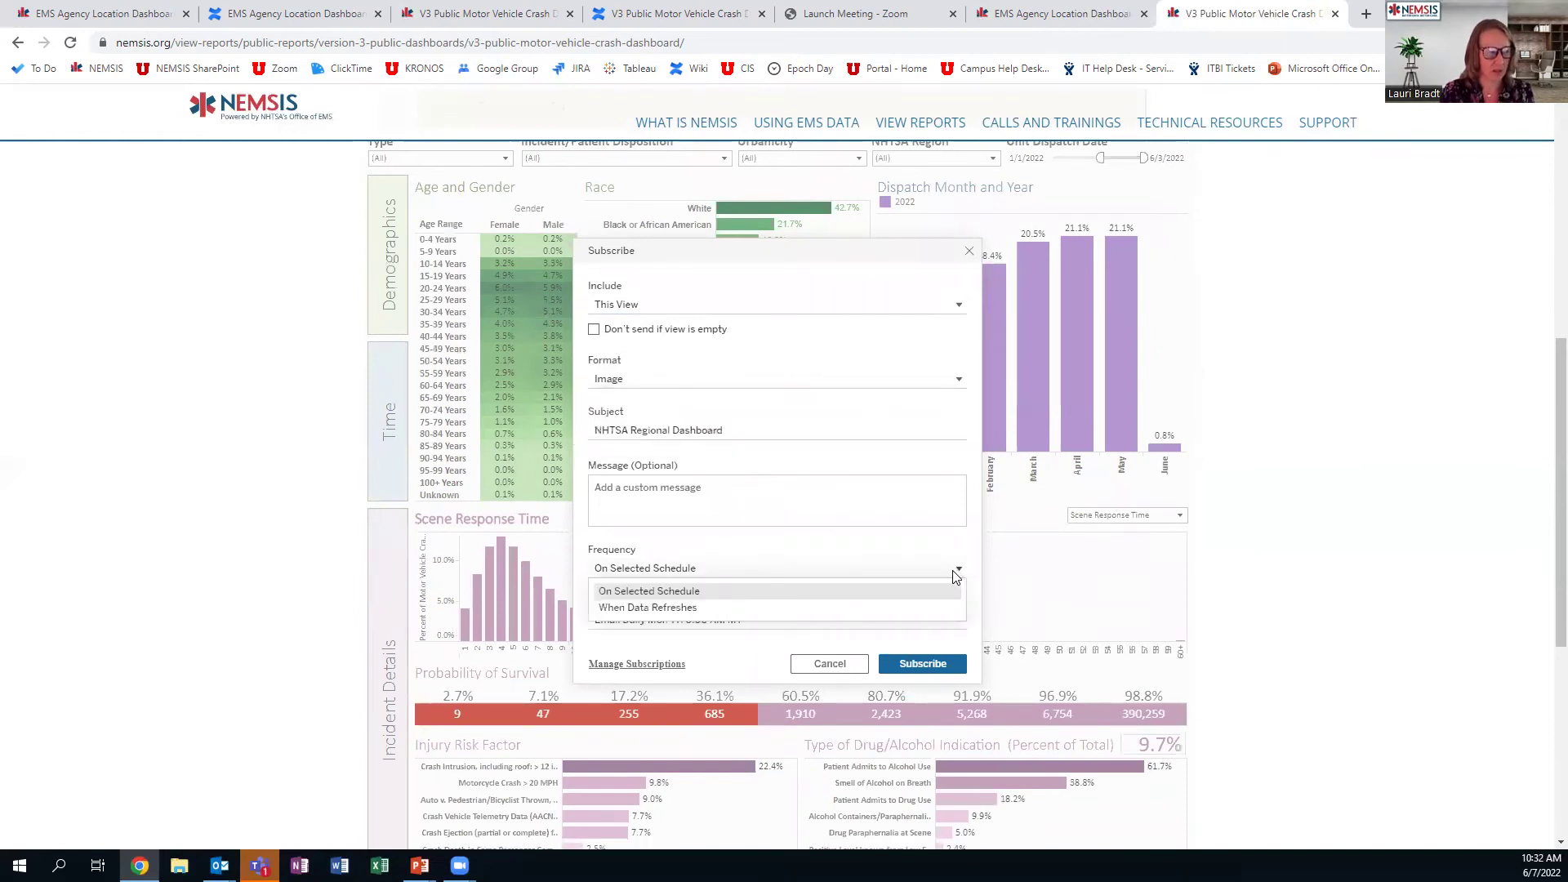
pyautogui.click(912, 591)
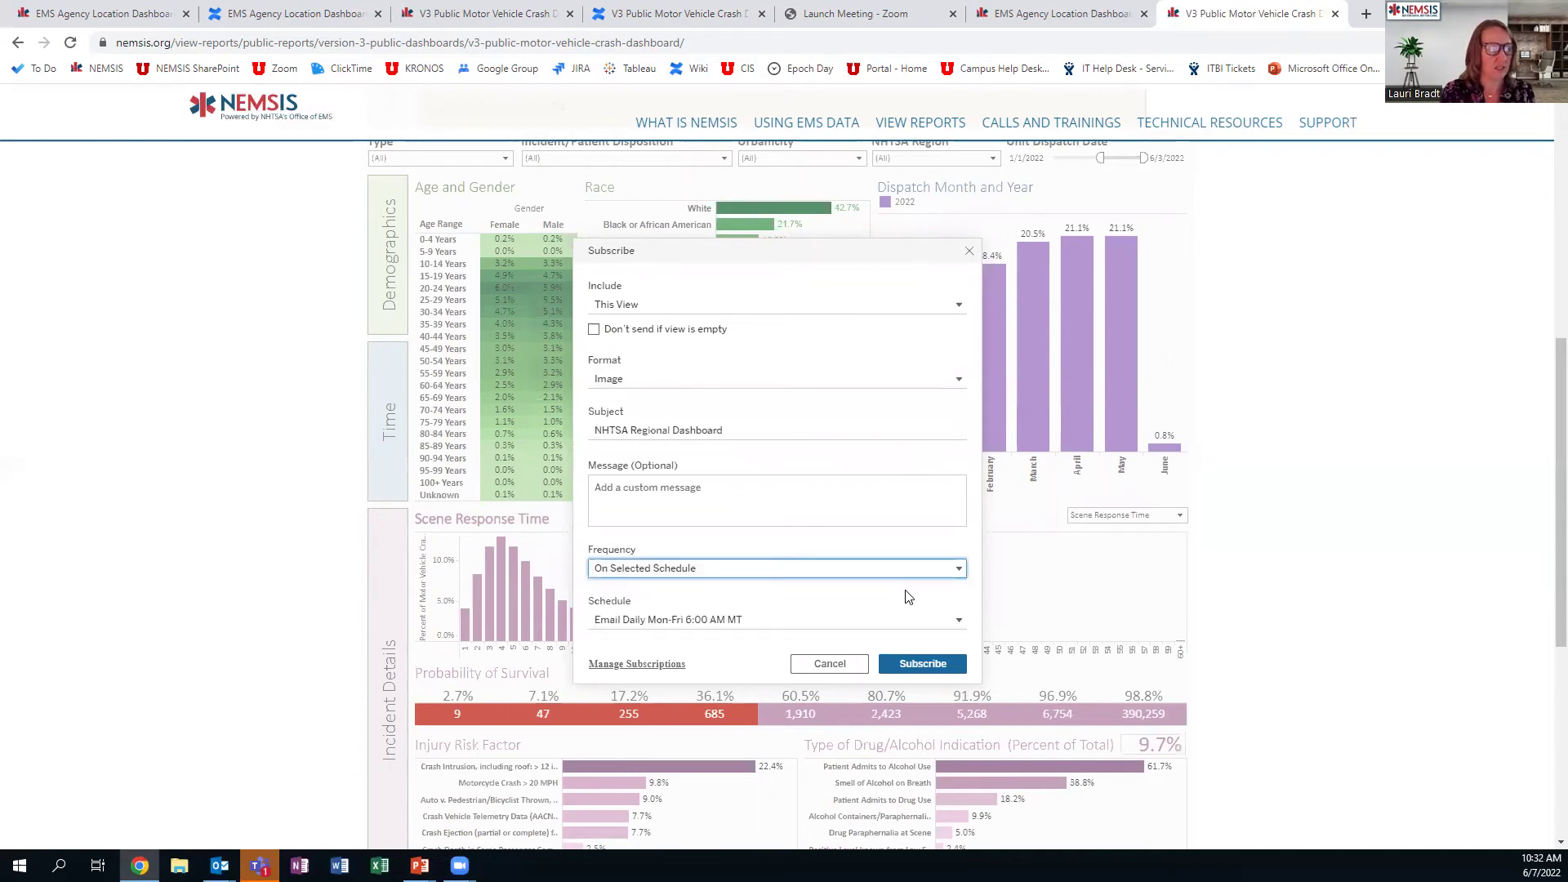
pyautogui.click(960, 623)
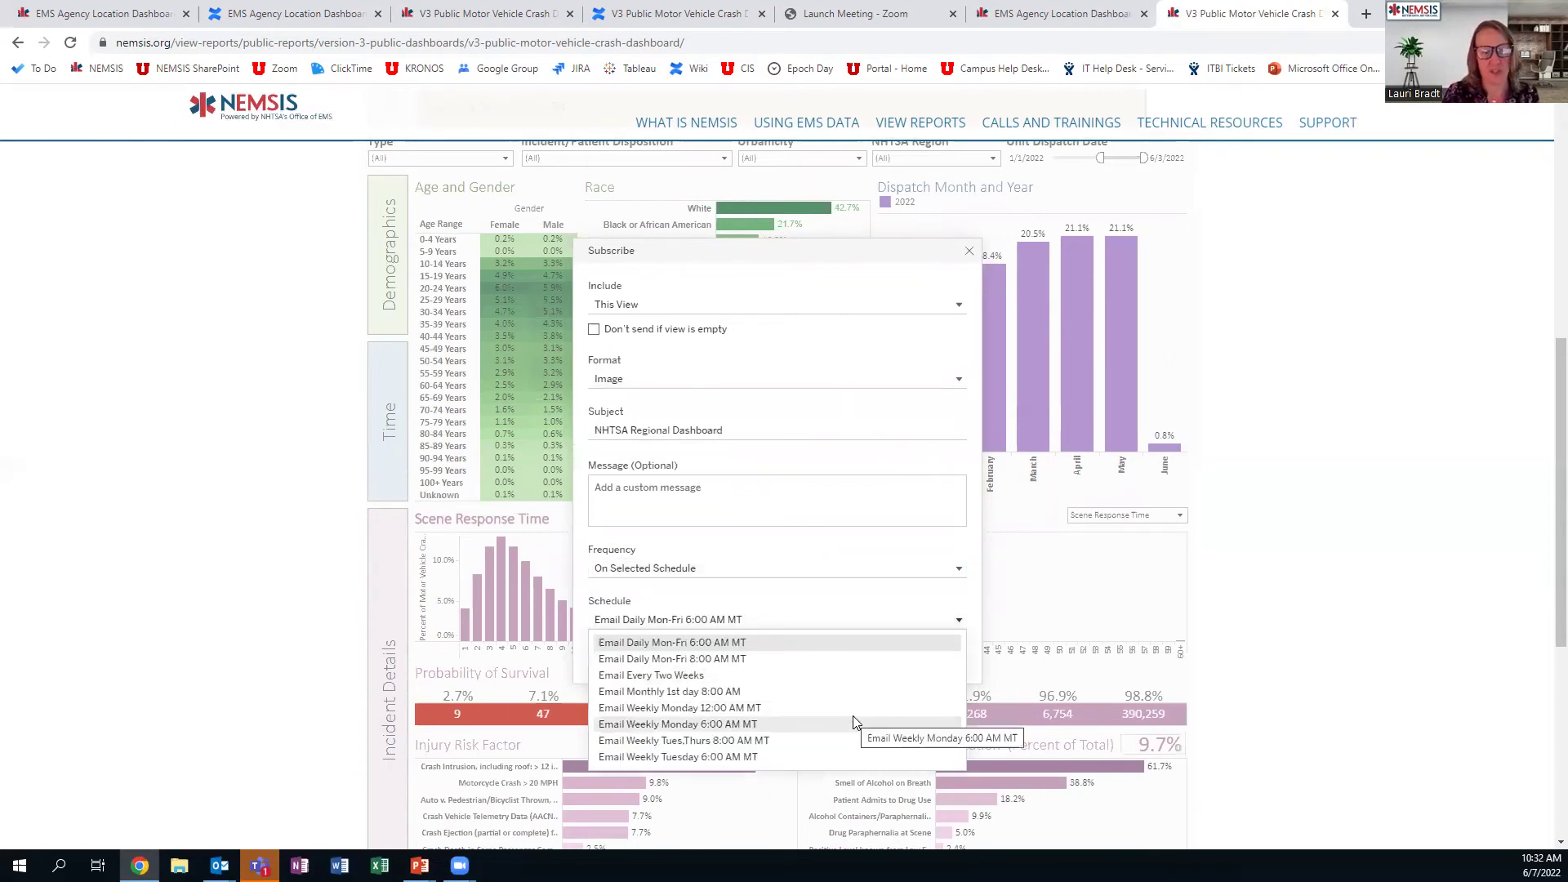
pyautogui.click(828, 594)
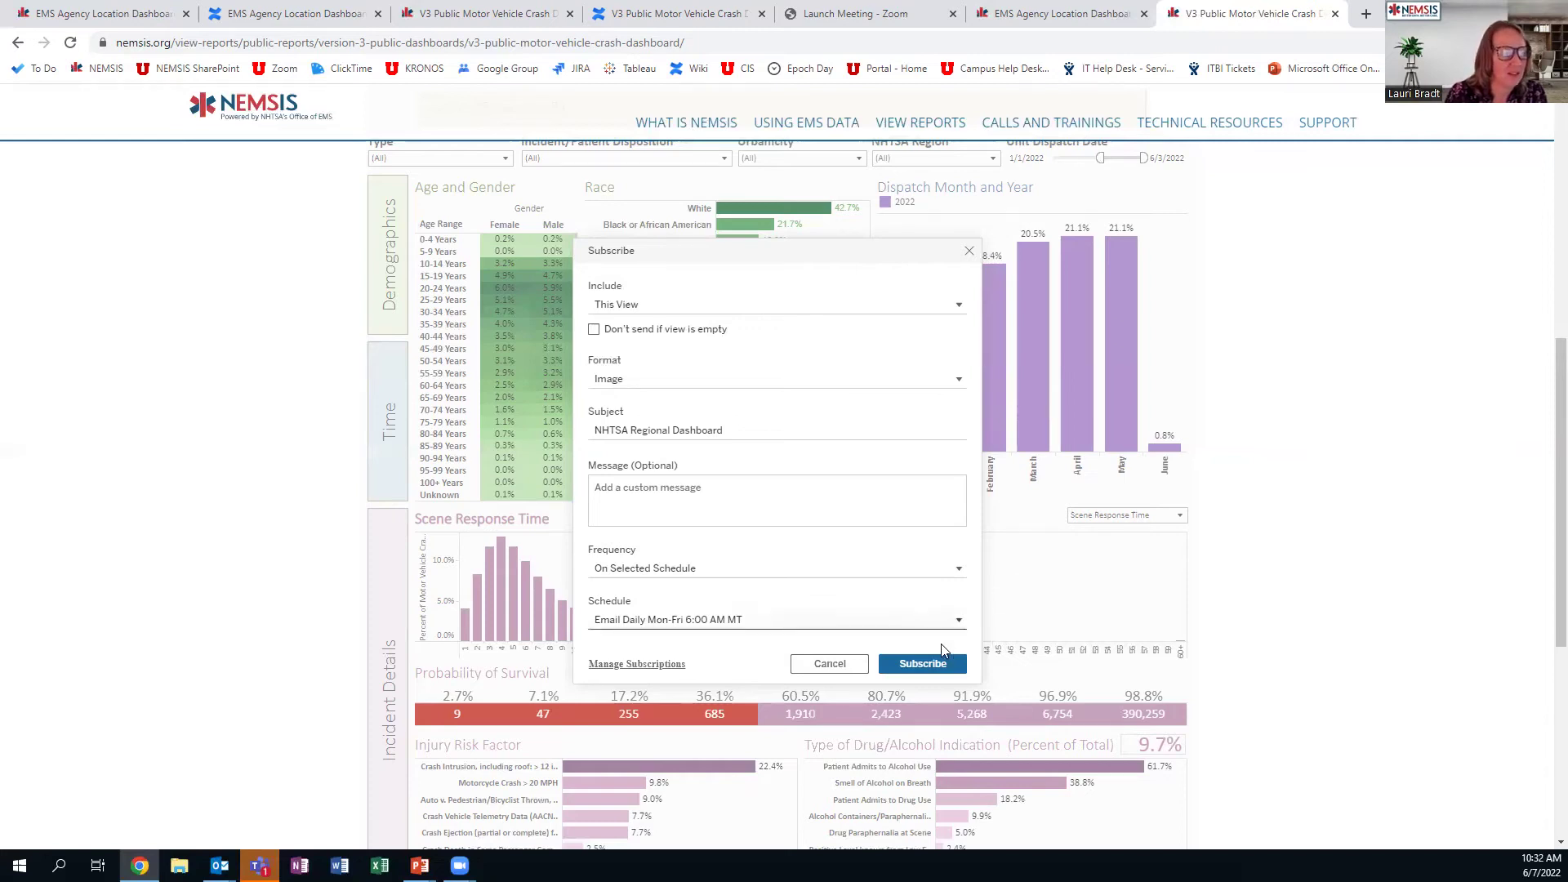
pyautogui.click(968, 250)
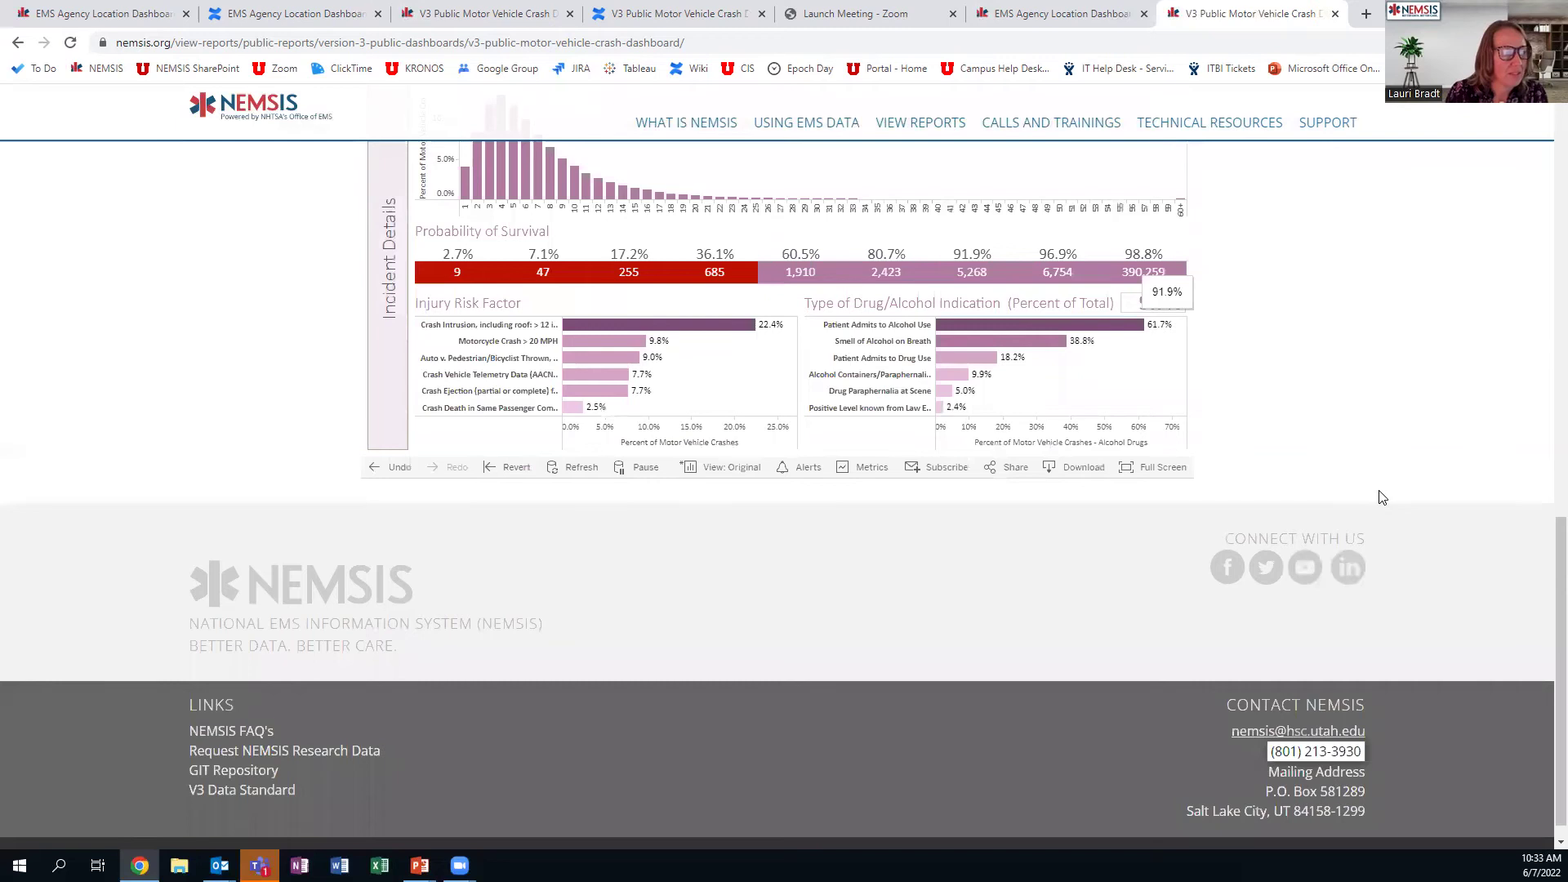
# Open the companion document linked in the crash dashboard's introduction.
pyautogui.scroll(3, 1382, 498)
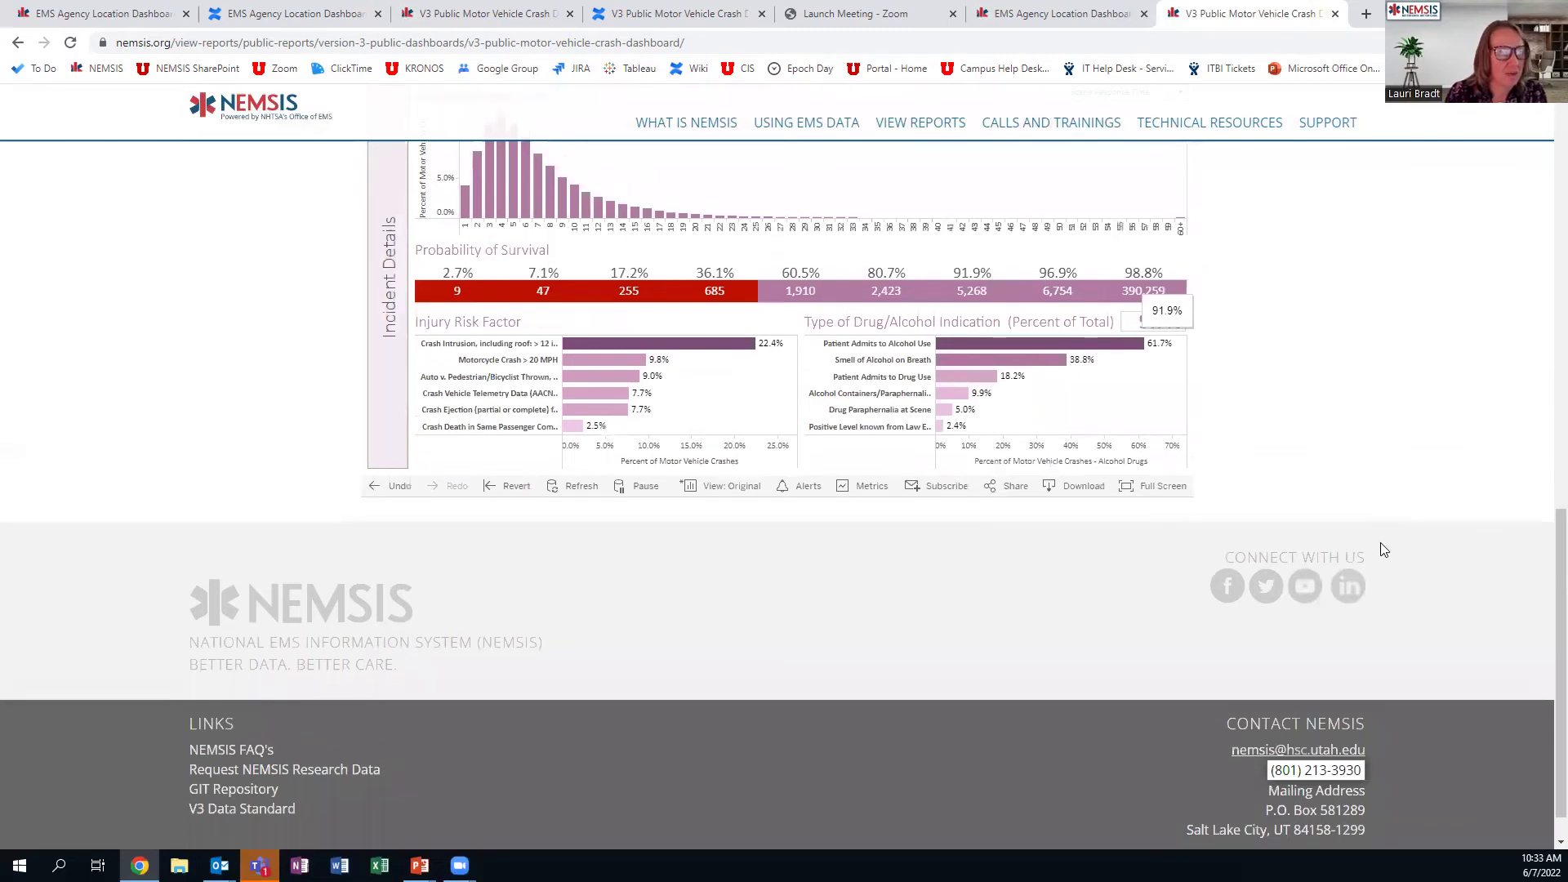
pyautogui.scroll(15, 1388, 565)
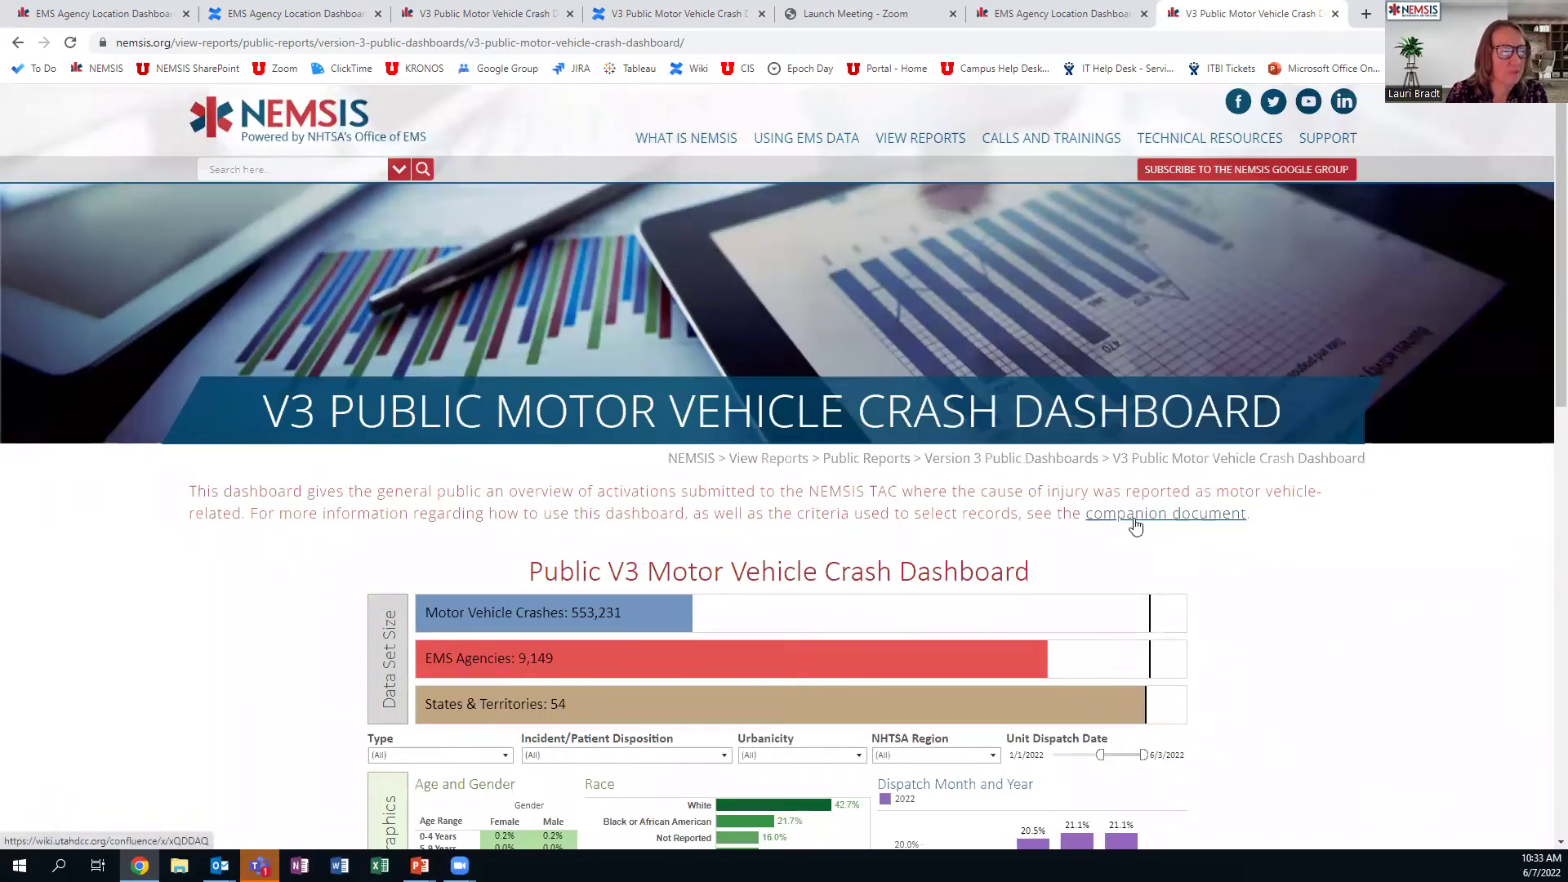
pyautogui.click(1201, 517)
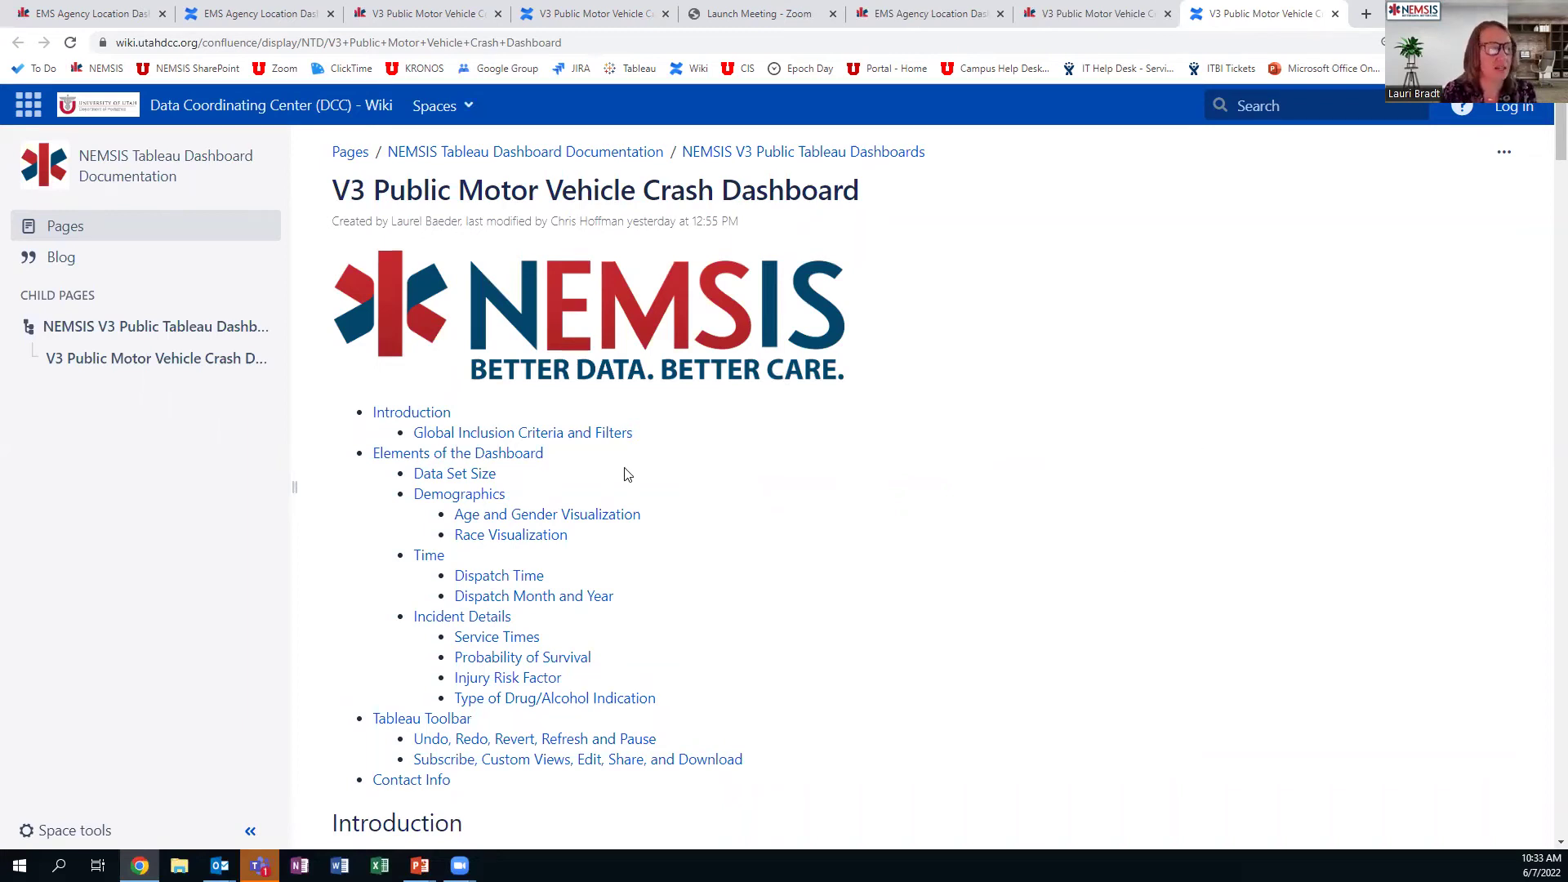
# Read the companion document's introduction, global inclusion criteria, and the Type and Incident/Patient Disposition filter descriptions.
pyautogui.scroll(-2, 1114, 366)
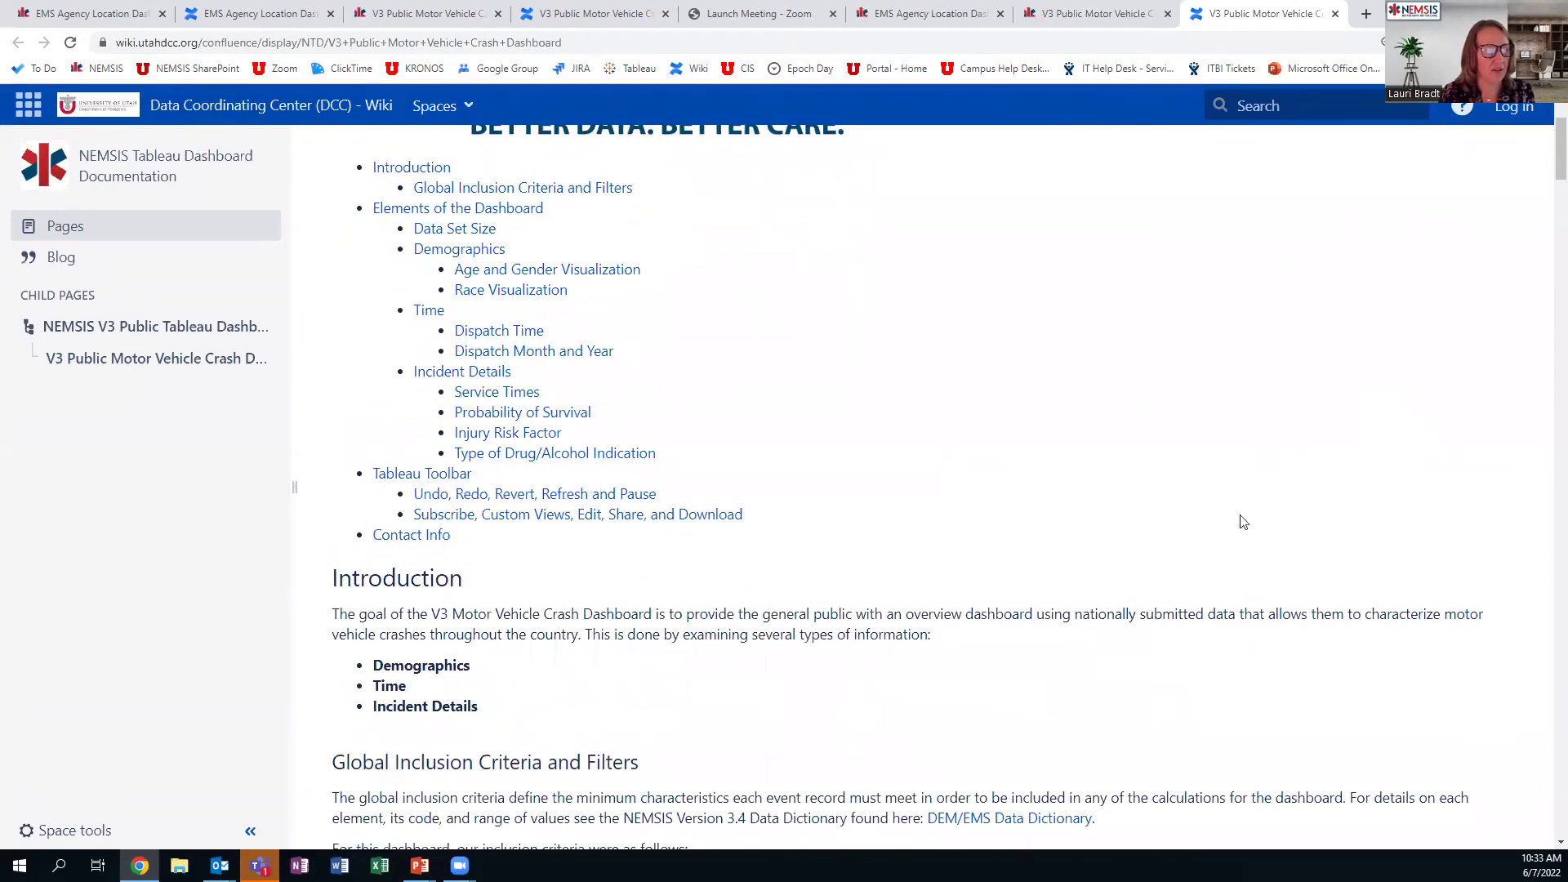
pyautogui.scroll(-1, 1174, 648)
pyautogui.scroll(-3, 1174, 647)
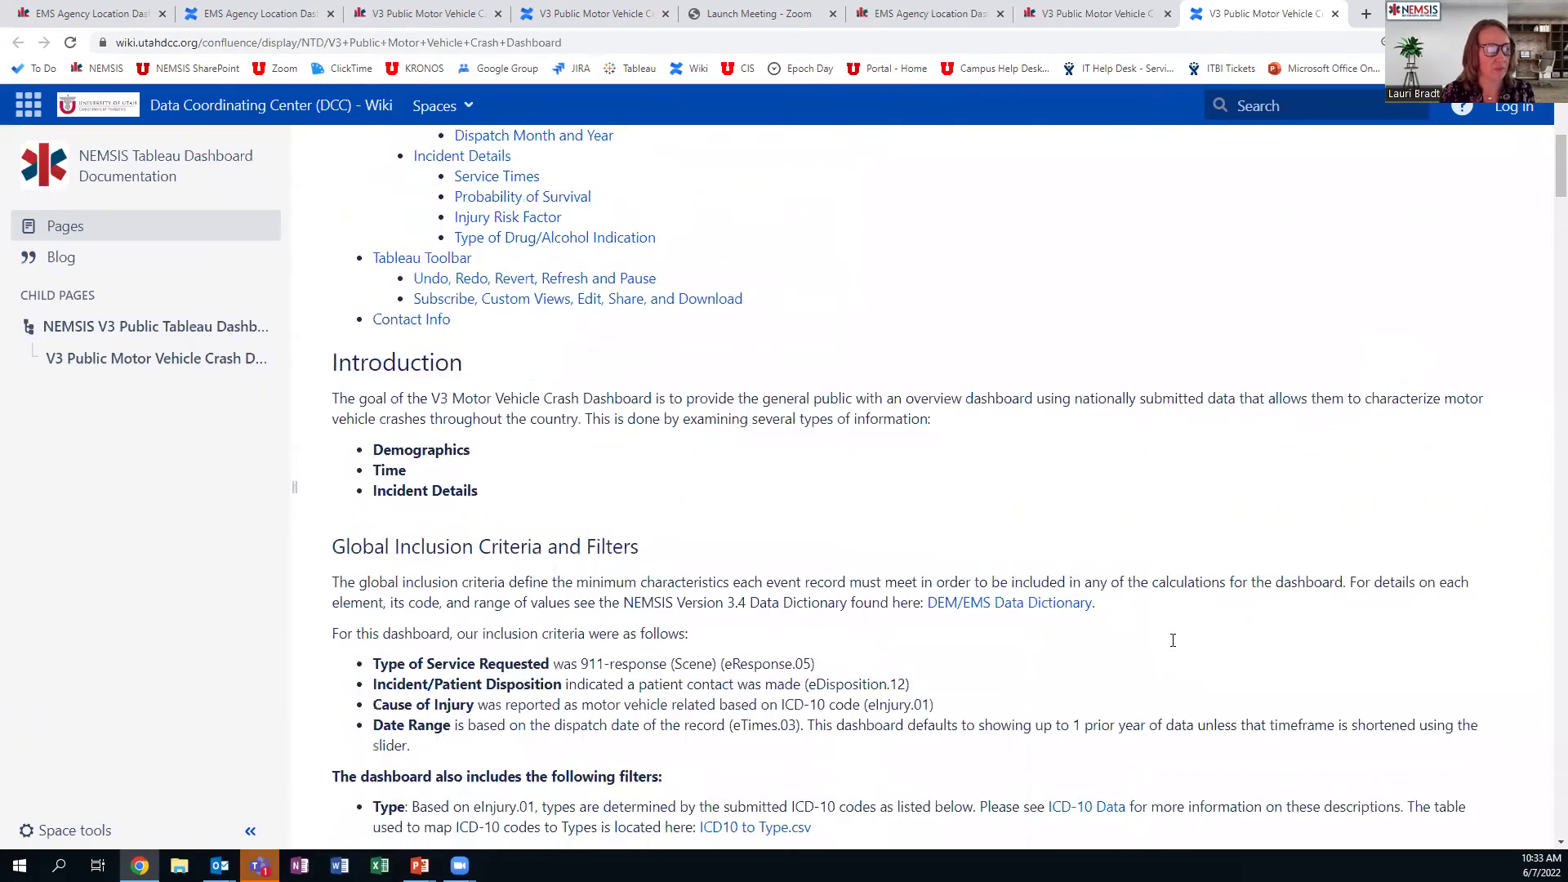
pyautogui.scroll(-1, 1174, 645)
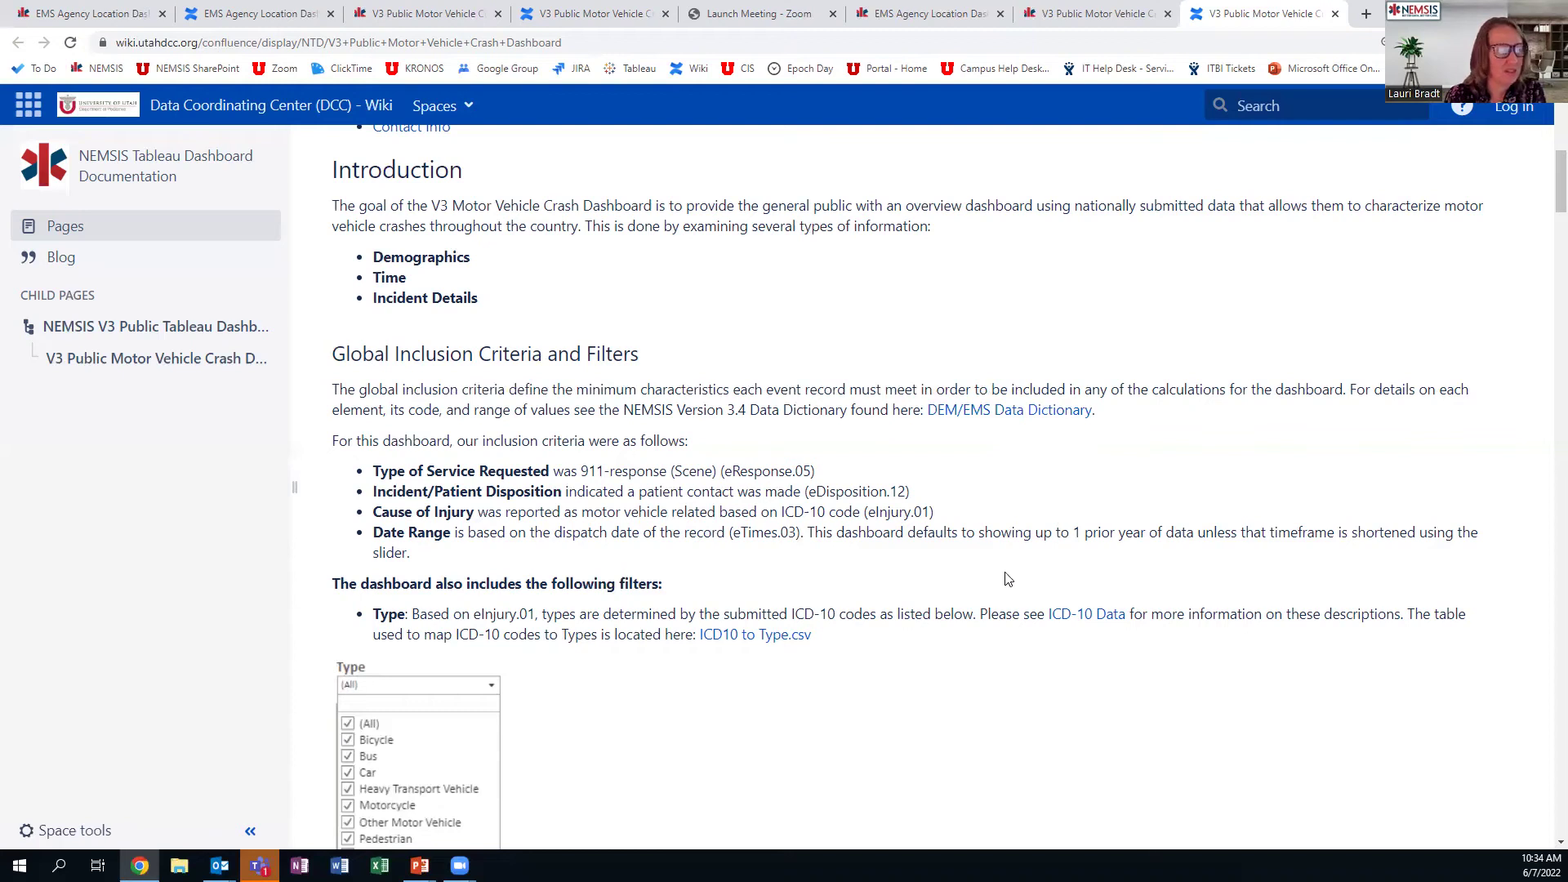
pyautogui.scroll(-3, 915, 612)
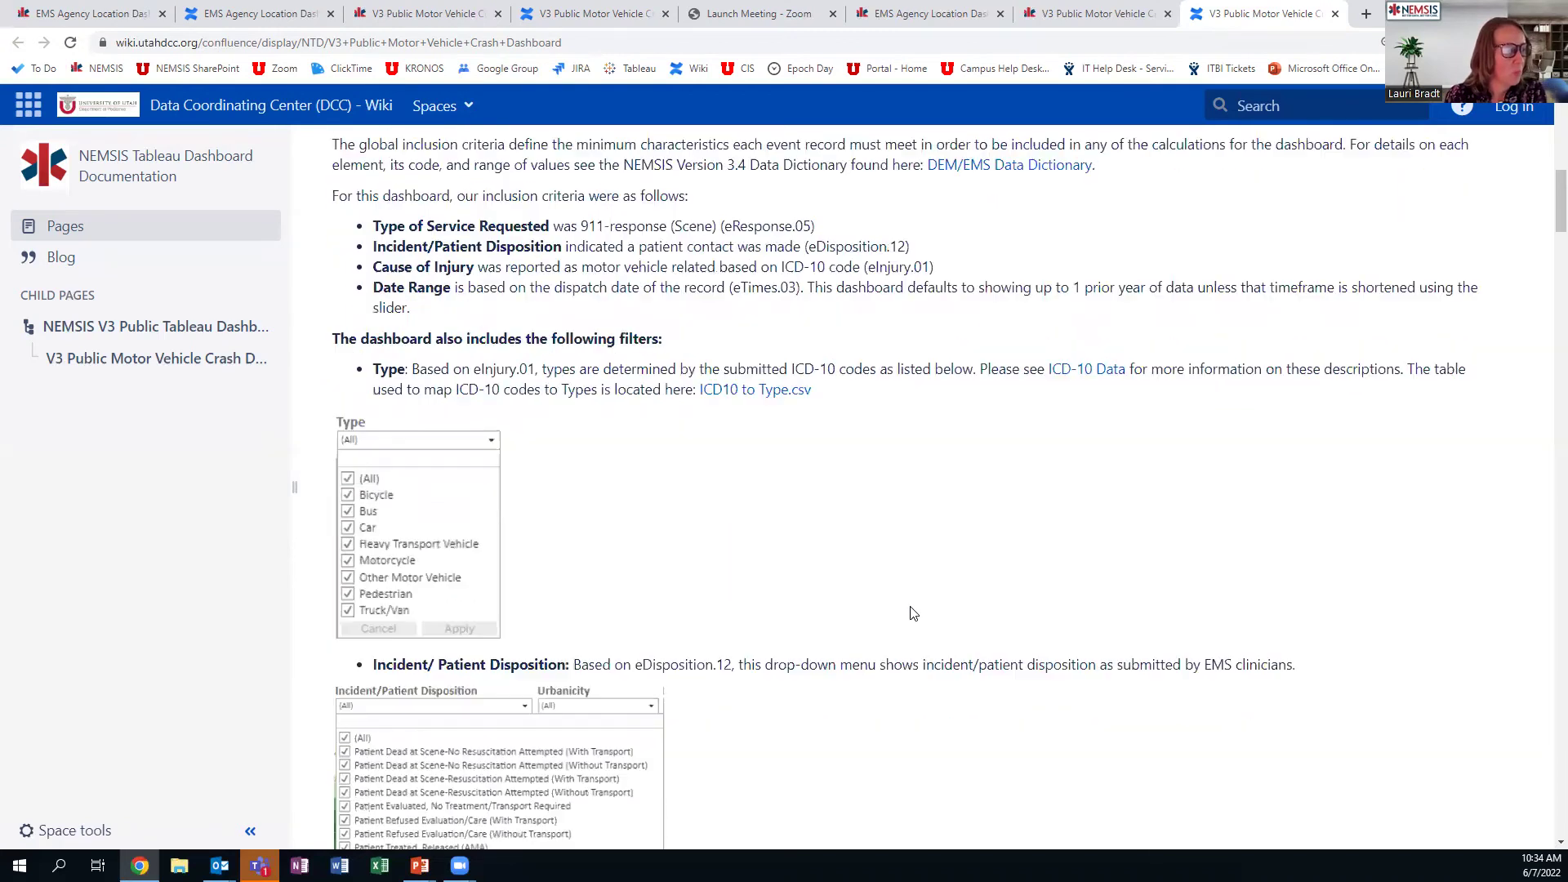
pyautogui.scroll(-1, 912, 612)
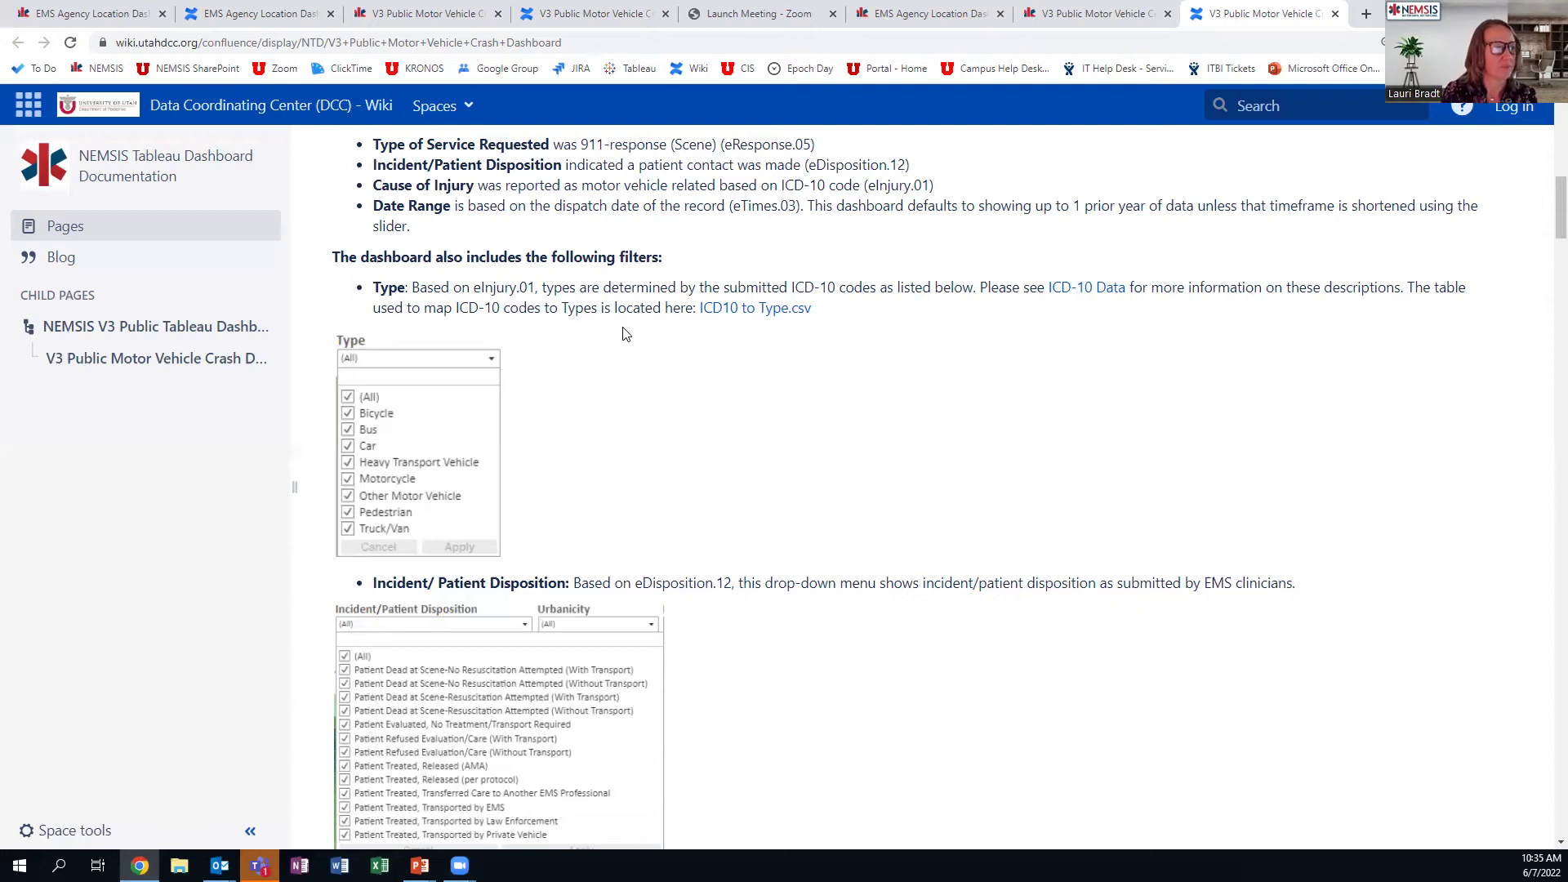
# Download the ICD10 to Type.csv mapping table linked under the Type filter and open it in Excel.
pyautogui.click(767, 310)
pyautogui.click(175, 829)
pyautogui.click(219, 724)
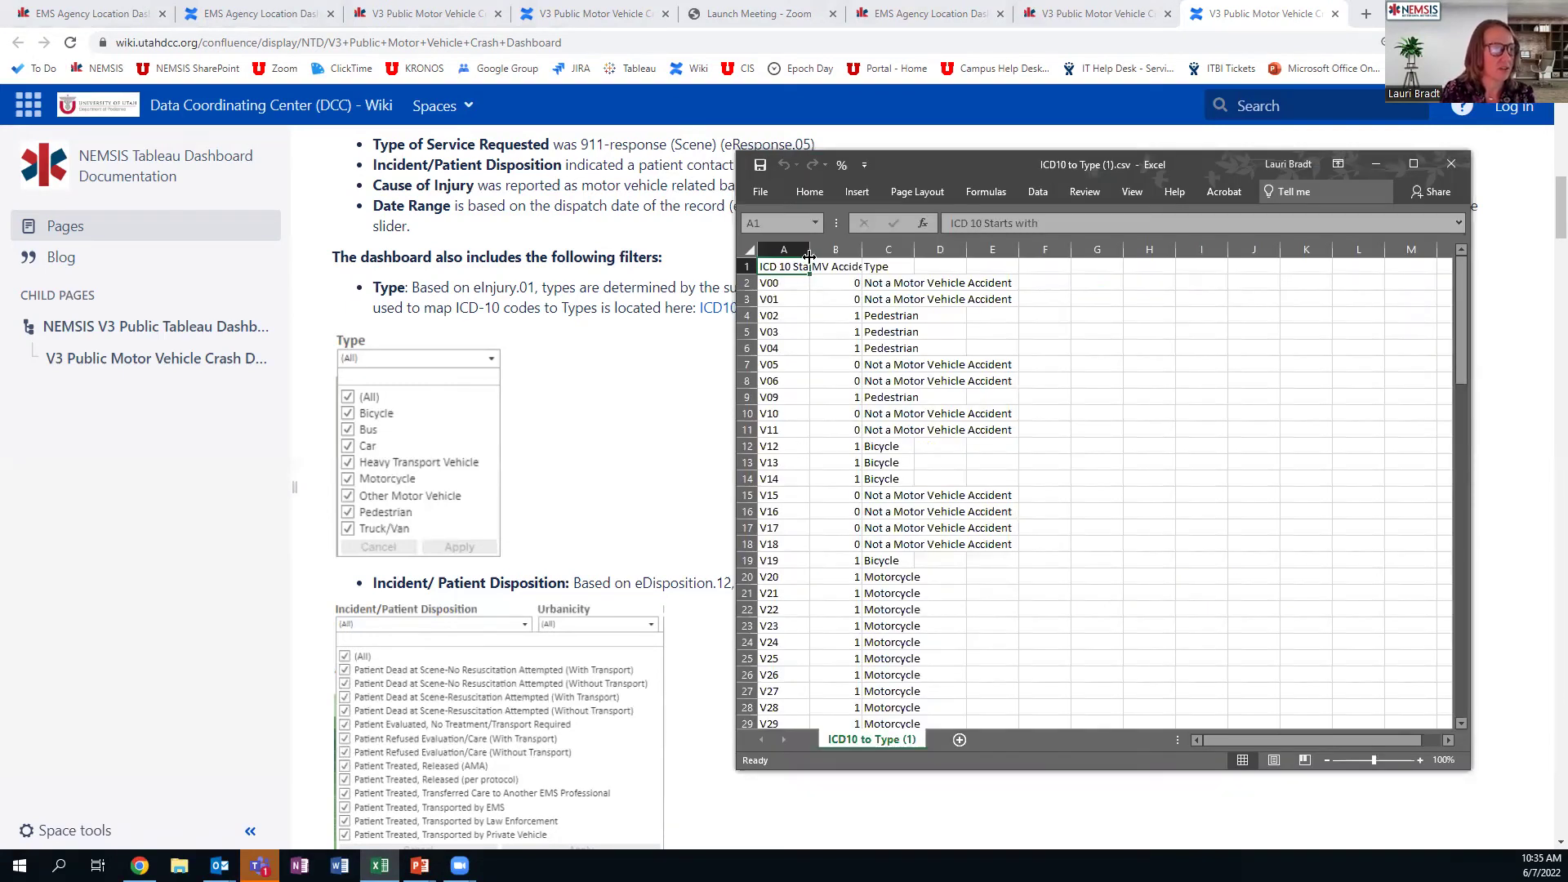
# Widen columns A, B and C of the ICD-10 mapping sheet for the code, MV Accident? and Type fields.
pyautogui.moveTo(809, 249); pyautogui.dragTo(884, 249)
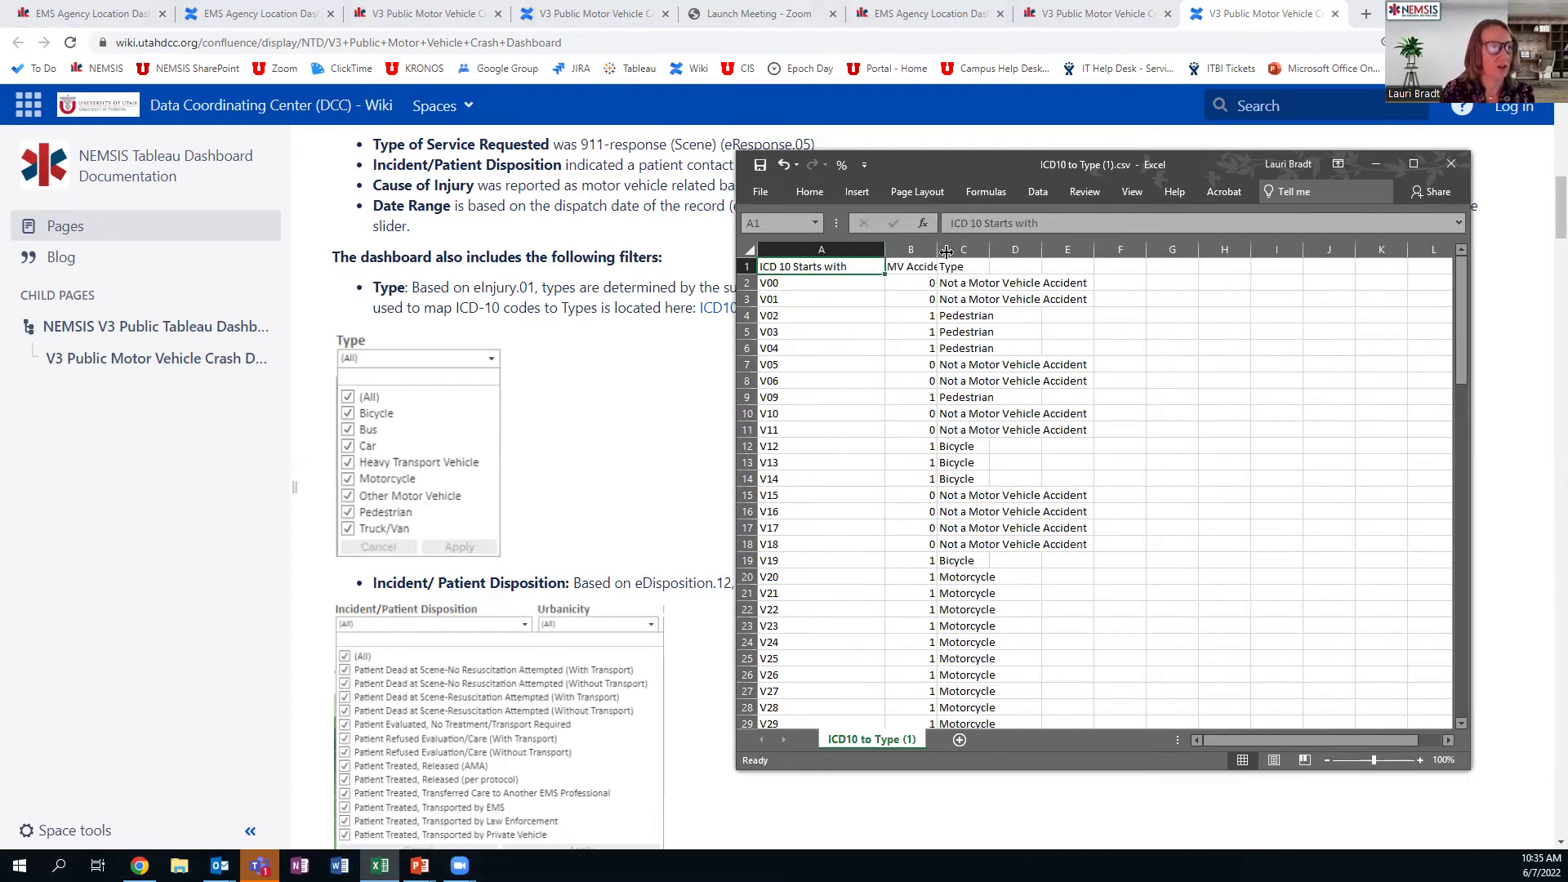
pyautogui.moveTo(937, 249); pyautogui.dragTo(974, 260)
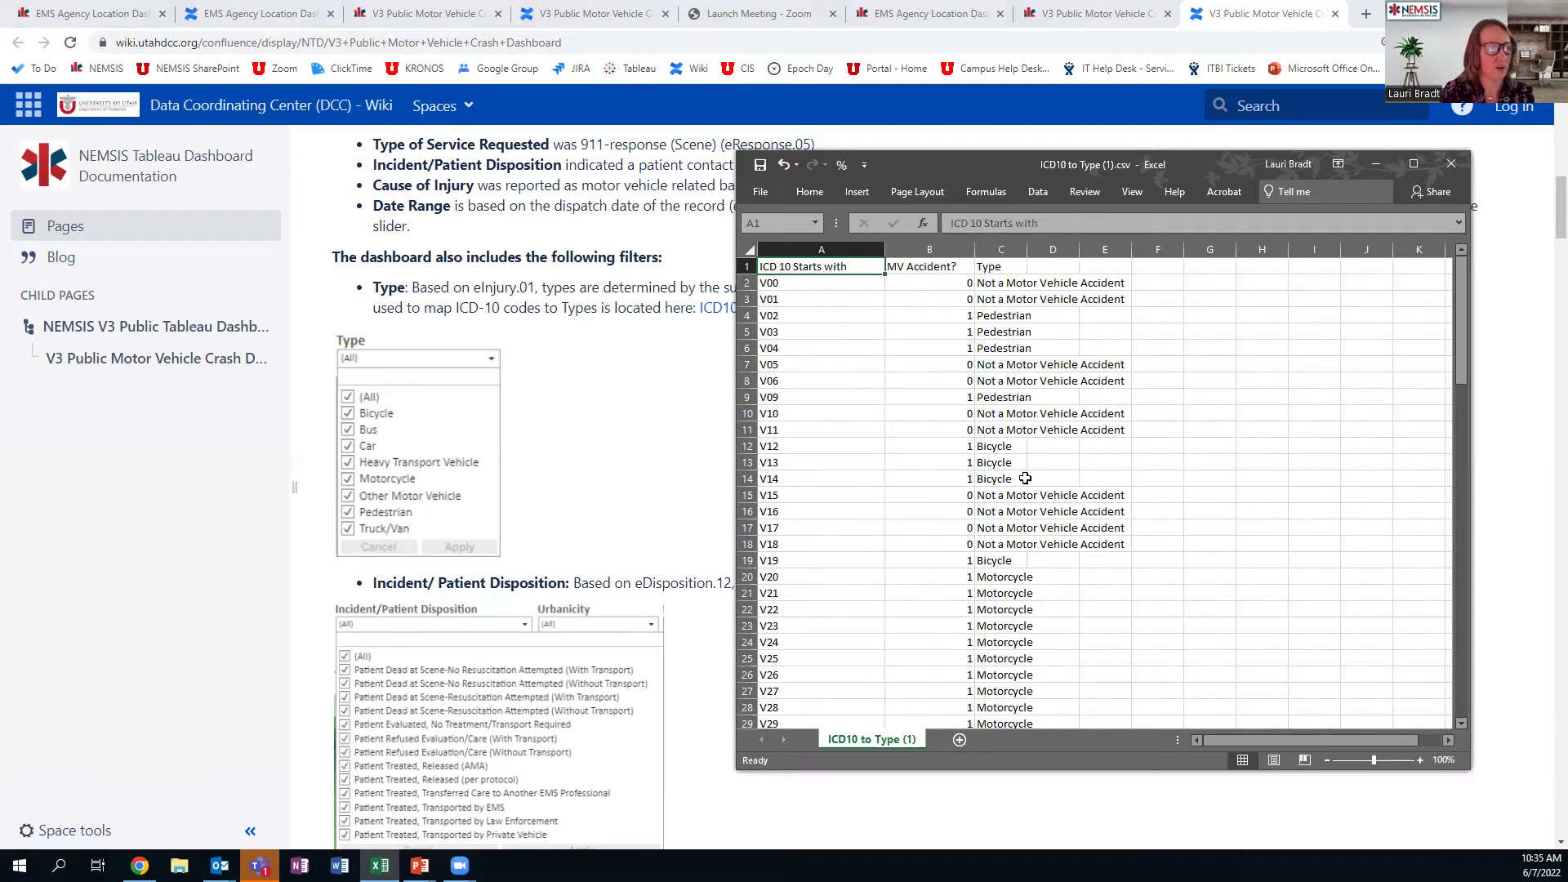
pyautogui.moveTo(1027, 249); pyautogui.dragTo(1100, 249)
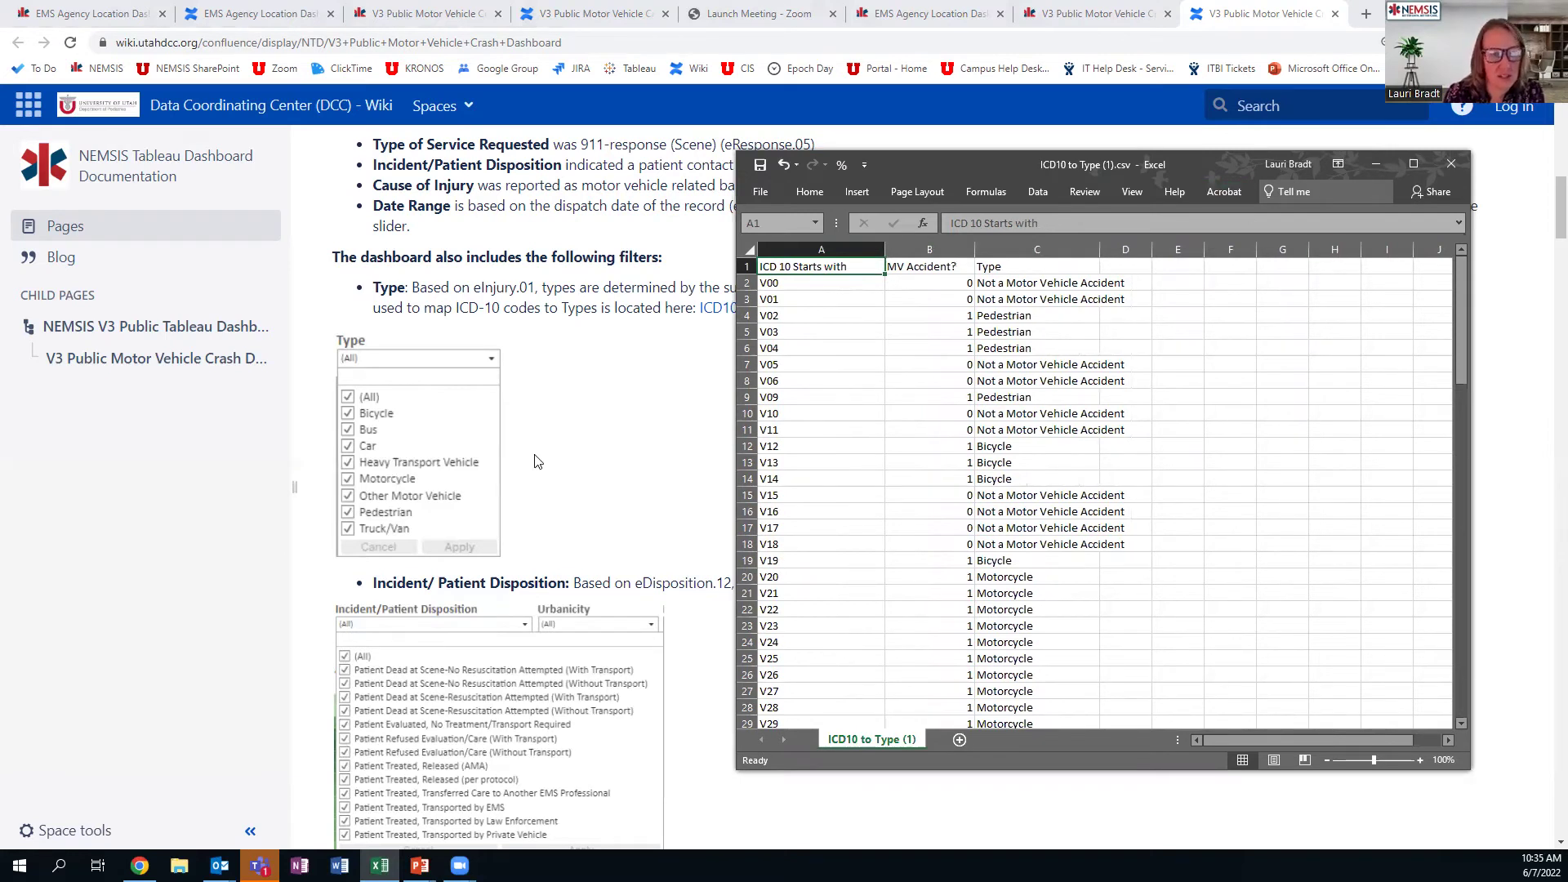
# Close the ICD10 to Type (1).csv workbook without saving the changes.
pyautogui.click(1452, 163)
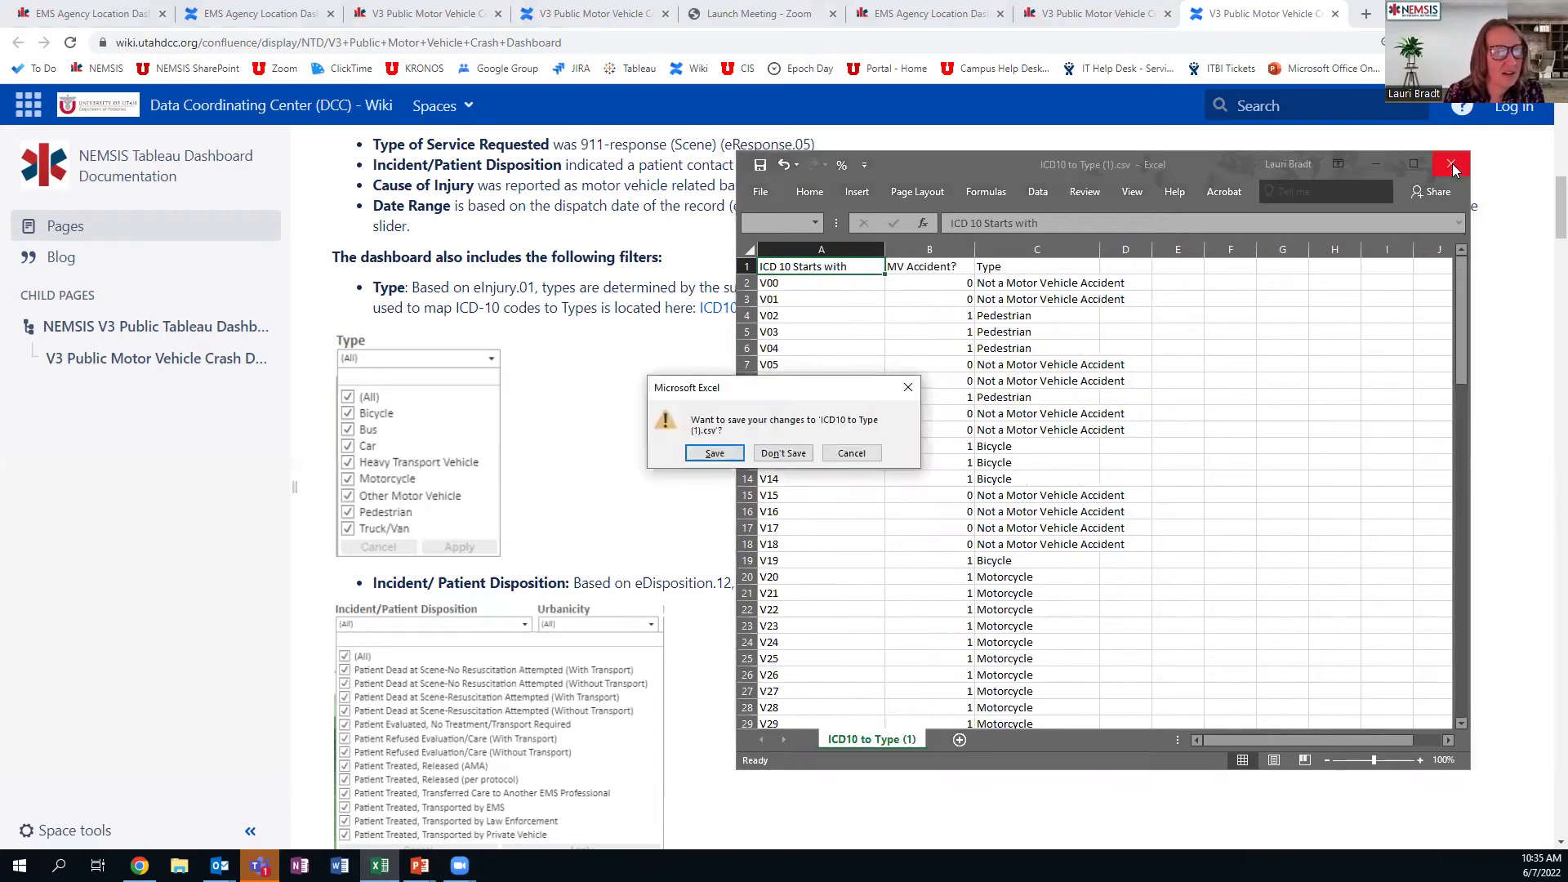
pyautogui.click(783, 453)
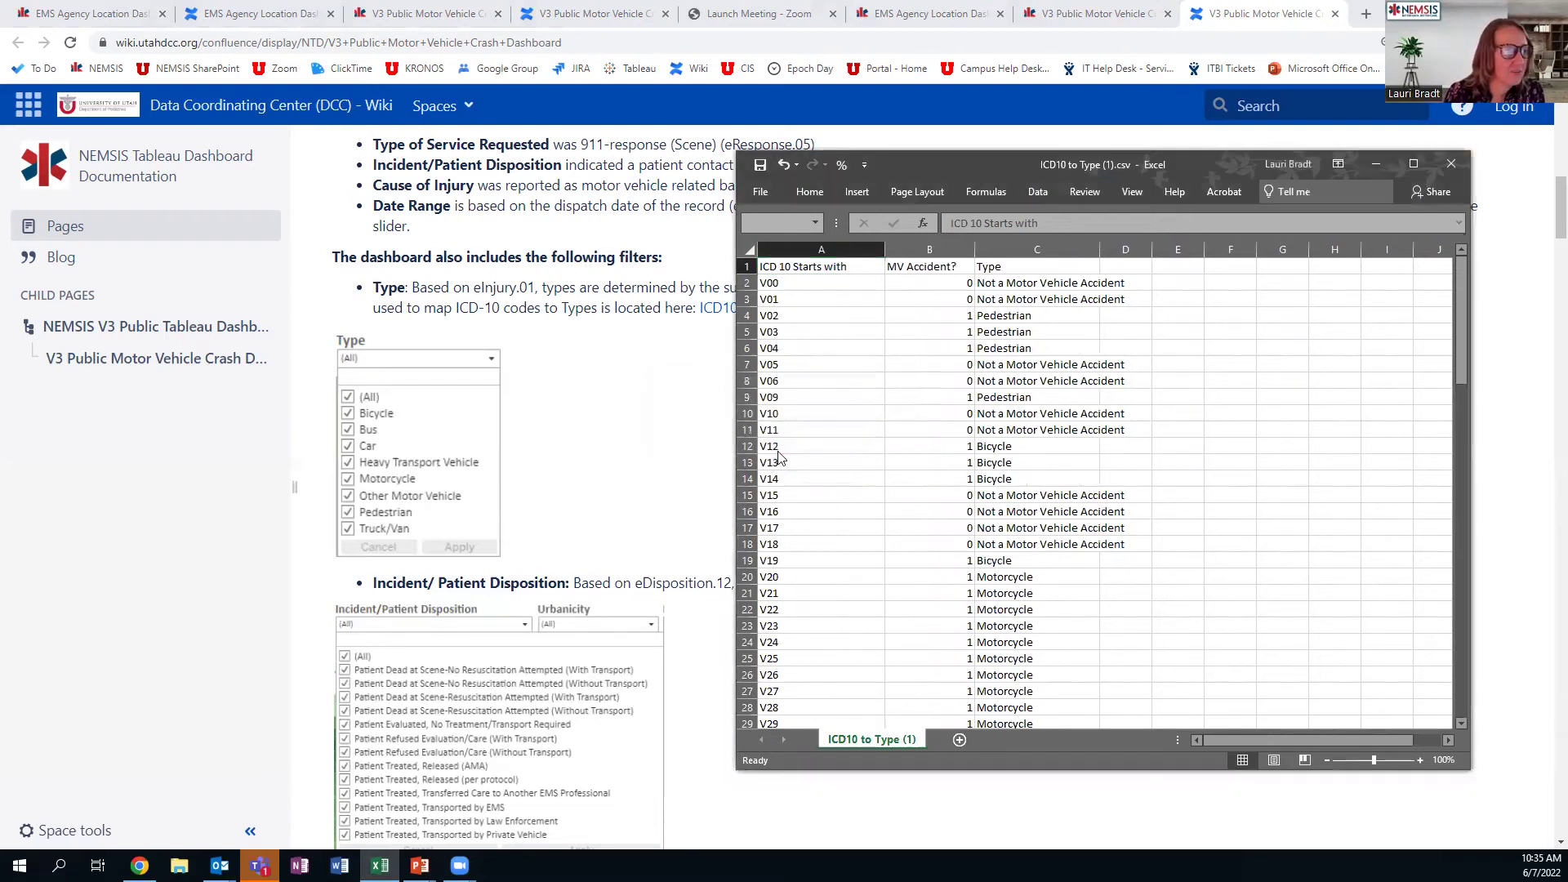
# Read the companion document's Incident/Patient Disposition, Urbanicity, NHTSA Region and Unit Dispatch Date filter descriptions.
pyautogui.scroll(-3, 968, 632)
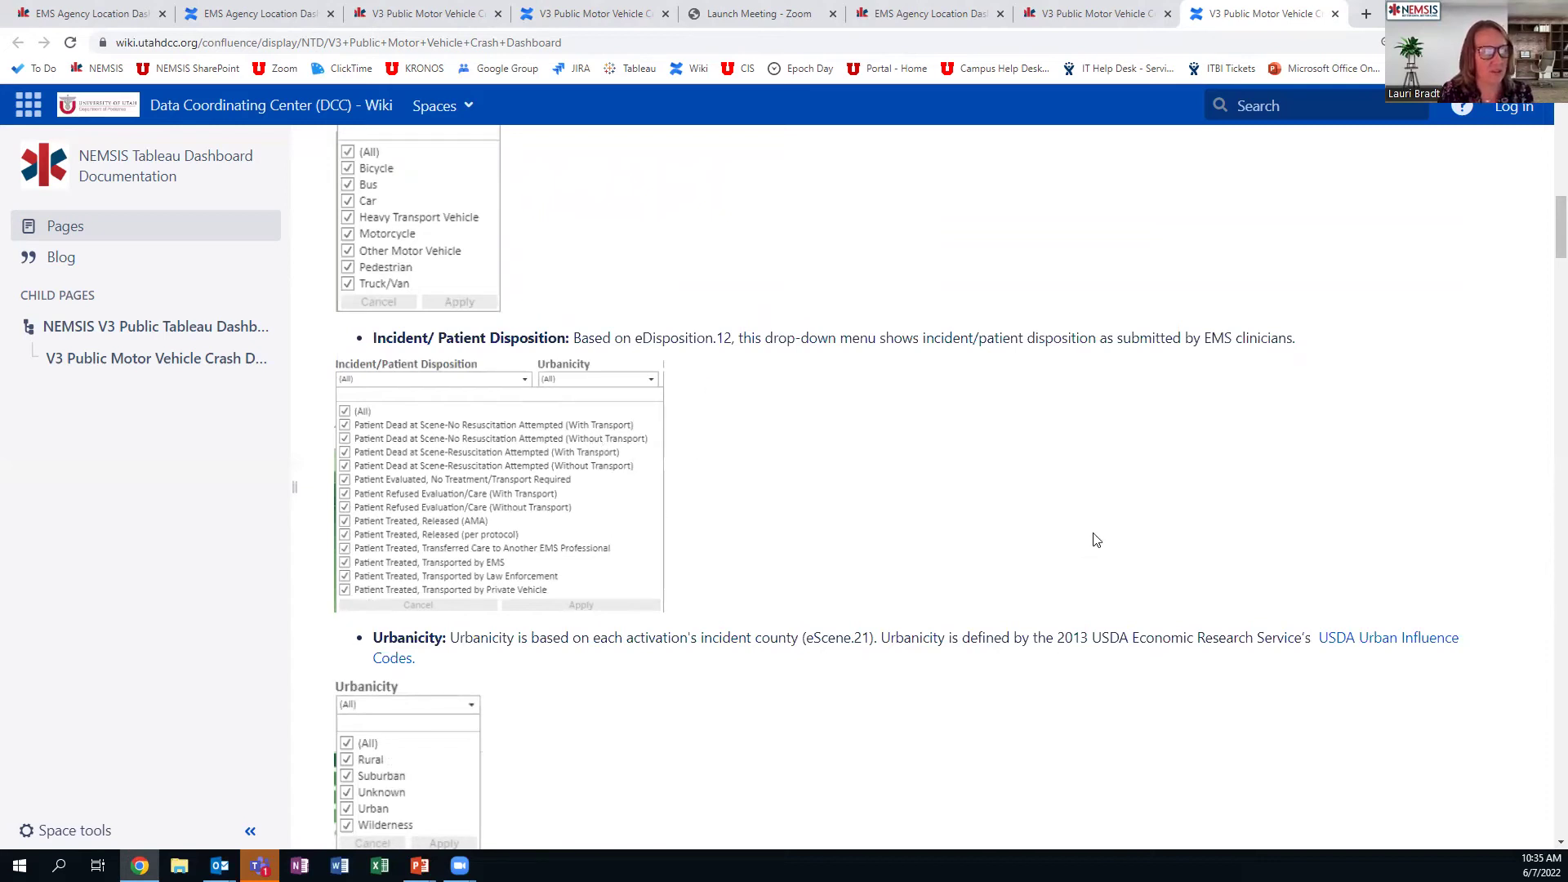
pyautogui.scroll(-2, 1069, 685)
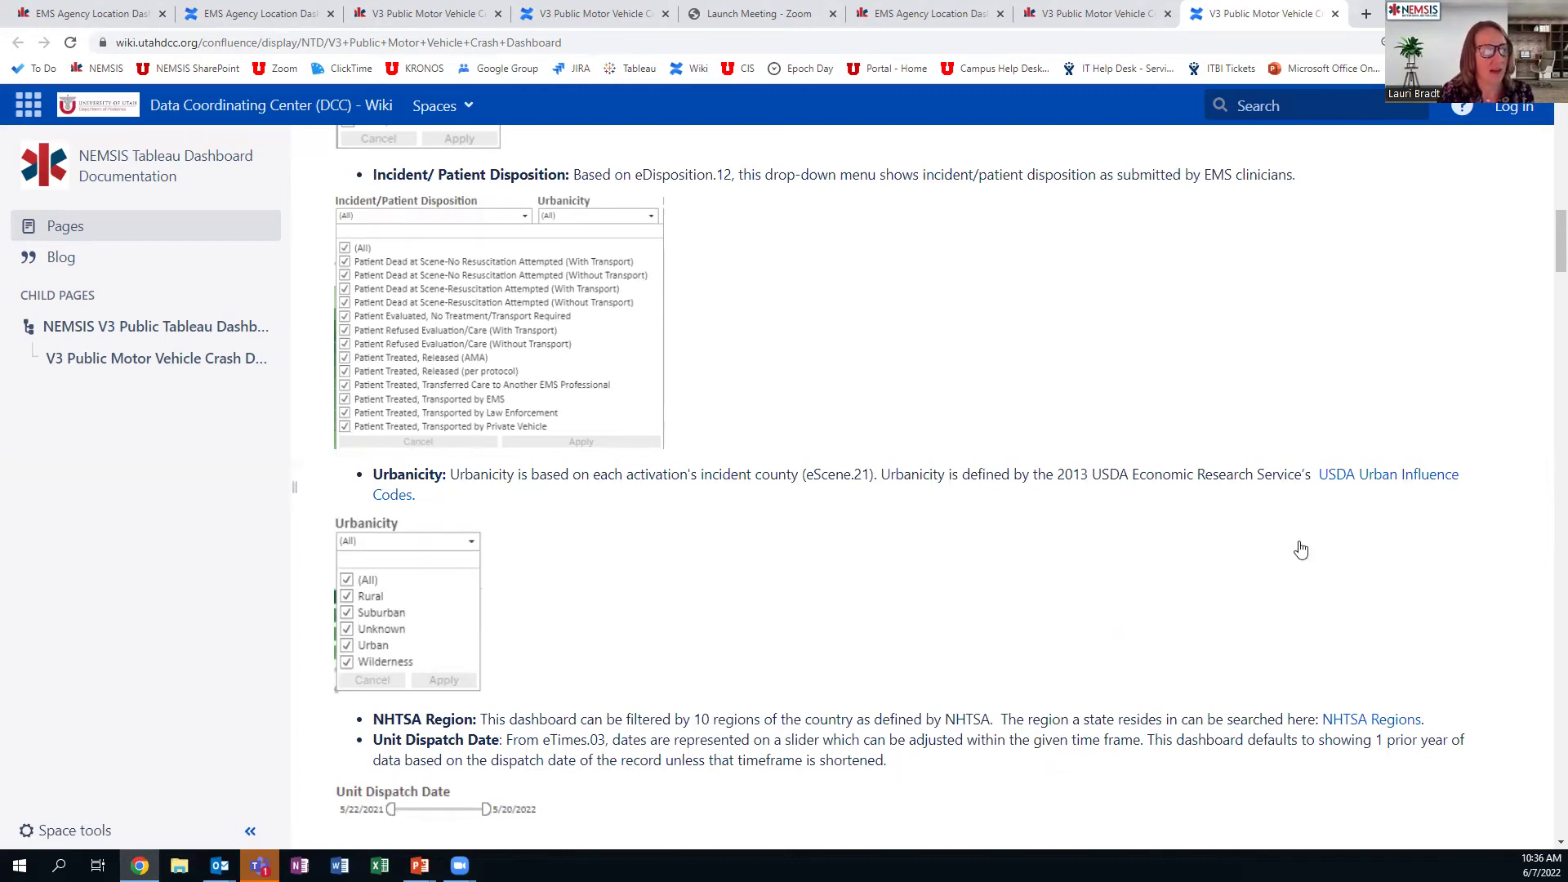
pyautogui.scroll(-2, 1282, 620)
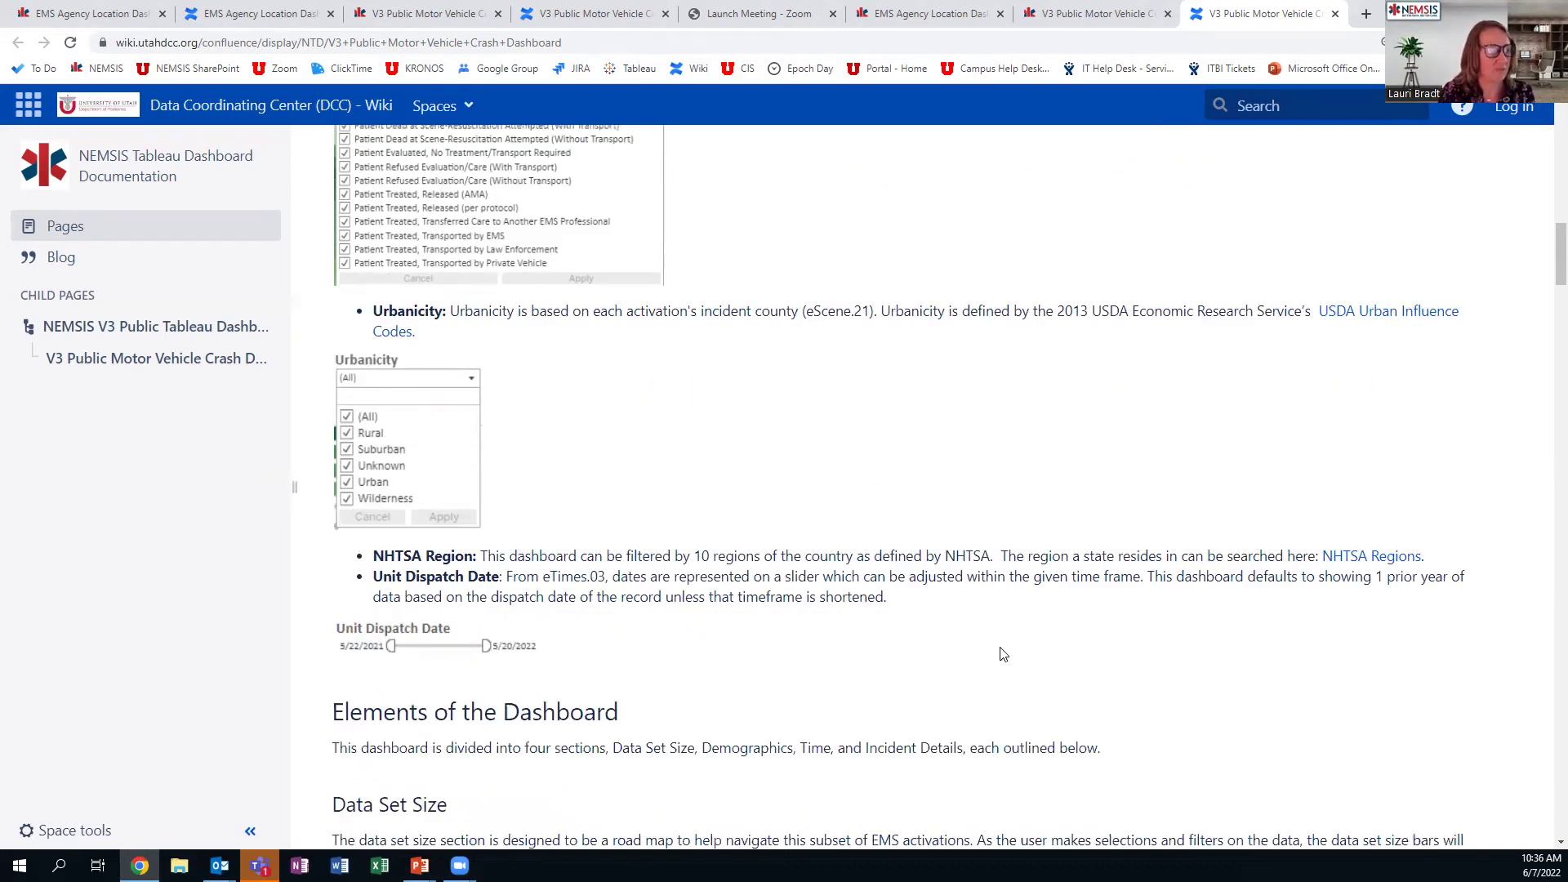
pyautogui.scroll(-1, 1011, 628)
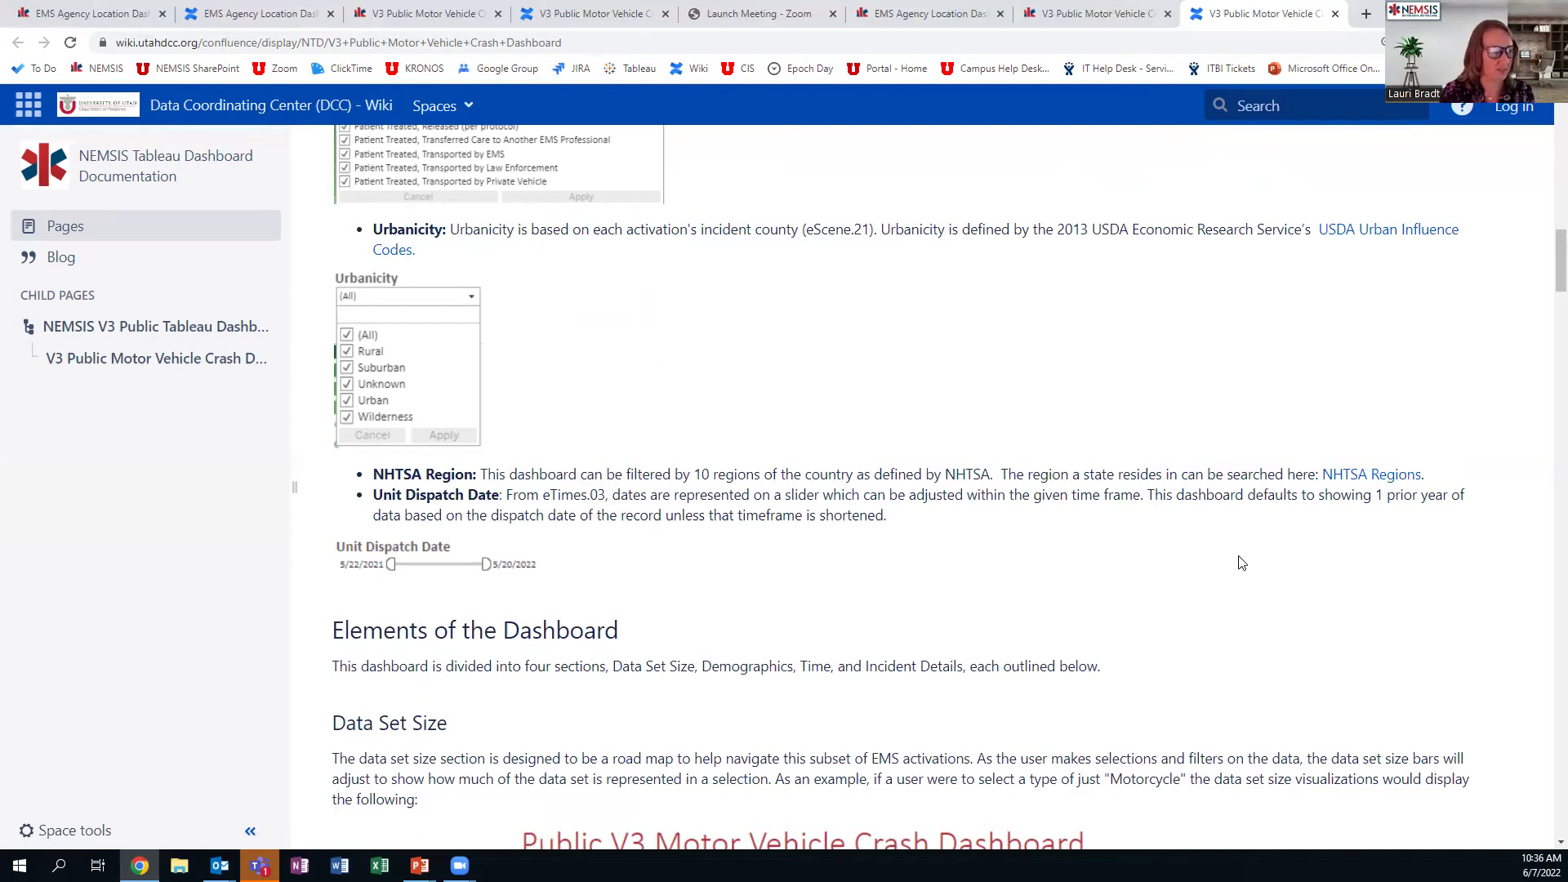
pyautogui.scroll(-2, 1241, 572)
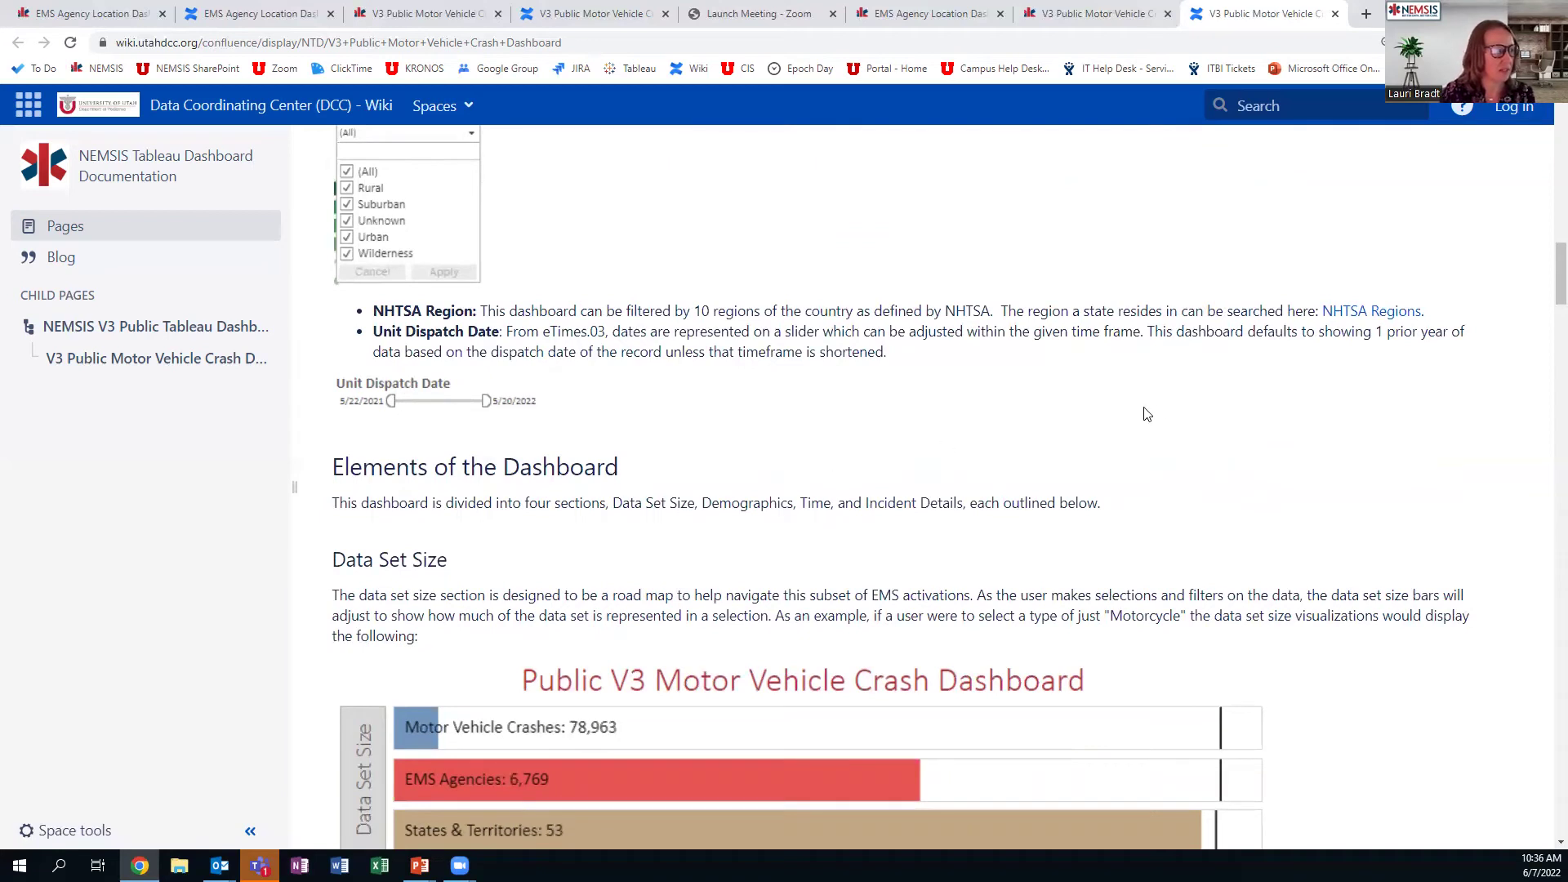
# Read the Data Set Size section with its Motorcycle example and the Age and Gender Visualization description.
pyautogui.scroll(-1, 1222, 453)
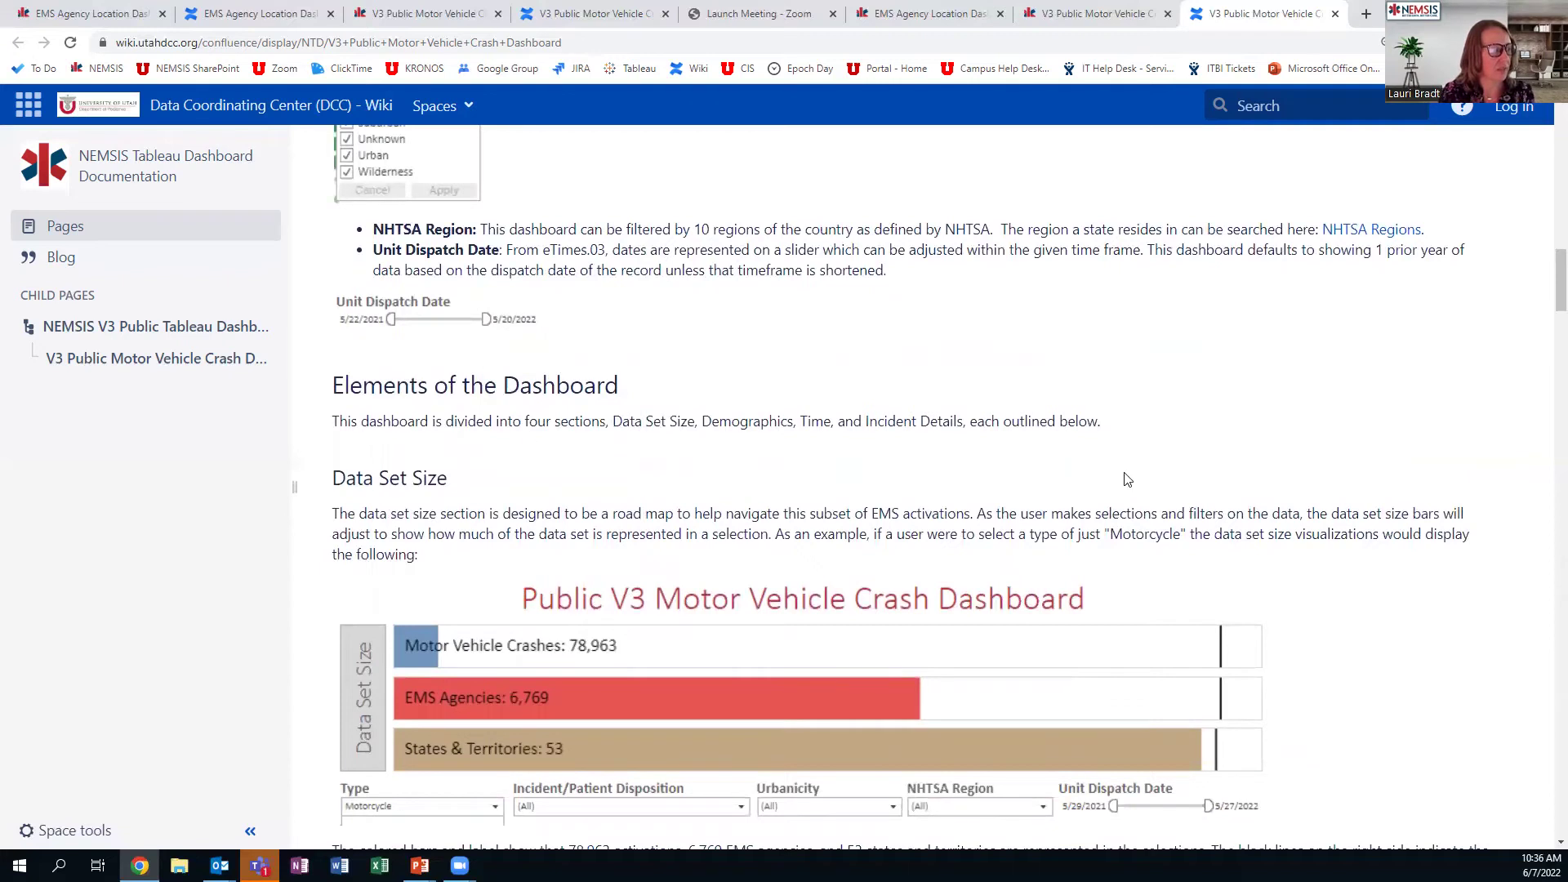
pyautogui.scroll(-3, 1265, 494)
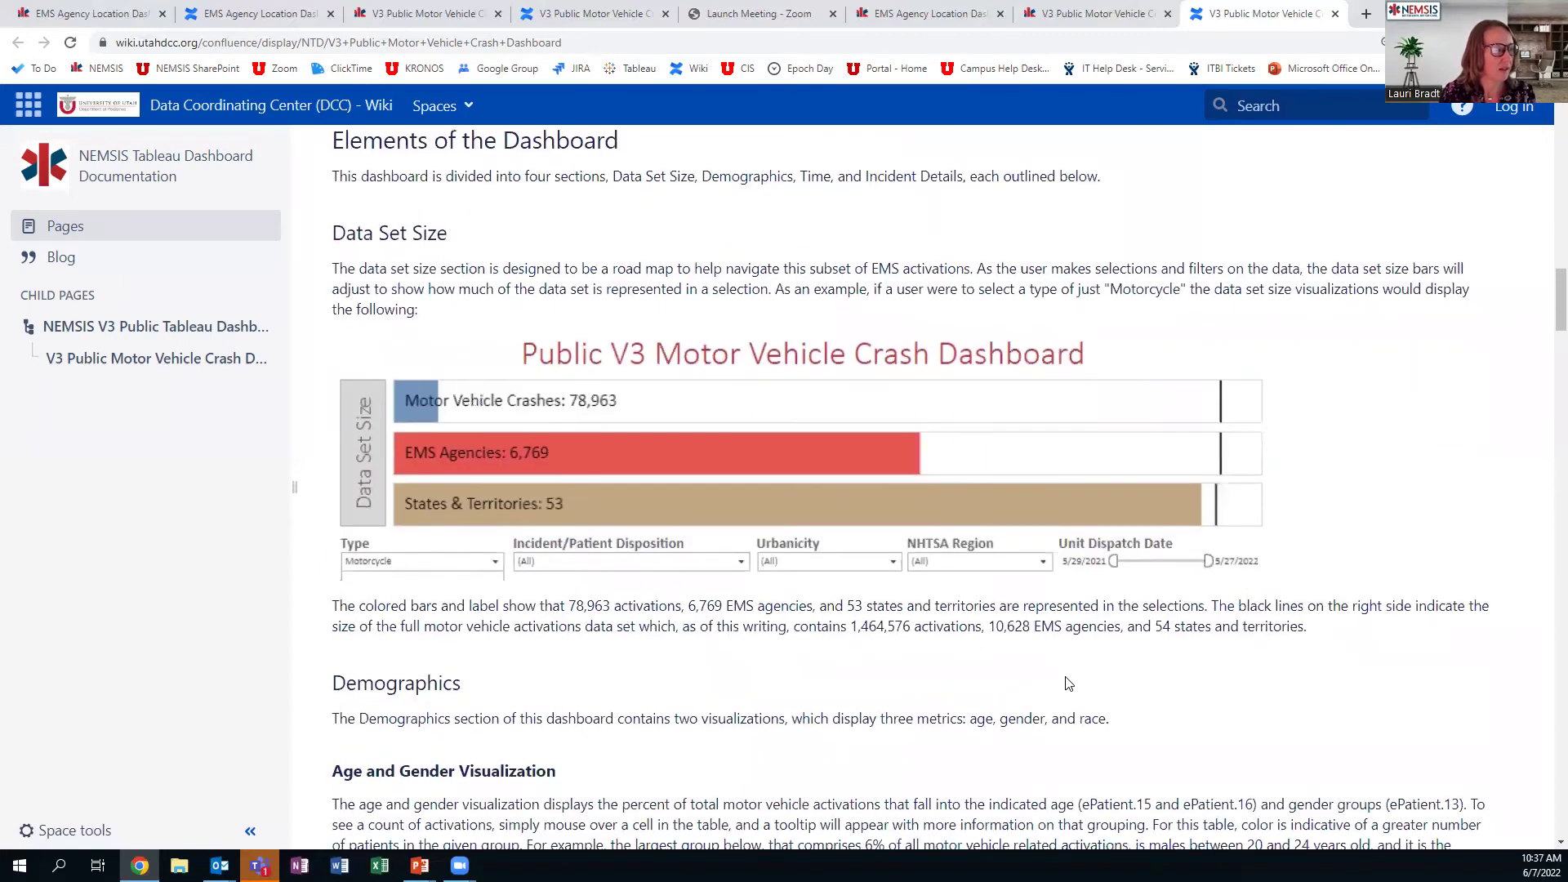
pyautogui.scroll(-1, 878, 328)
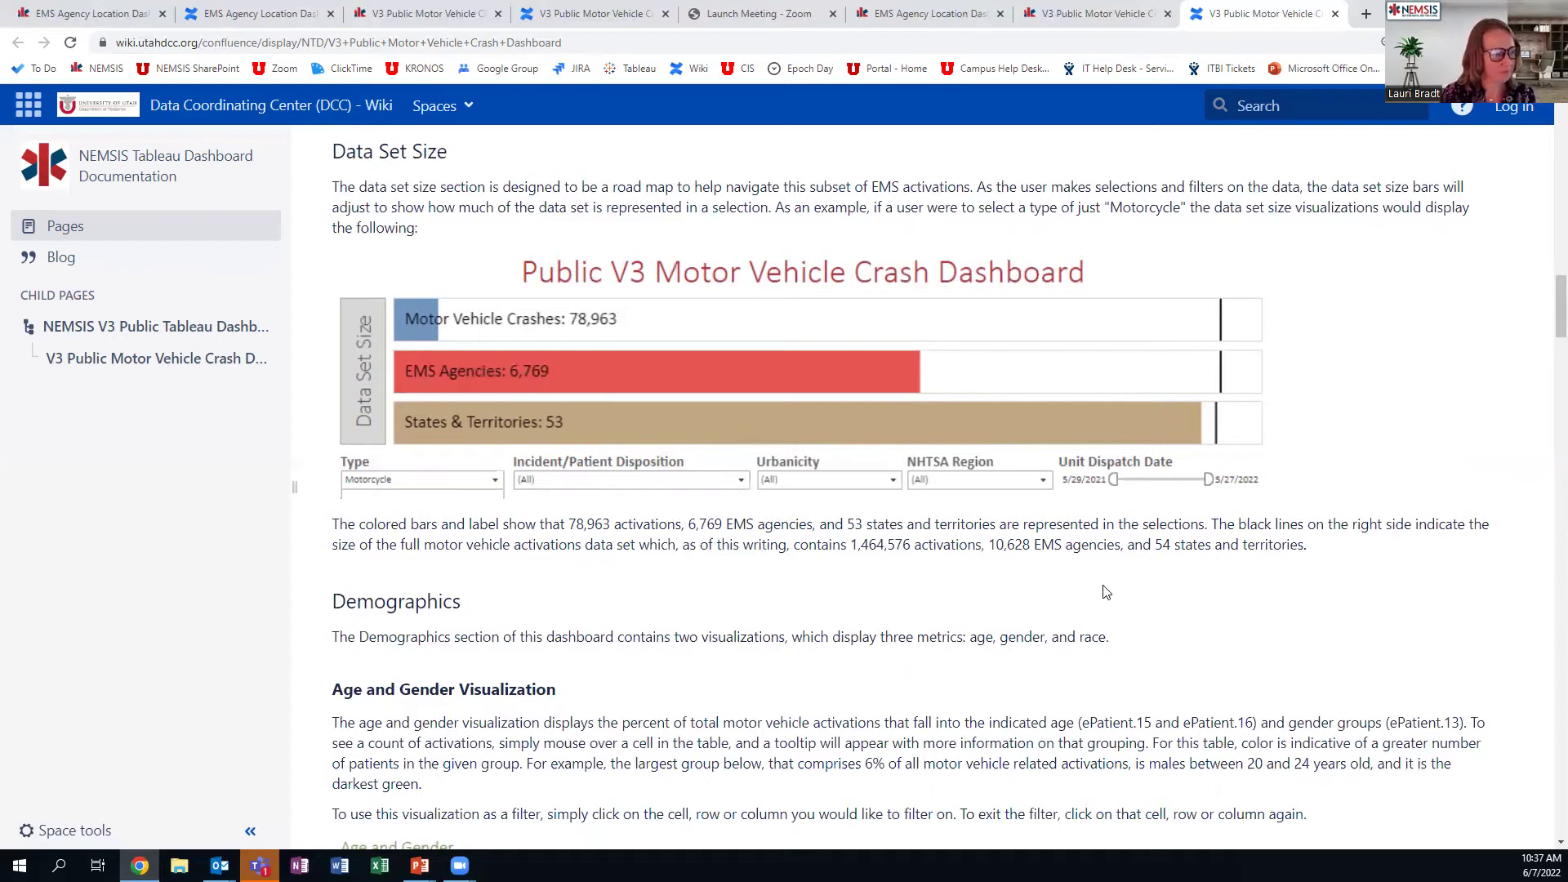
pyautogui.scroll(-2, 1016, 581)
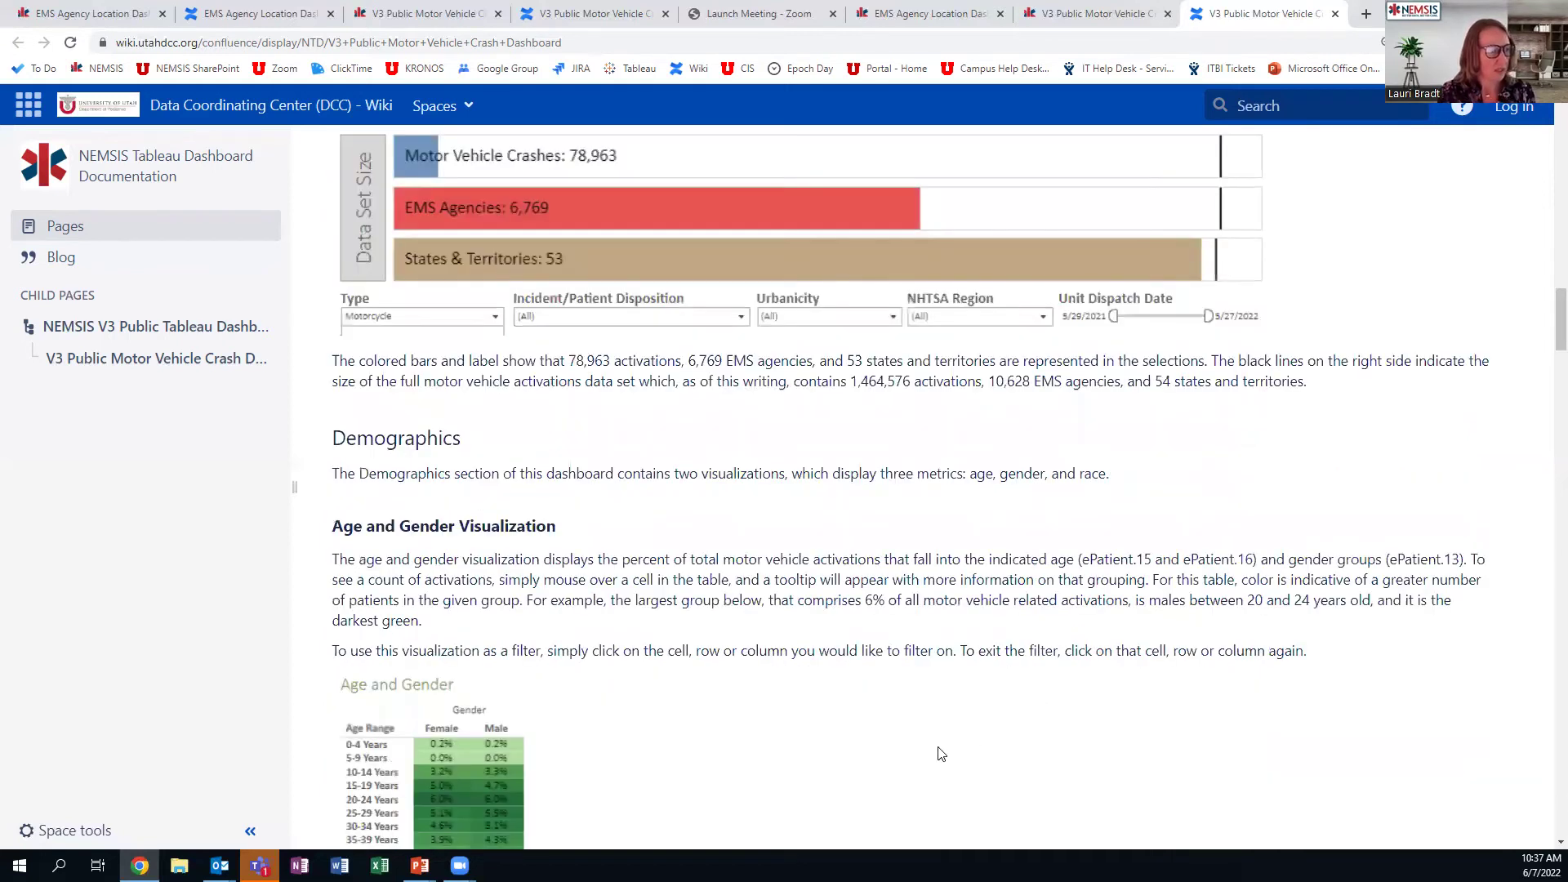
pyautogui.scroll(-1, 955, 739)
pyautogui.scroll(-3, 989, 702)
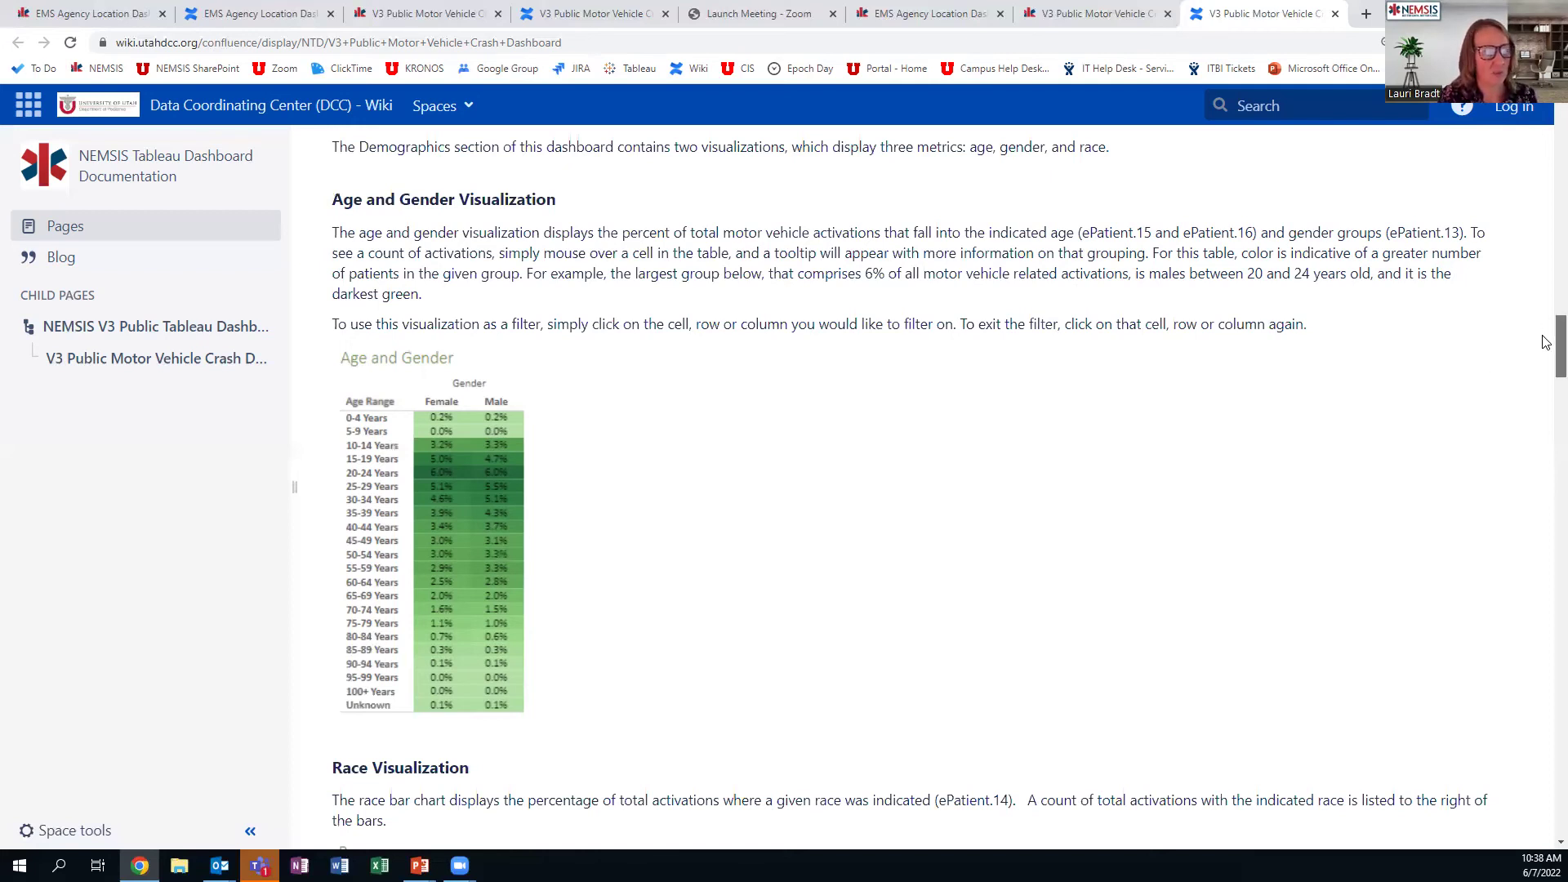
pyautogui.scroll(-1, 1546, 343)
# Review the Race, Dispatch Time, and Dispatch Month and Year visualization descriptions in the companion document.
pyautogui.moveTo(1546, 347); pyautogui.dragTo(1546, 391)
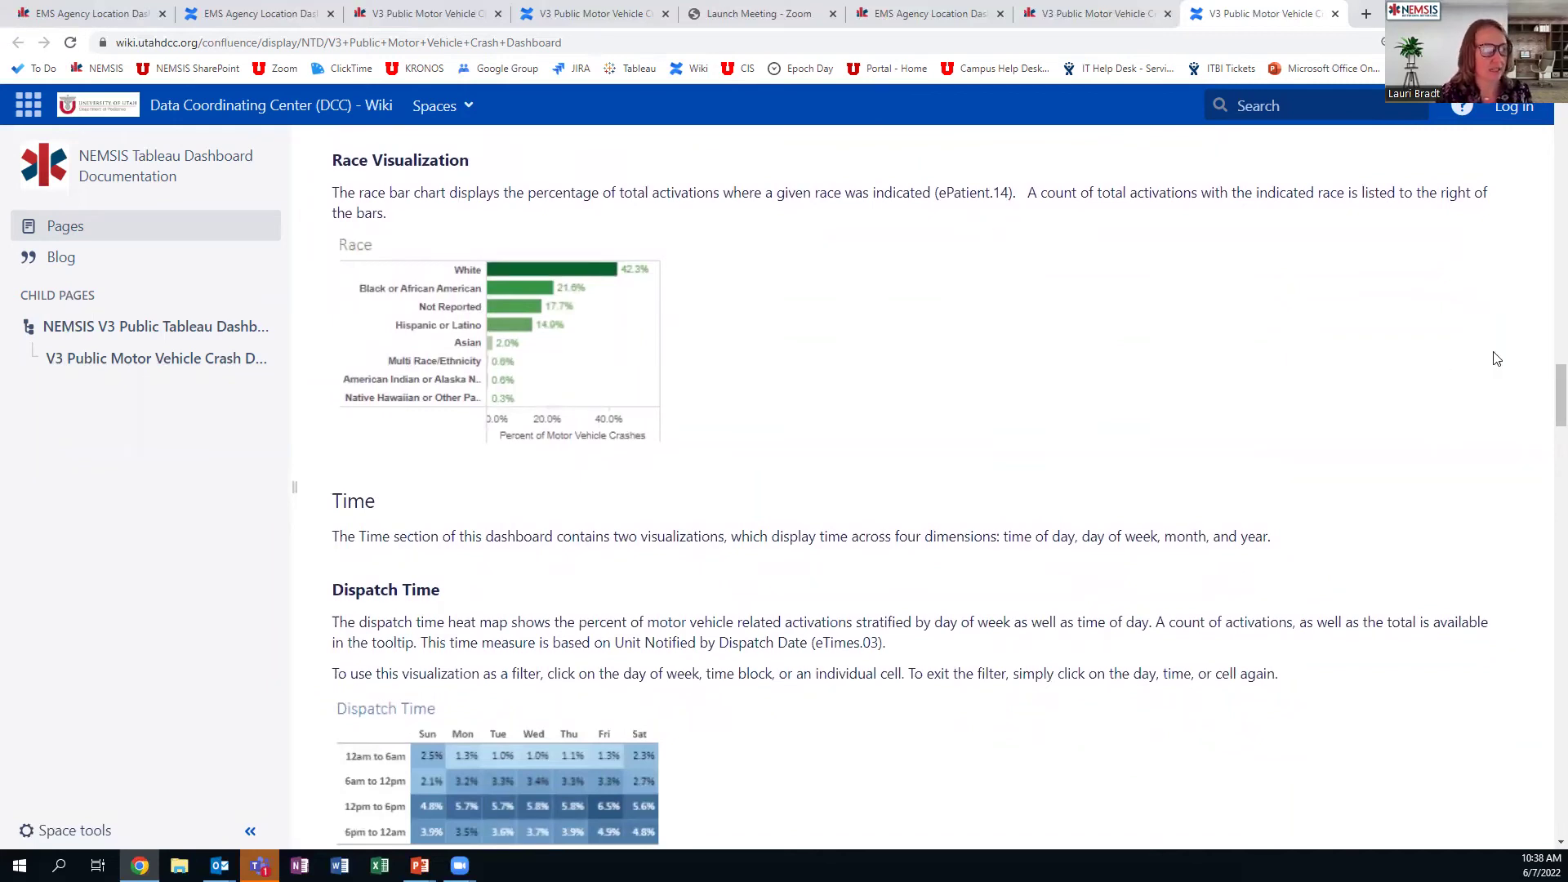
pyautogui.scroll(-4, 1546, 408)
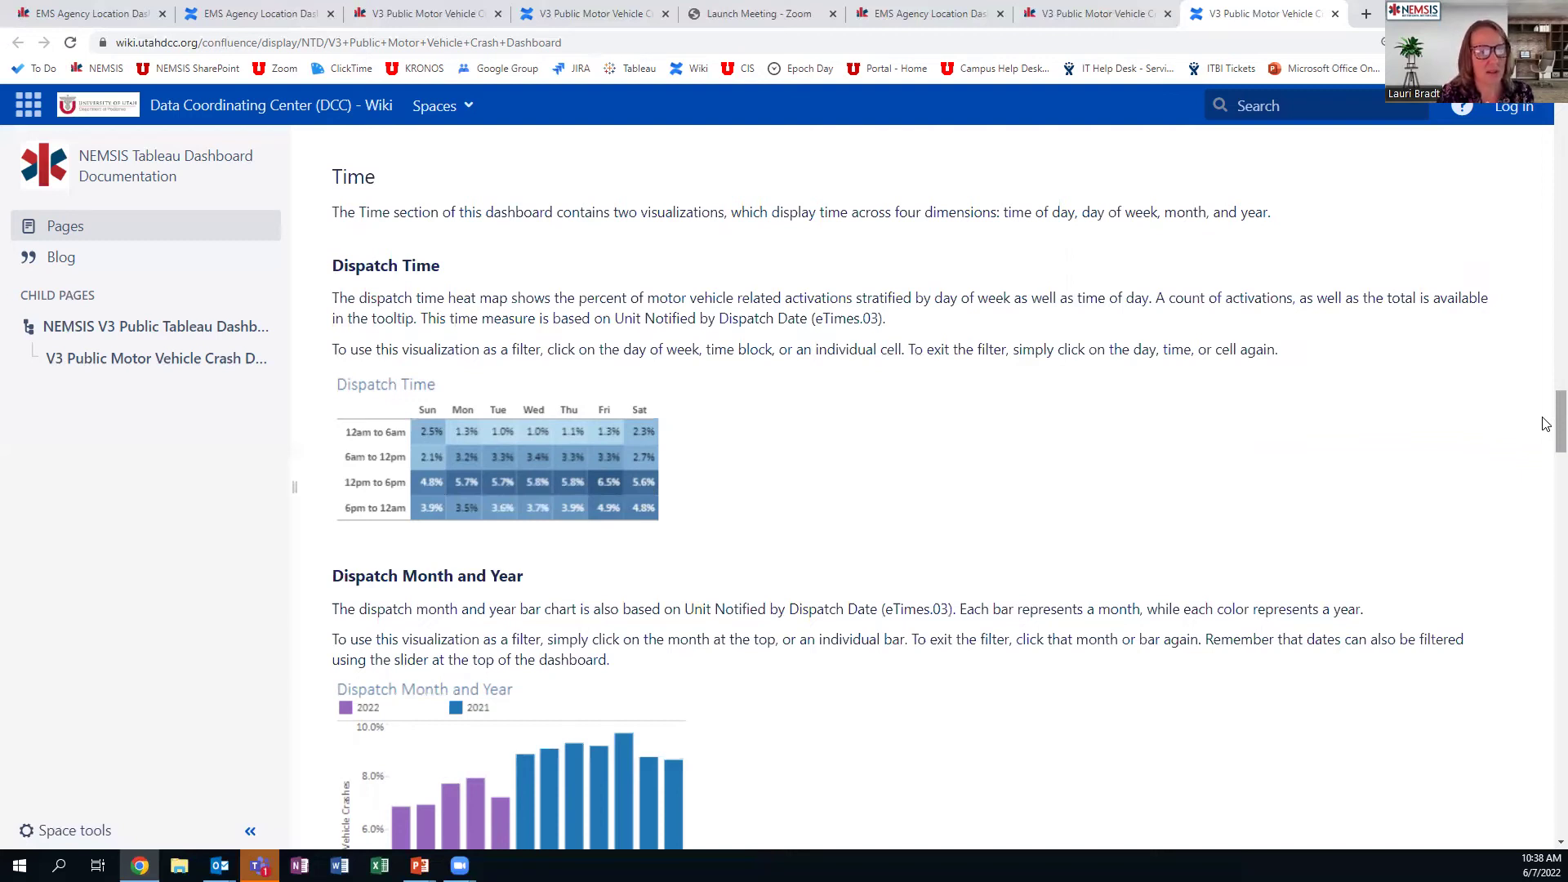
pyautogui.moveTo(1546, 424); pyautogui.dragTo(1545, 456)
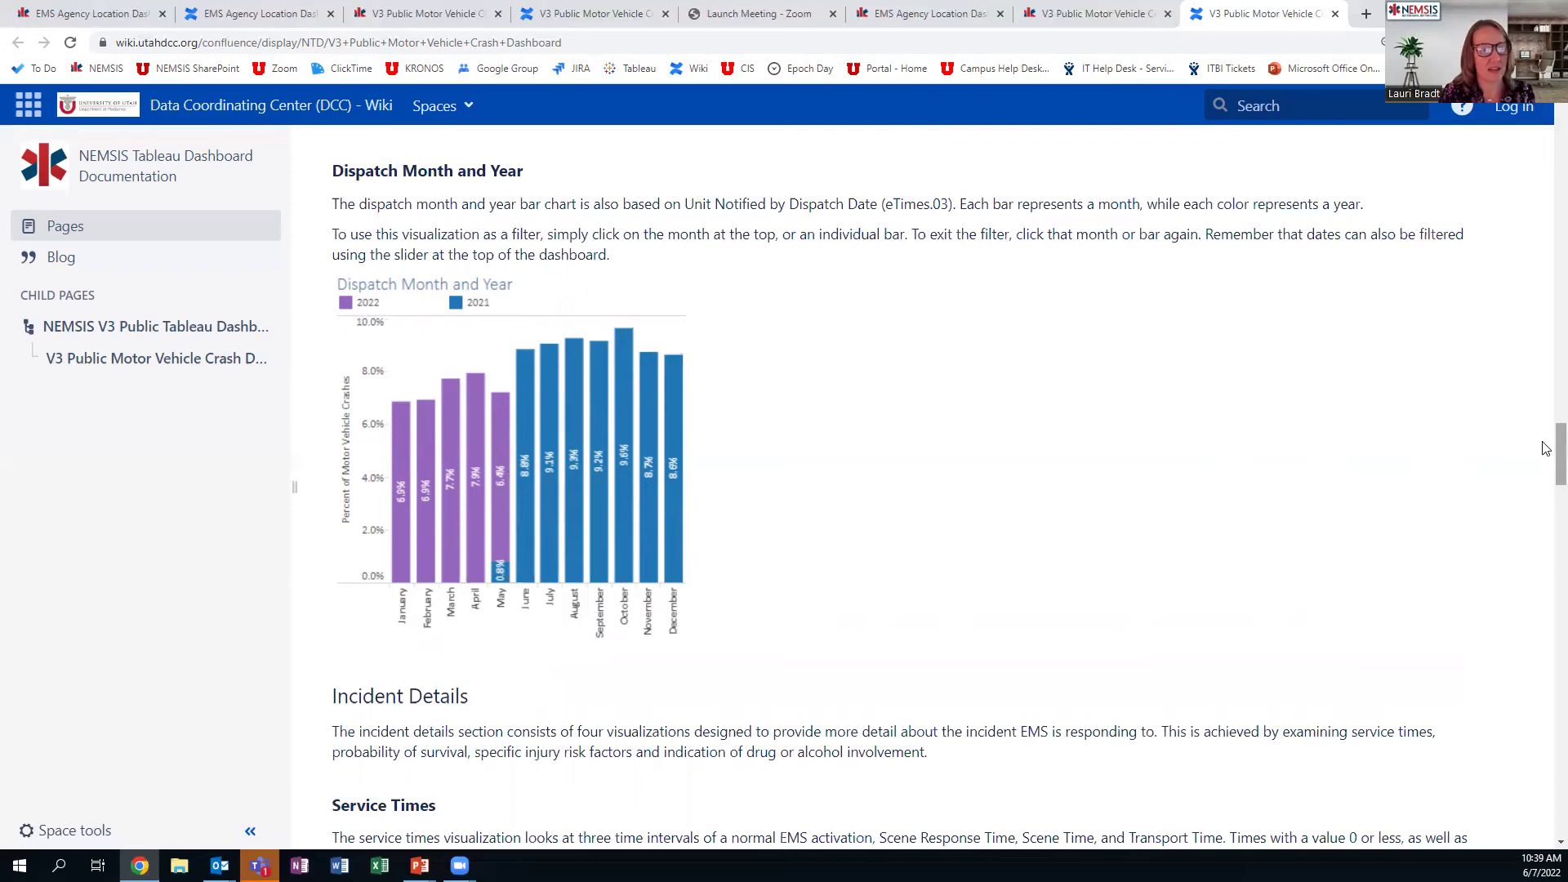
# Examine the Service Times definitions, the options for choosing a service time, and the Transport Time chart example.
pyautogui.moveTo(1545, 448); pyautogui.dragTo(1547, 500)
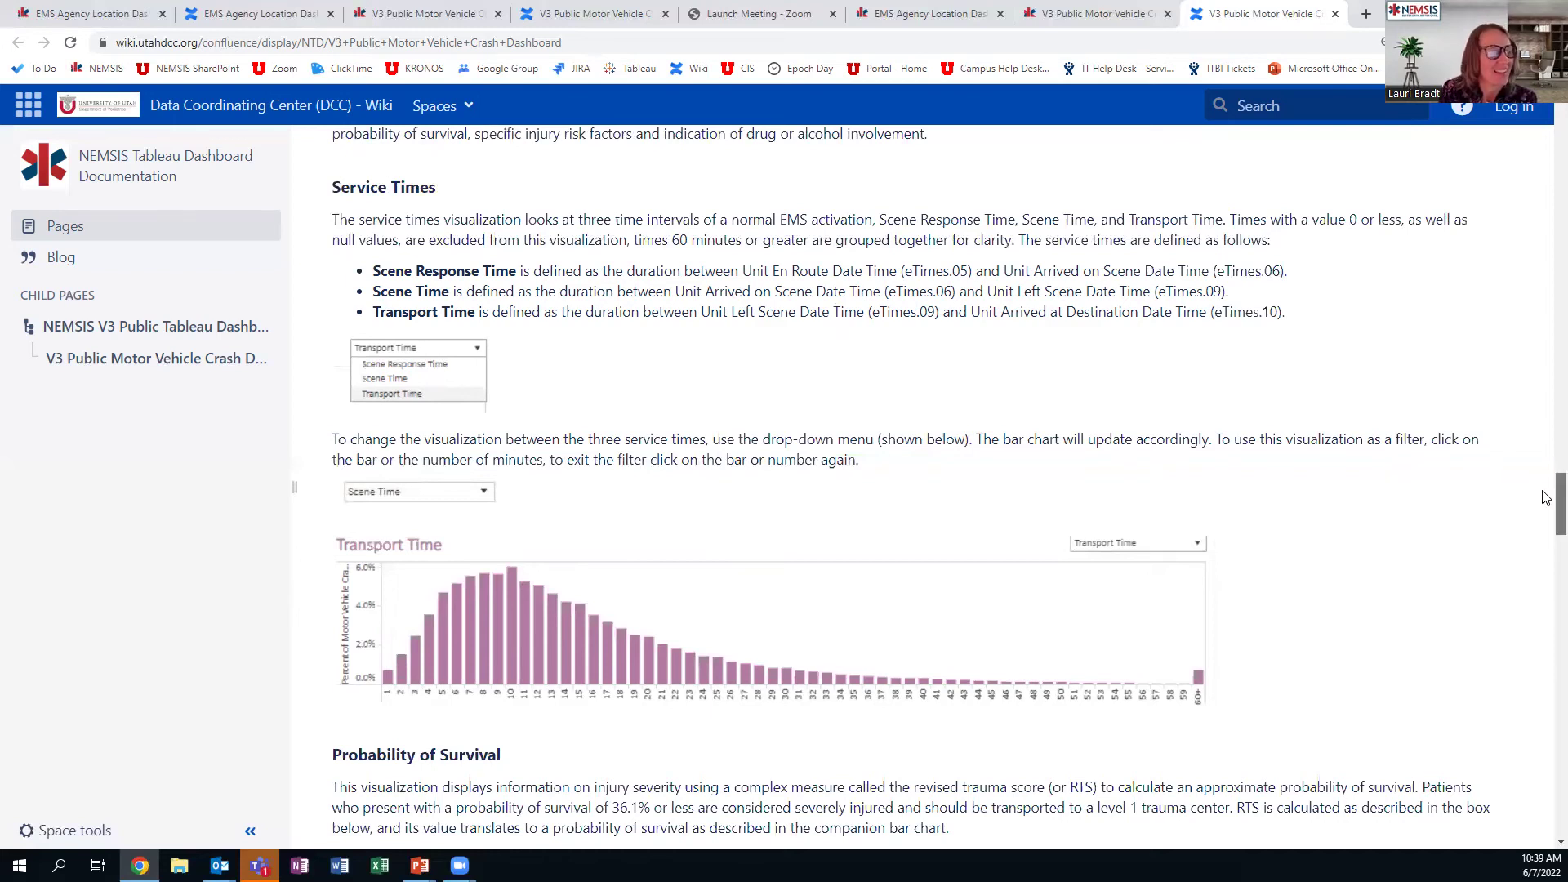
pyautogui.scroll(-2, 1545, 512)
pyautogui.scroll(-2, 1544, 513)
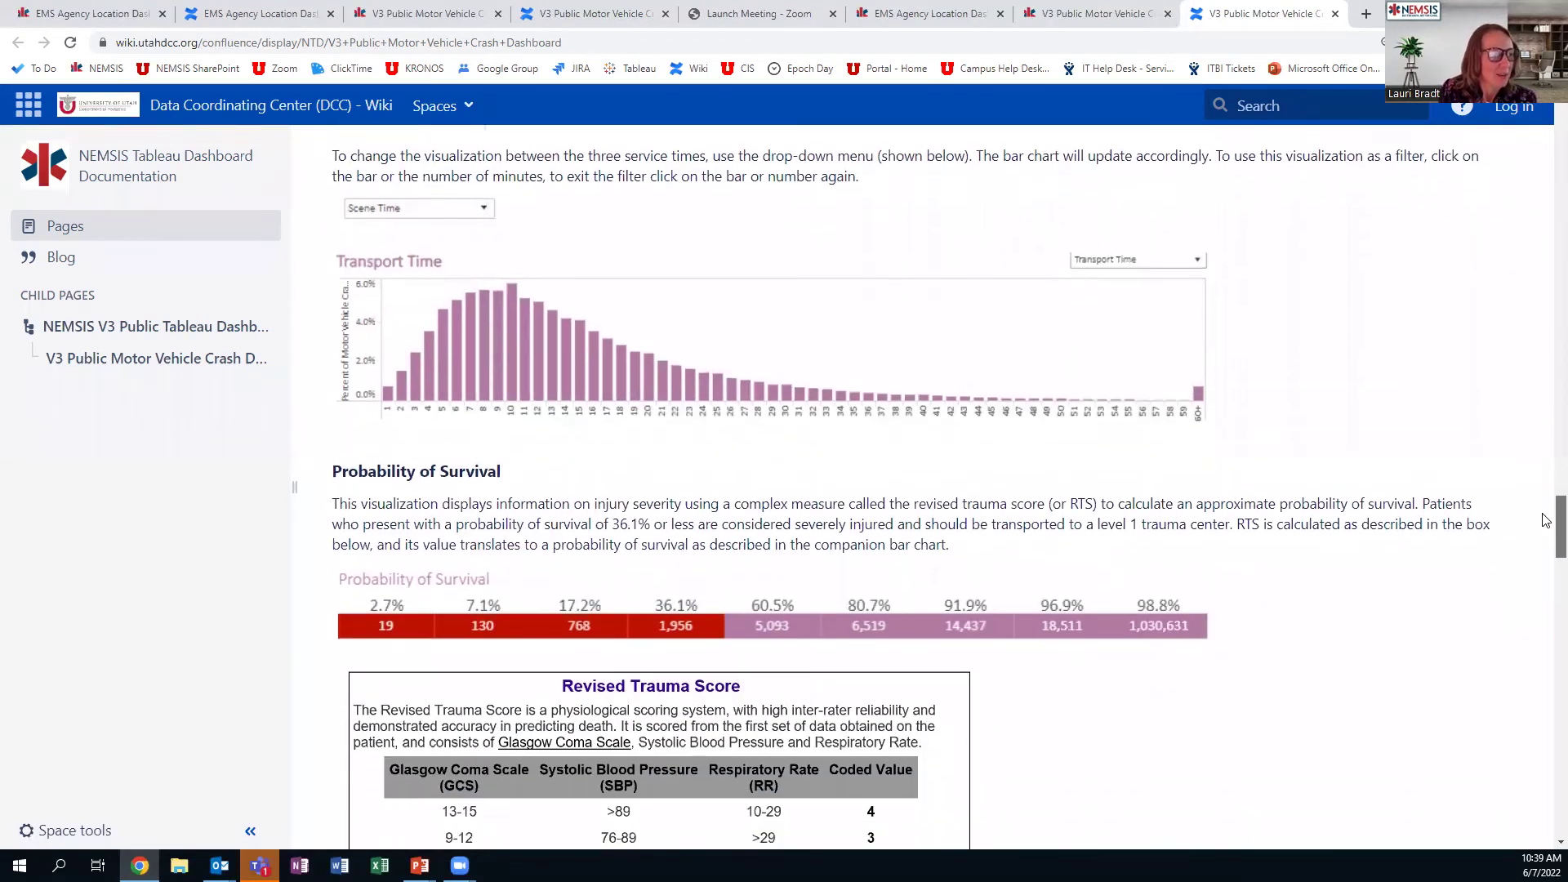
pyautogui.scroll(-1, 1545, 520)
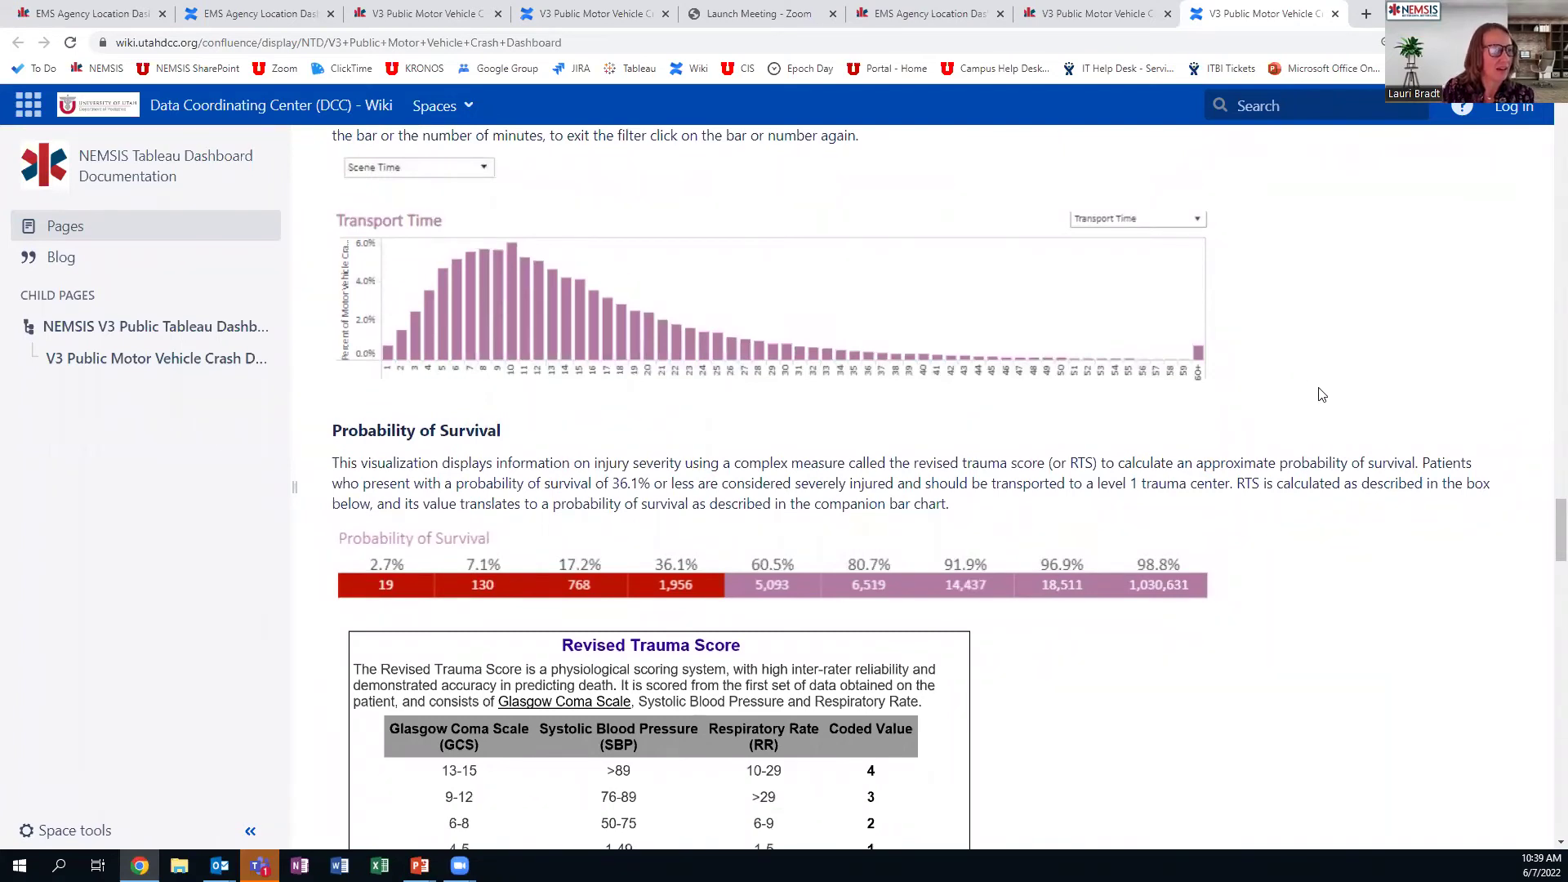
pyautogui.scroll(1, 1337, 417)
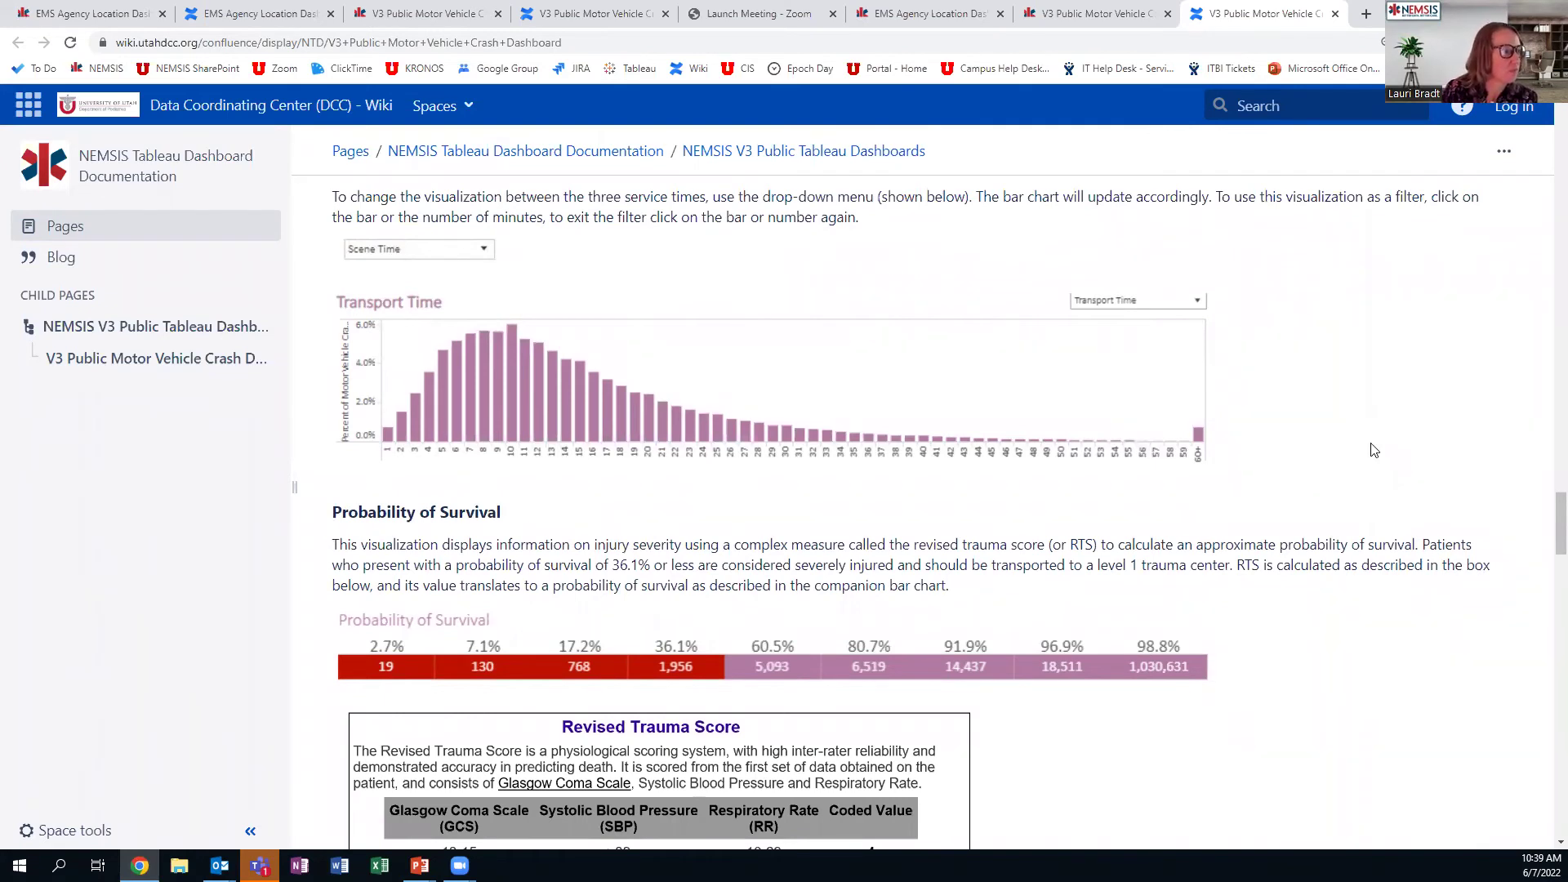
pyautogui.scroll(2, 1372, 450)
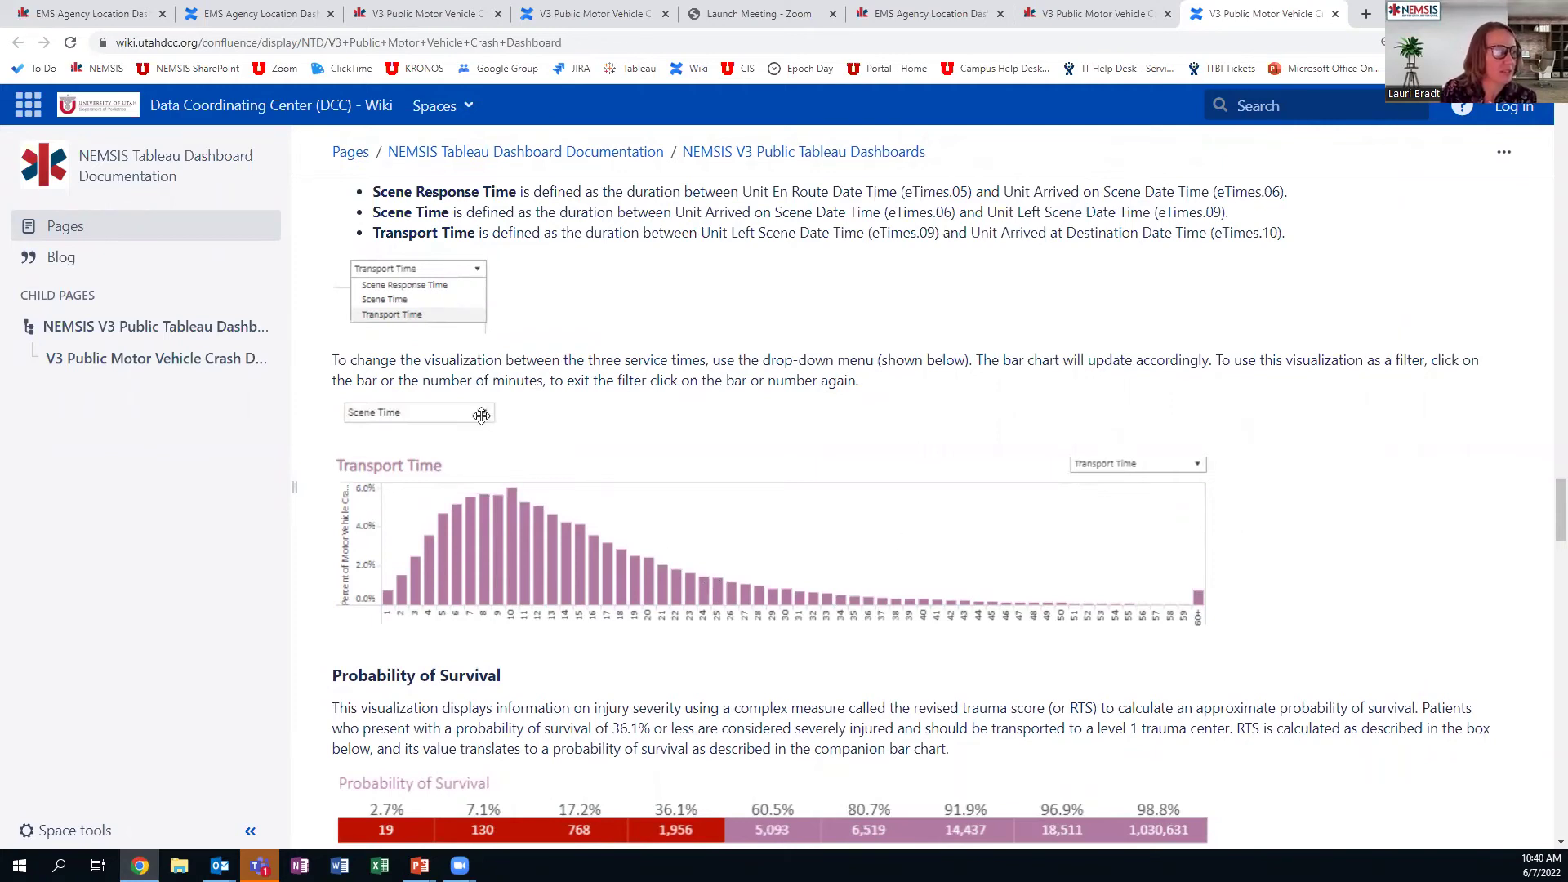
pyautogui.scroll(-3, 1331, 498)
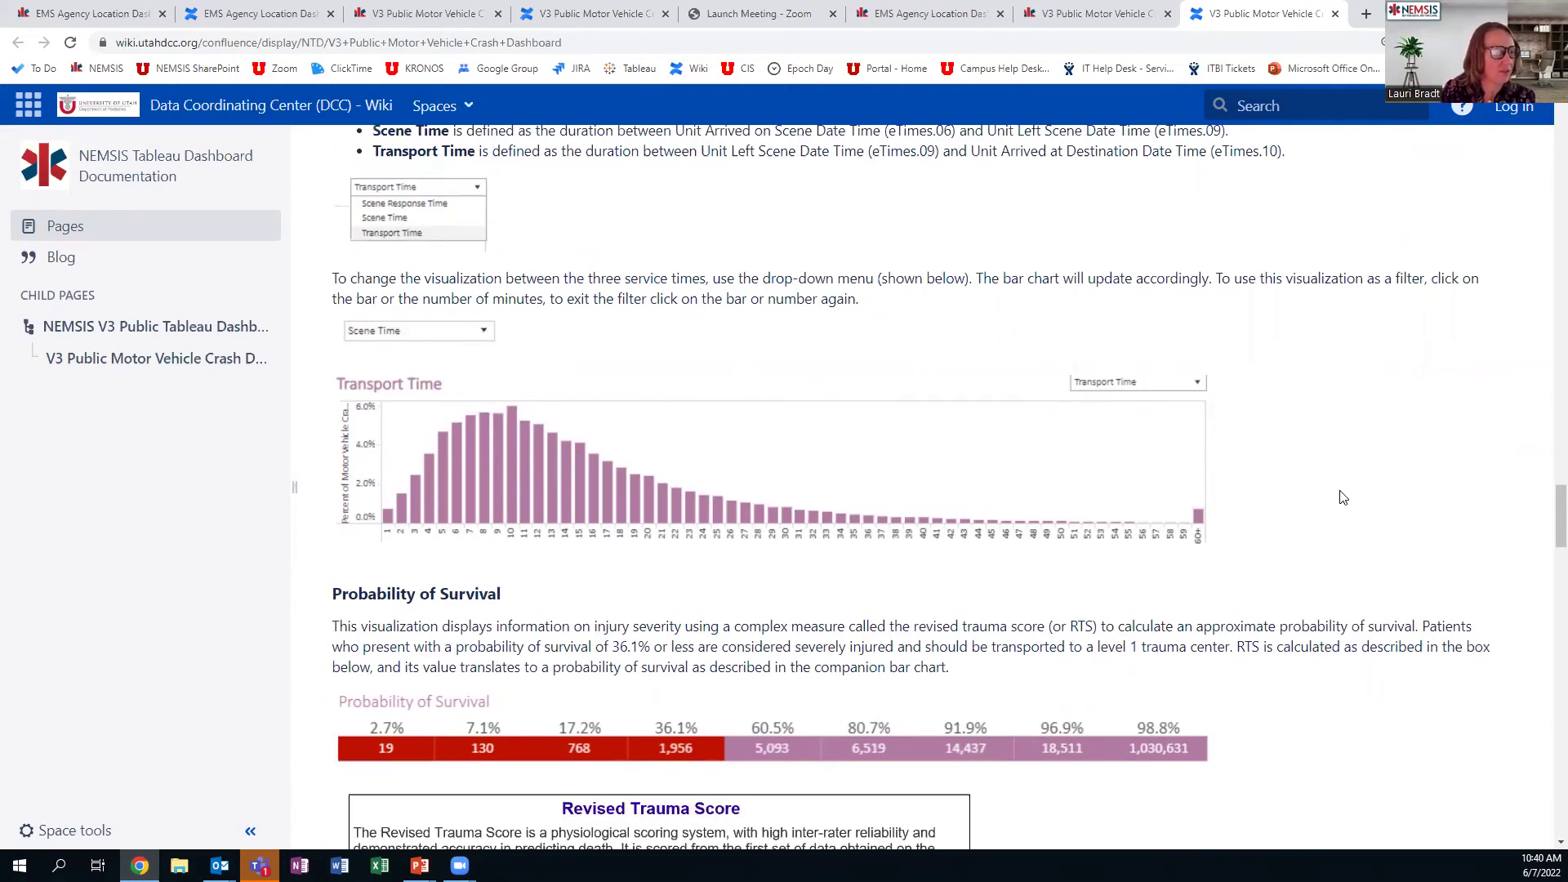
# Study the Probability of Survival section, including the Revised Trauma Score table and the survival probability chart.
pyautogui.scroll(-3, 1319, 621)
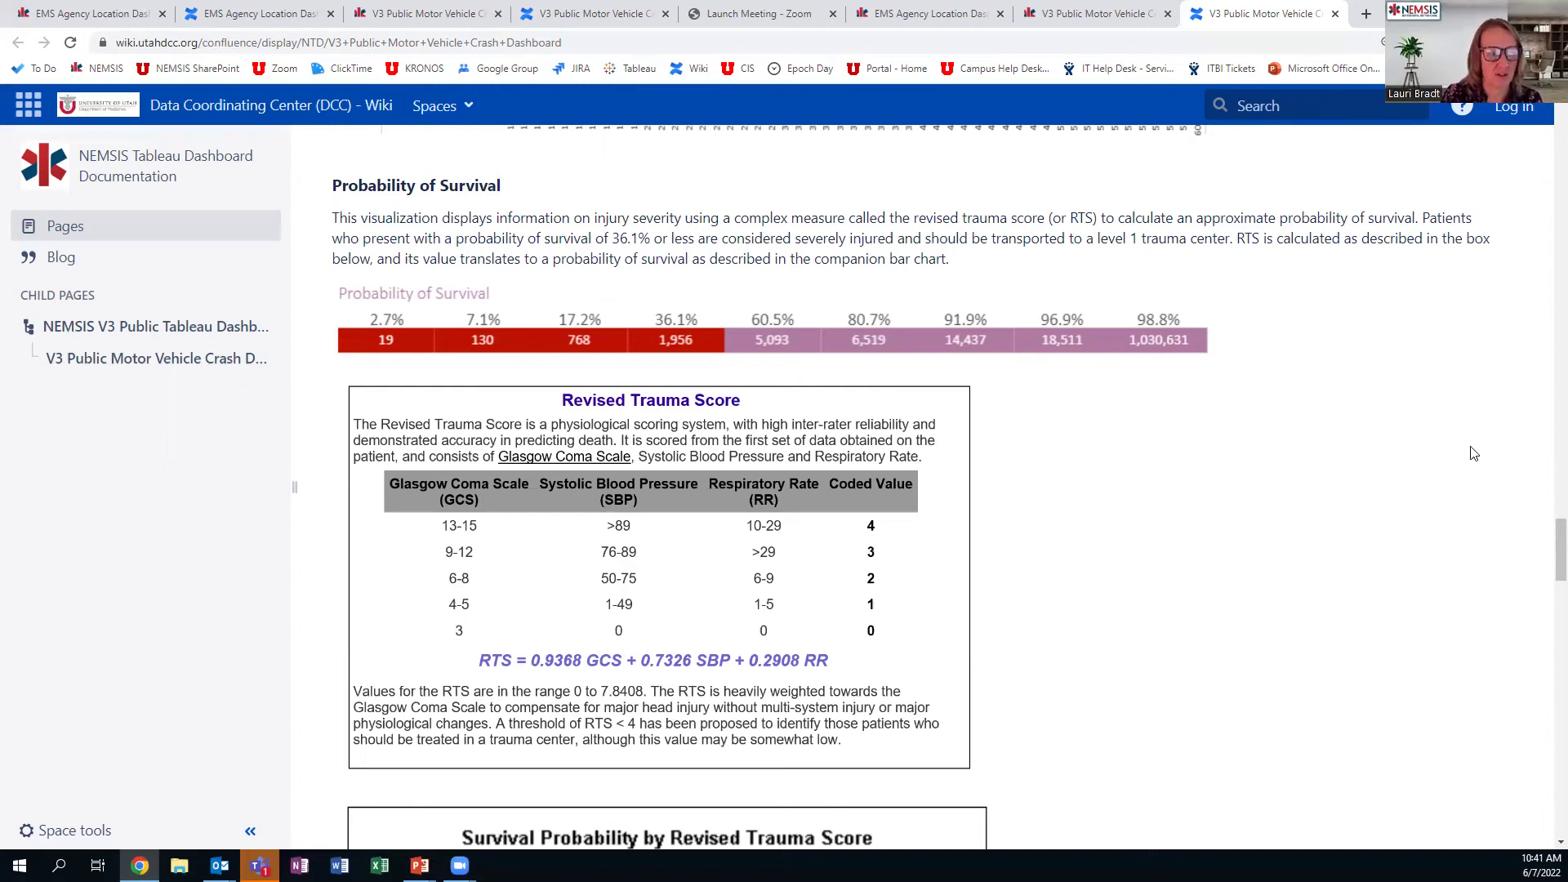
pyautogui.scroll(-1, 1545, 574)
pyautogui.scroll(-5, 1546, 574)
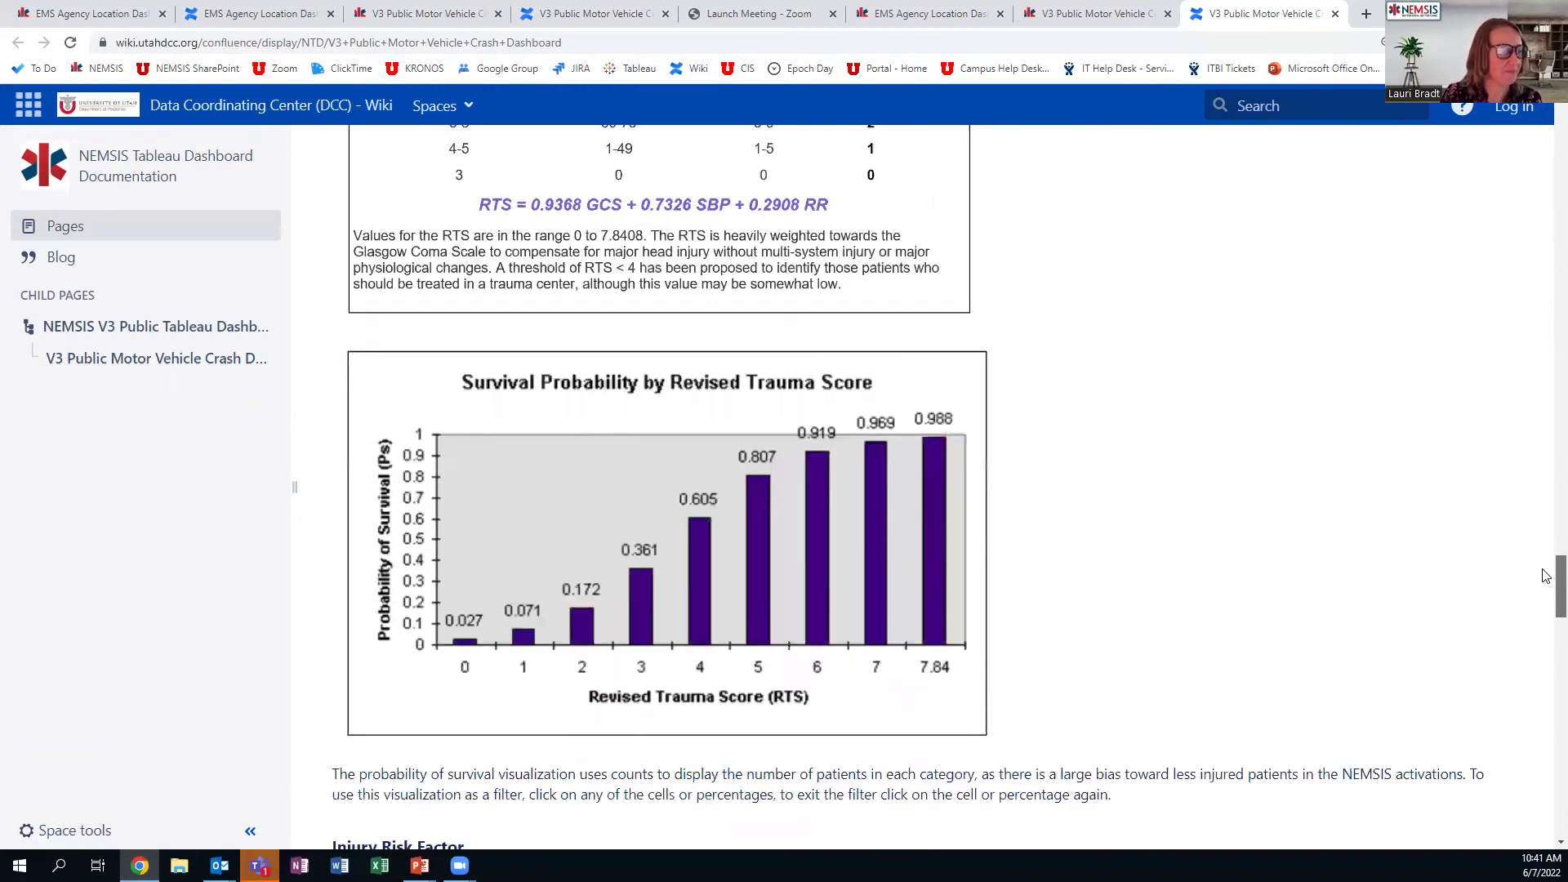
pyautogui.scroll(-3, 1546, 575)
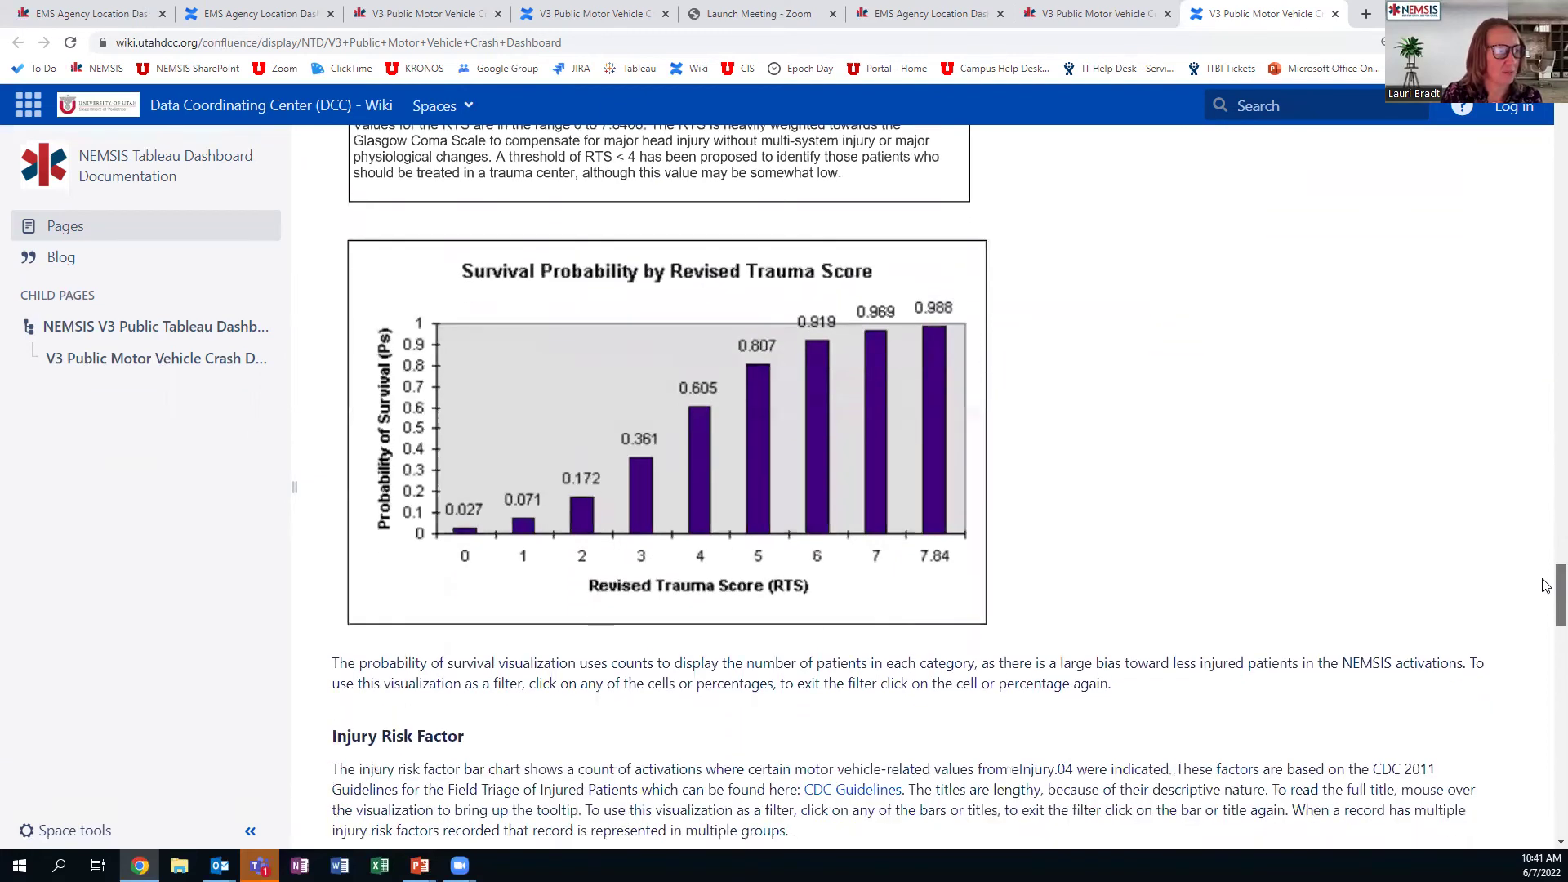
# Read the Injury Risk Factor and Type of Drug/Alcohol Indication descriptions under Incident Details.
pyautogui.scroll(-5, 1546, 592)
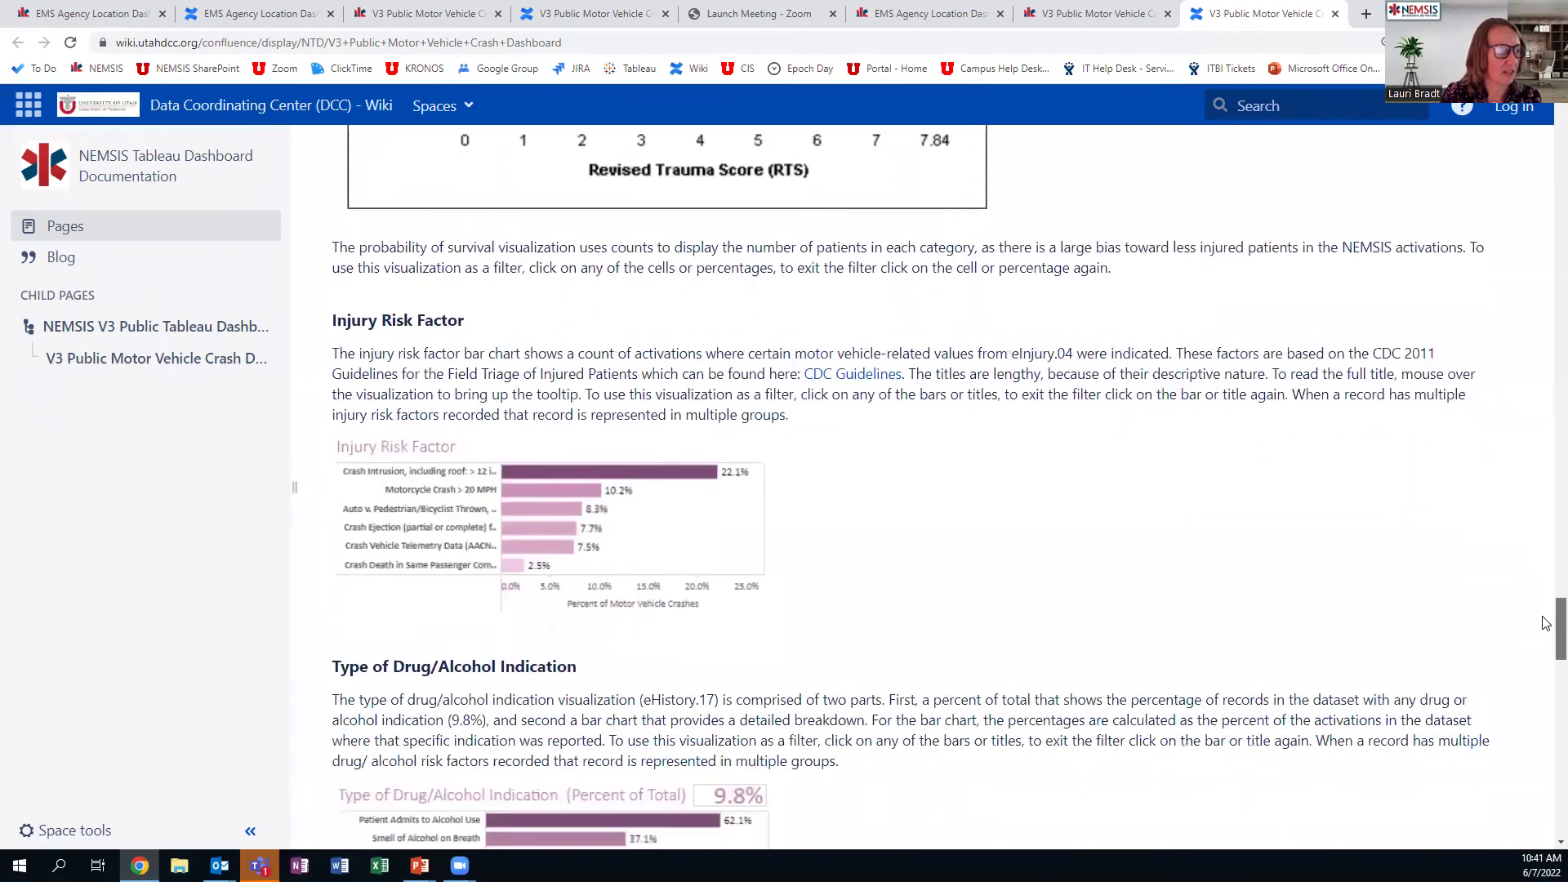
pyautogui.scroll(-1, 1545, 626)
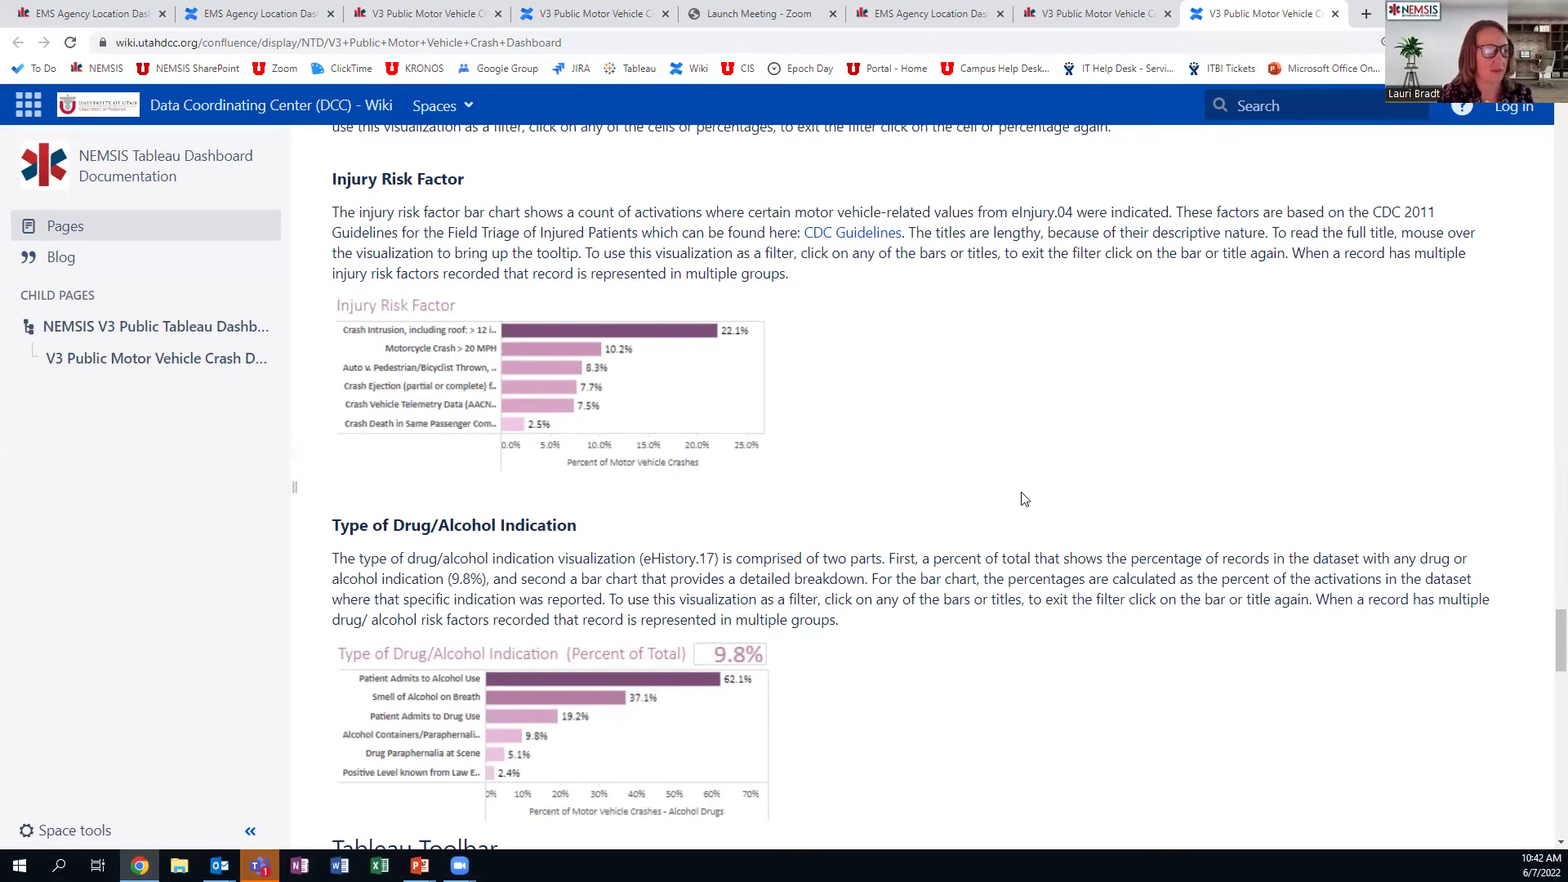
pyautogui.scroll(-2, 976, 724)
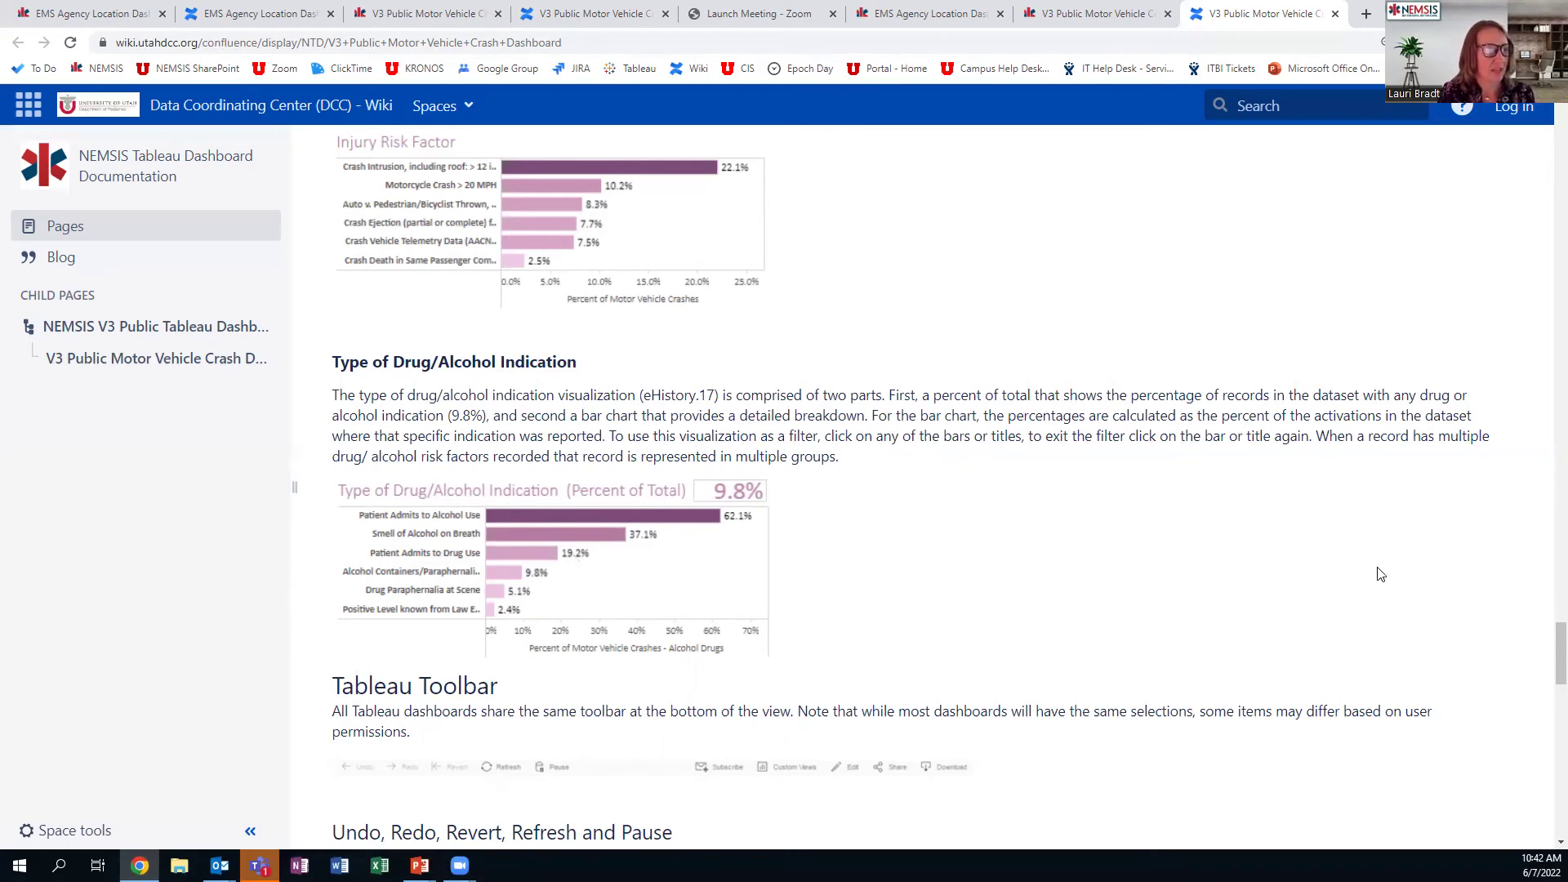
# Look through the Tableau Toolbar and Contact Info sections, and return to the start of the companion document.
pyautogui.moveTo(1546, 649); pyautogui.dragTo(1545, 696)
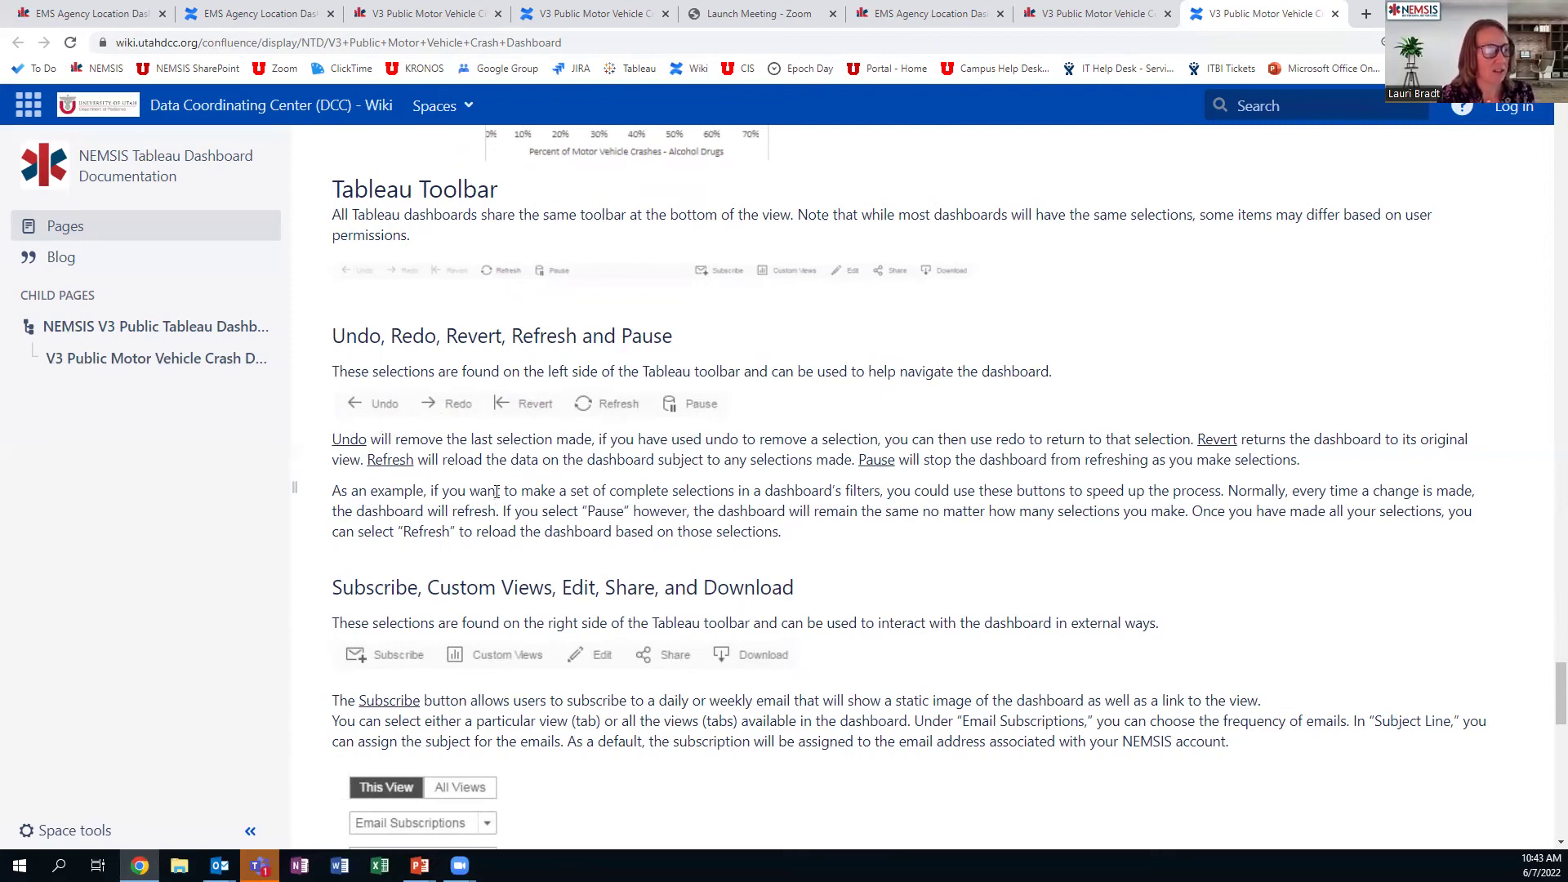
pyautogui.scroll(-10, 1255, 558)
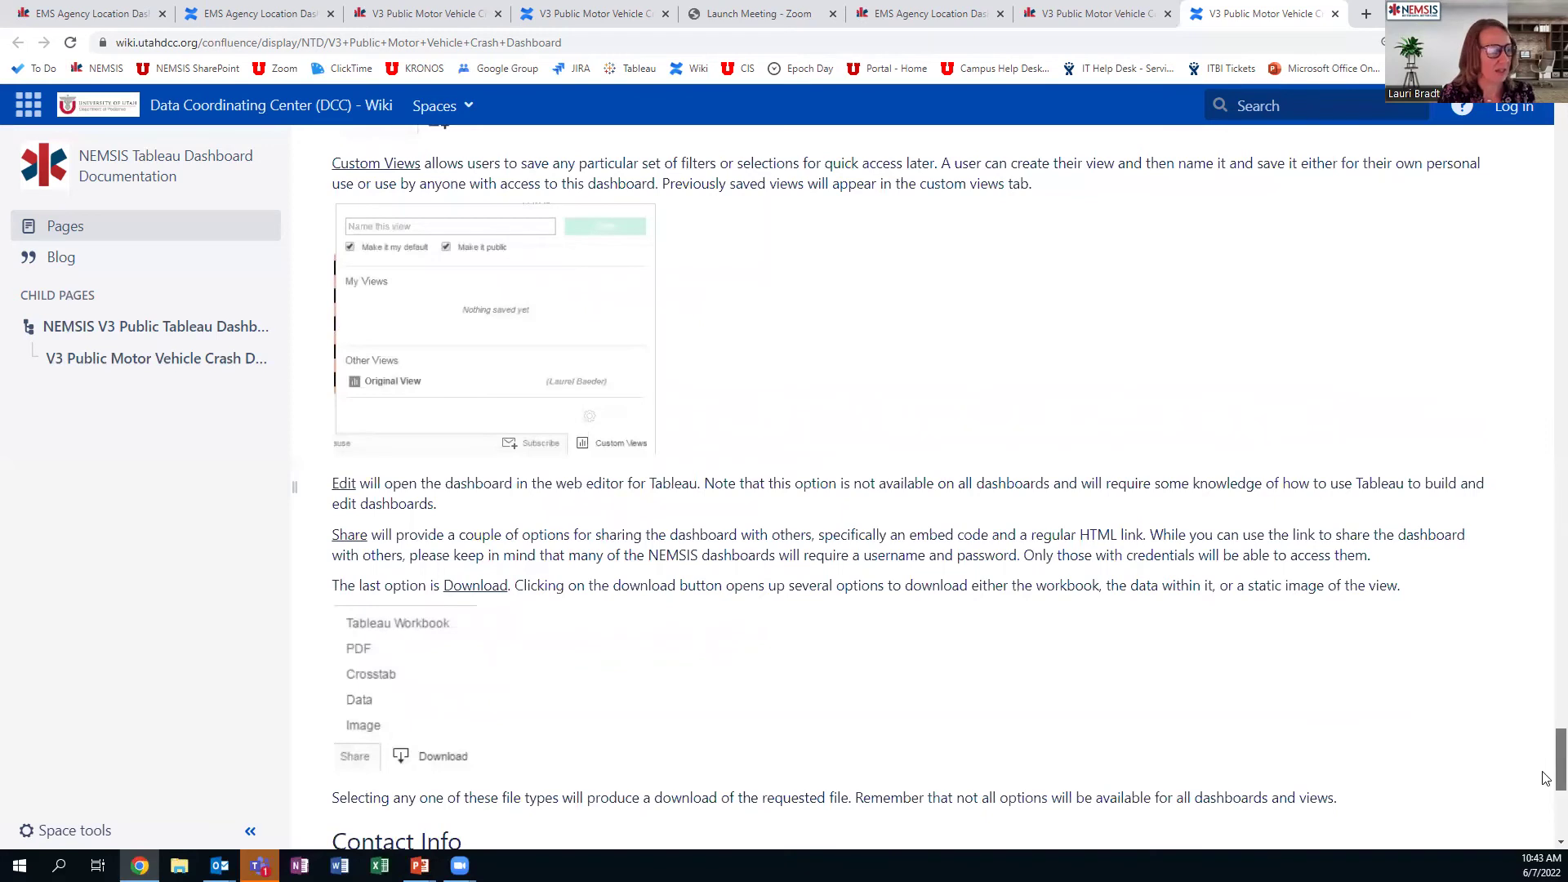
pyautogui.scroll(-5, 1546, 778)
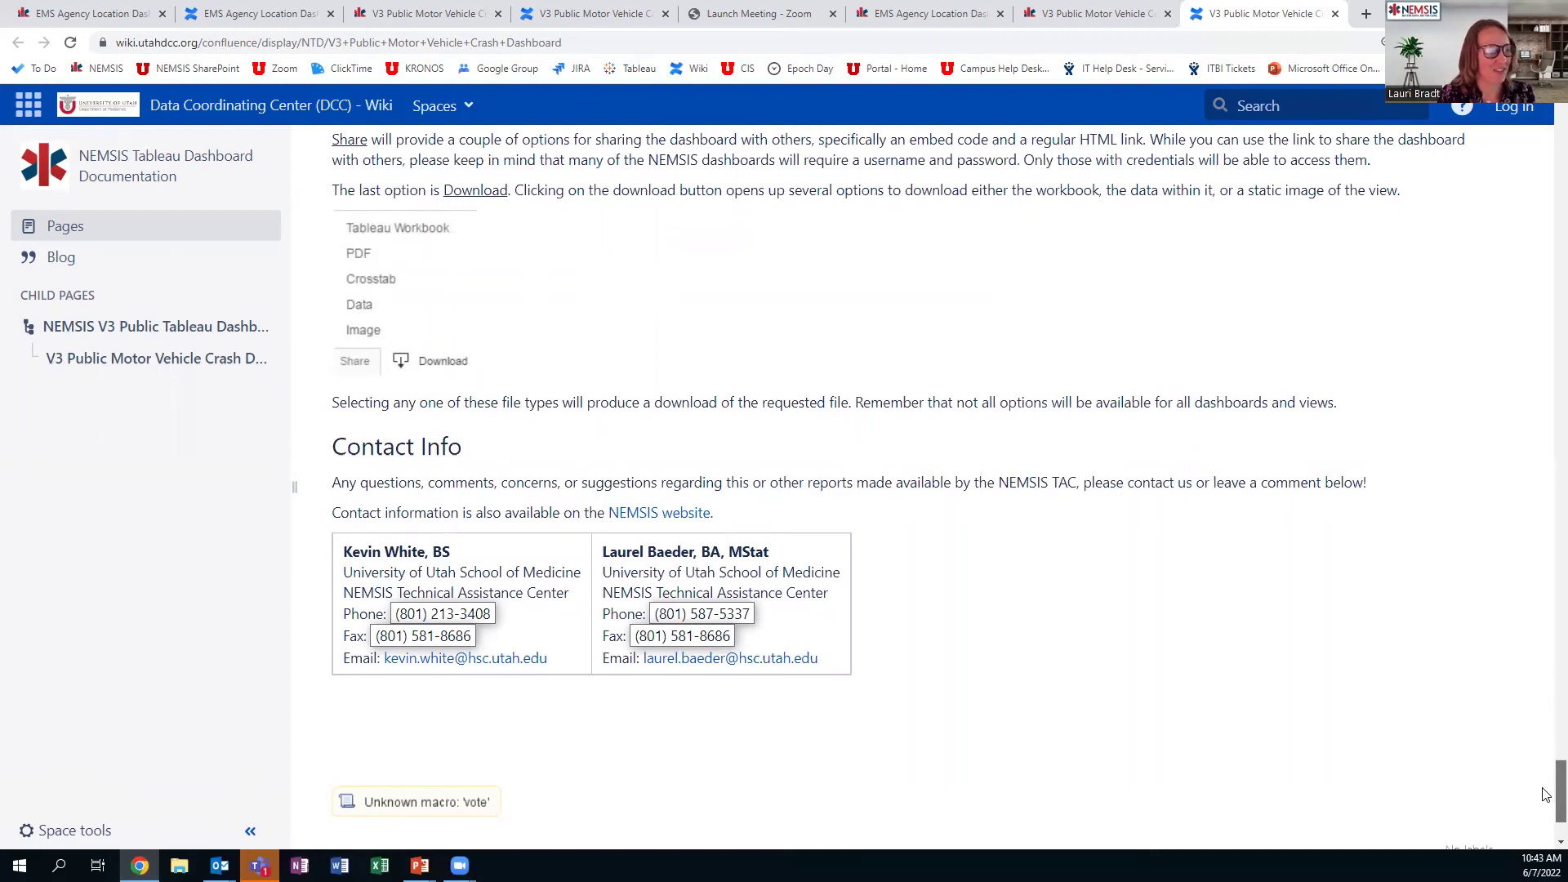
pyautogui.scroll(20, 1545, 794)
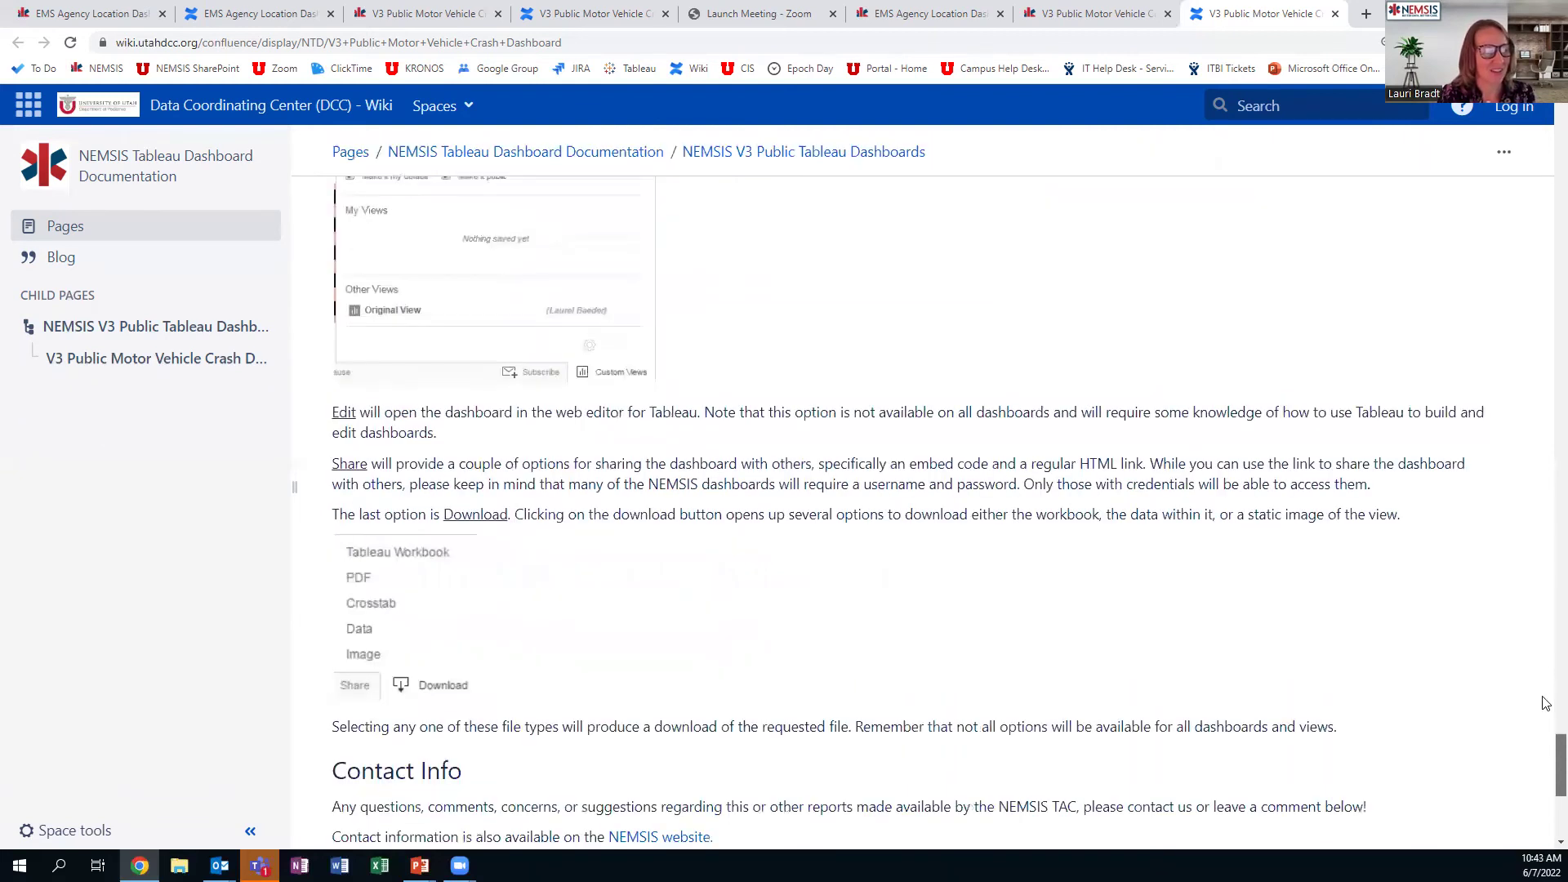
pyautogui.scroll(20, 1546, 337)
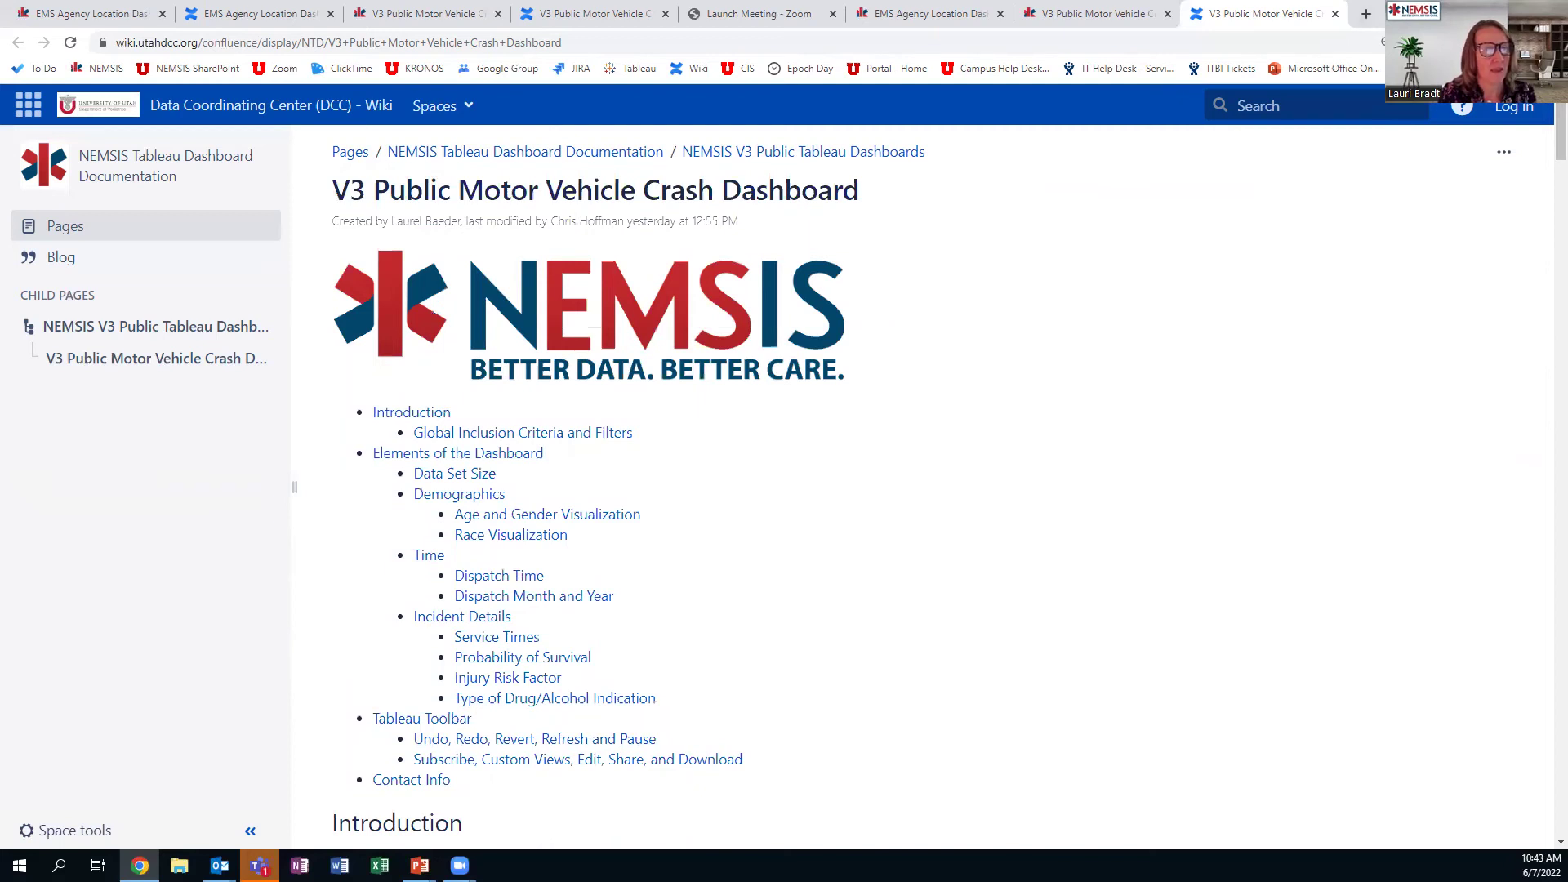
# Switch back to the V3 Public Motor Vehicle Crash Dashboard page, maximize the browser window, and bring the dashboard charts into view.
pyautogui.press('super+Down')
pyautogui.click(867, 98)
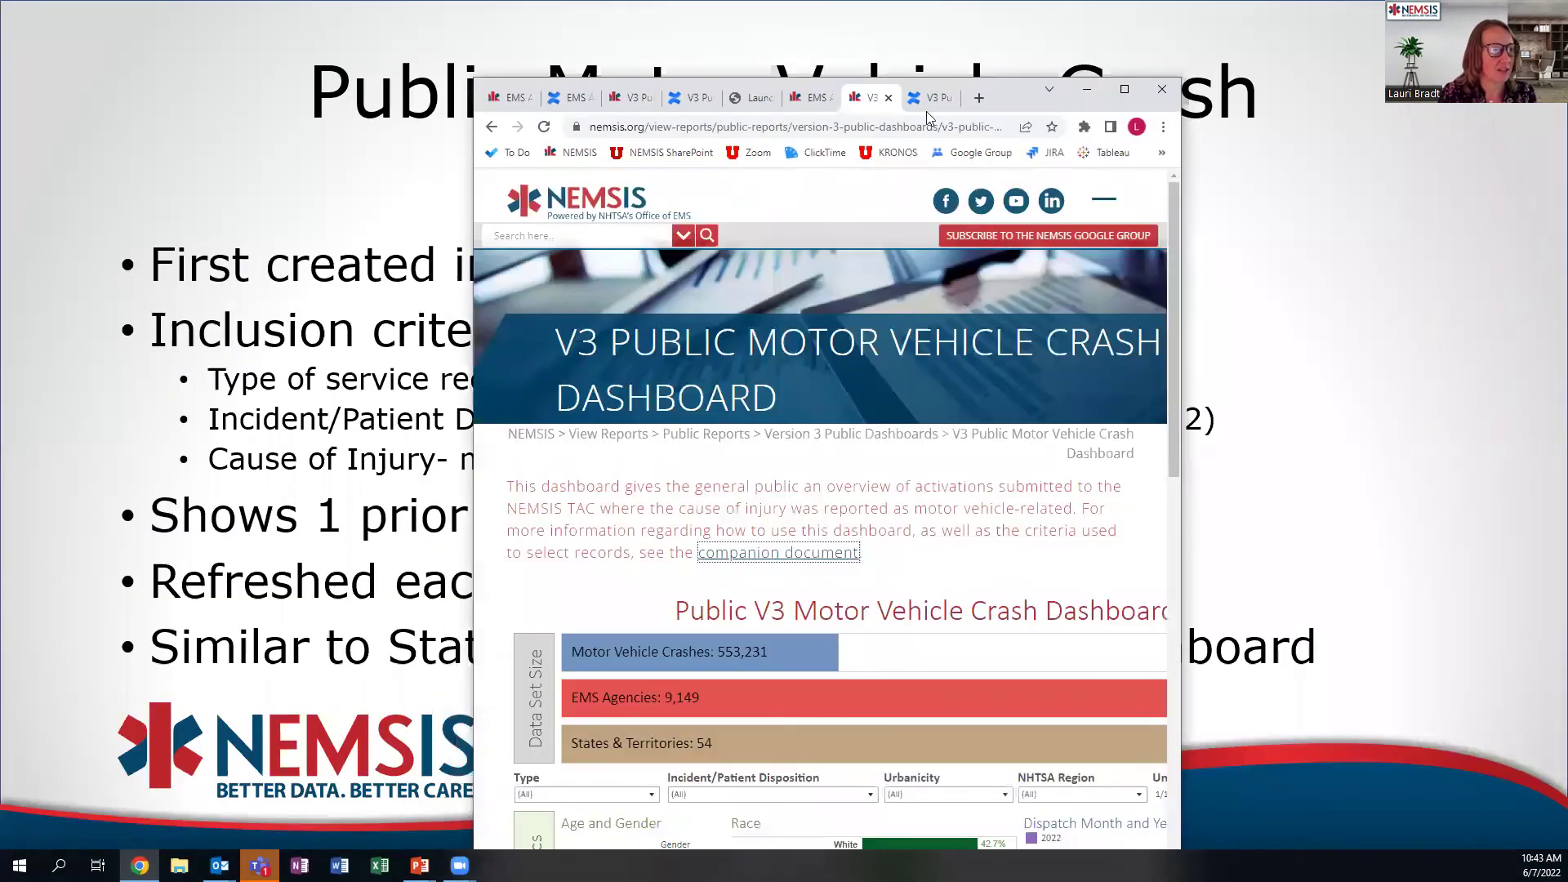
pyautogui.click(1124, 91)
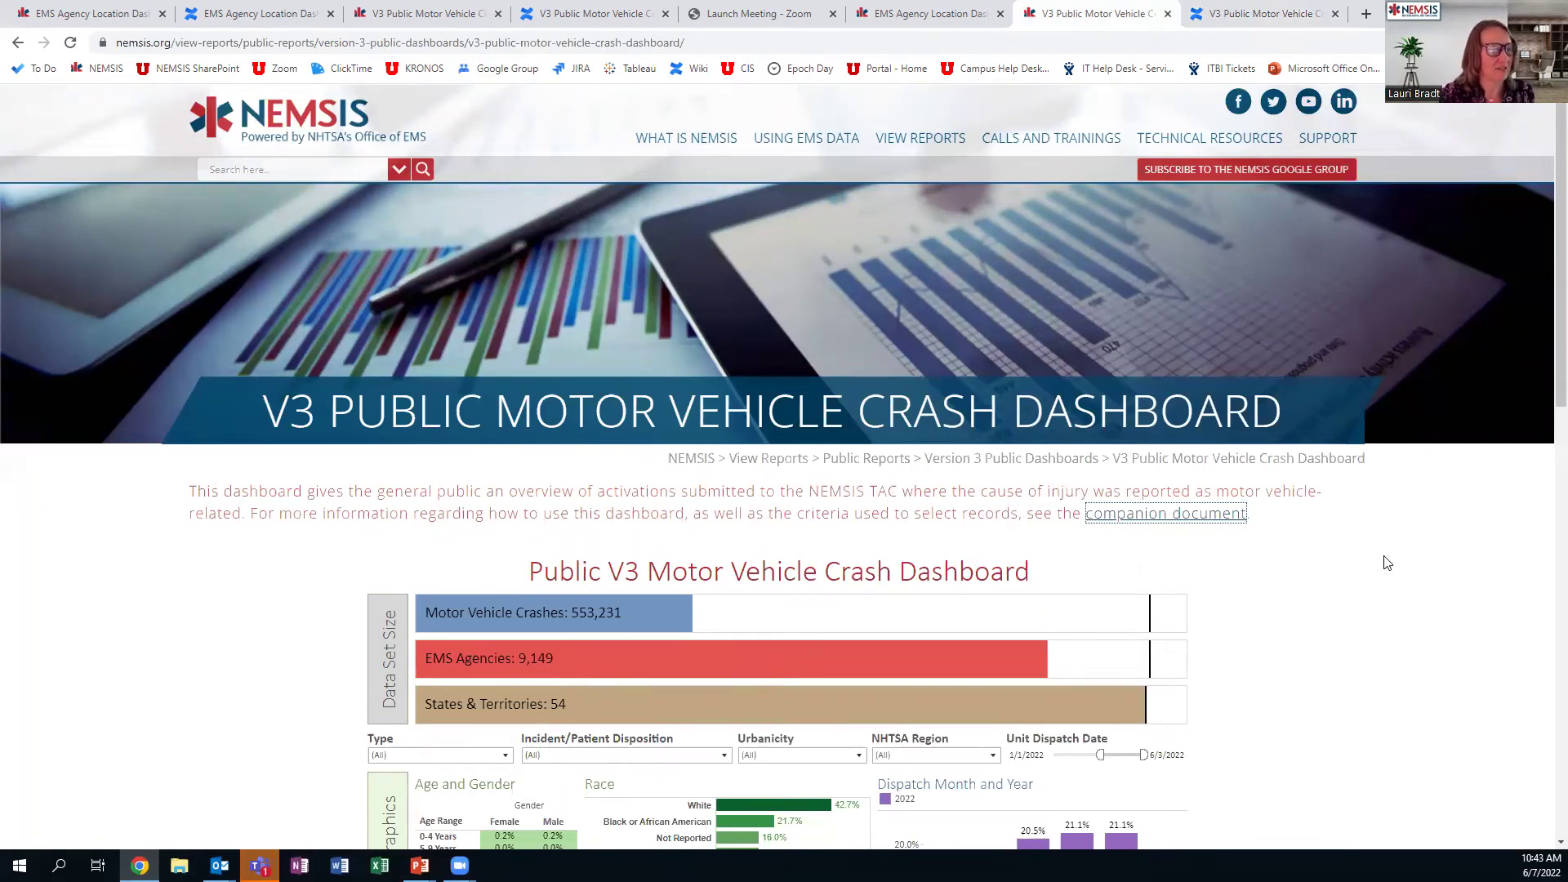
pyautogui.scroll(-5, 1385, 562)
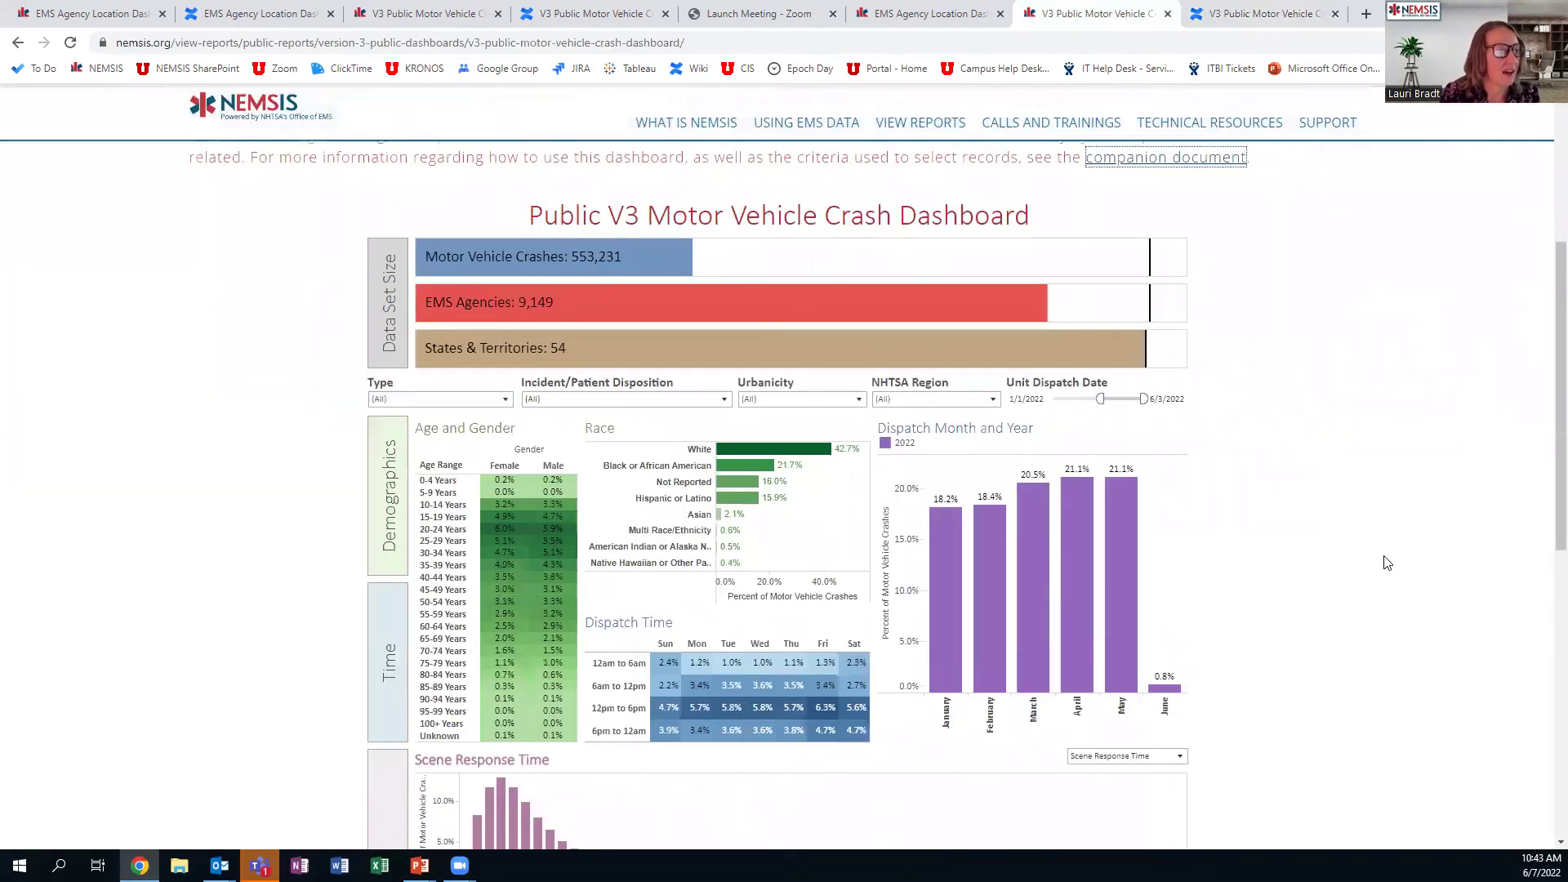
# Inspect the Data Set Size section, comparing the Motor Vehicle Crashes bar with its reference line for all crashes.
pyautogui.scroll(-1, 1385, 563)
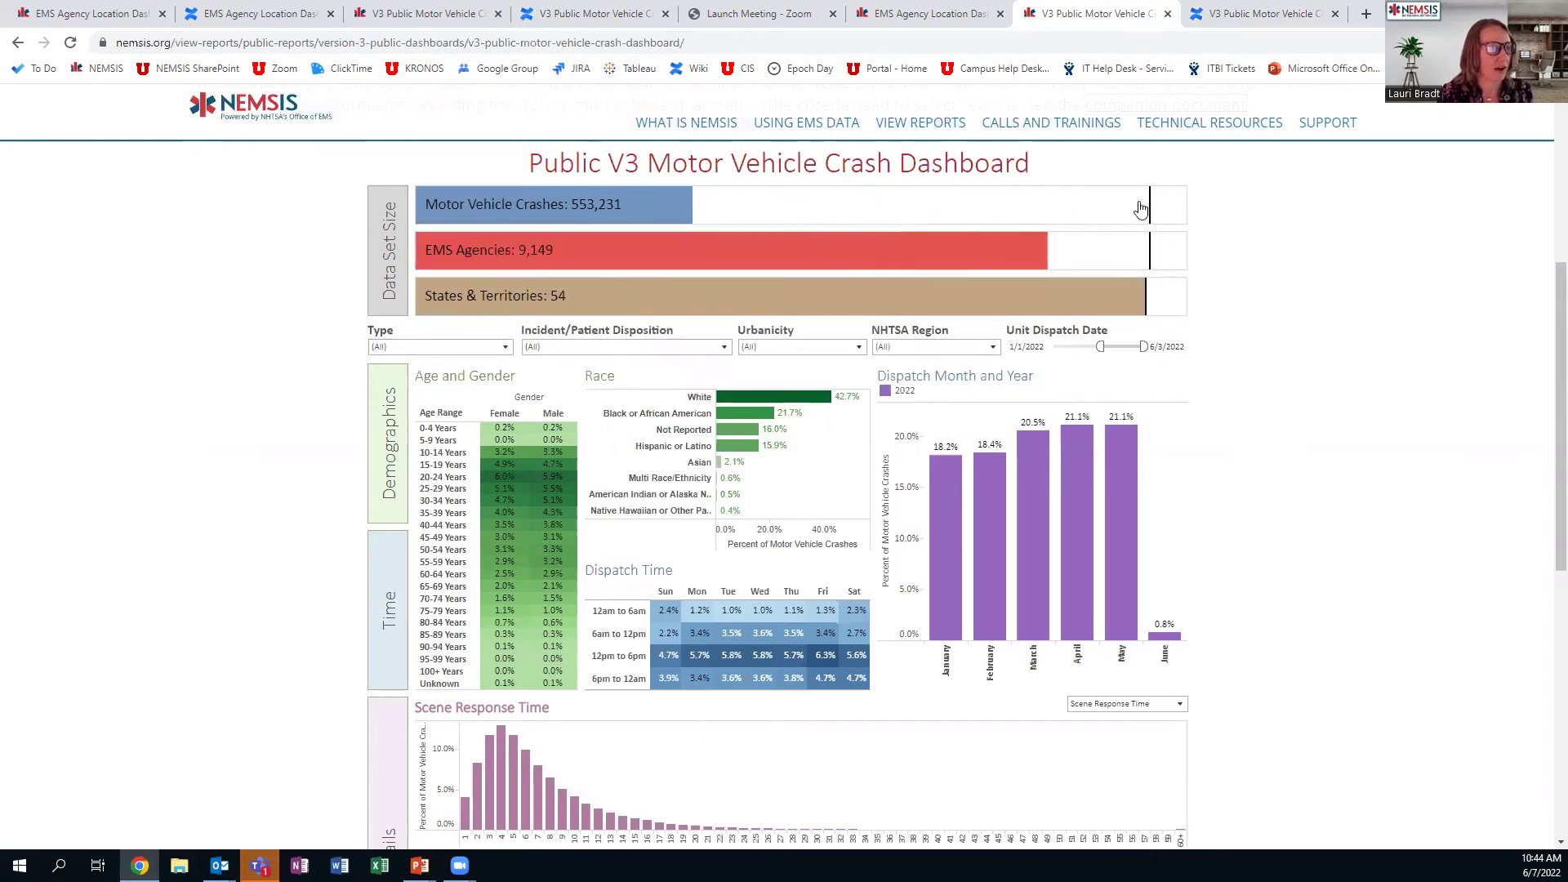
pyautogui.moveTo(1149, 211)
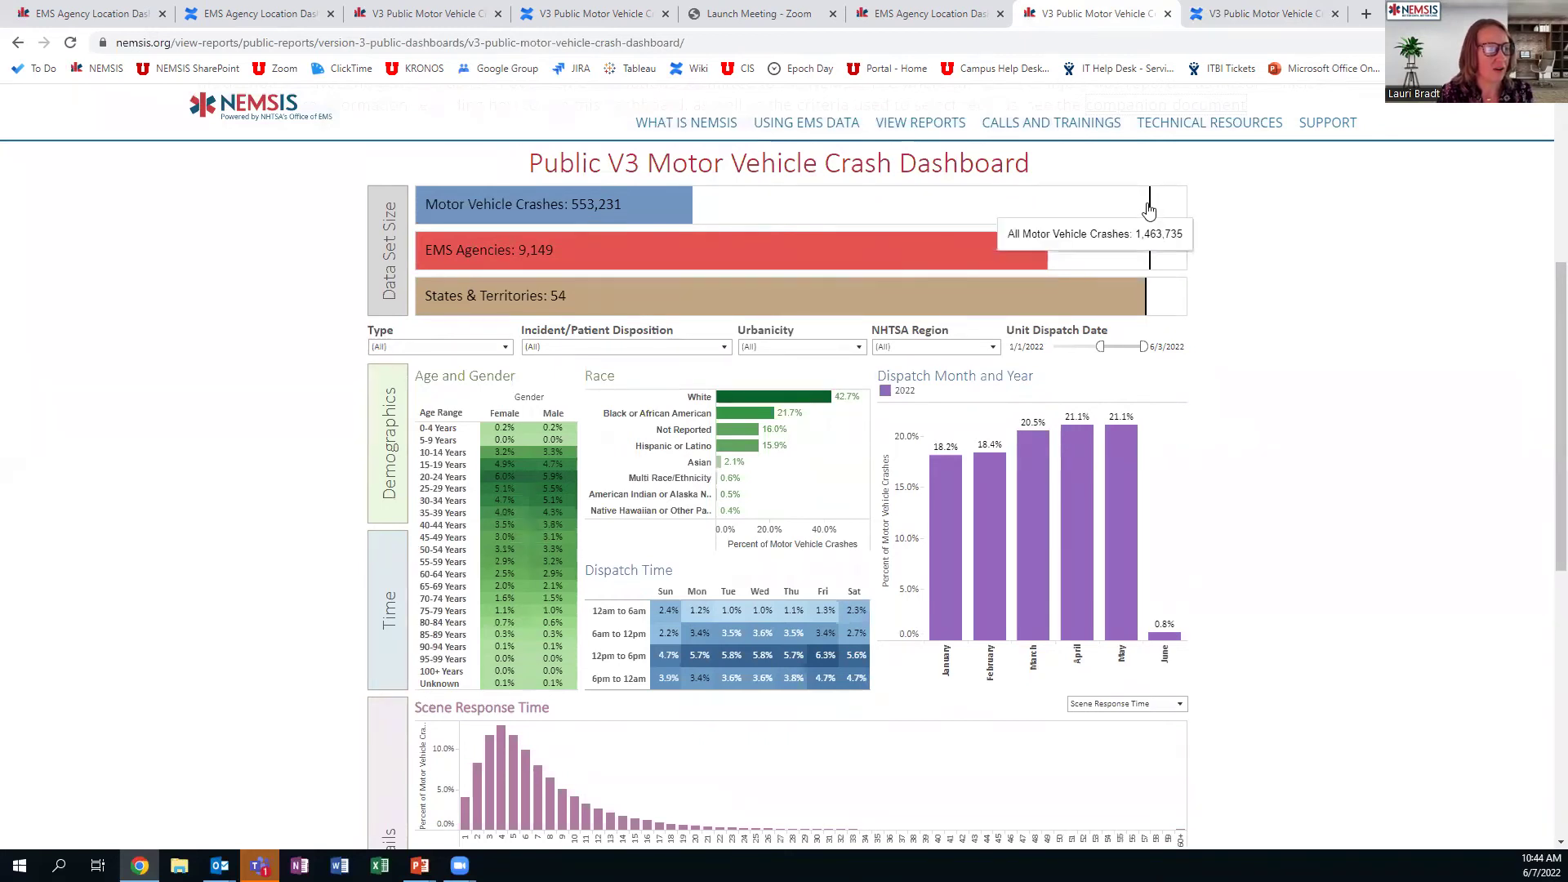
pyautogui.moveTo(690, 211)
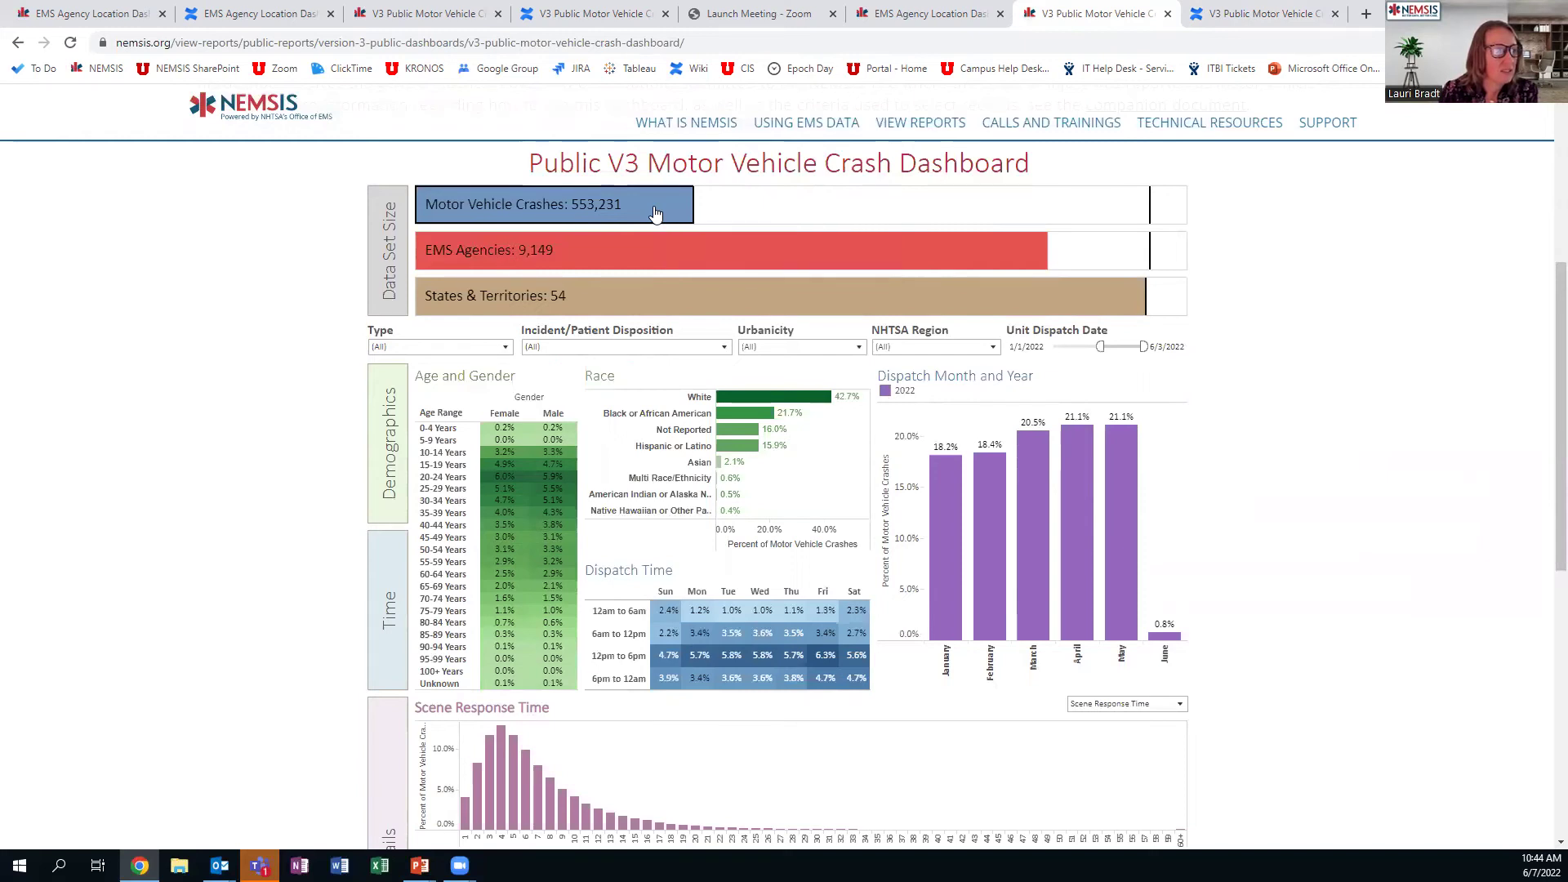
pyautogui.moveTo(643, 211)
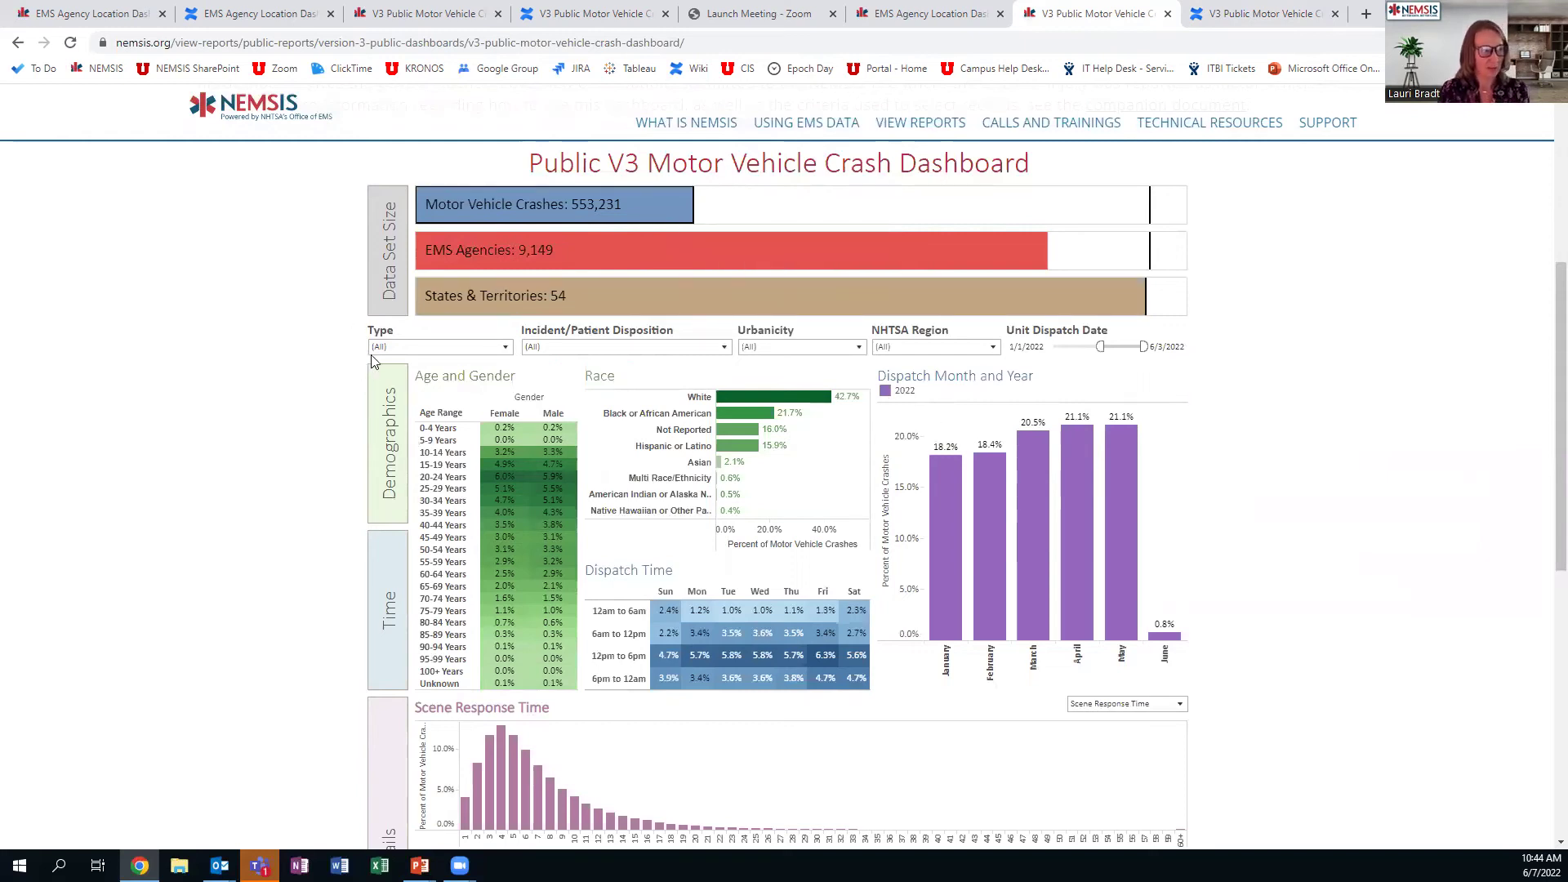
# Filter the dashboard's Type to Motorcycle only and close the filter list.
pyautogui.click(504, 349)
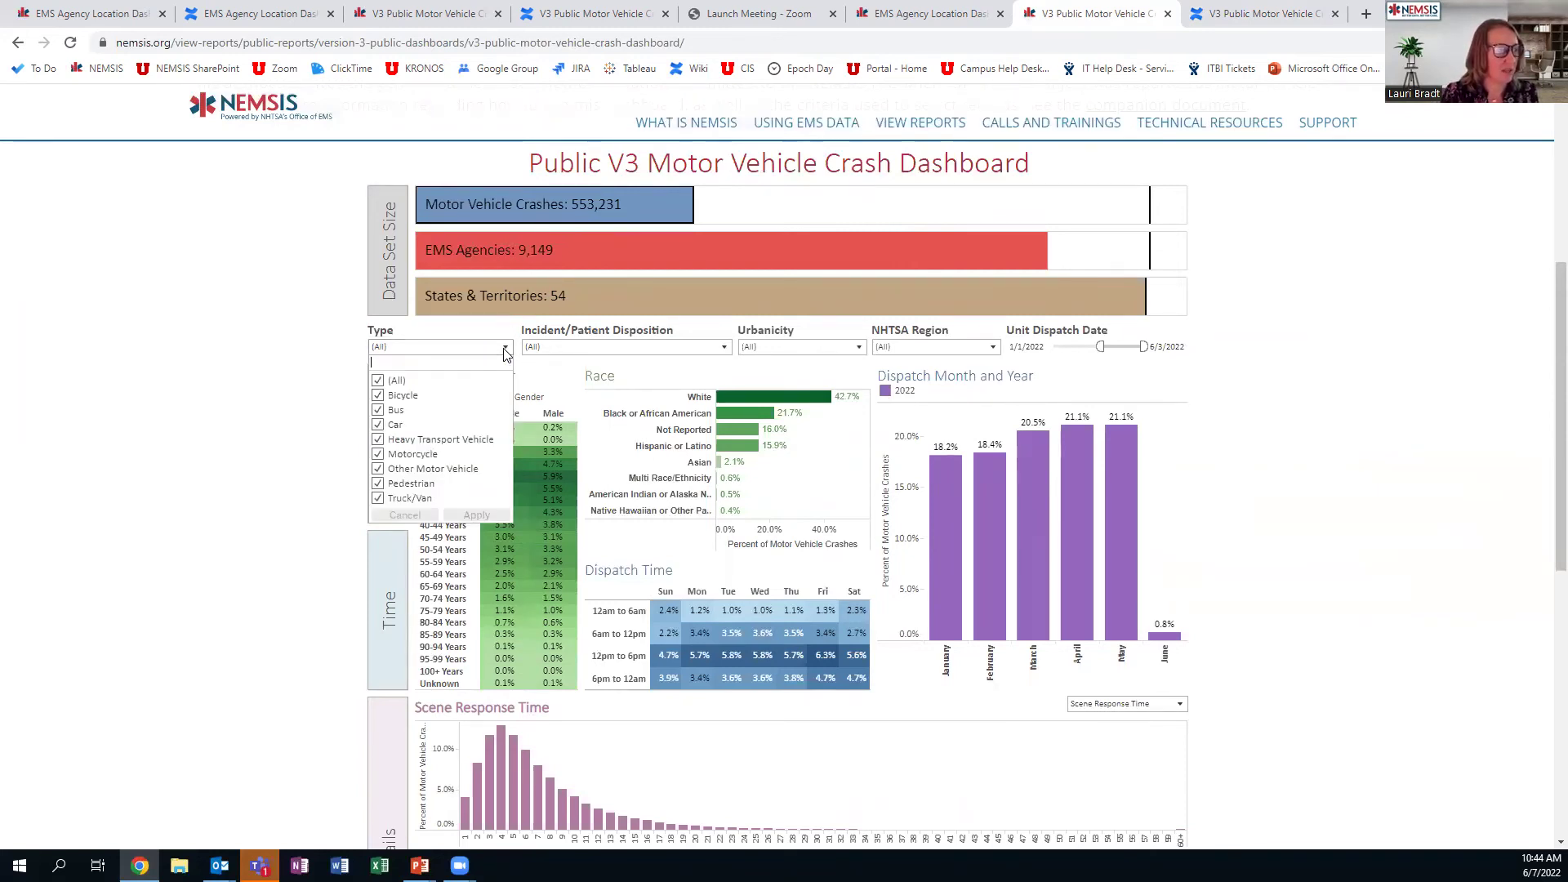
pyautogui.click(377, 380)
pyautogui.click(377, 454)
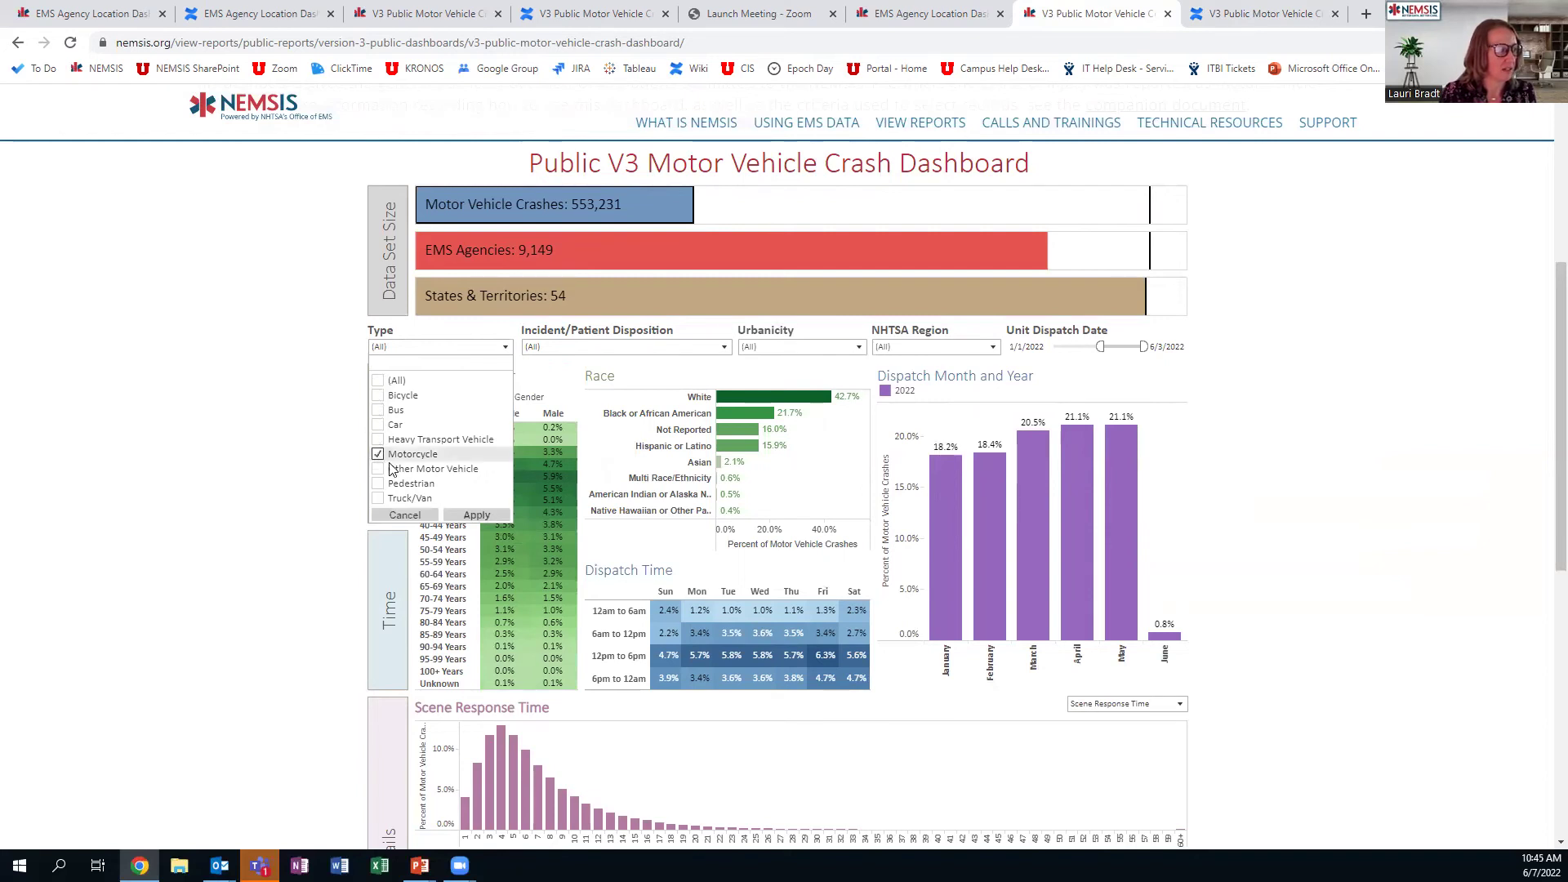
pyautogui.click(482, 522)
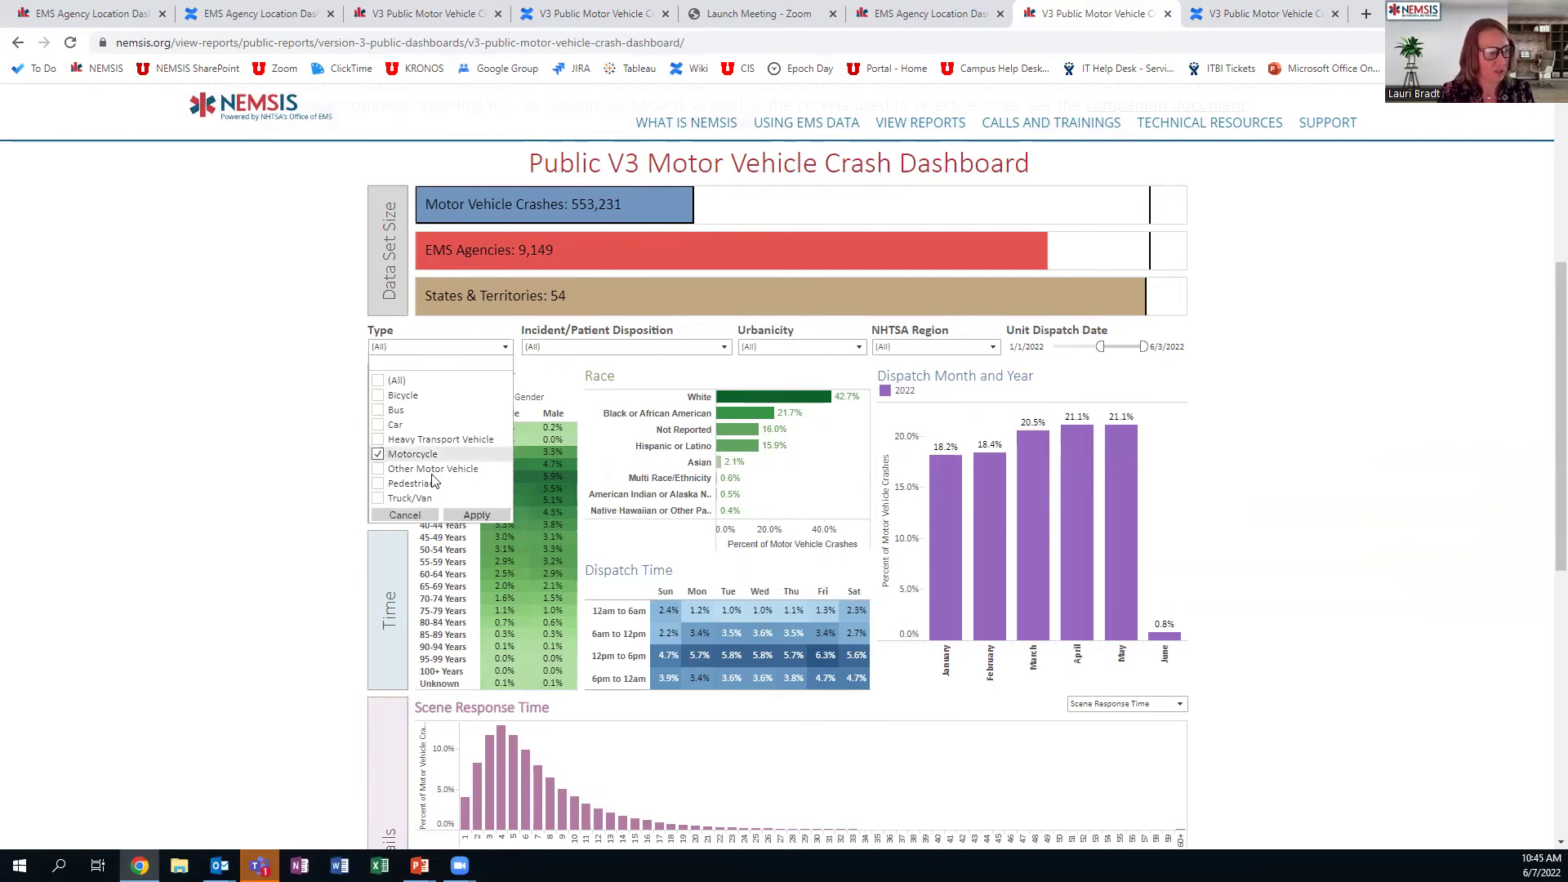
pyautogui.click(480, 520)
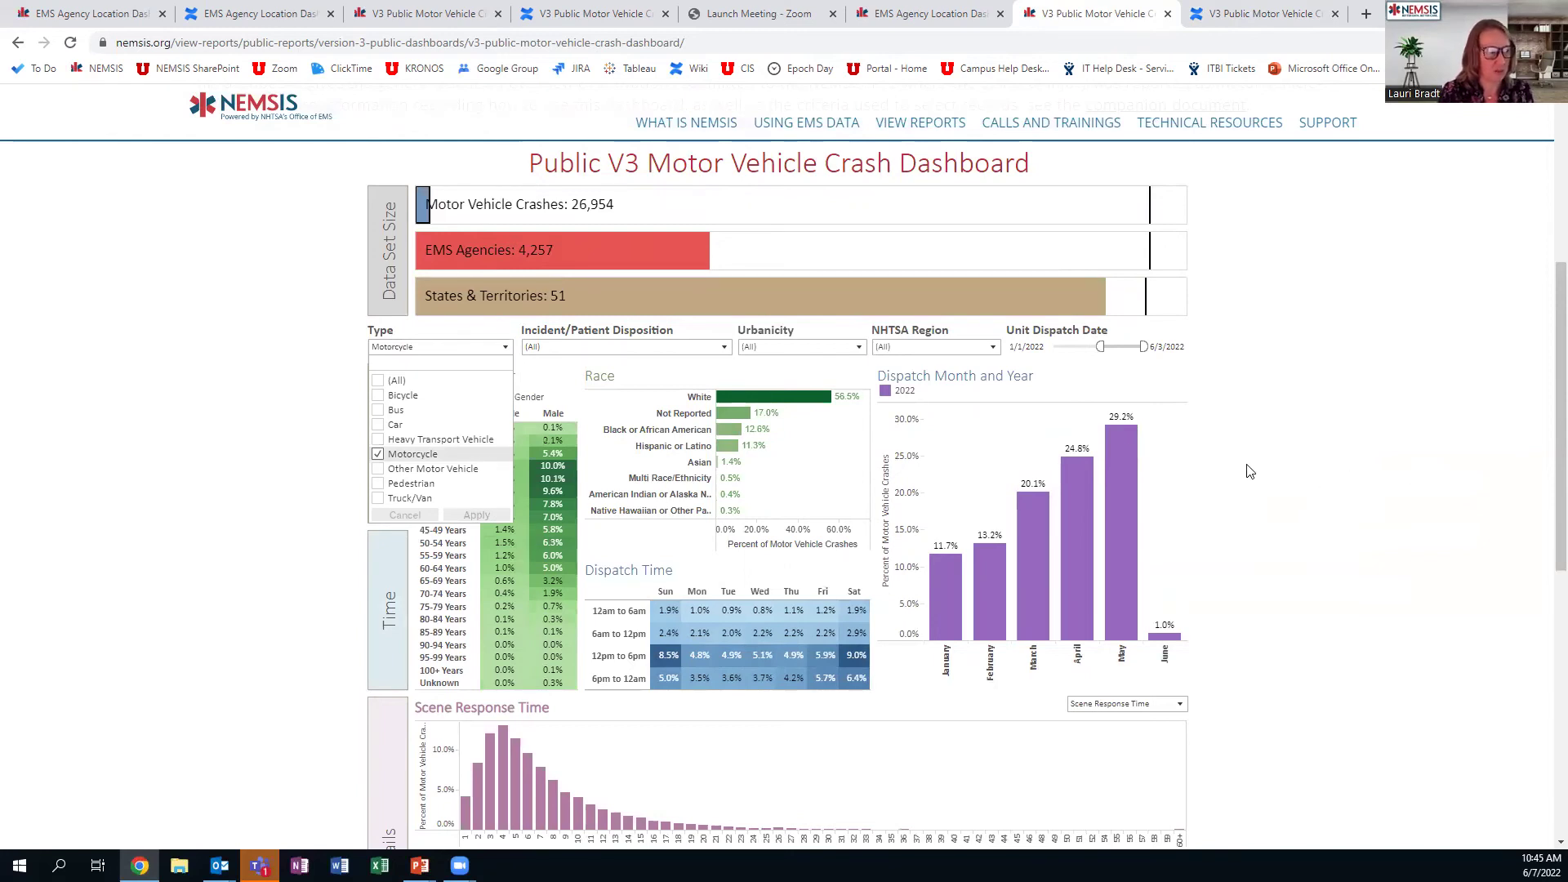
pyautogui.click(449, 353)
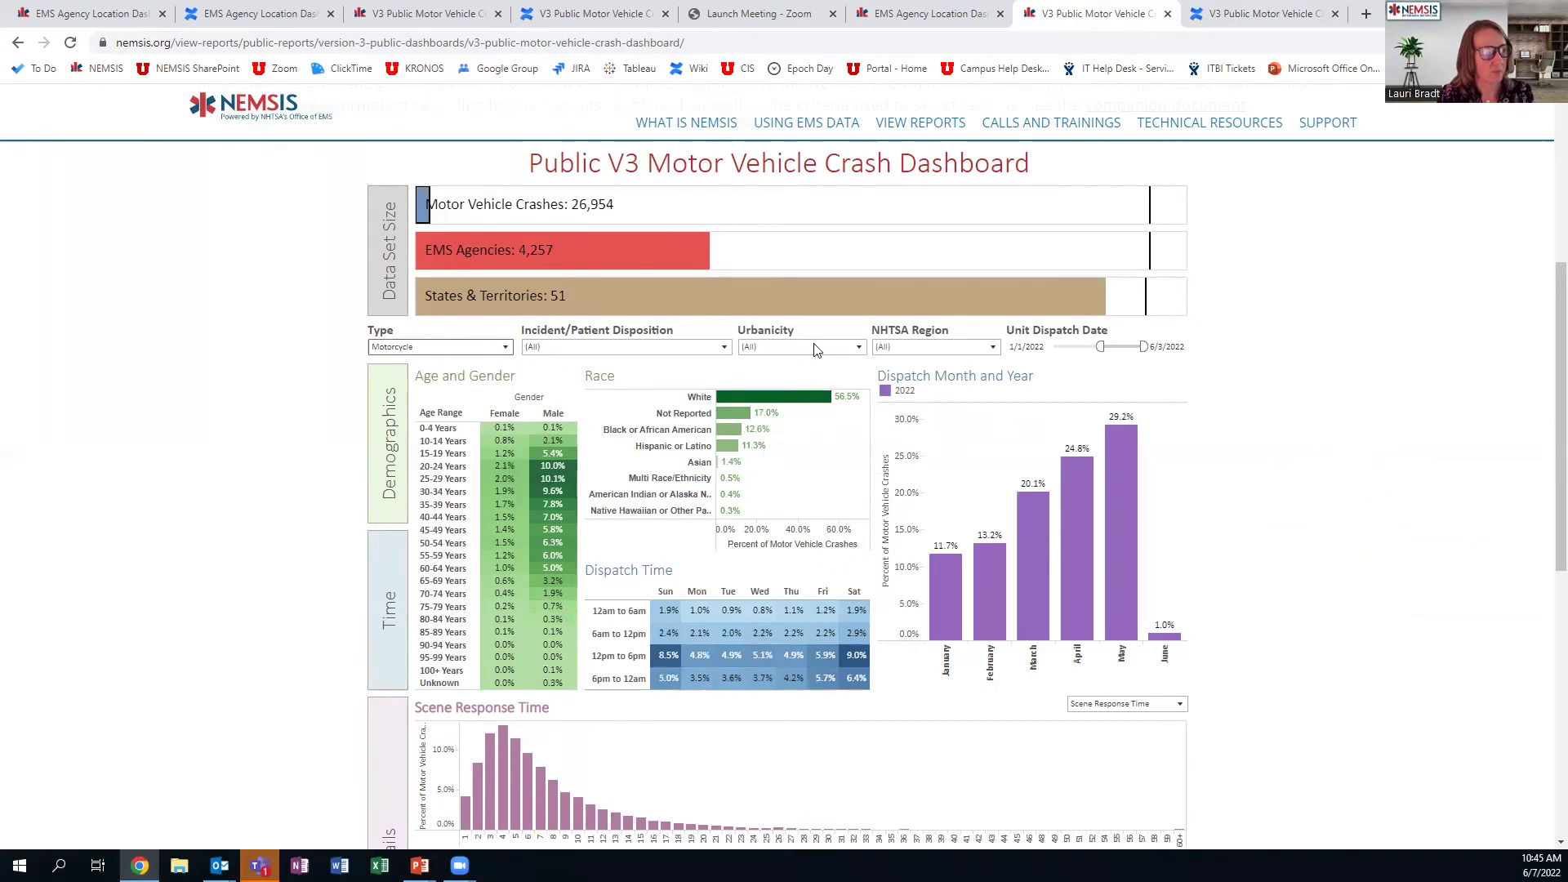
# Review the available options in the Incident/Patient Disposition, Urbanicity and NHTSA Region filters without changing any selection.
pyautogui.click(725, 348)
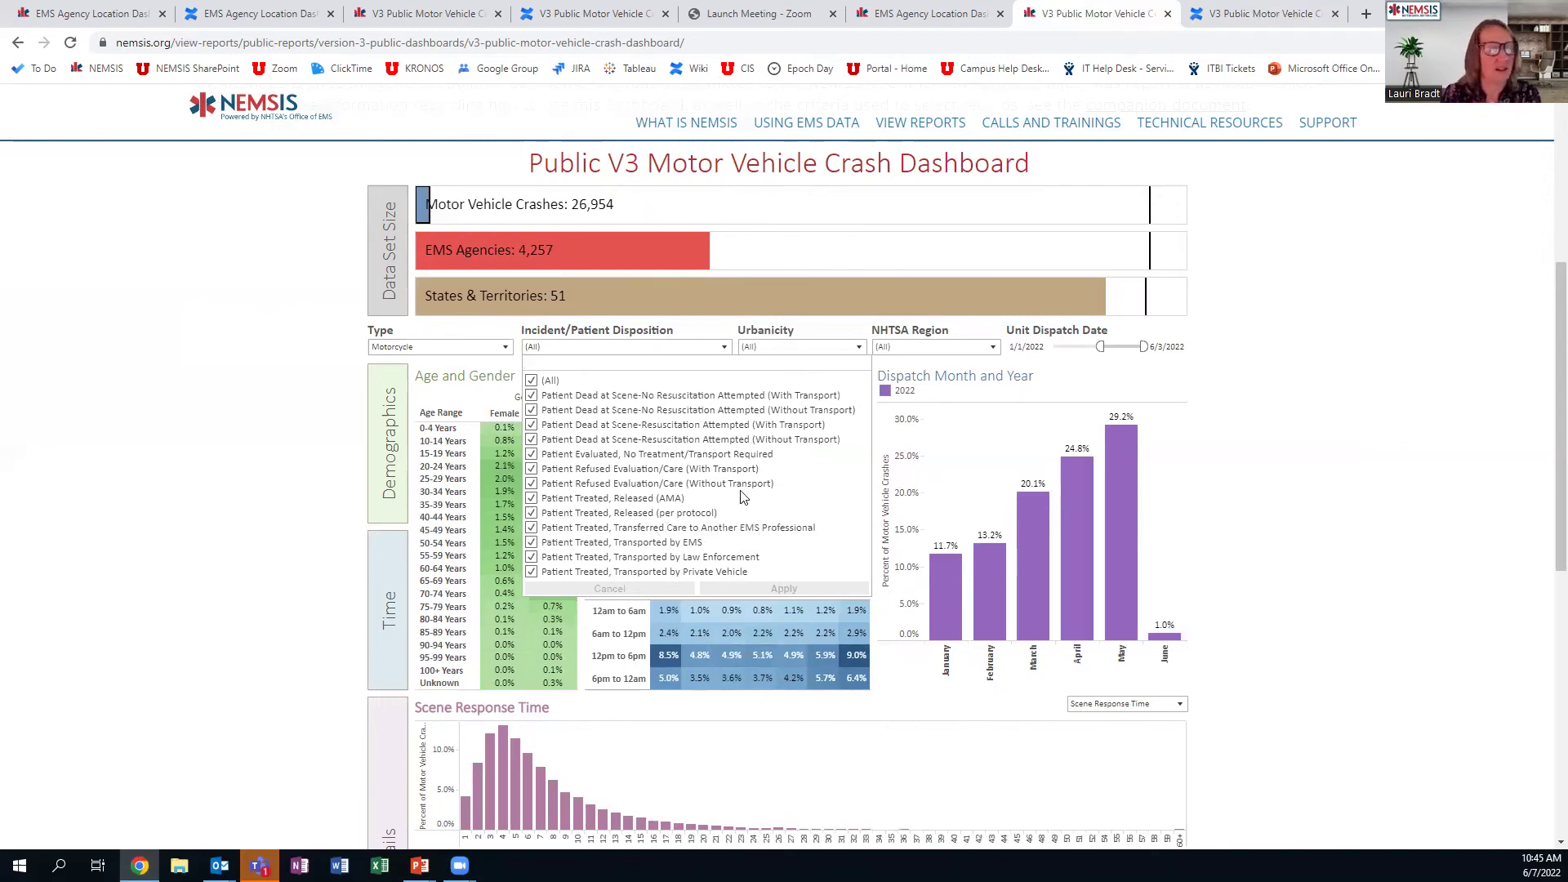
pyautogui.click(853, 349)
pyautogui.click(859, 348)
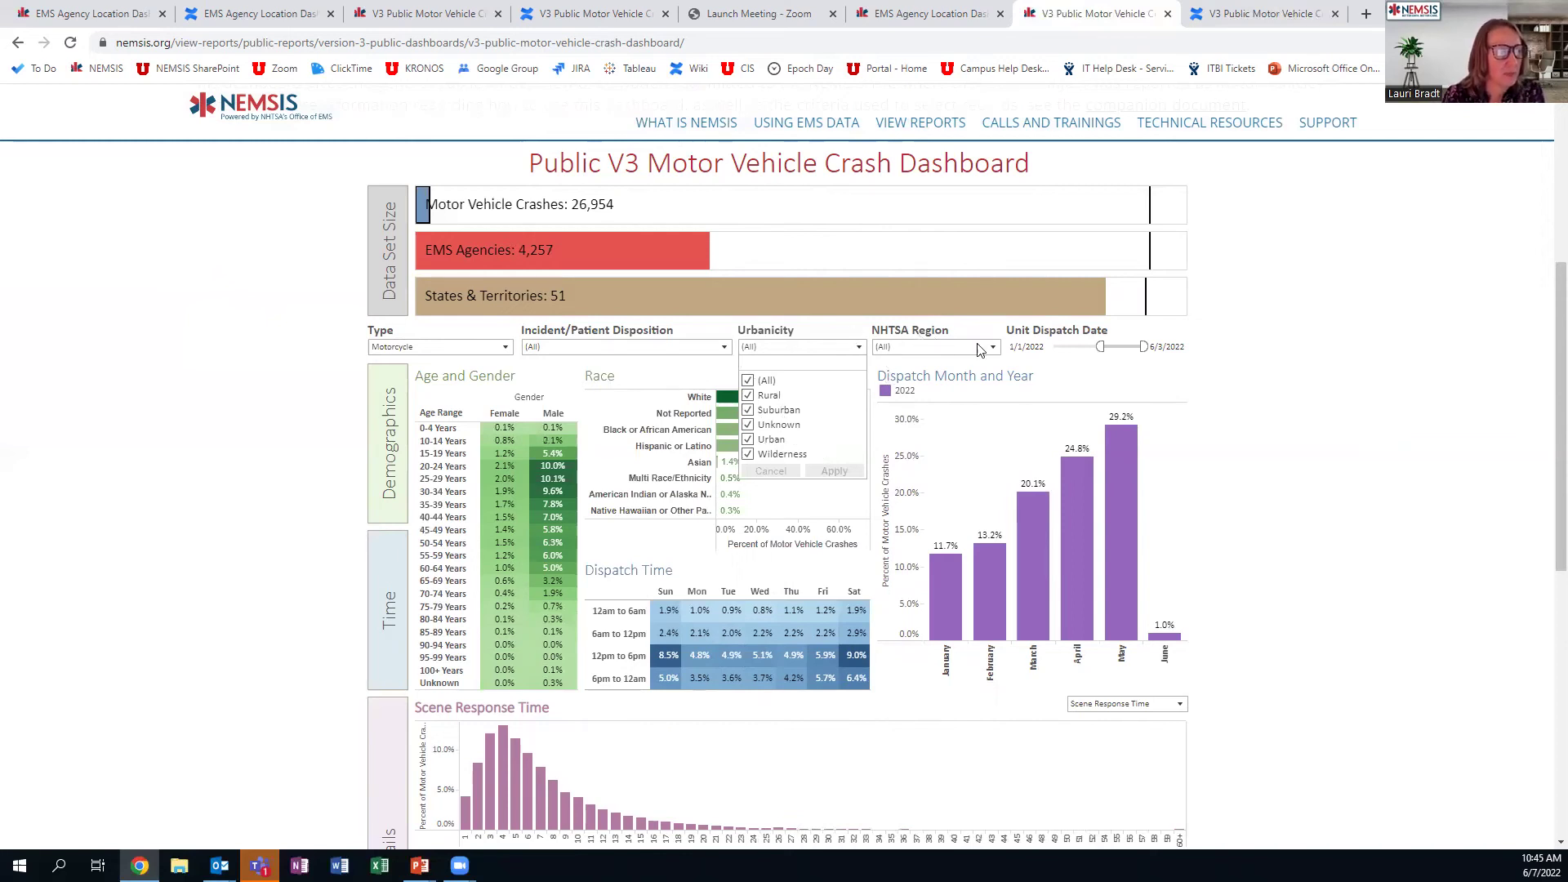
pyautogui.click(841, 347)
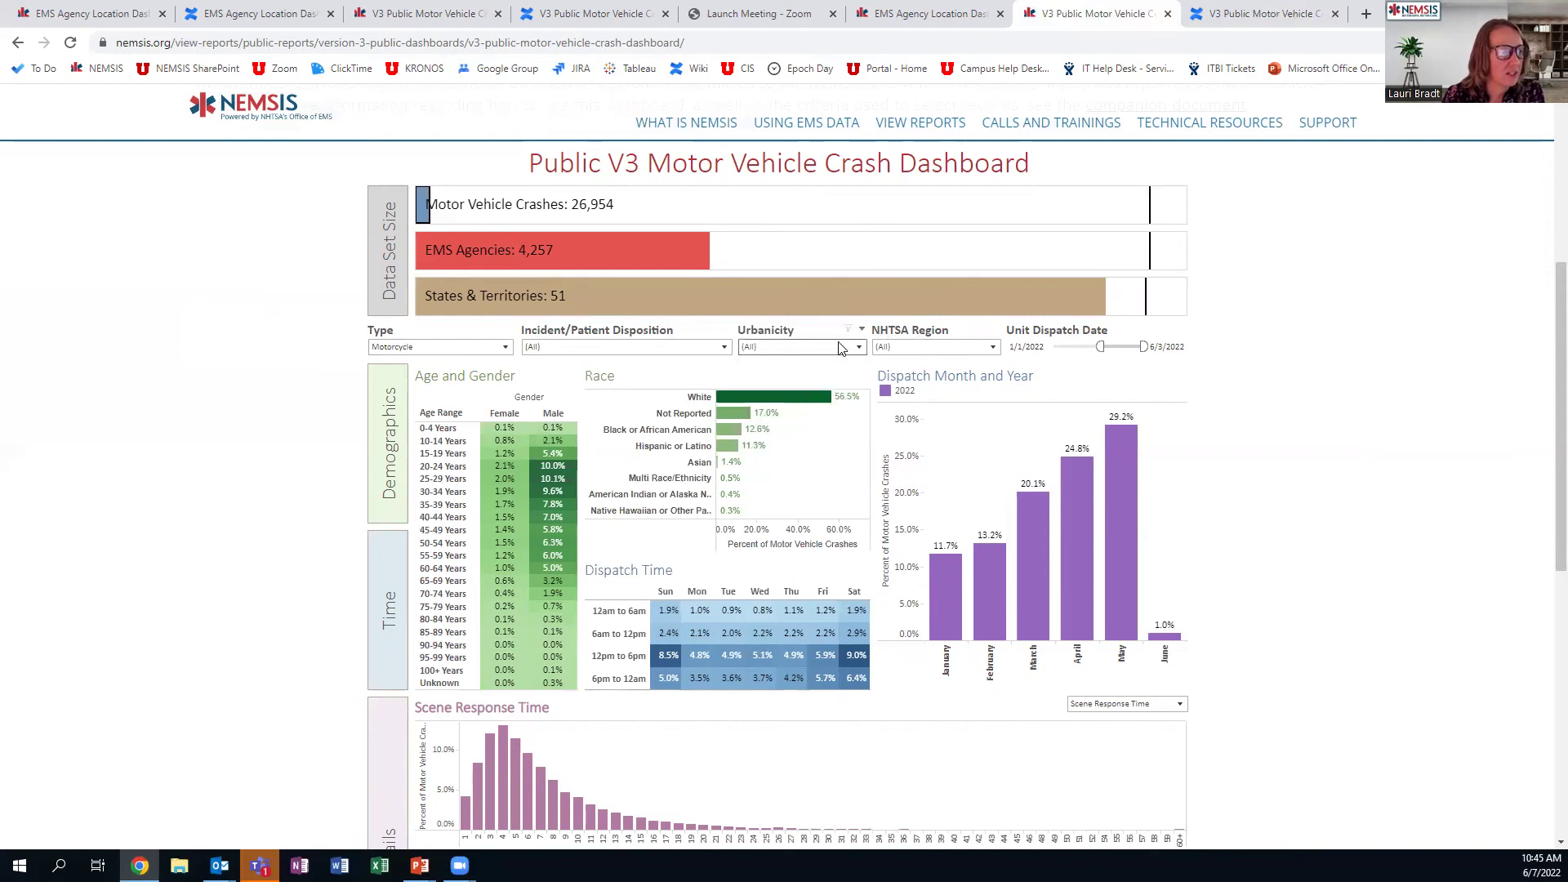
pyautogui.click(993, 348)
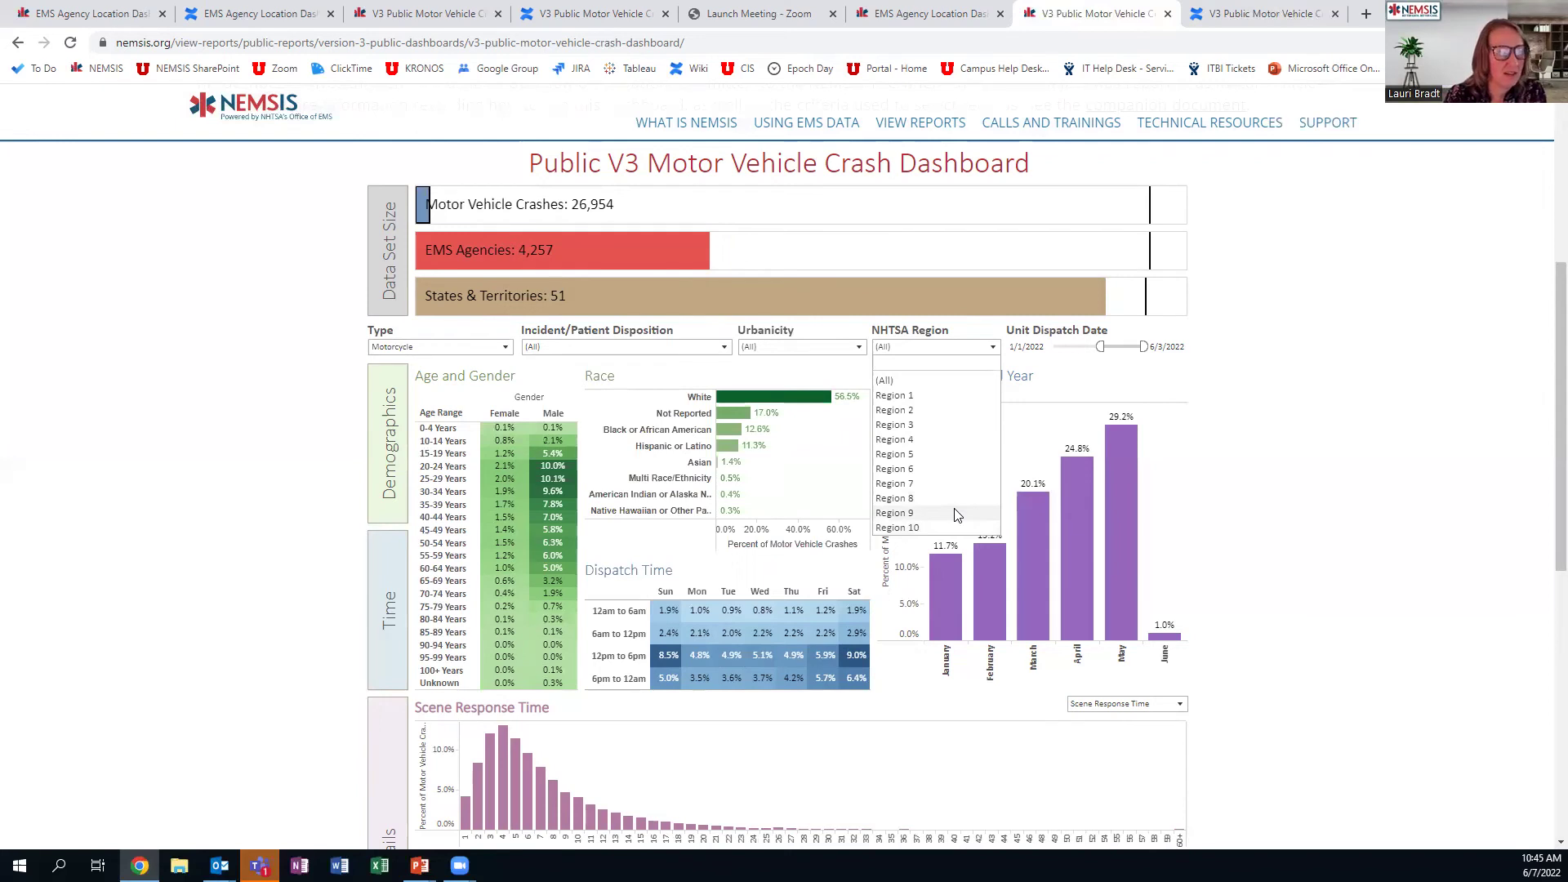
pyautogui.click(970, 327)
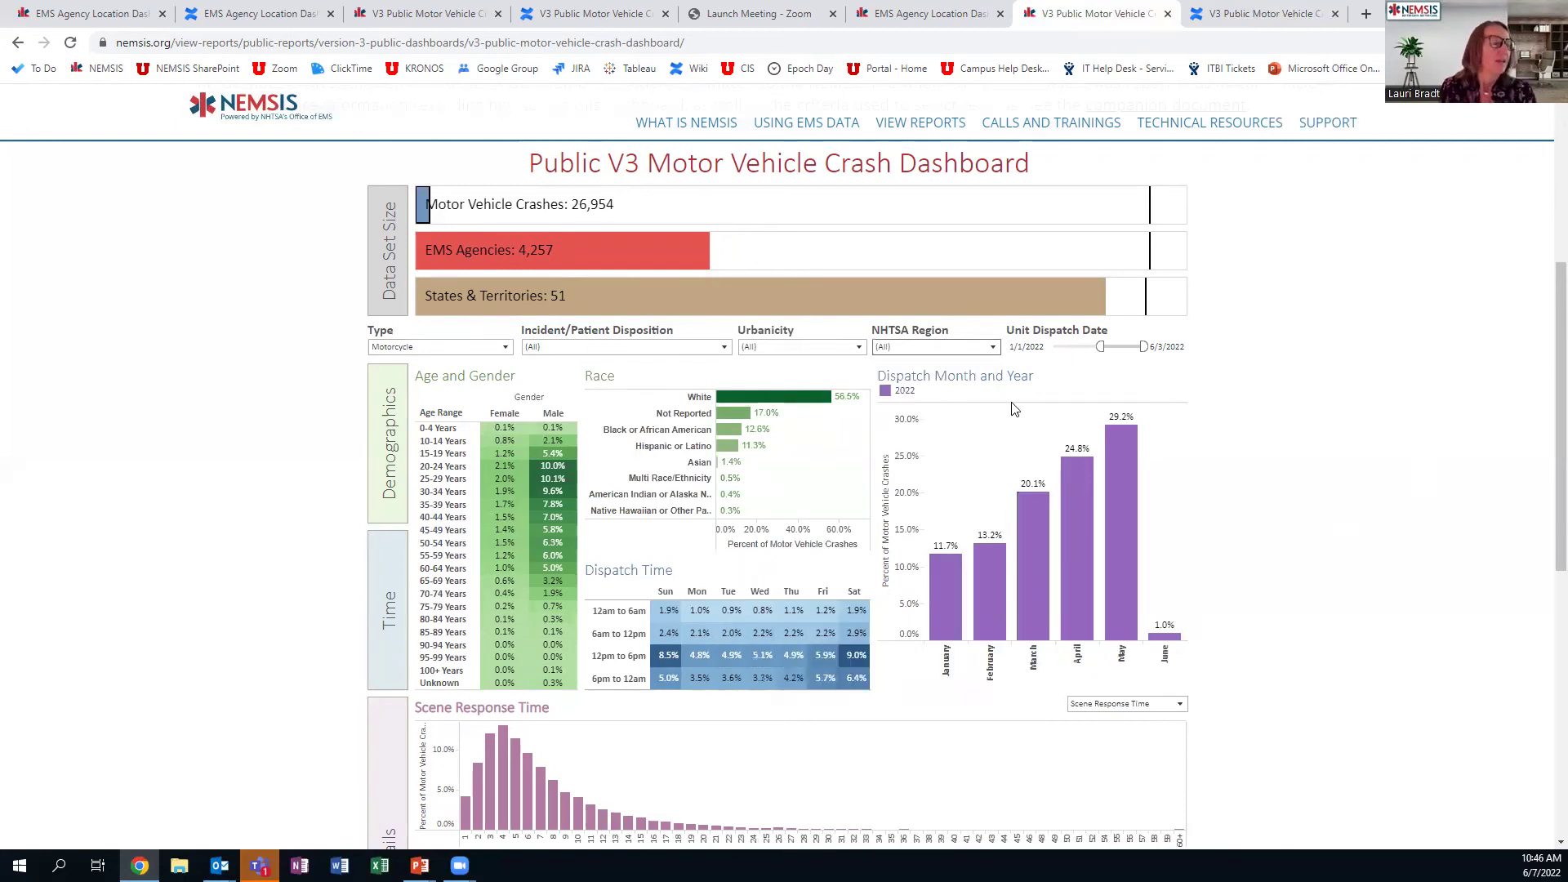
# Cross-filter the dashboard by the male 25-29 Years cell in Age and Gender, and examine the Dispatch Month and Year chart.
pyautogui.scroll(-2, 1329, 521)
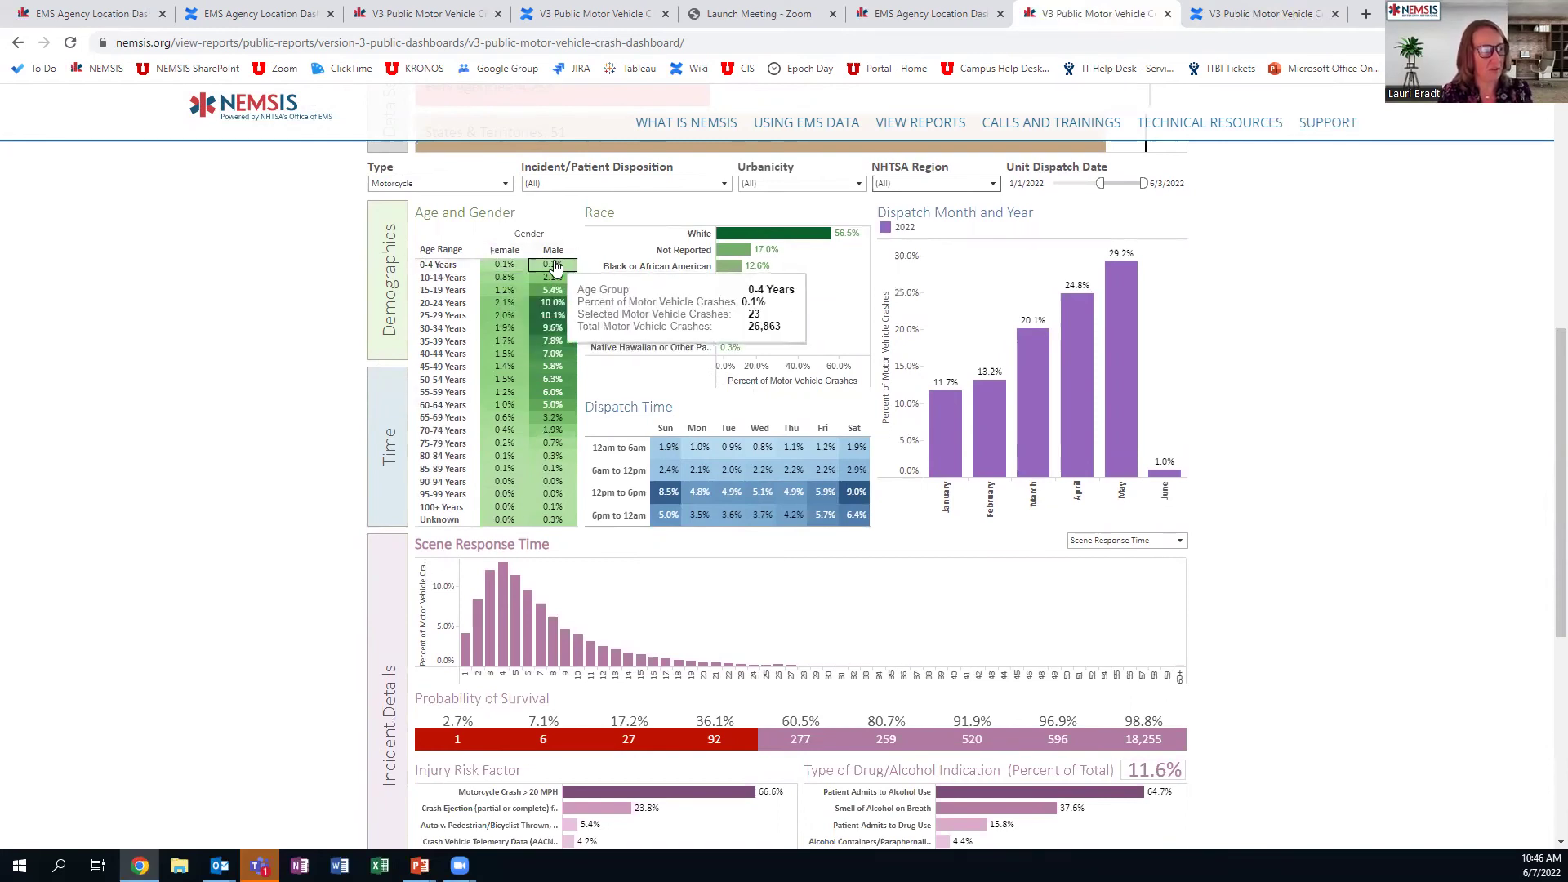
pyautogui.click(539, 321)
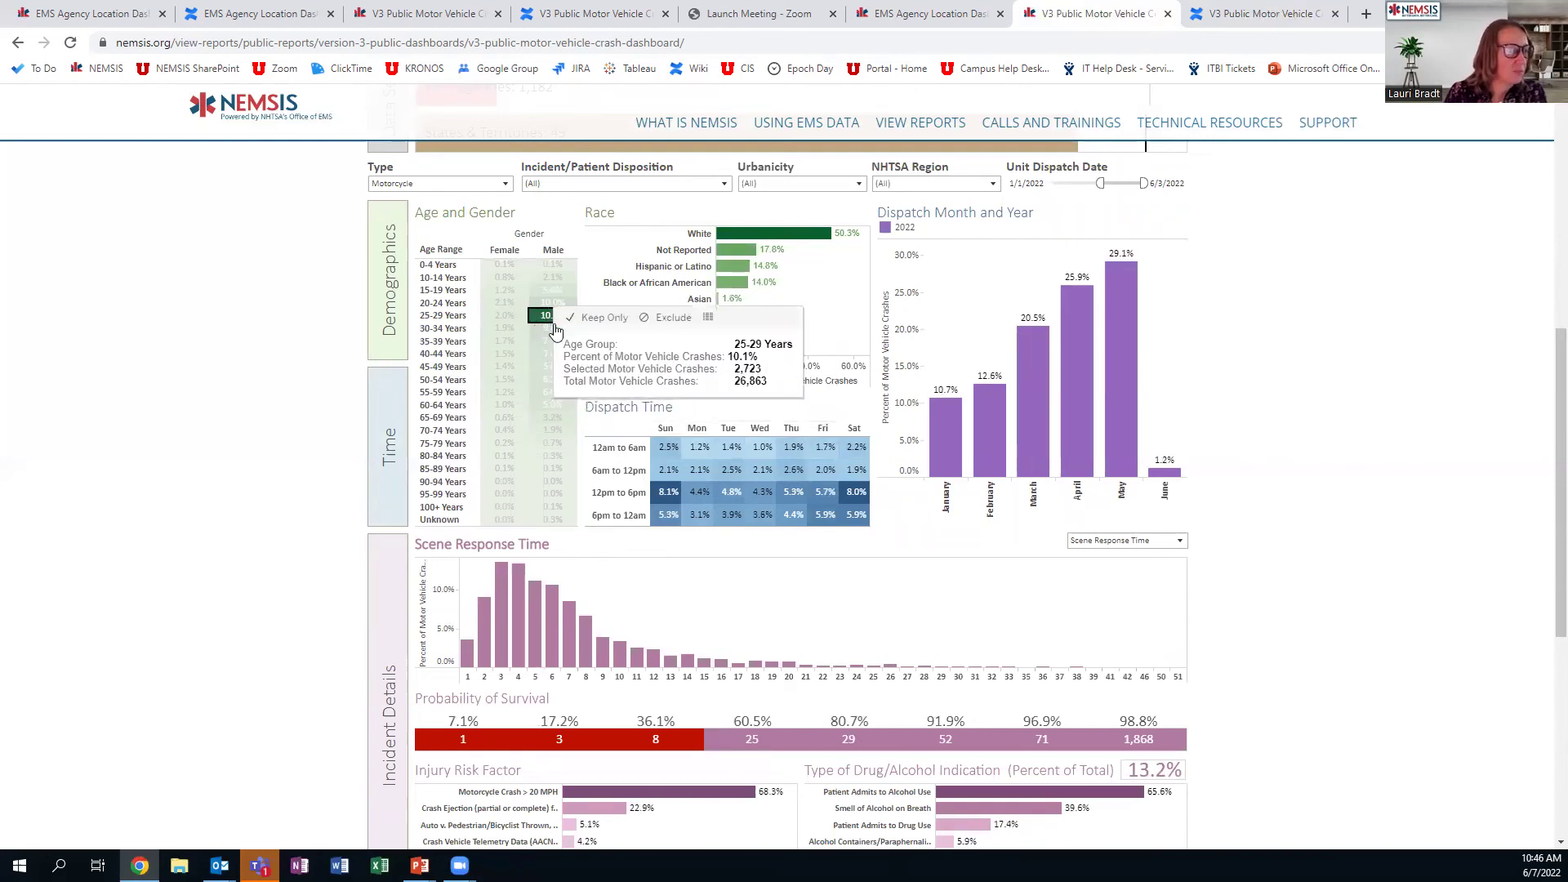
pyautogui.click(687, 392)
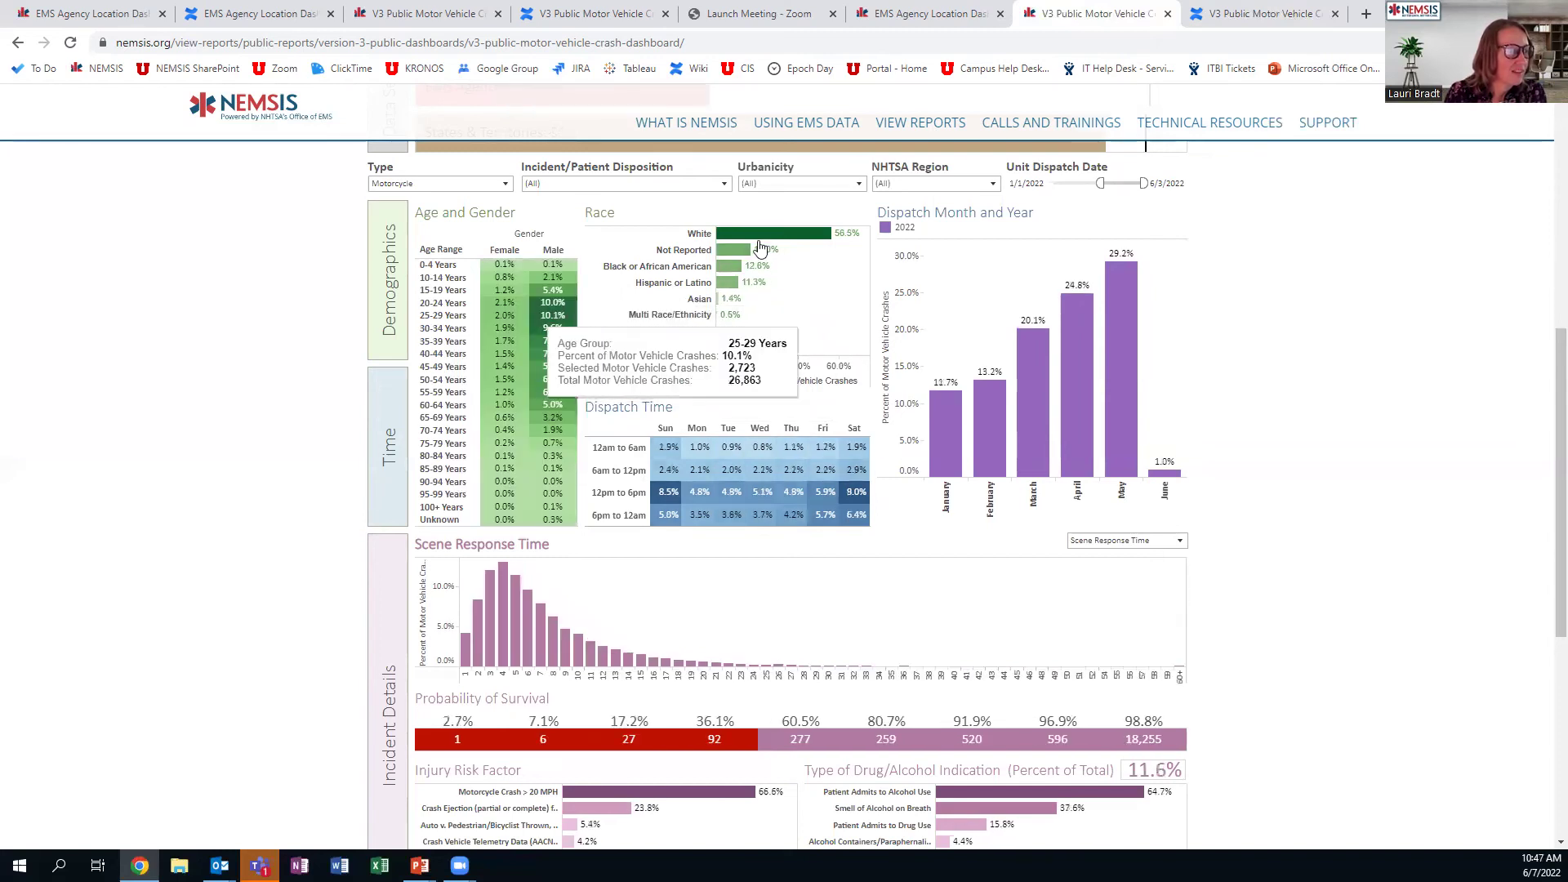
pyautogui.click(542, 315)
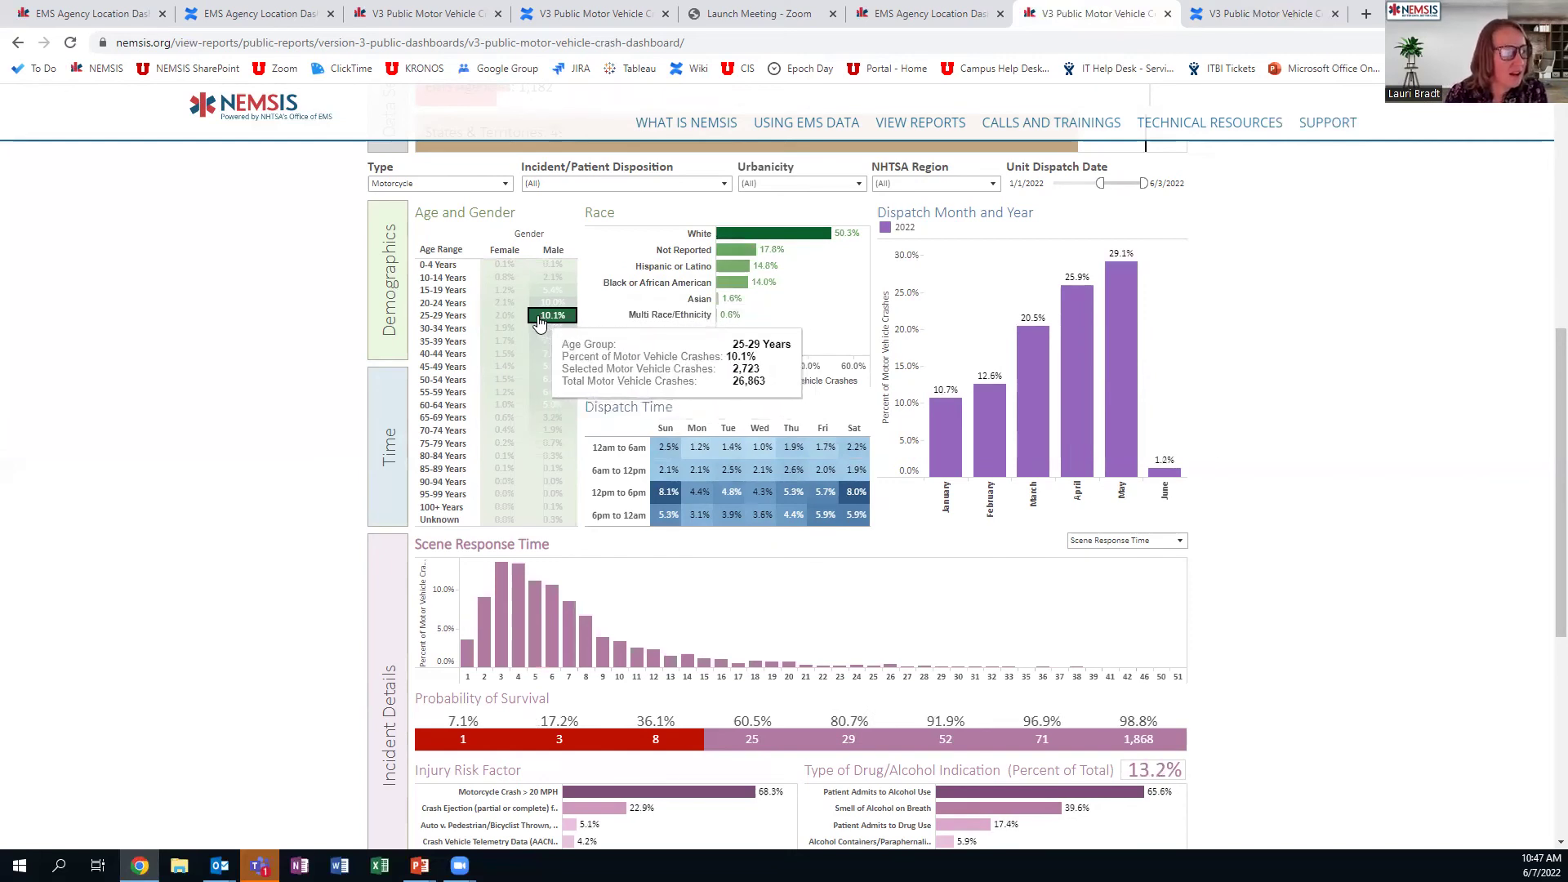
pyautogui.moveTo(539, 322)
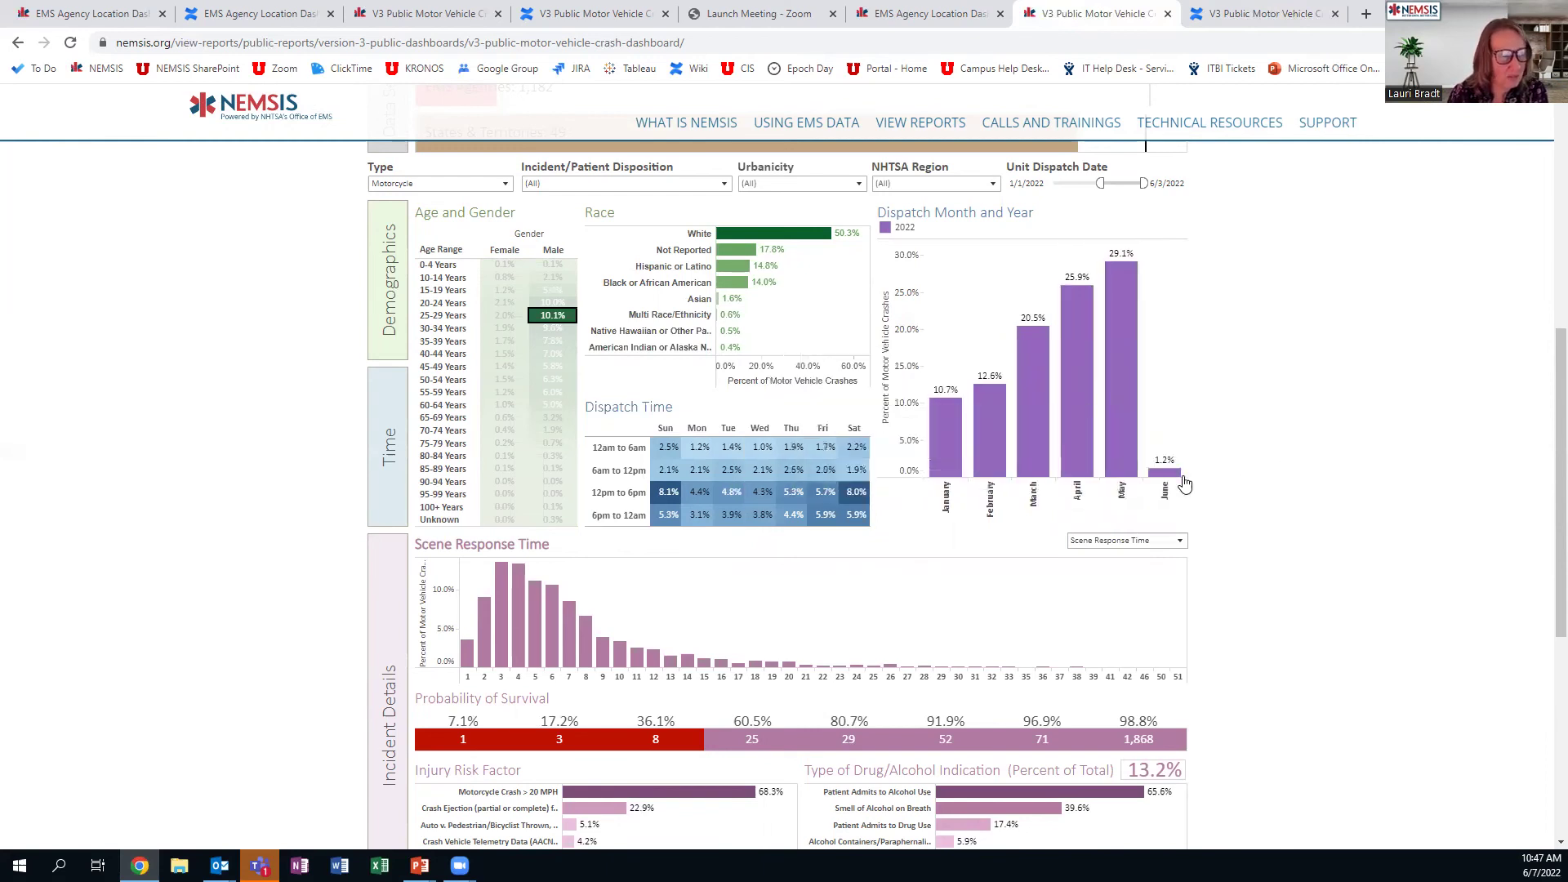
pyautogui.moveTo(1139, 371)
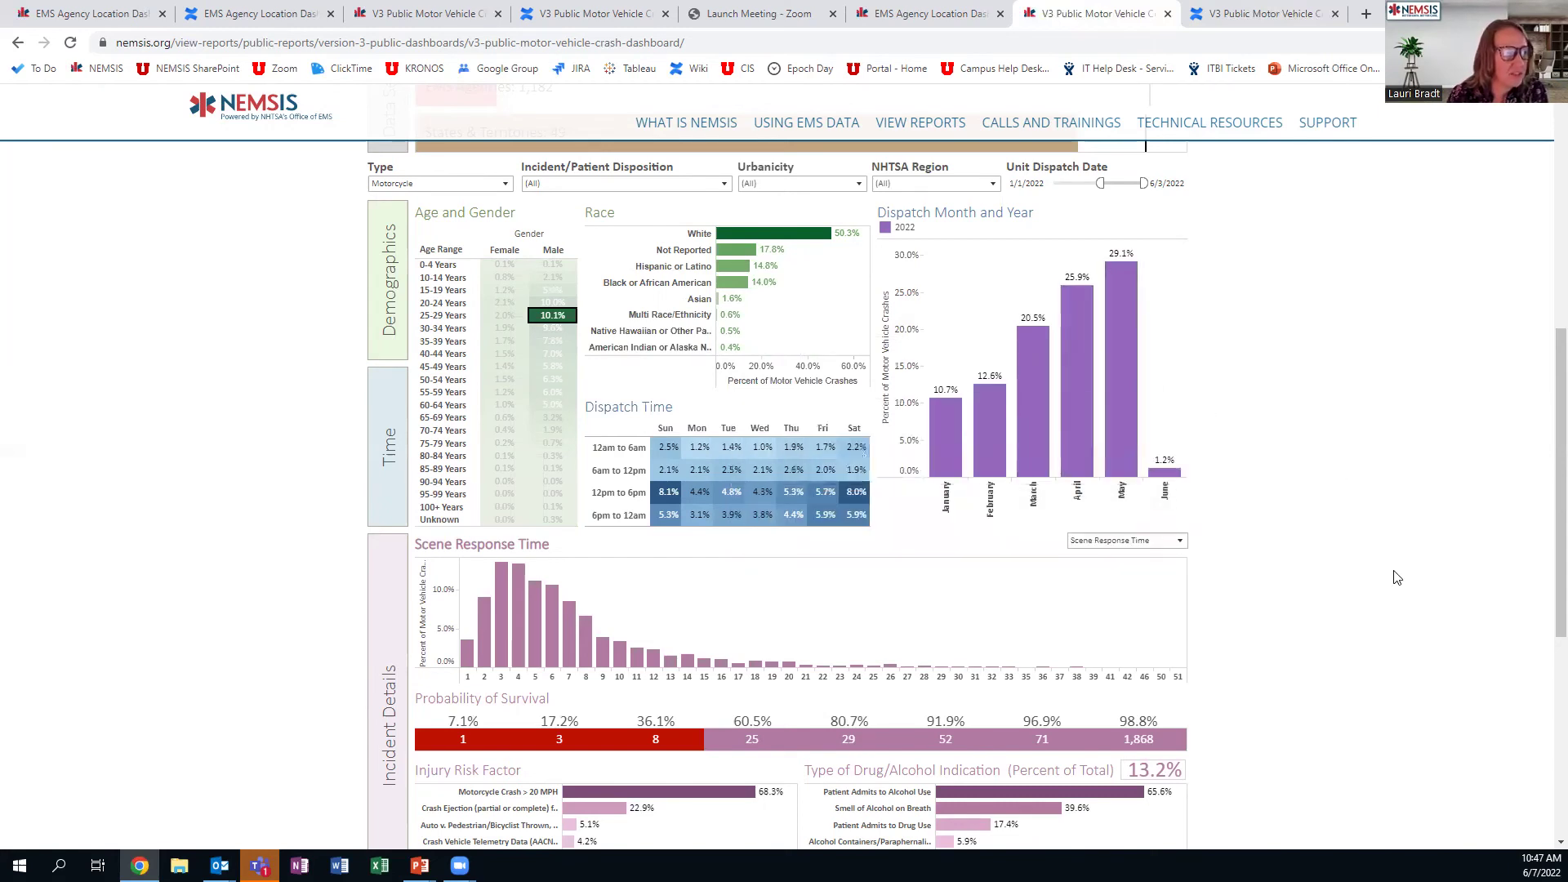
# Clear the male 25-29 Years selection in the Age and Gender table.
pyautogui.click(549, 322)
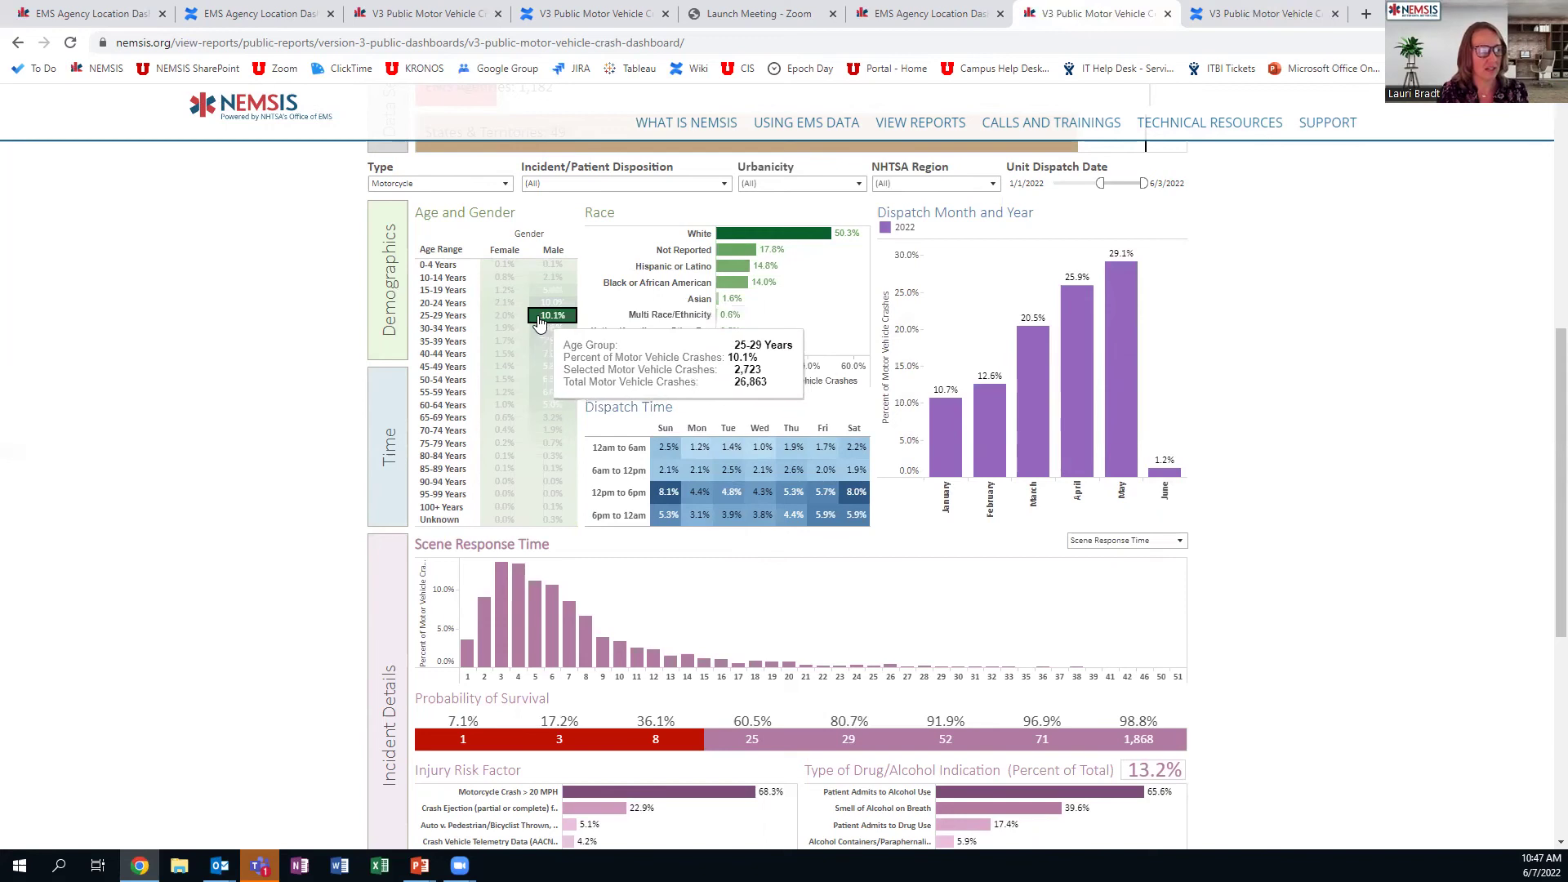
pyautogui.moveTo(547, 318)
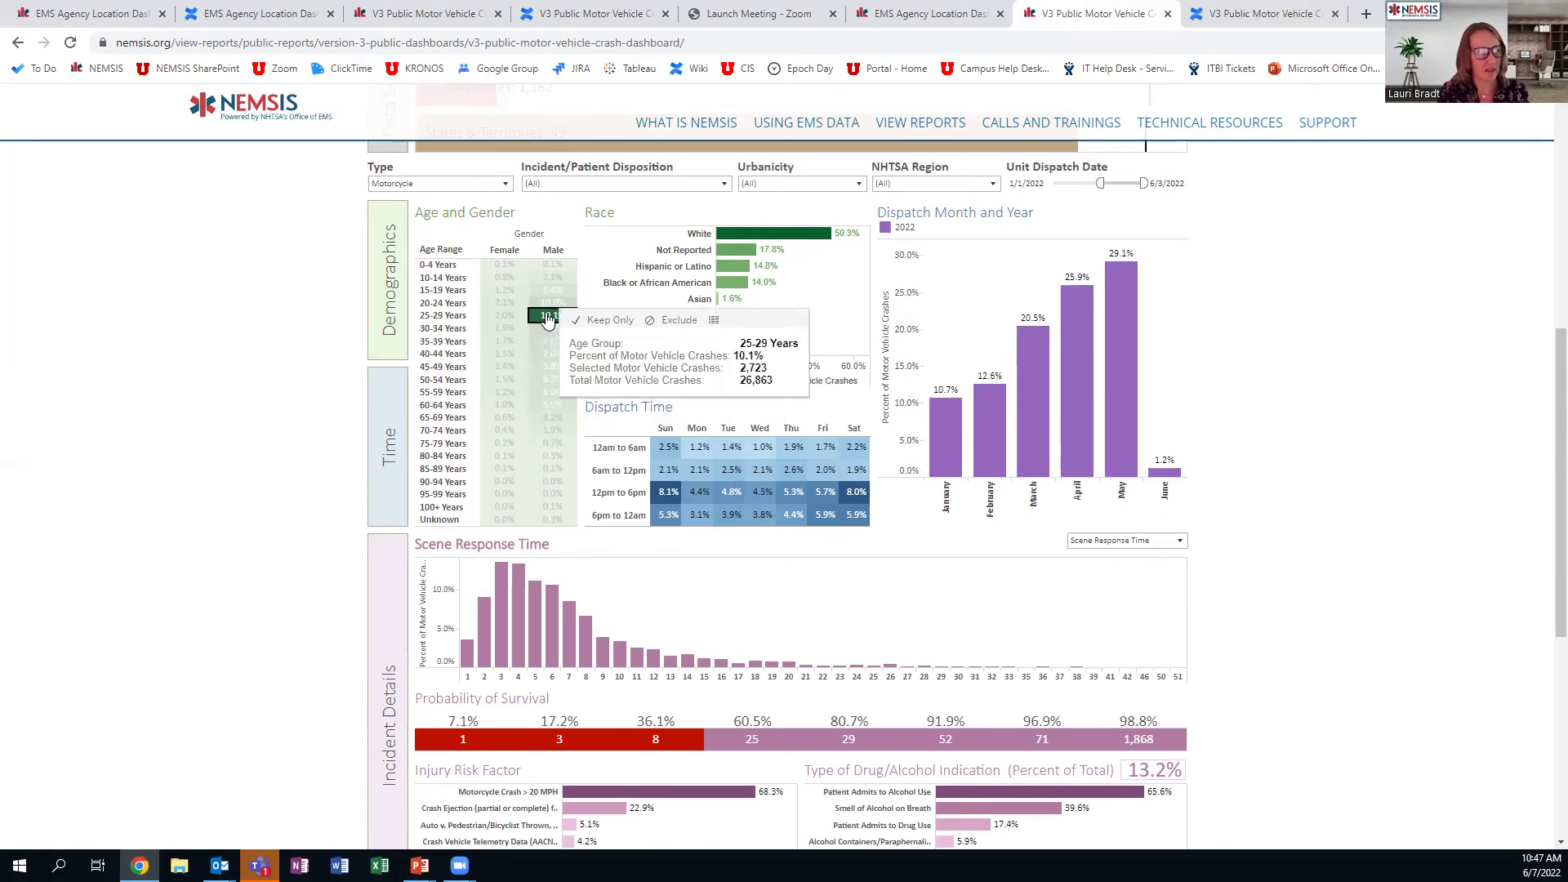
pyautogui.click(547, 318)
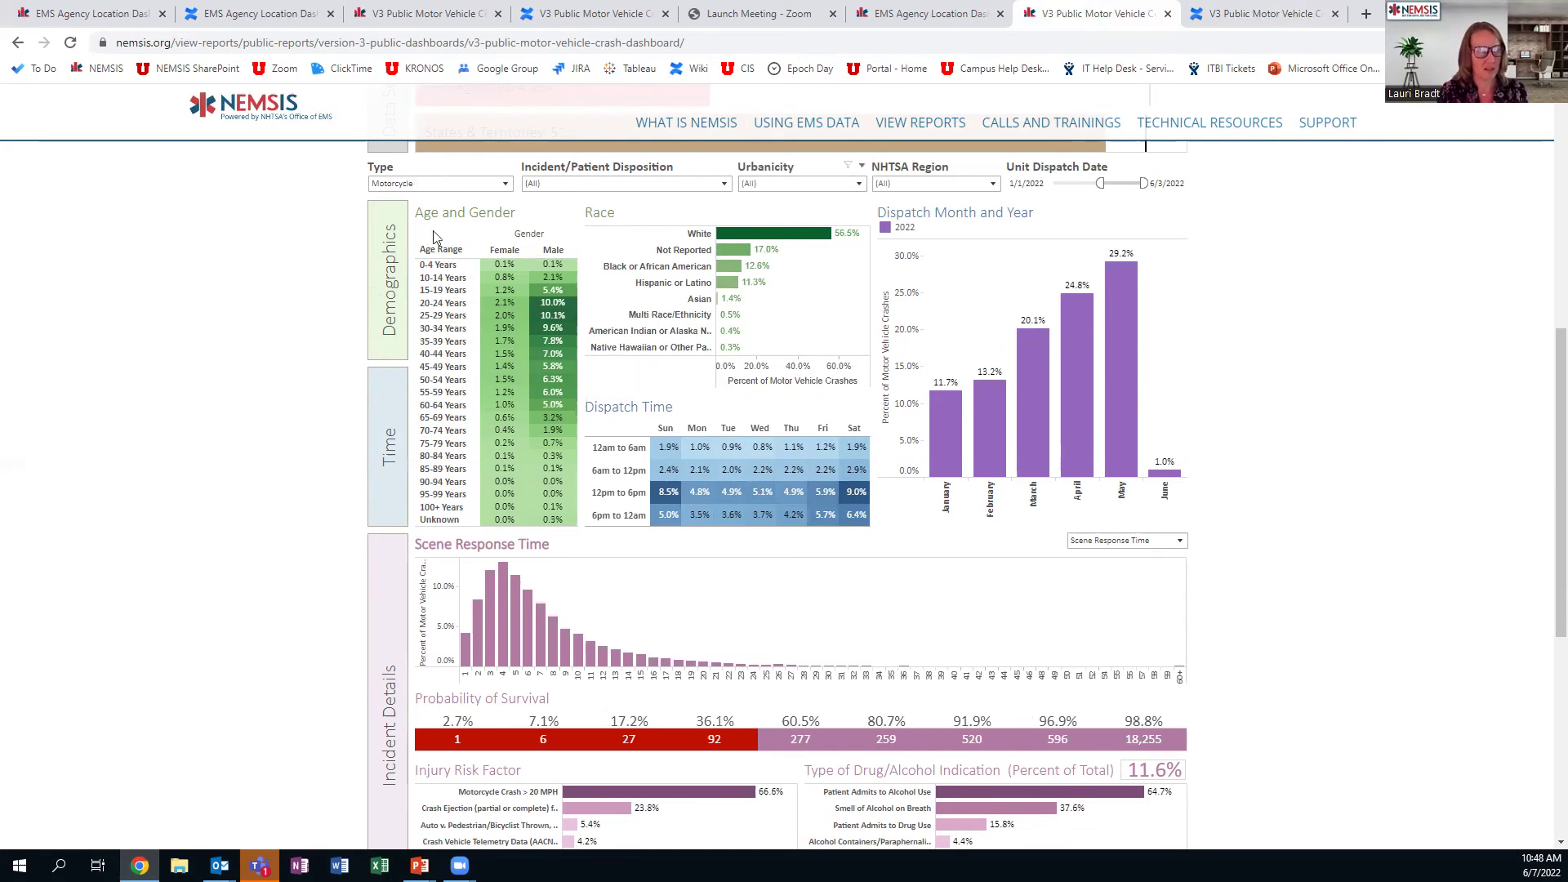
pyautogui.moveTo(538, 328)
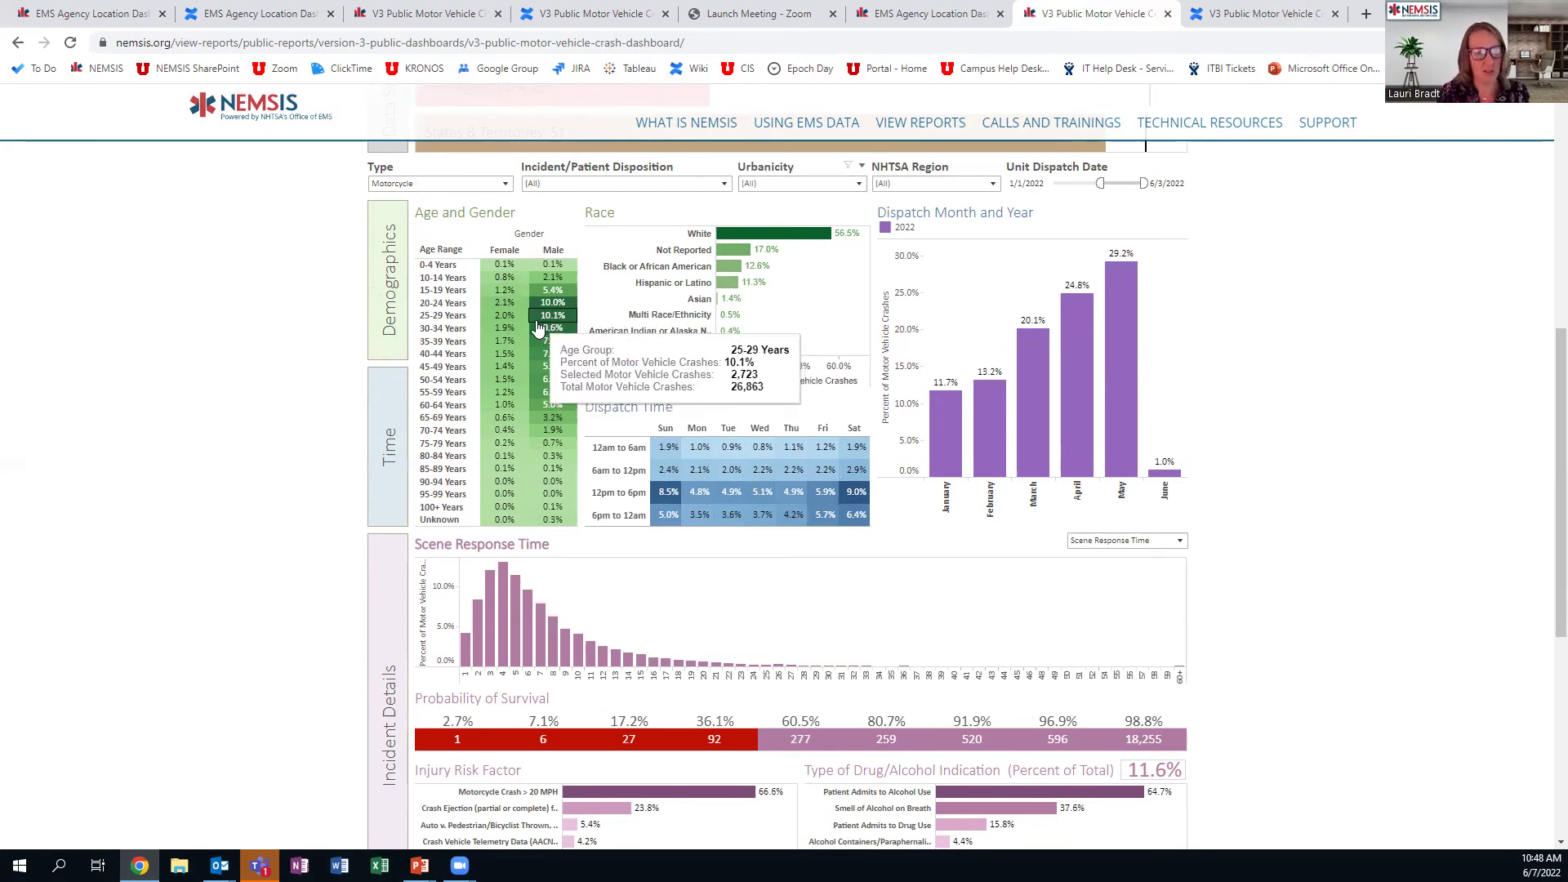
pyautogui.moveTo(506, 482)
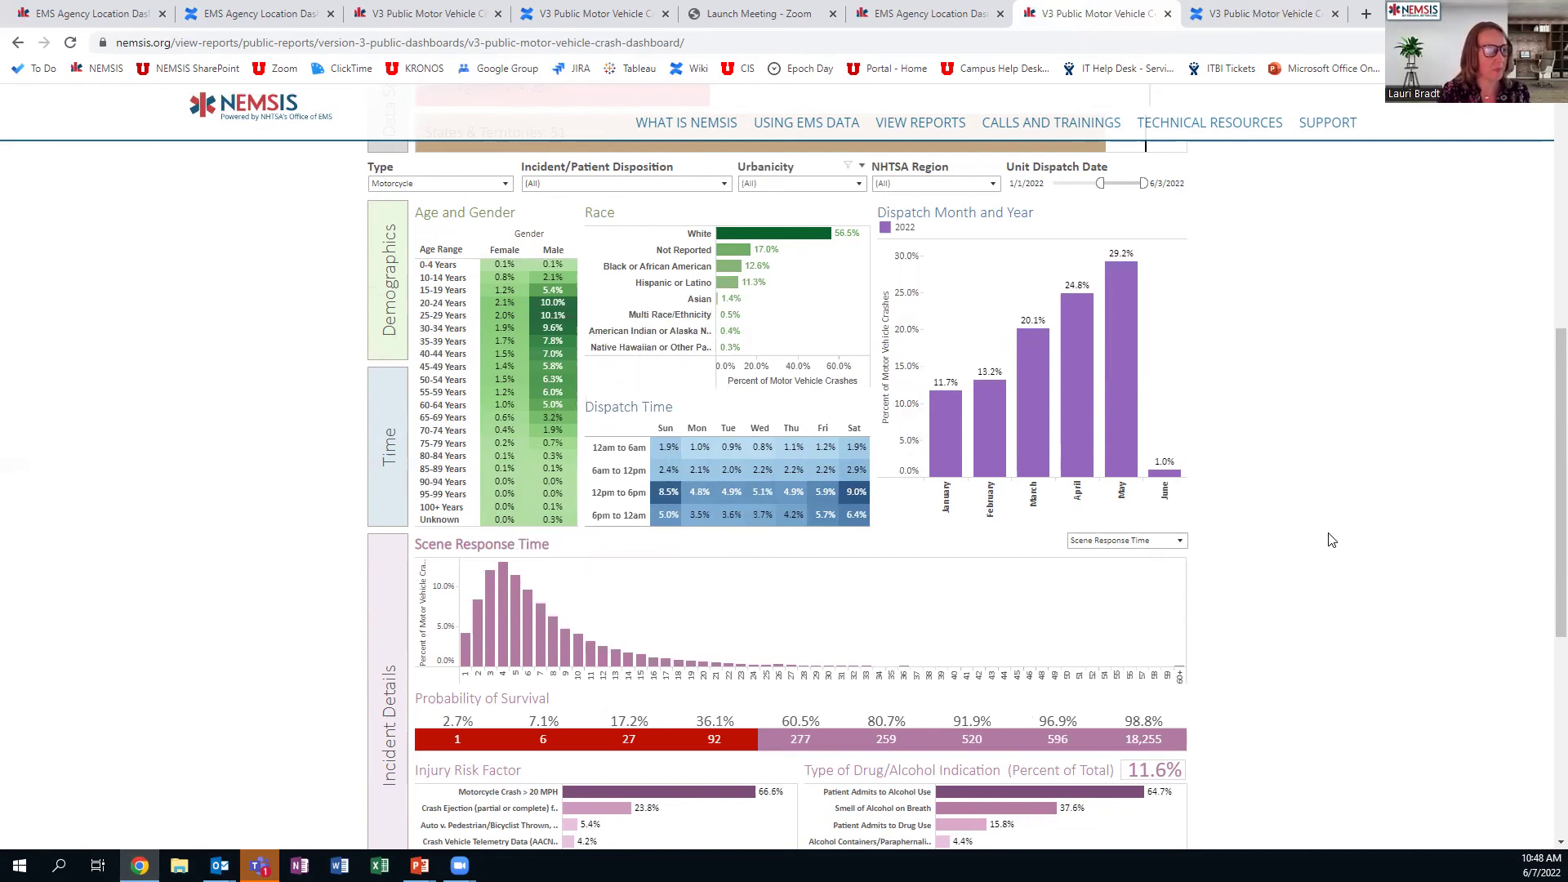
# Switch the Incident Details histogram to show Scene Time.
pyautogui.scroll(-2, 1330, 540)
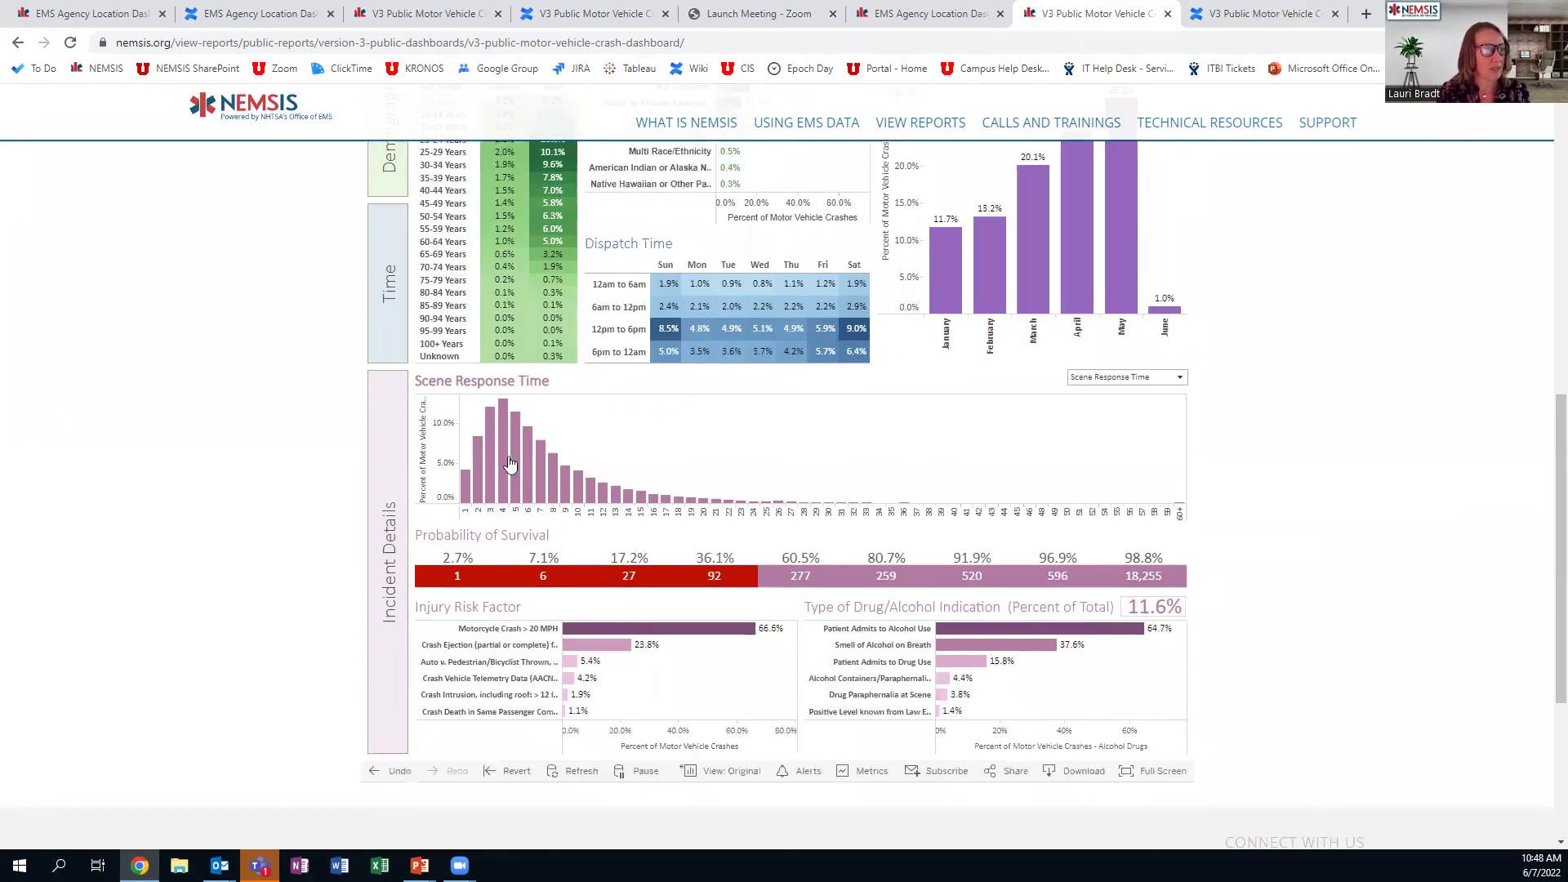
pyautogui.click(1181, 380)
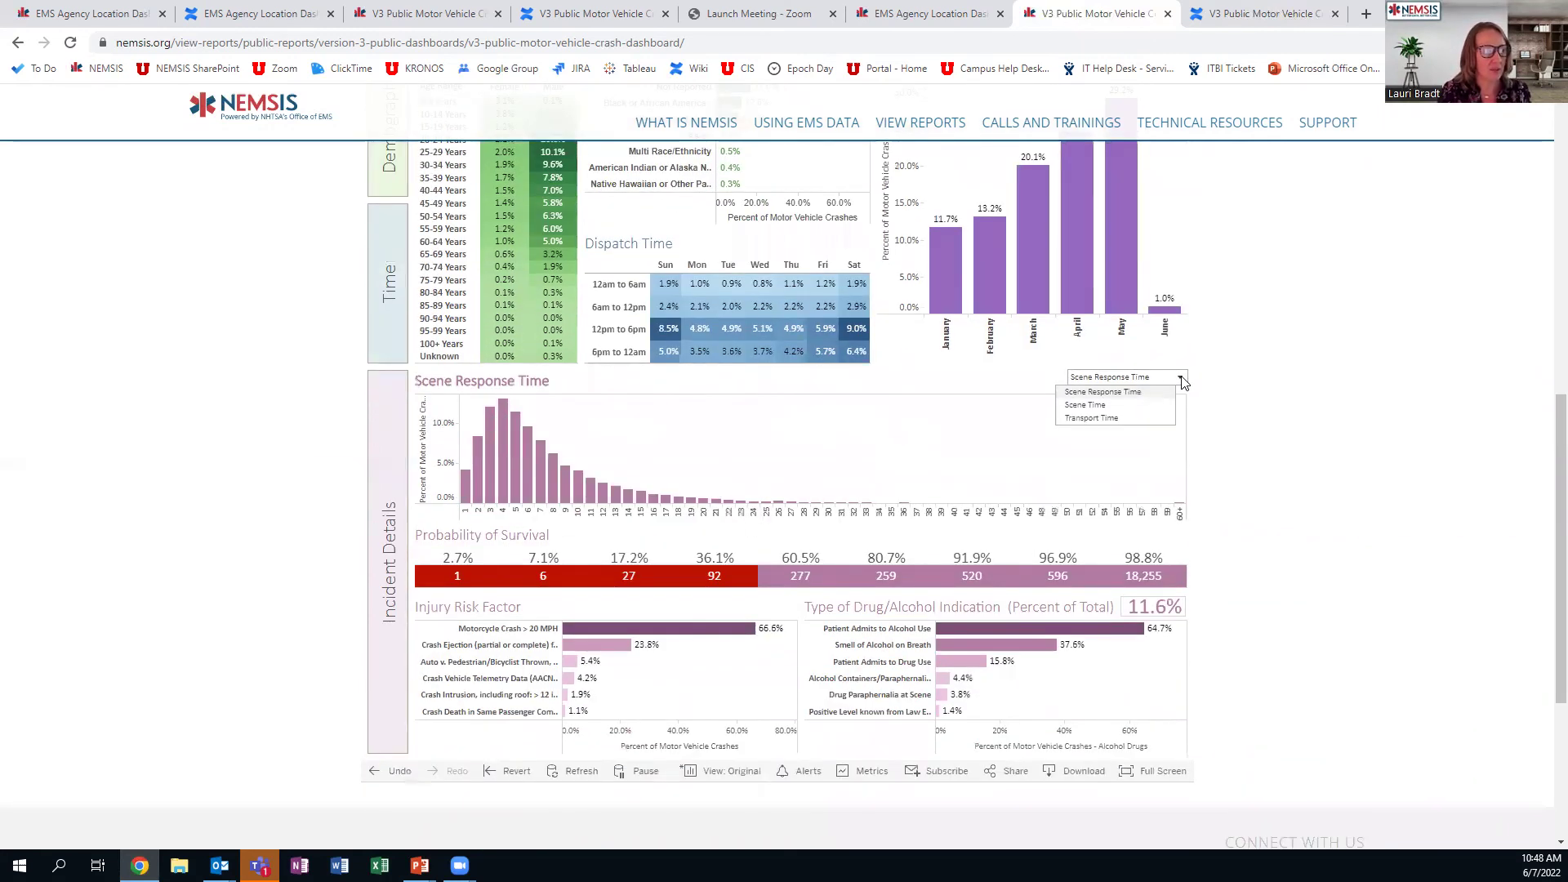
pyautogui.click(1112, 405)
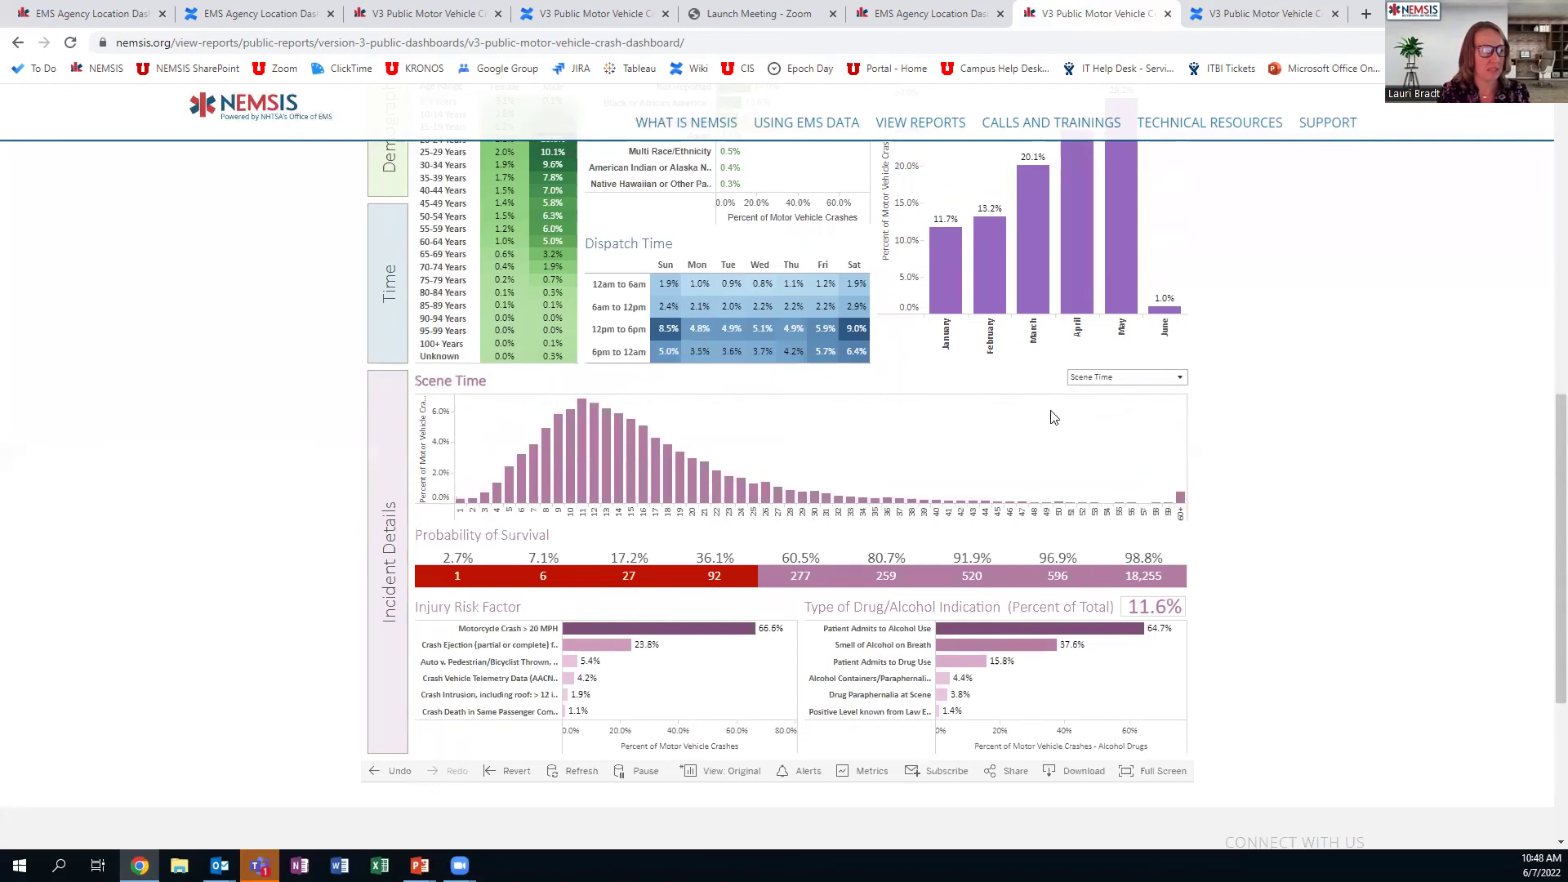
# Inspect the Scene Time bars, filter the dashboard by the 12 minutes bar, and clear that selection.
pyautogui.moveTo(630, 504)
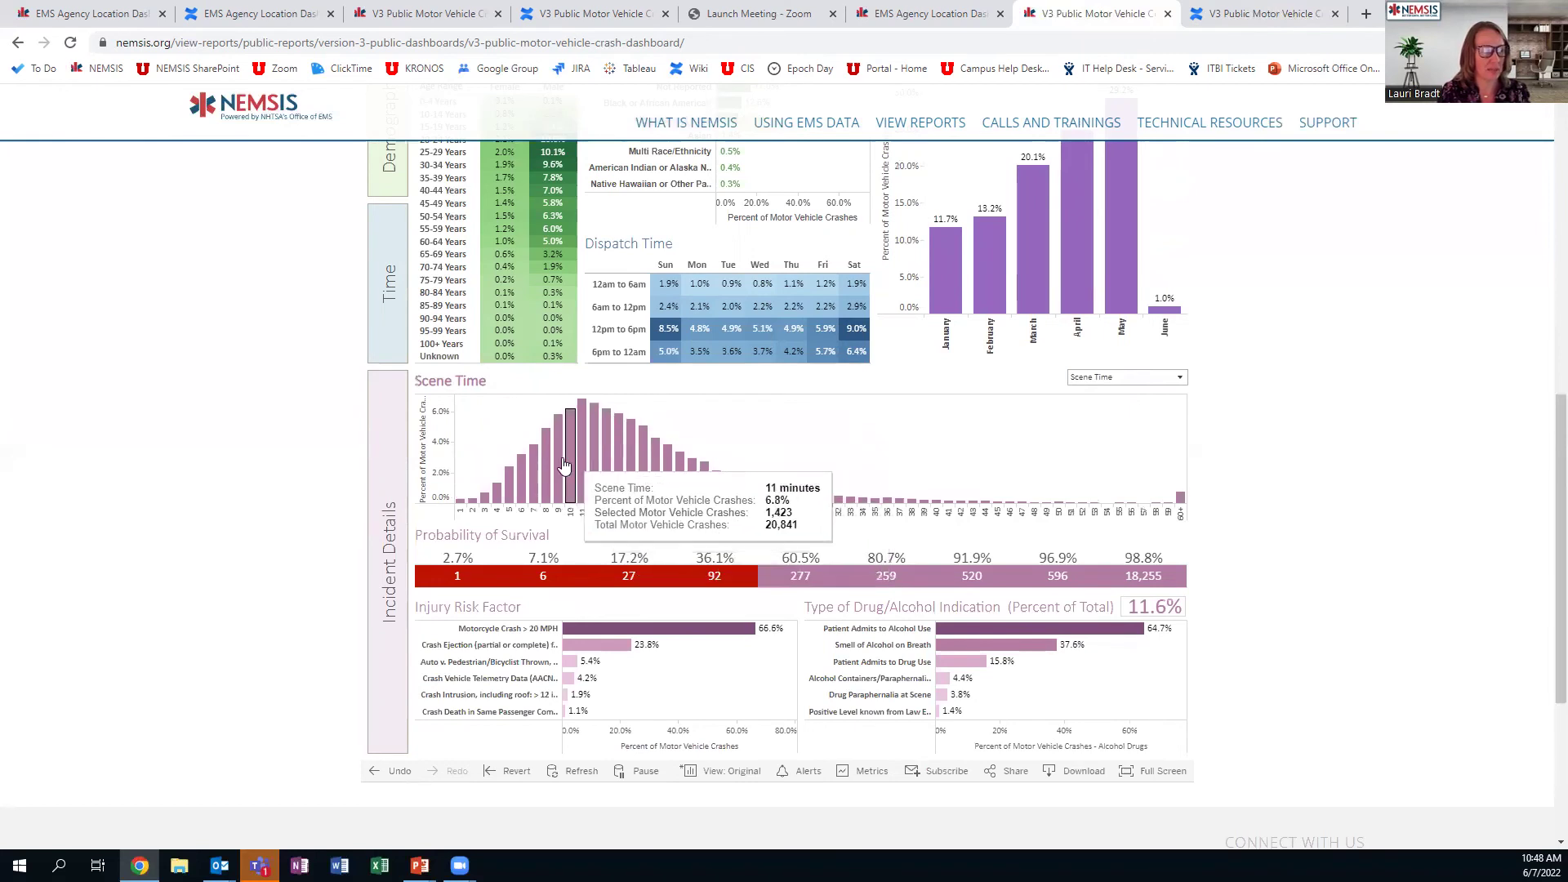
pyautogui.moveTo(605, 470)
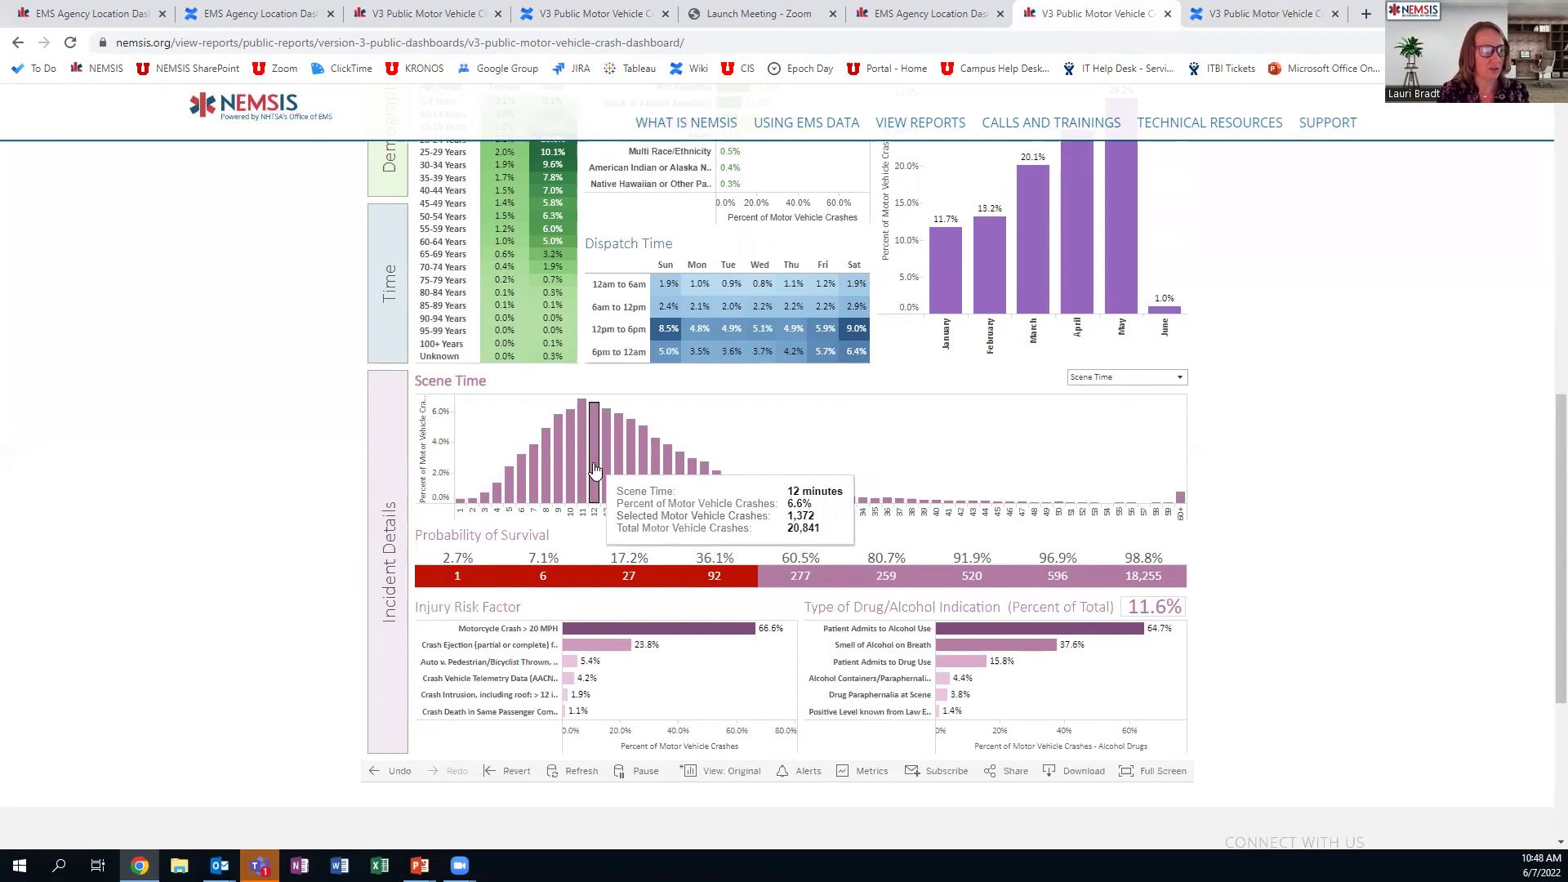
pyautogui.click(594, 470)
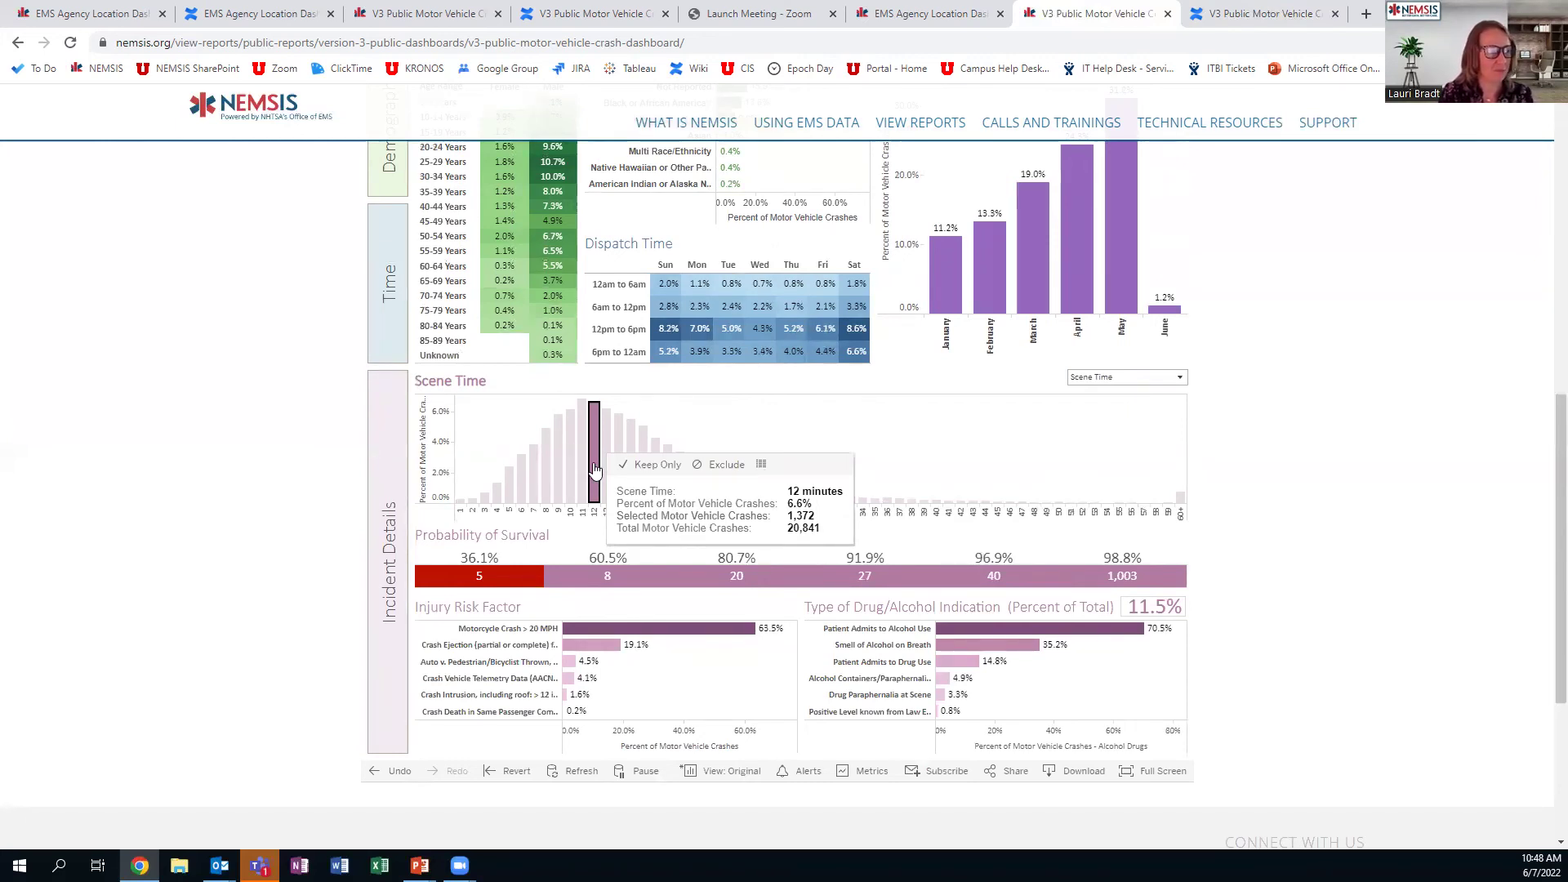
pyautogui.click(594, 469)
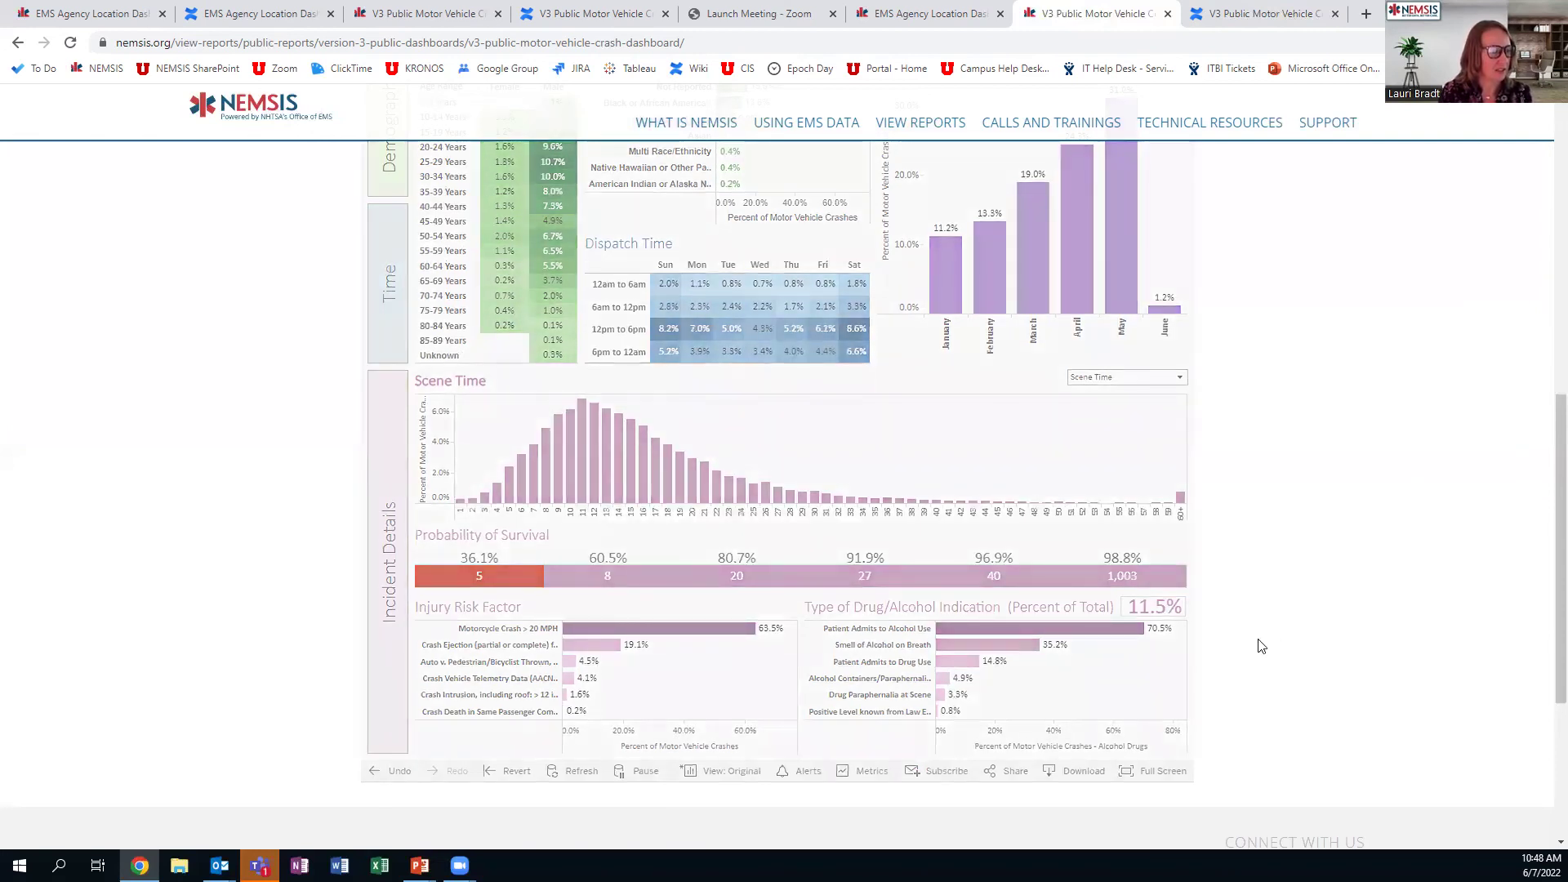
# Examine the details of the red and purple segments in the Probability of Survival chart.
pyautogui.scroll(-1, 1274, 574)
pyautogui.scroll(-2, 1274, 574)
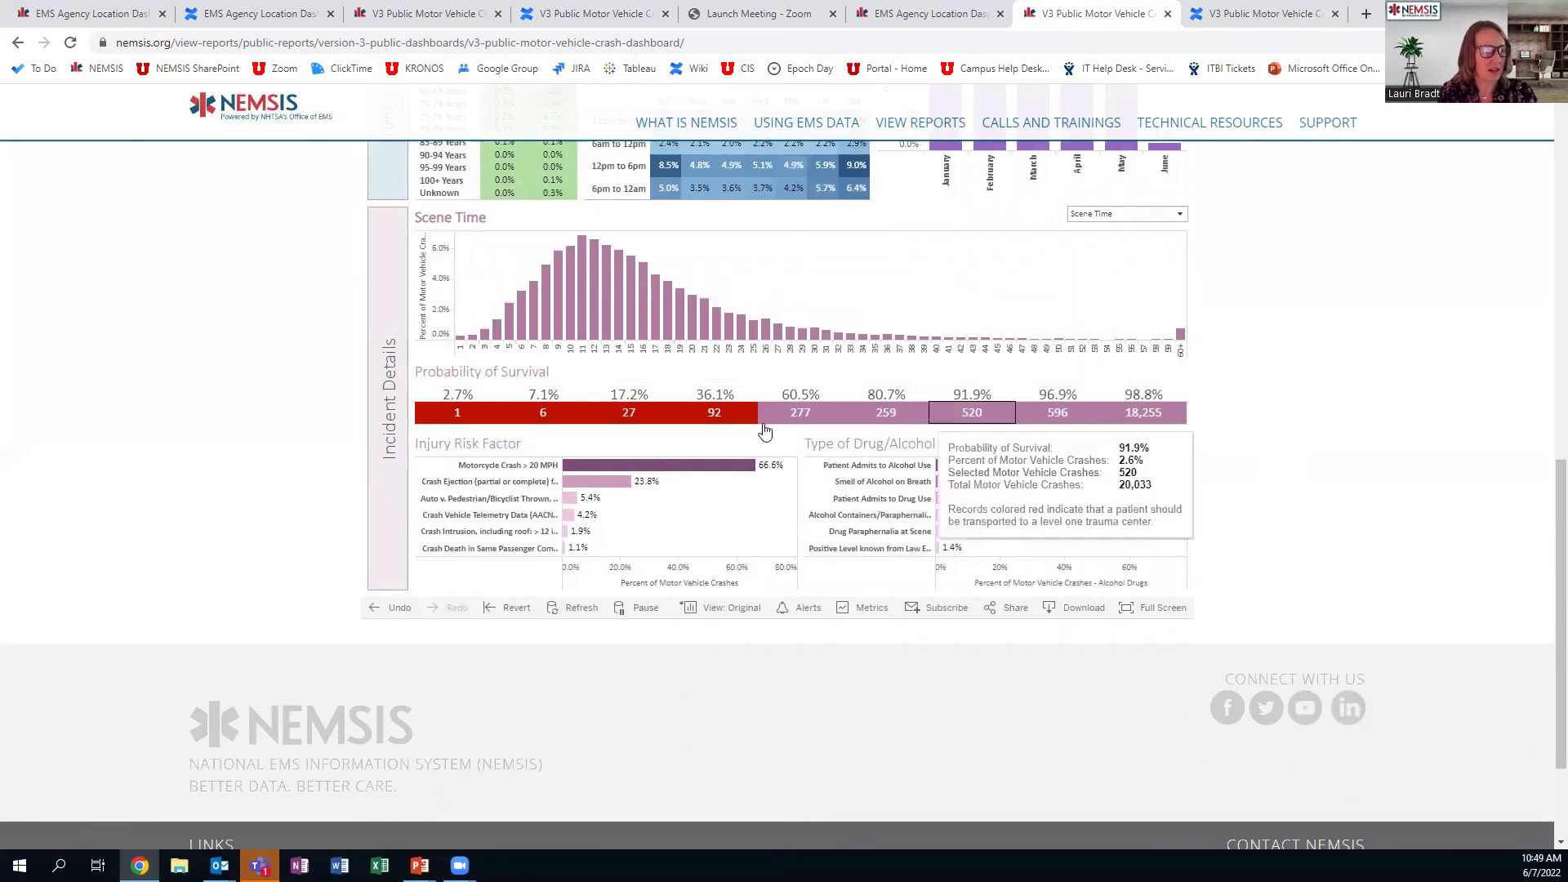
pyautogui.moveTo(735, 424)
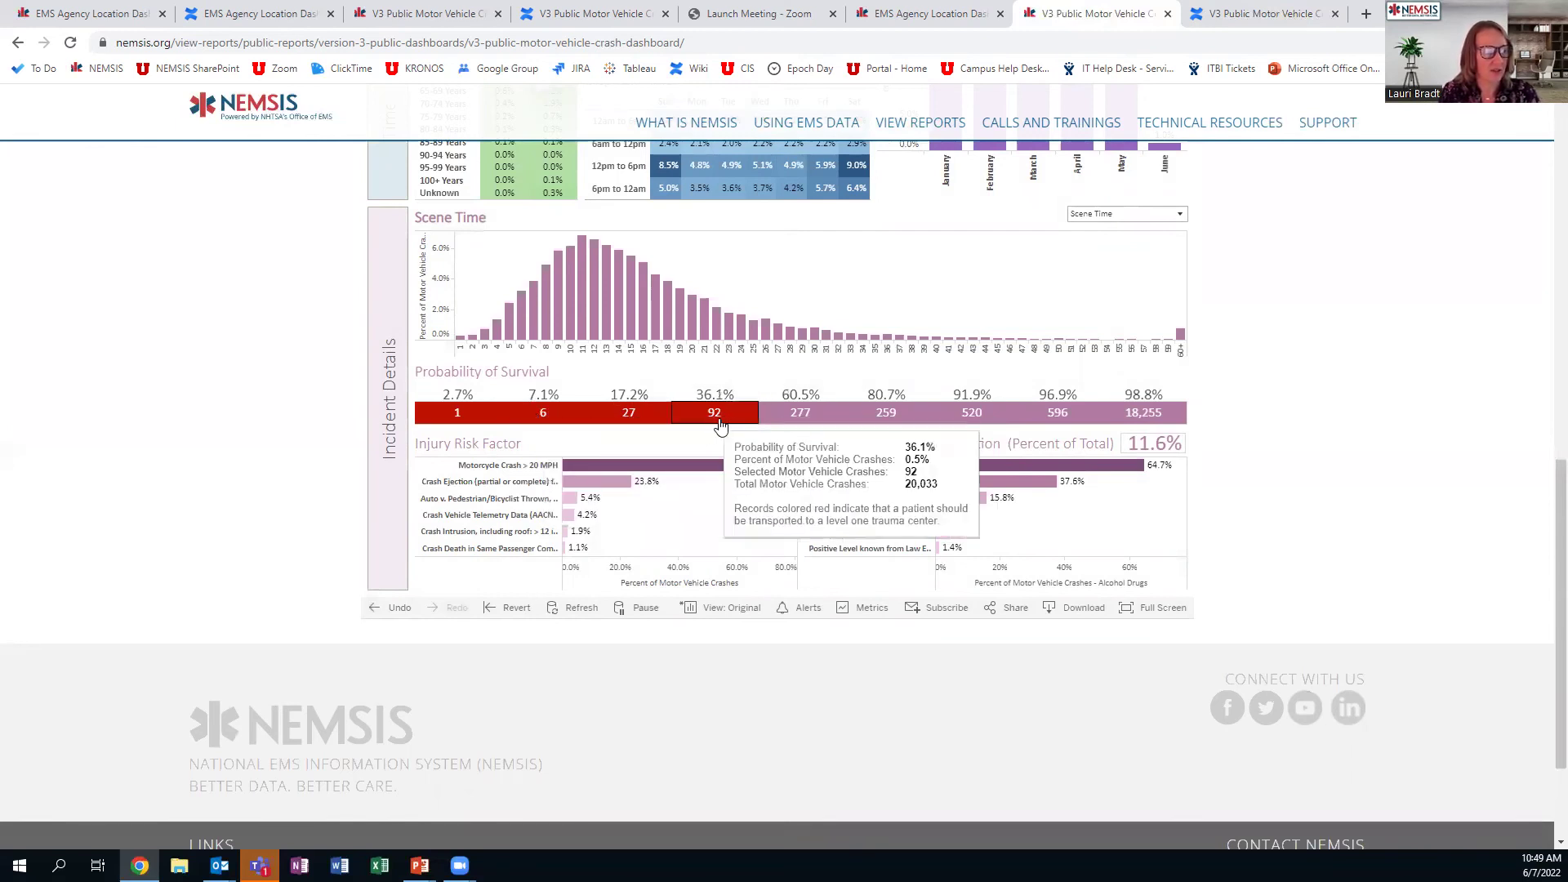
pyautogui.moveTo(550, 426)
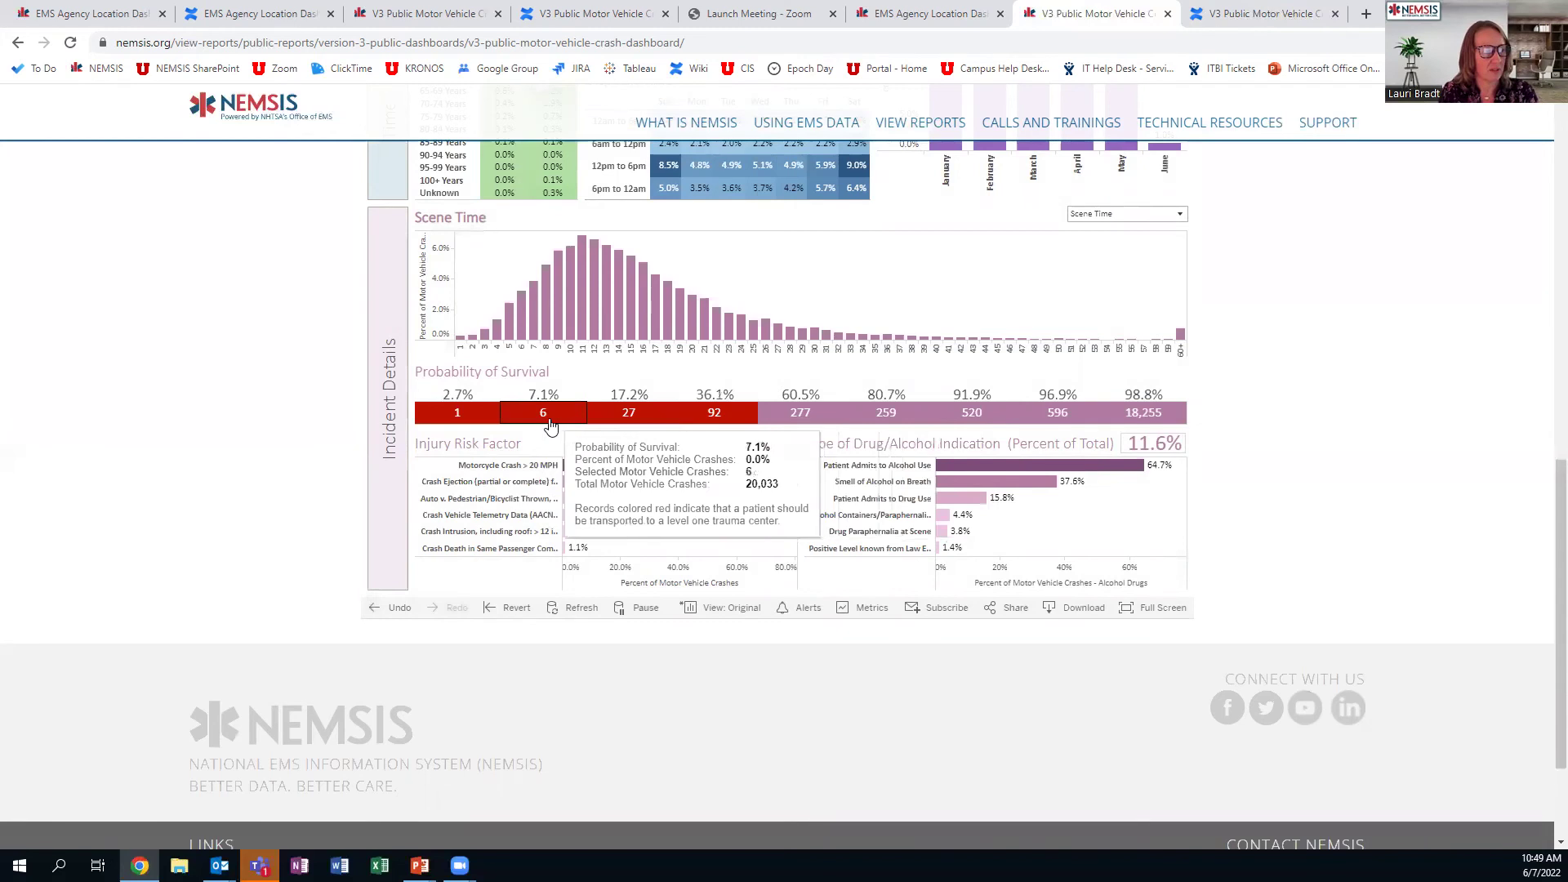
# Inspect the 2.7% and 60.5% segments in the Probability of Survival chart.
pyautogui.moveTo(442, 426)
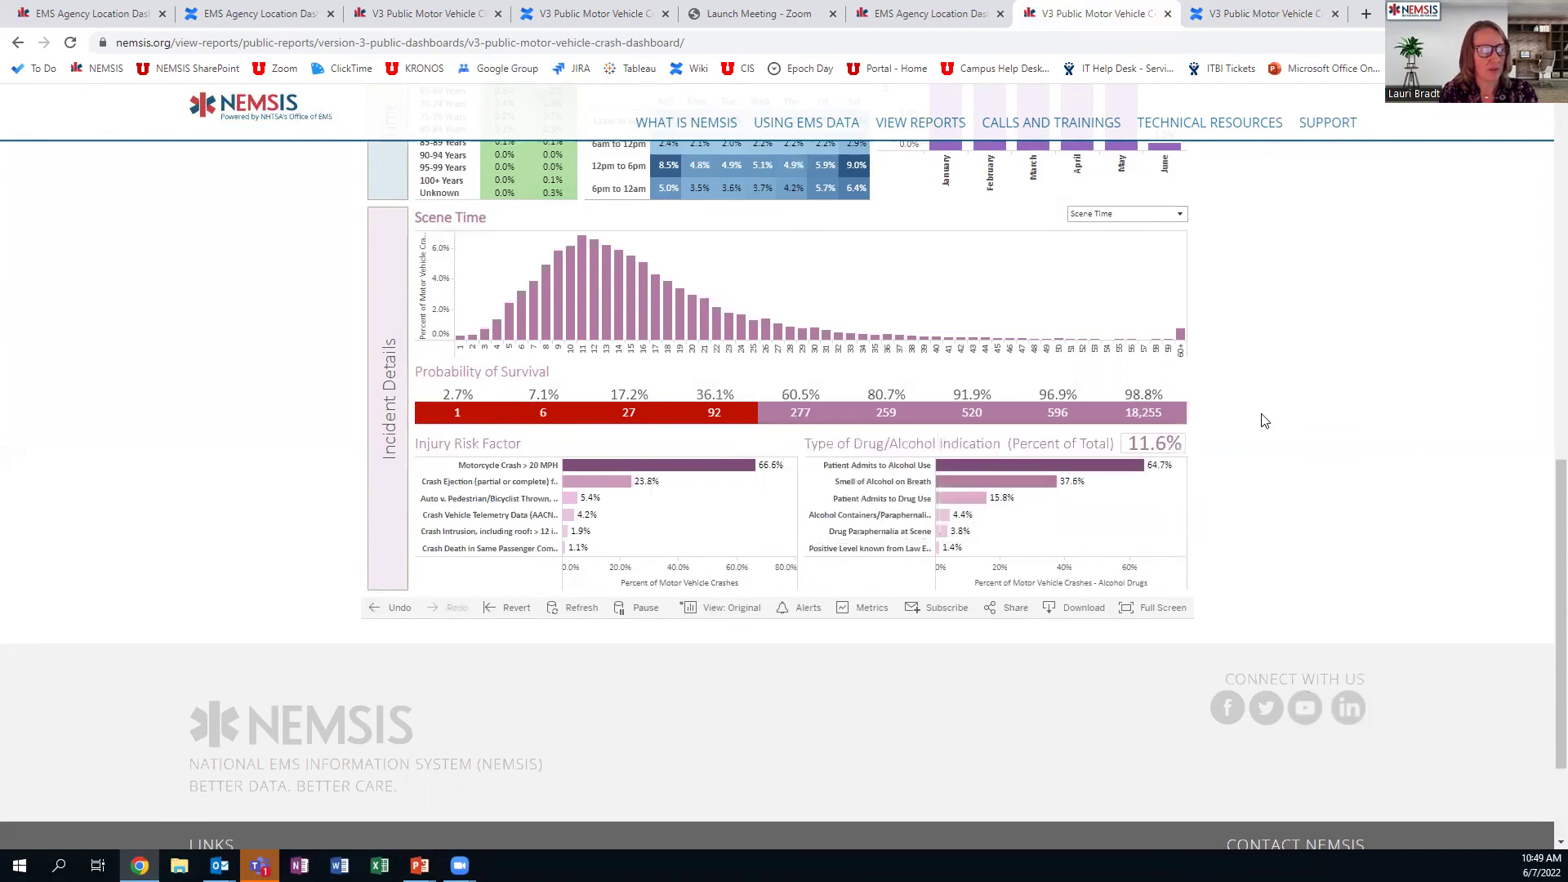
pyautogui.moveTo(804, 421)
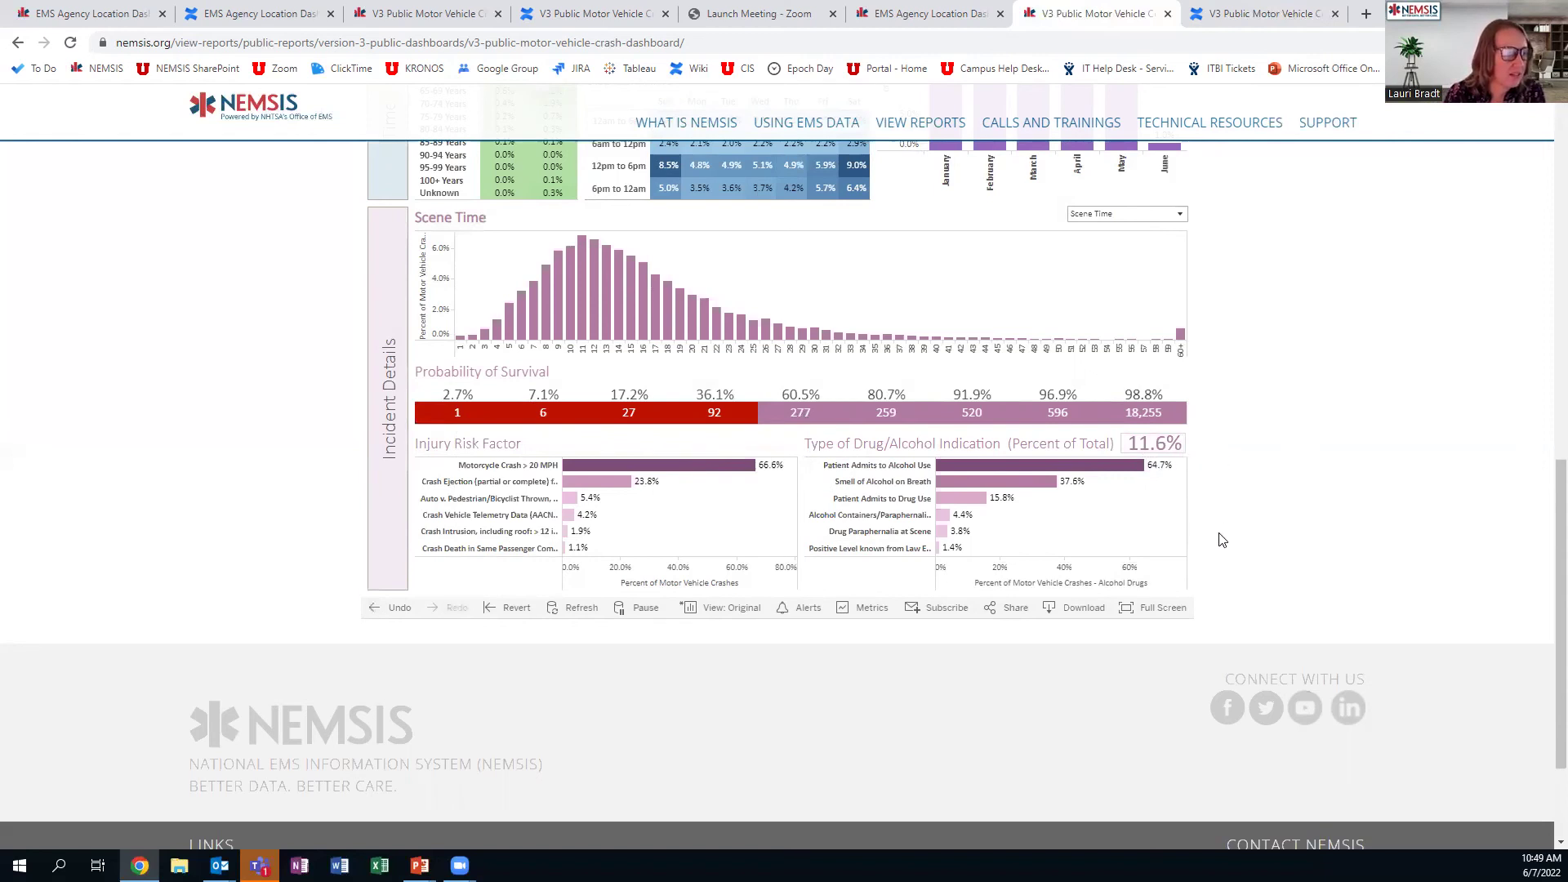
# Filter the dashboard by the male 25-29 Years cell in the Age and Gender table.
pyautogui.scroll(2, 1217, 576)
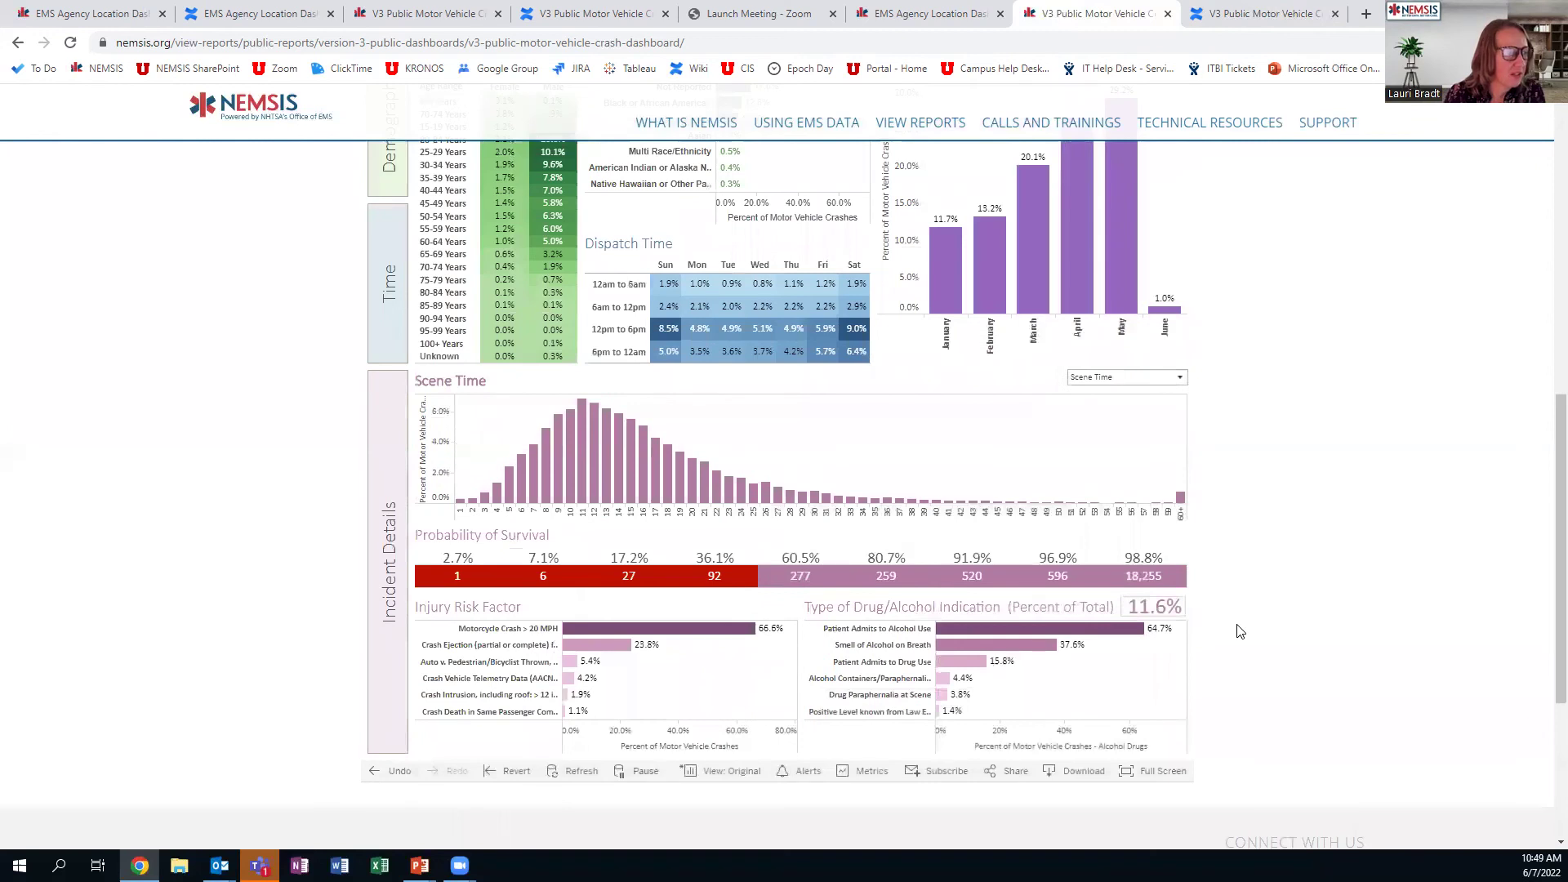
pyautogui.scroll(2, 1239, 631)
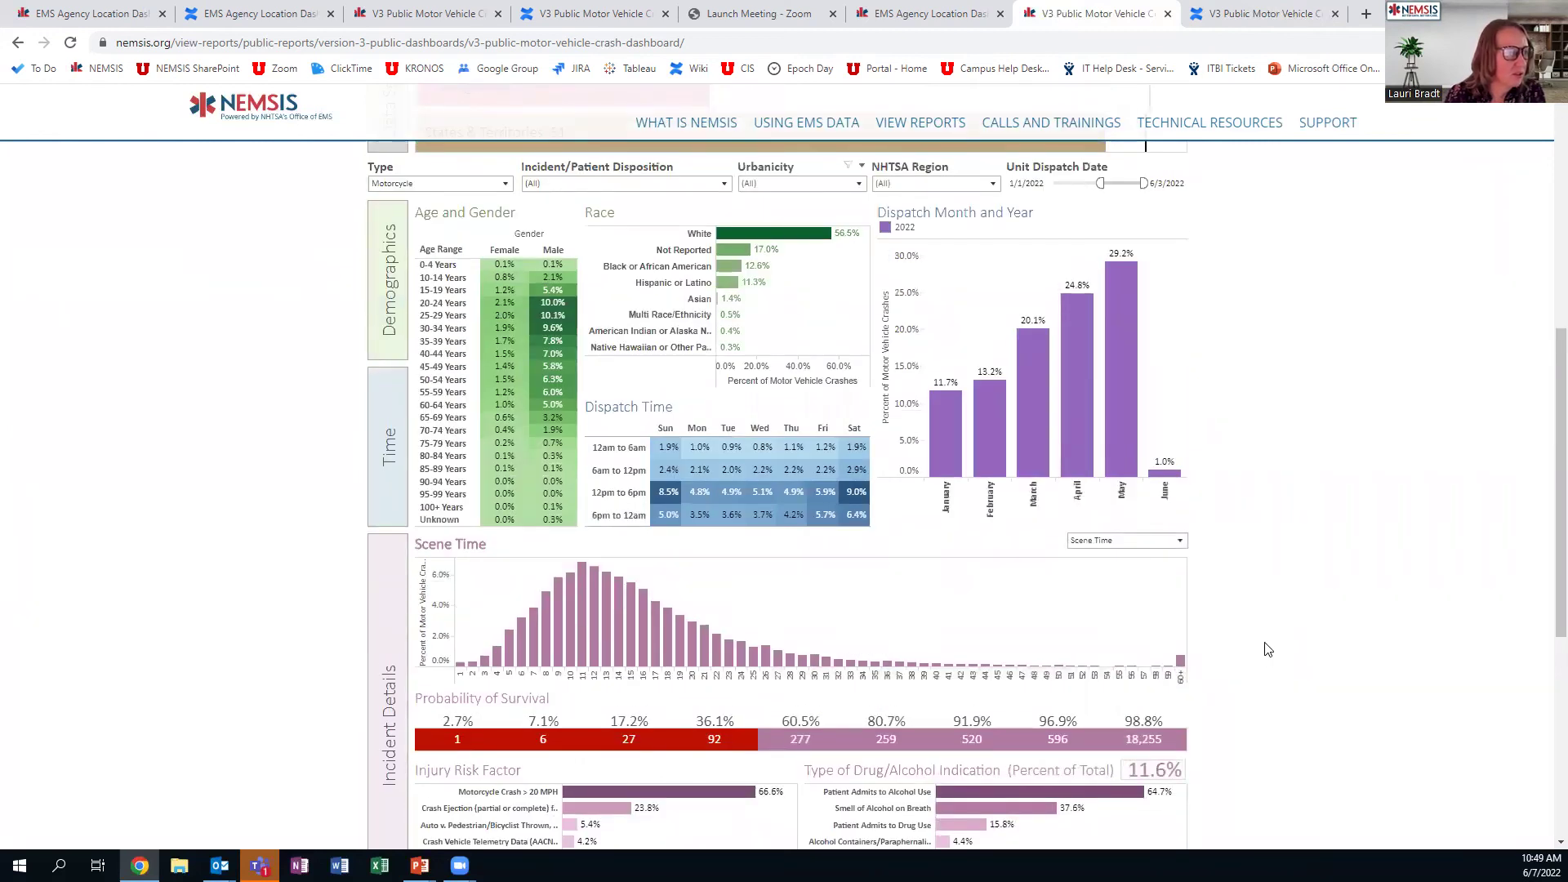
pyautogui.moveTo(553, 310)
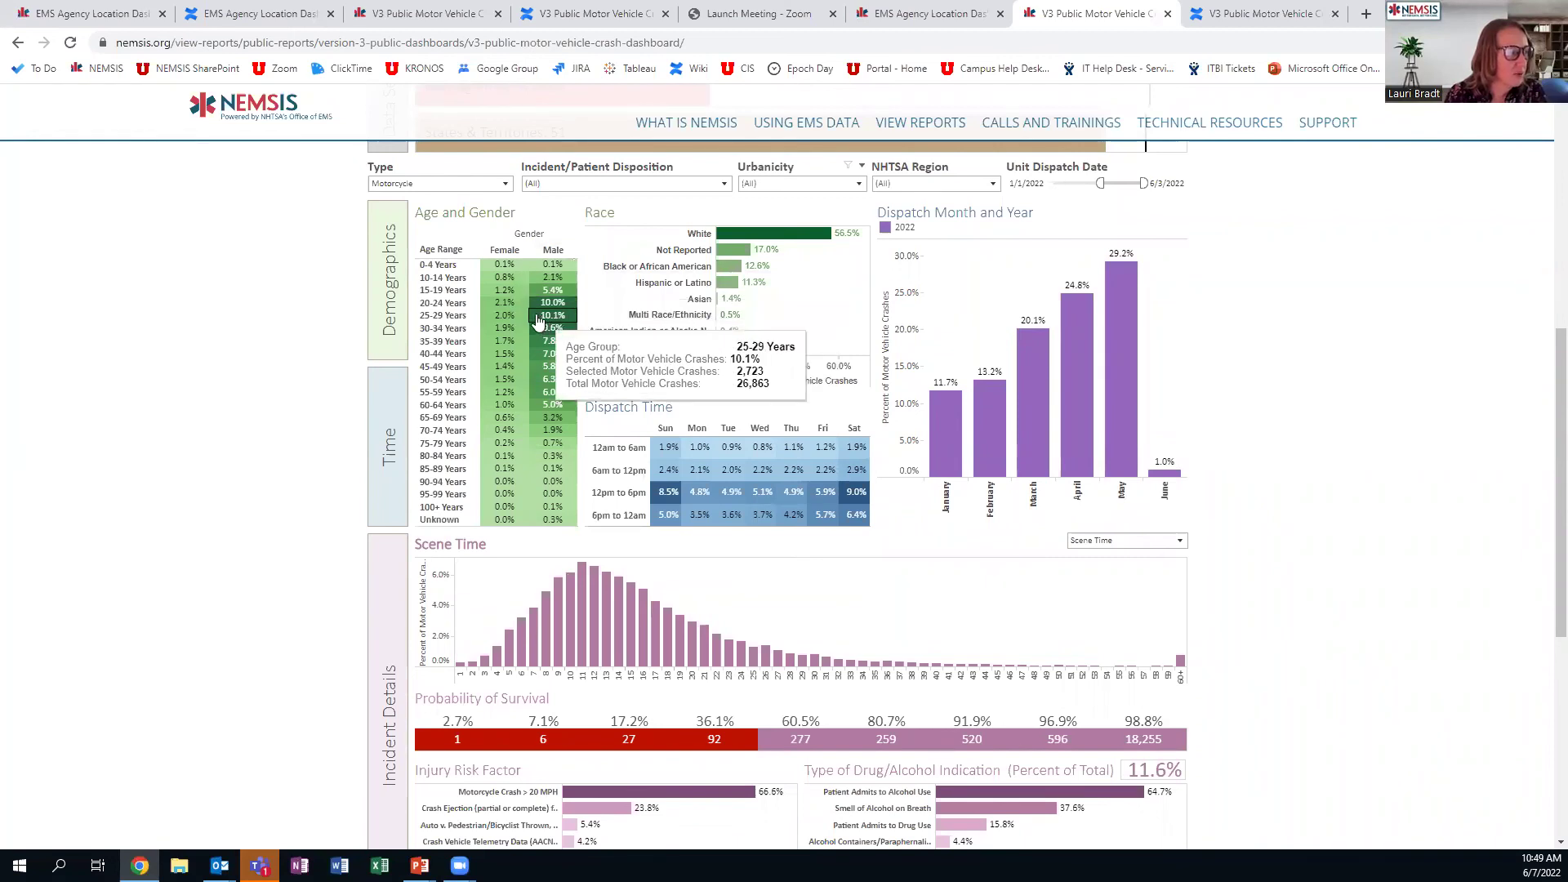
pyautogui.click(538, 316)
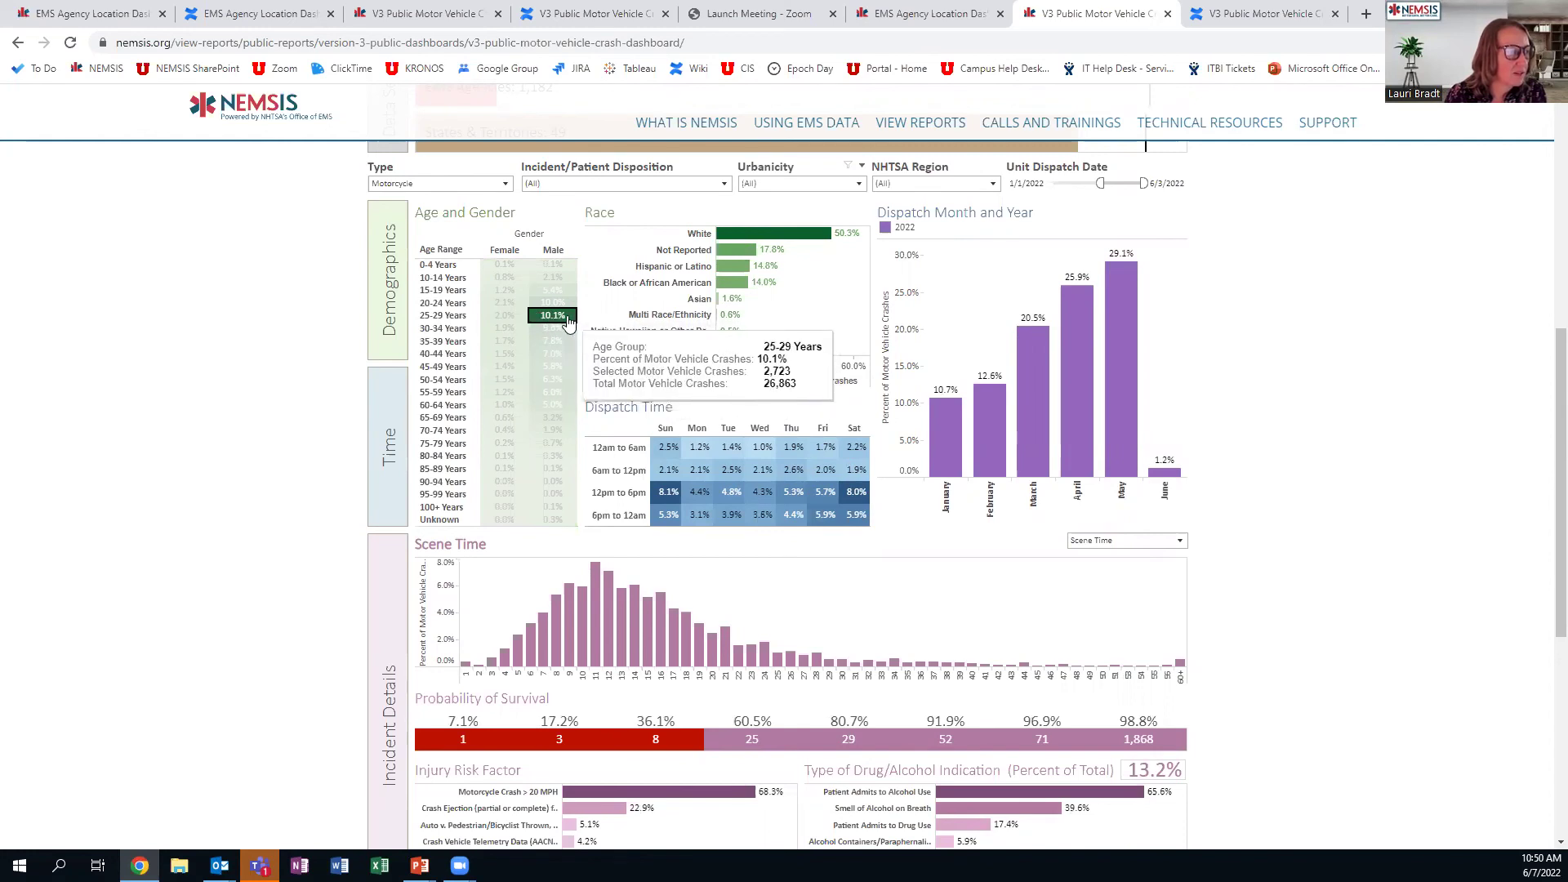
pyautogui.click(567, 318)
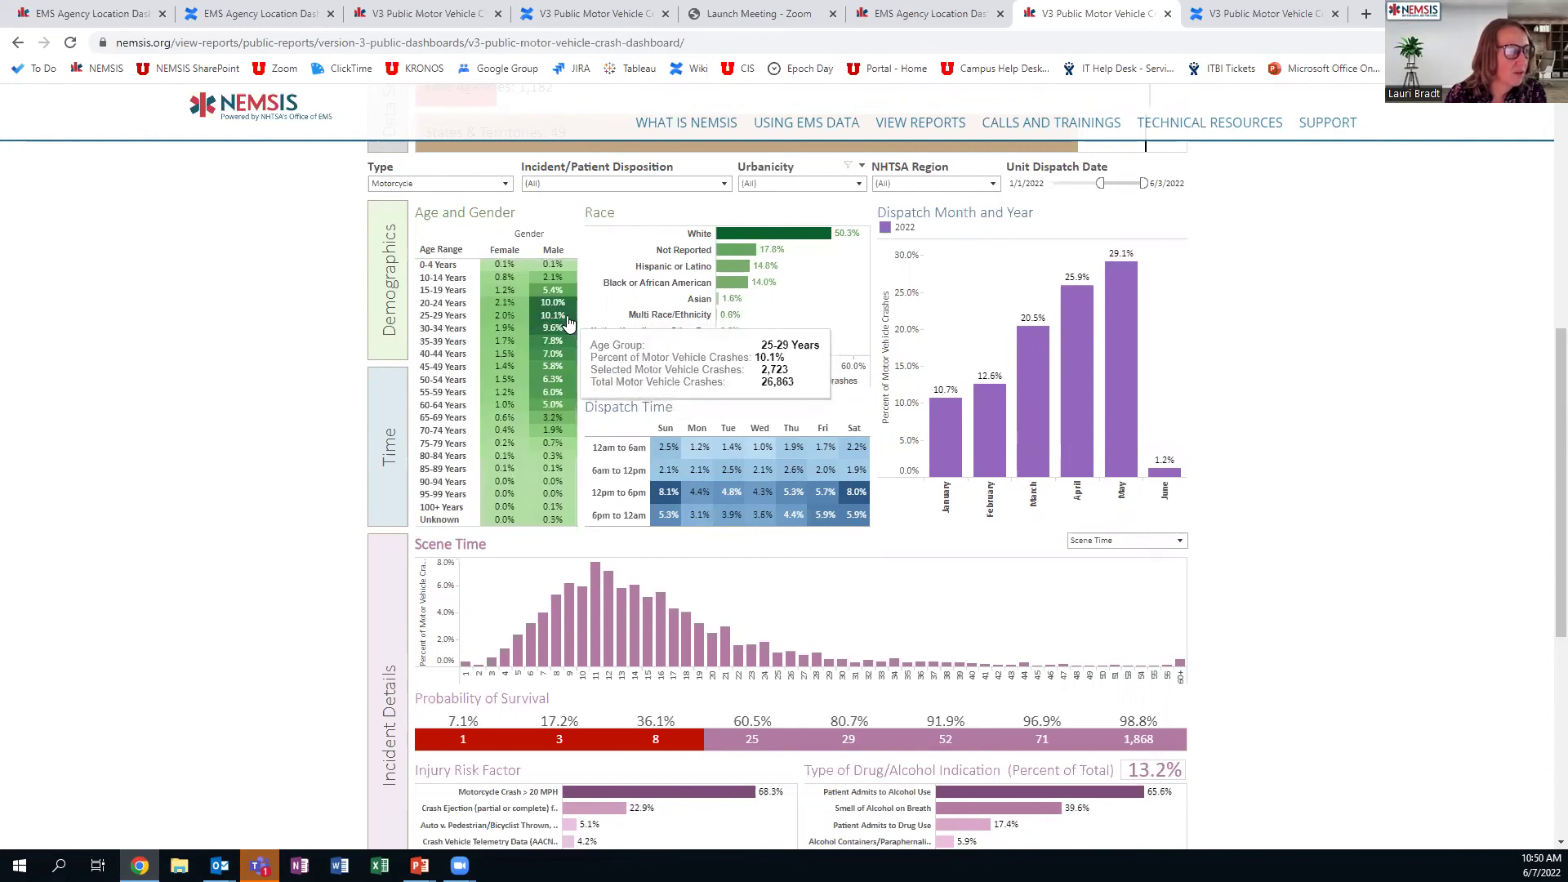
pyautogui.click(544, 316)
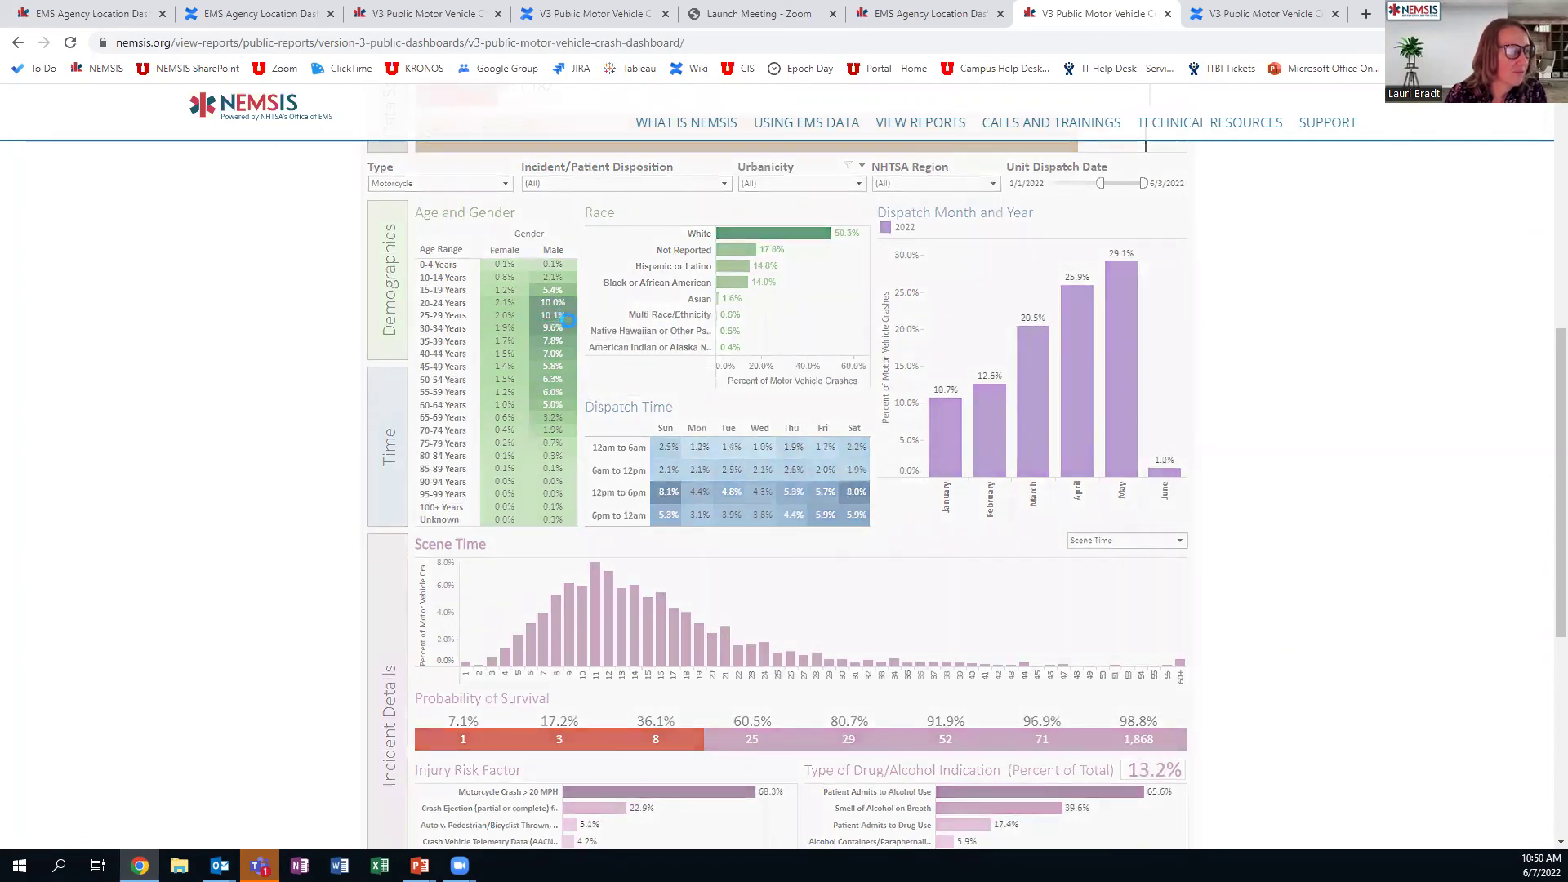
pyautogui.click(567, 318)
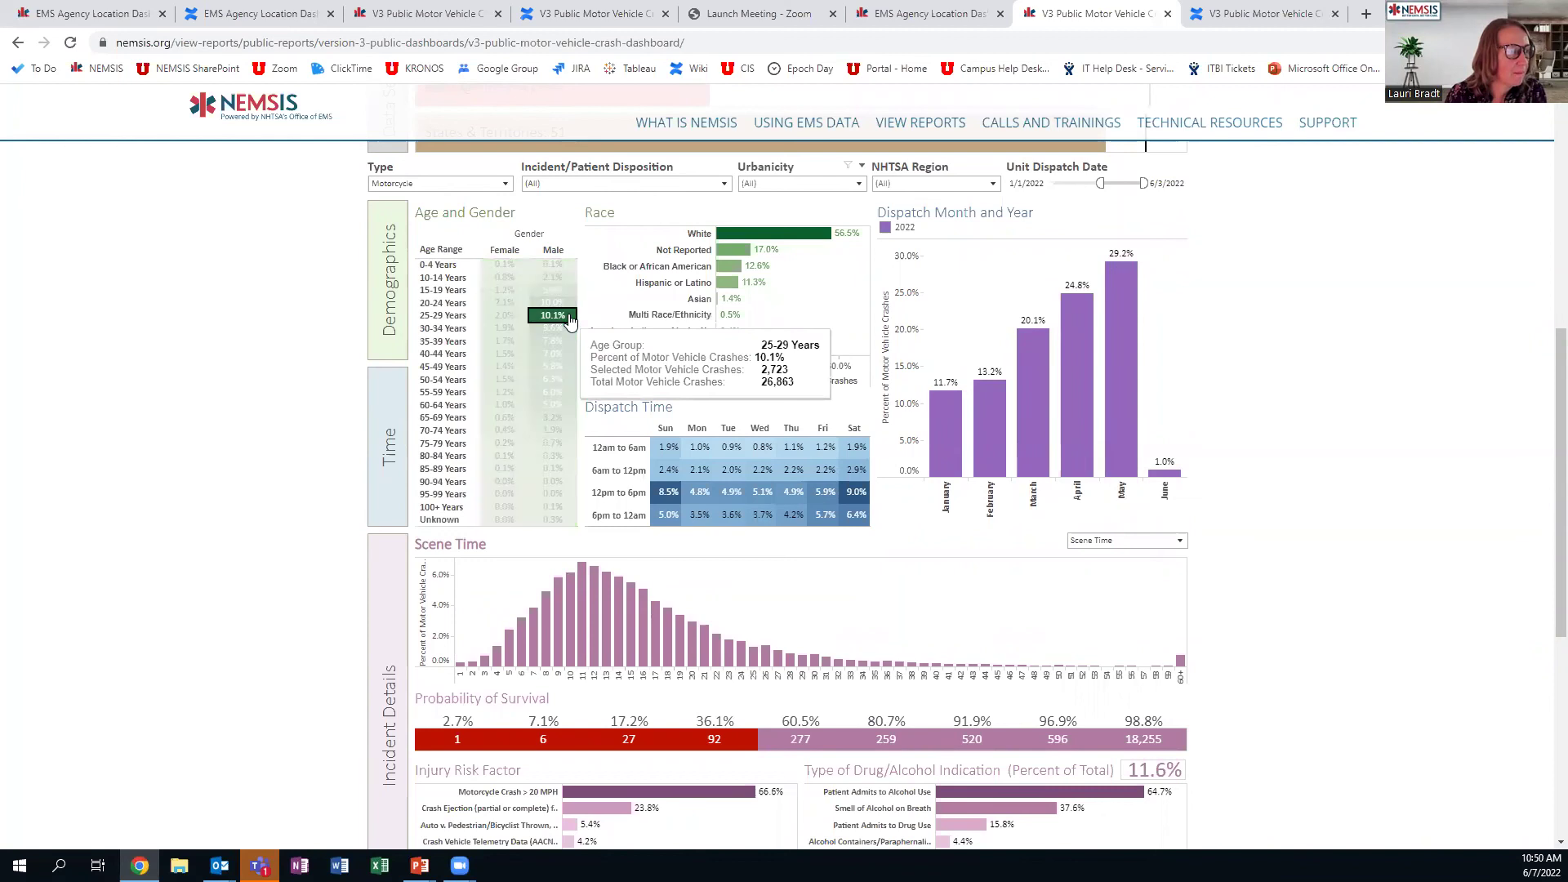
pyautogui.click(565, 317)
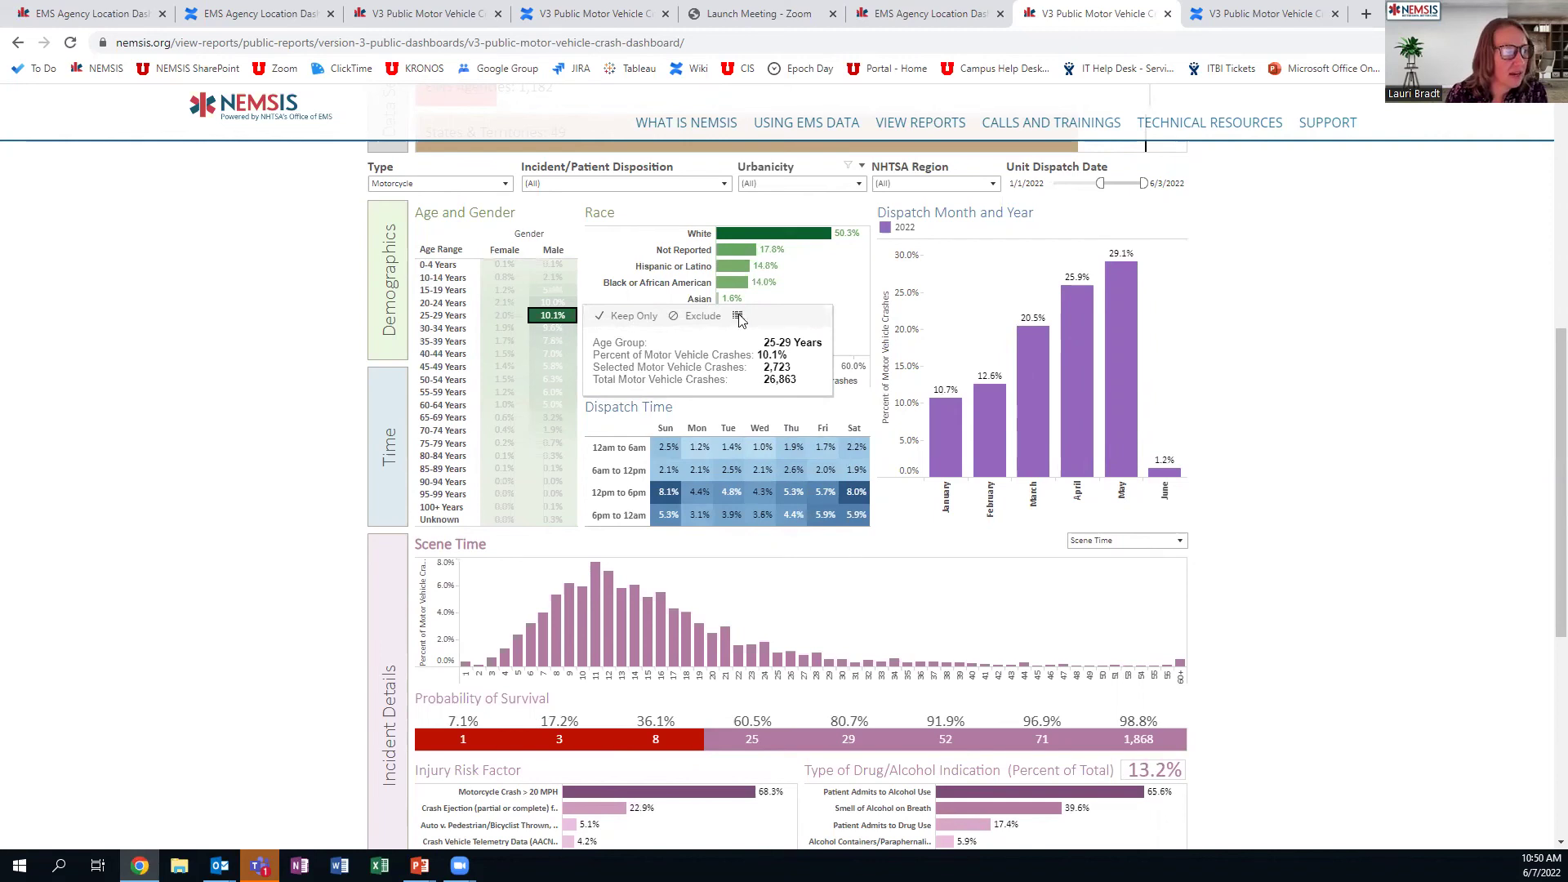
# View the underlying data for the selected age group, showing the Activations records with all columns.
pyautogui.click(738, 317)
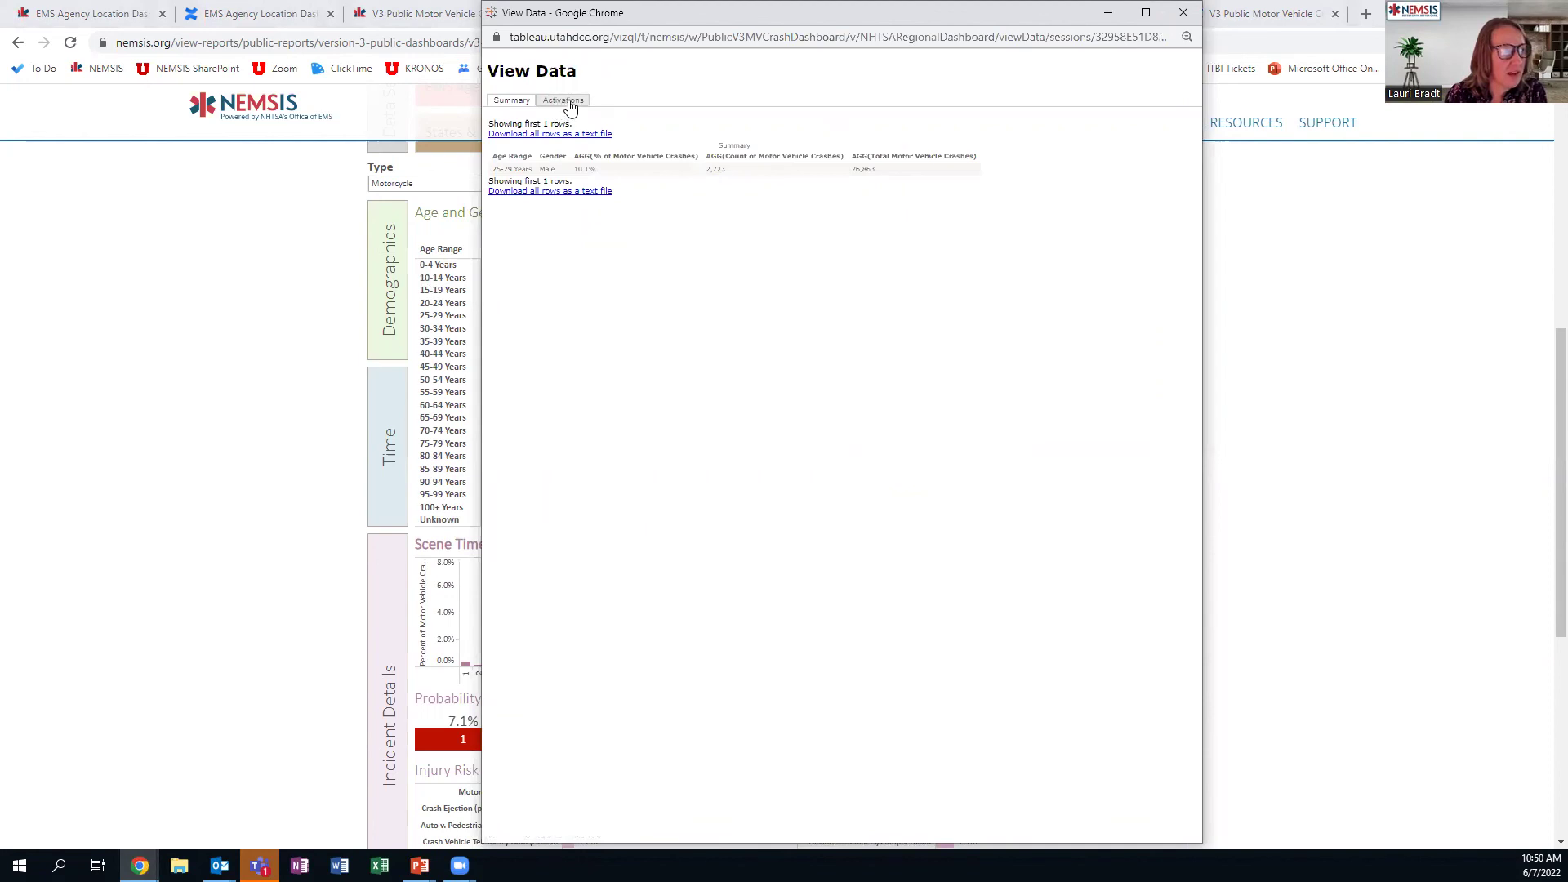
pyautogui.click(570, 105)
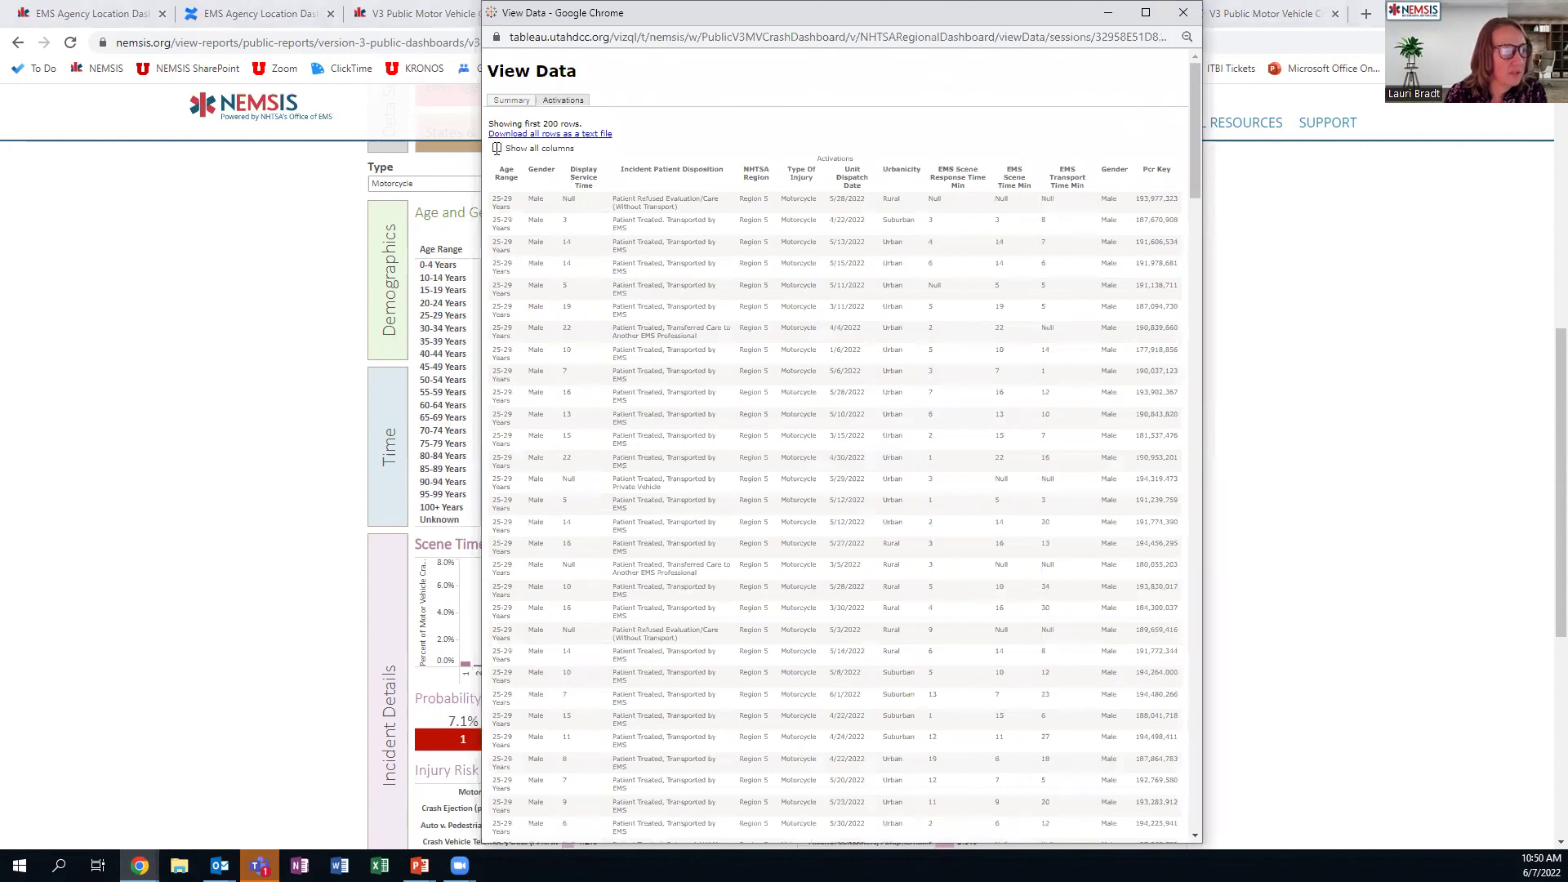
pyautogui.click(497, 148)
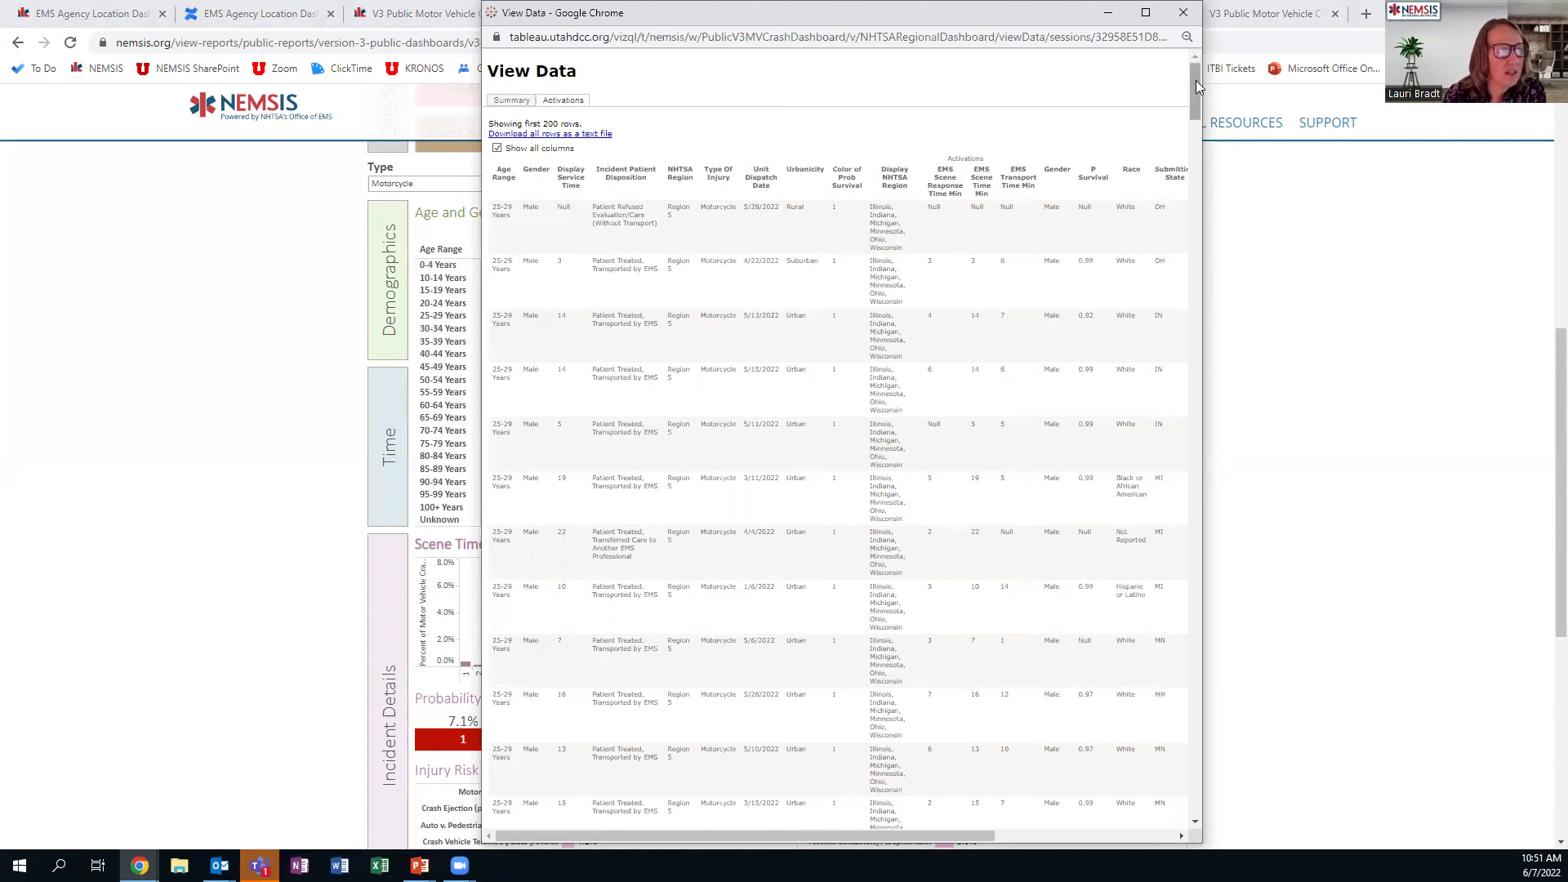
# Look through the activation records from first to last, return to the first rows, and close the View Data window.
pyautogui.moveTo(1194, 85); pyautogui.dragTo(1205, 828)
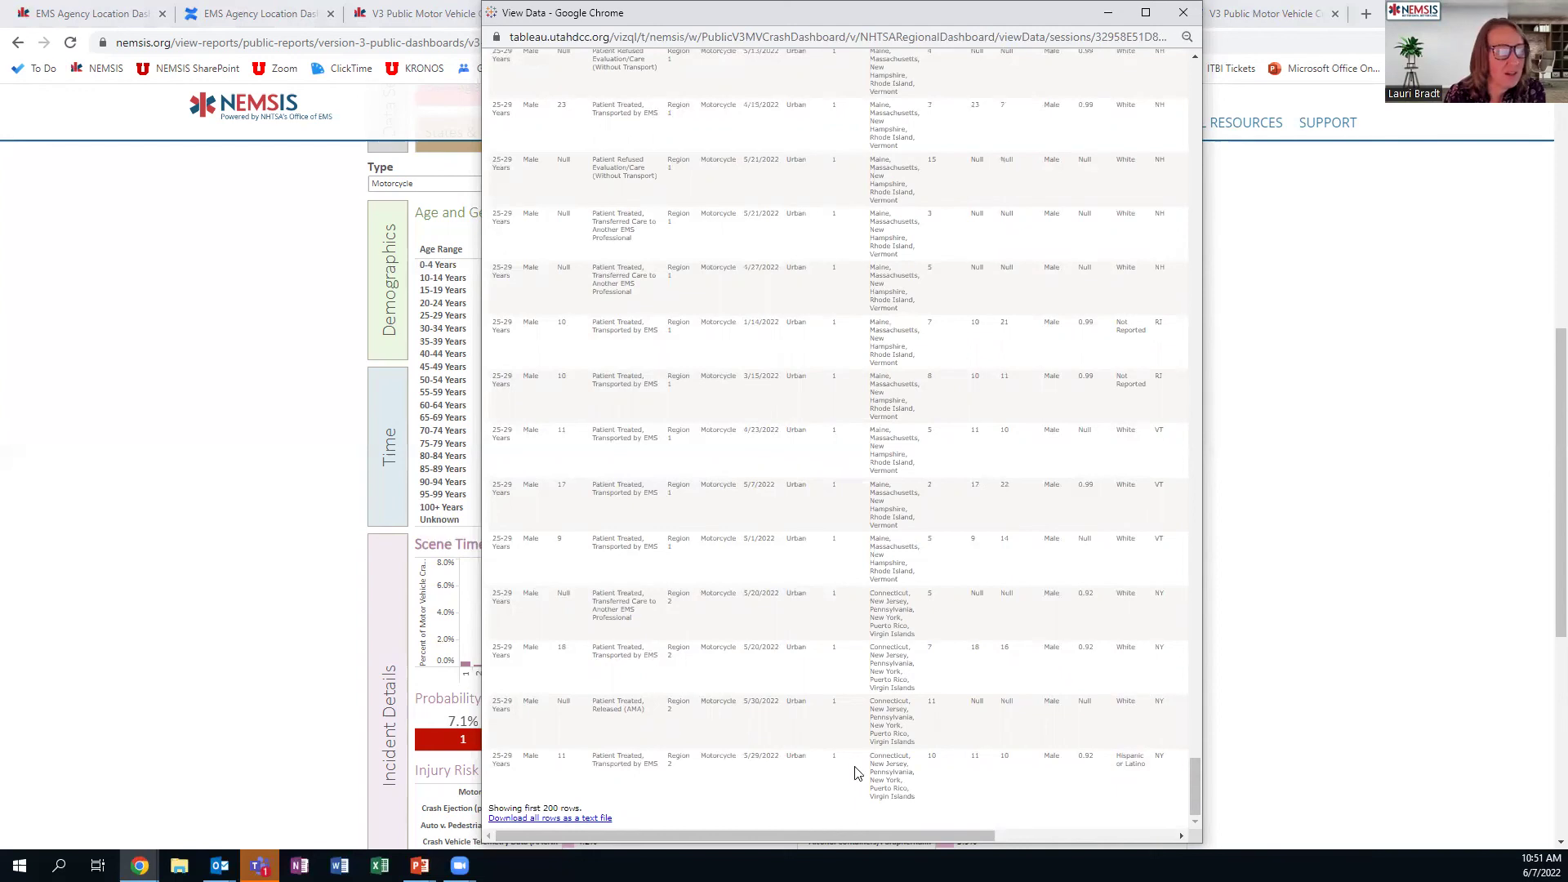
pyautogui.moveTo(1195, 774); pyautogui.dragTo(1145, 77)
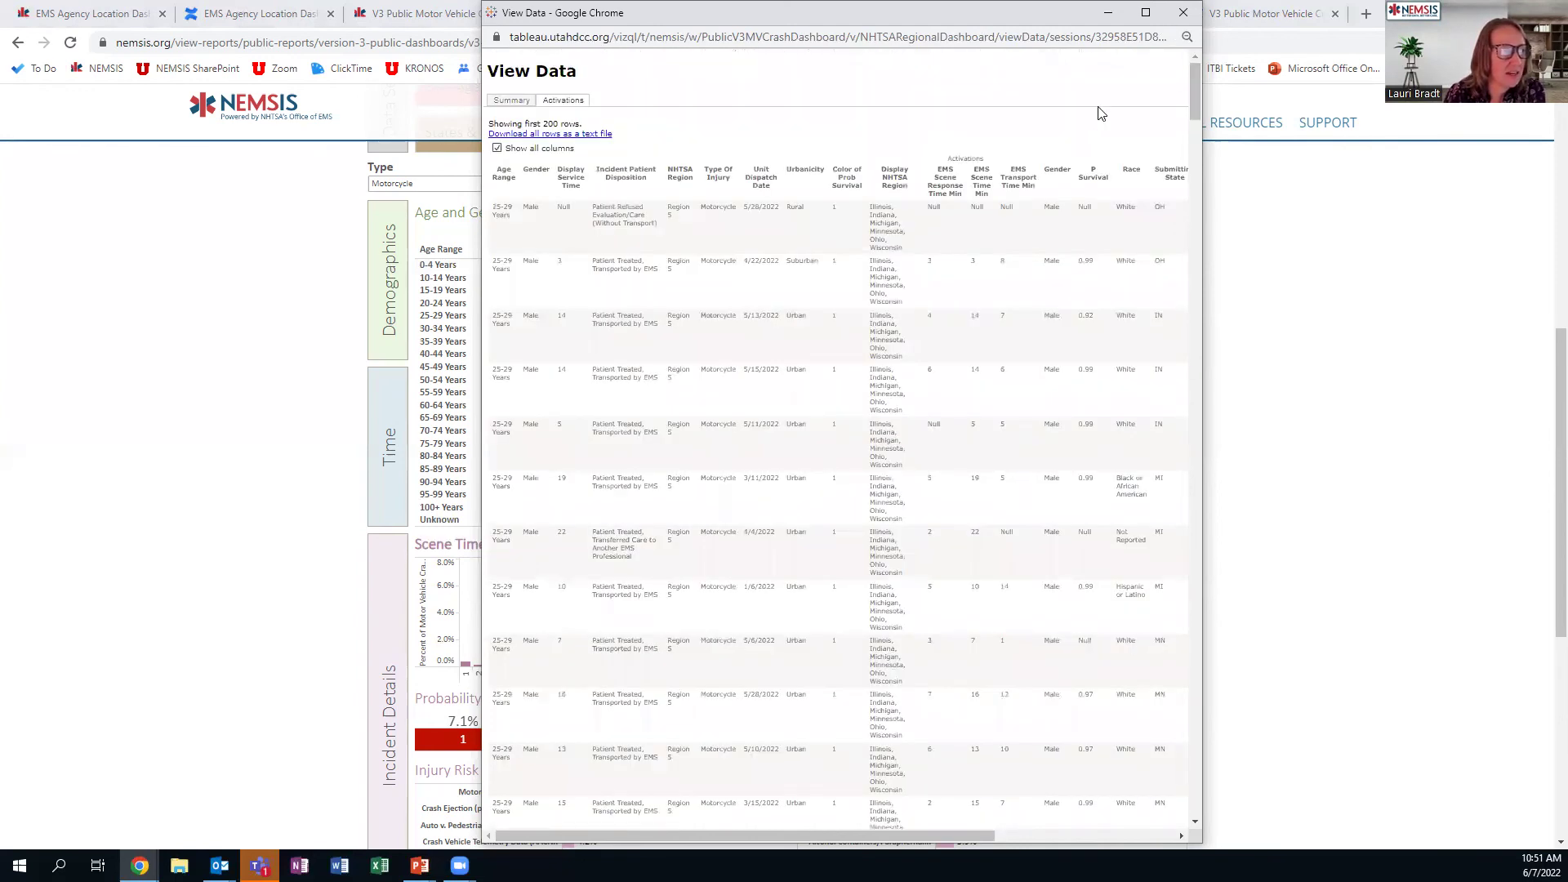
pyautogui.click(1184, 15)
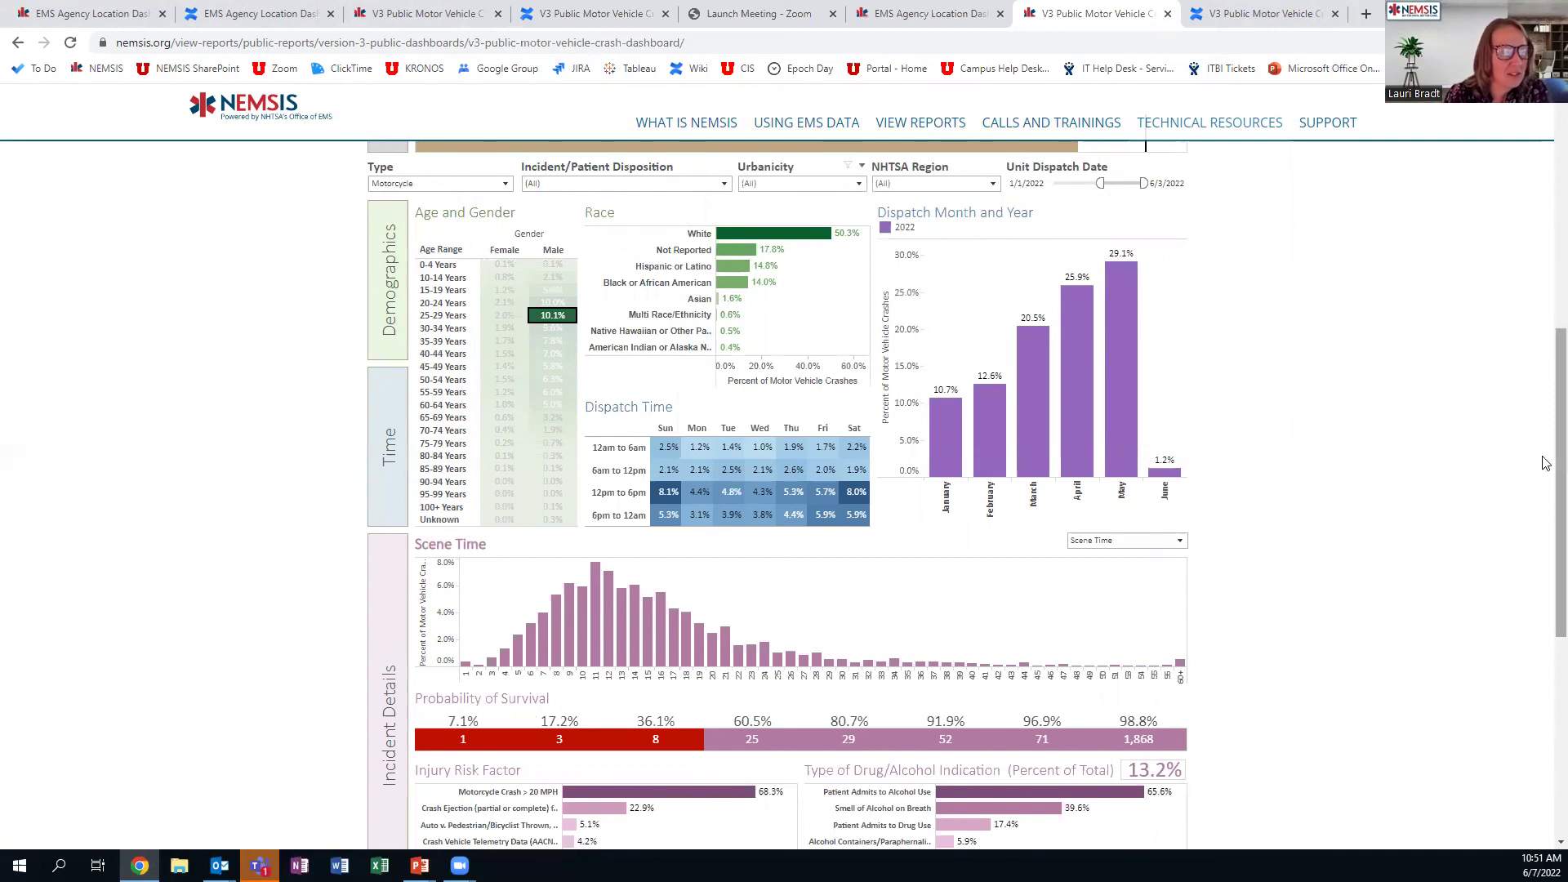
# Switch to the PowerPoint slide show and advance to the Questions? Contact slide.
pyautogui.moveTo(1543, 409)
pyautogui.mouseDown()
pyautogui.moveTo(1545, 190)
pyautogui.moveTo(1542, 399)
pyautogui.mouseUp()
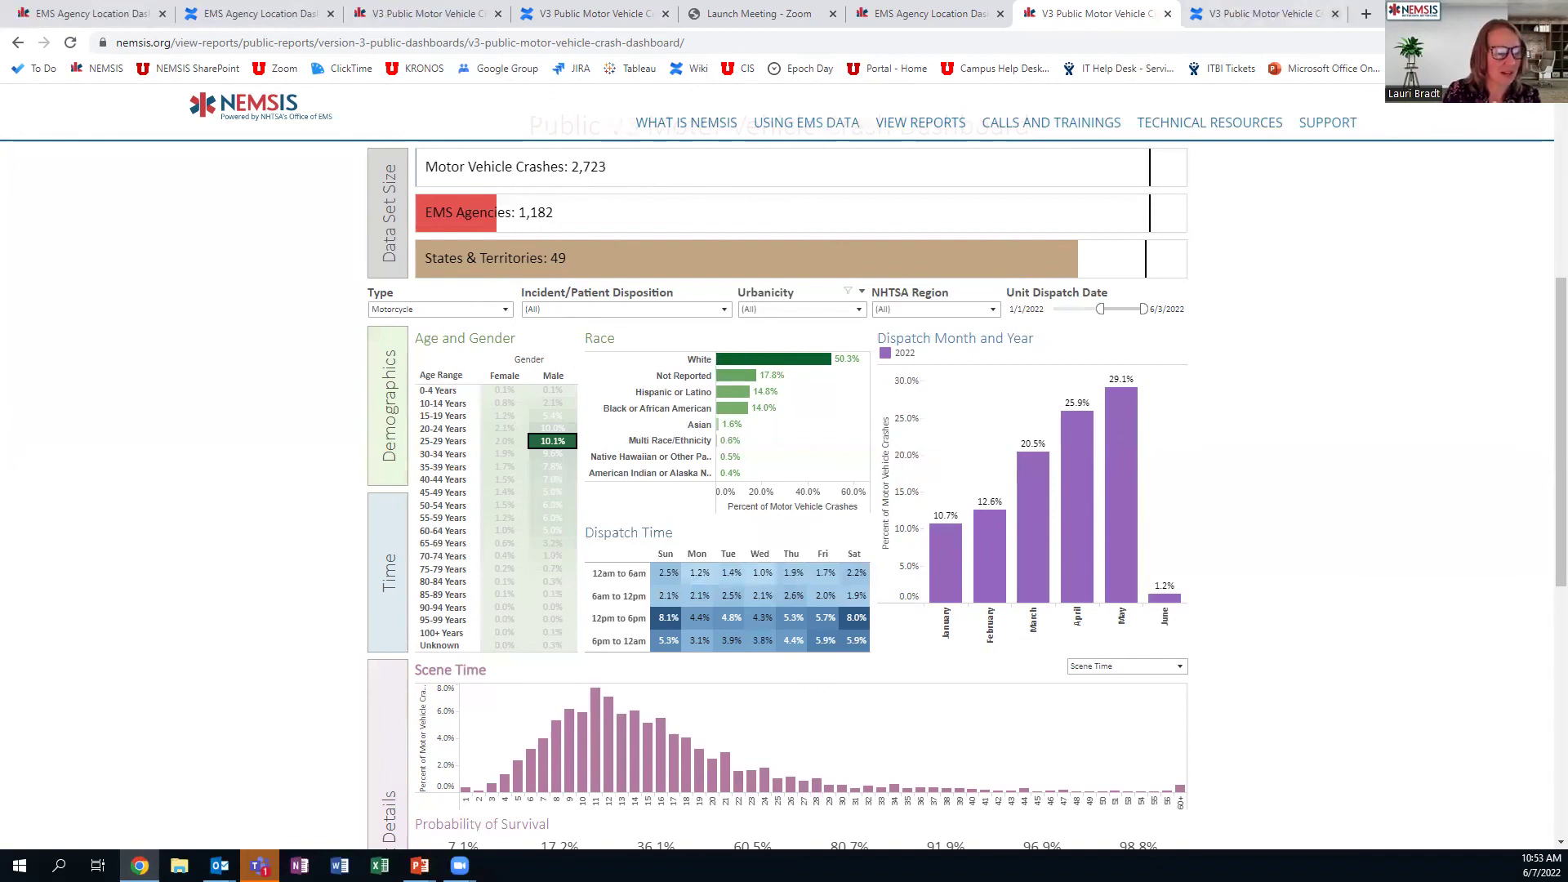
pyautogui.hotkey('alt', 'Tab')
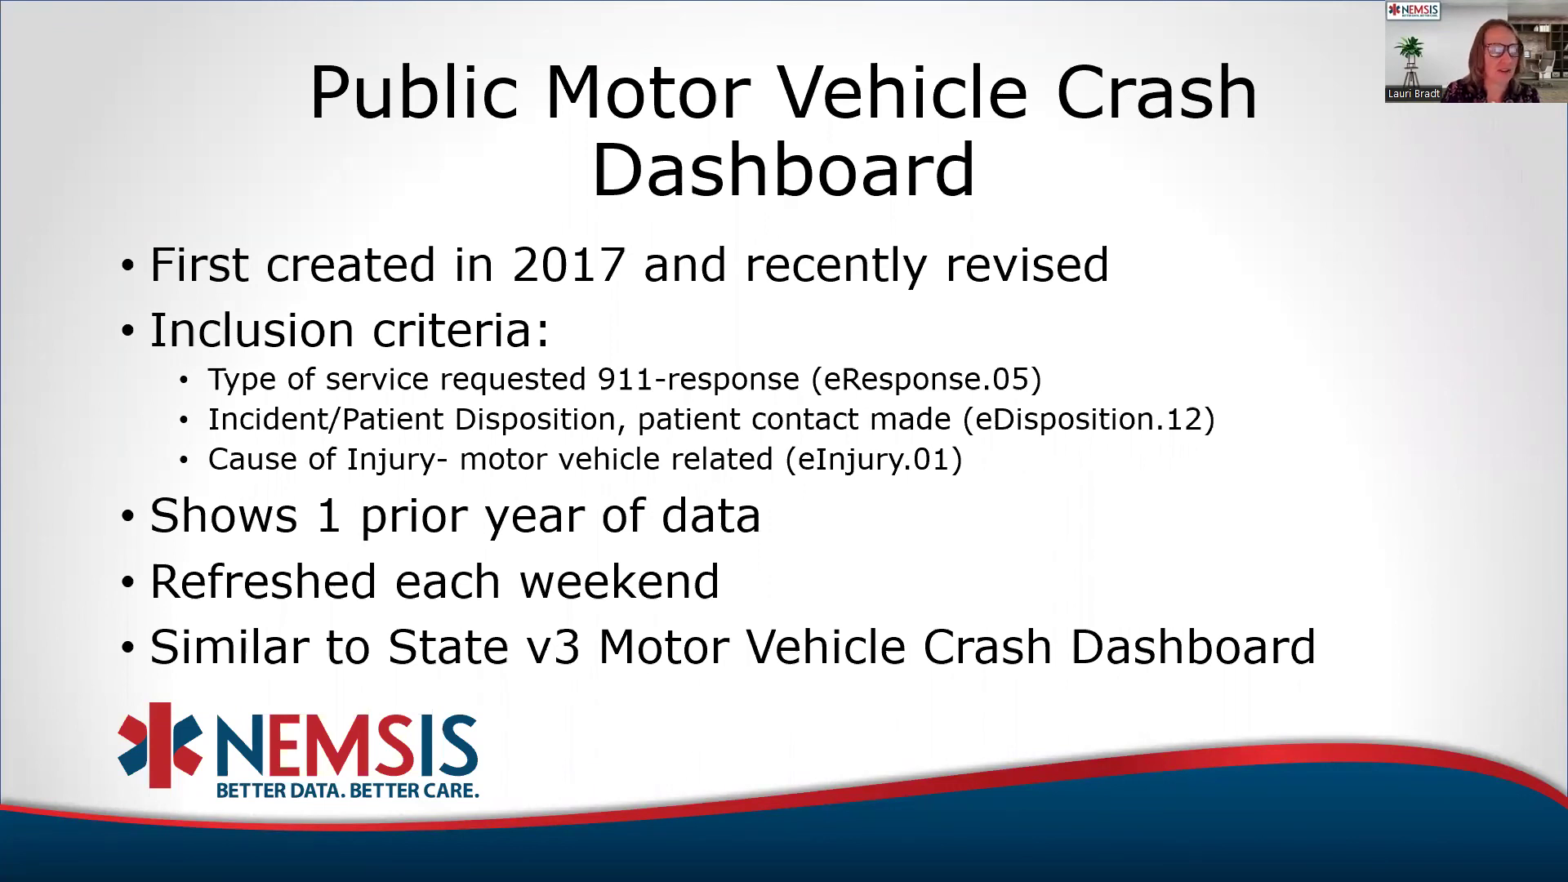
pyautogui.press('Right')
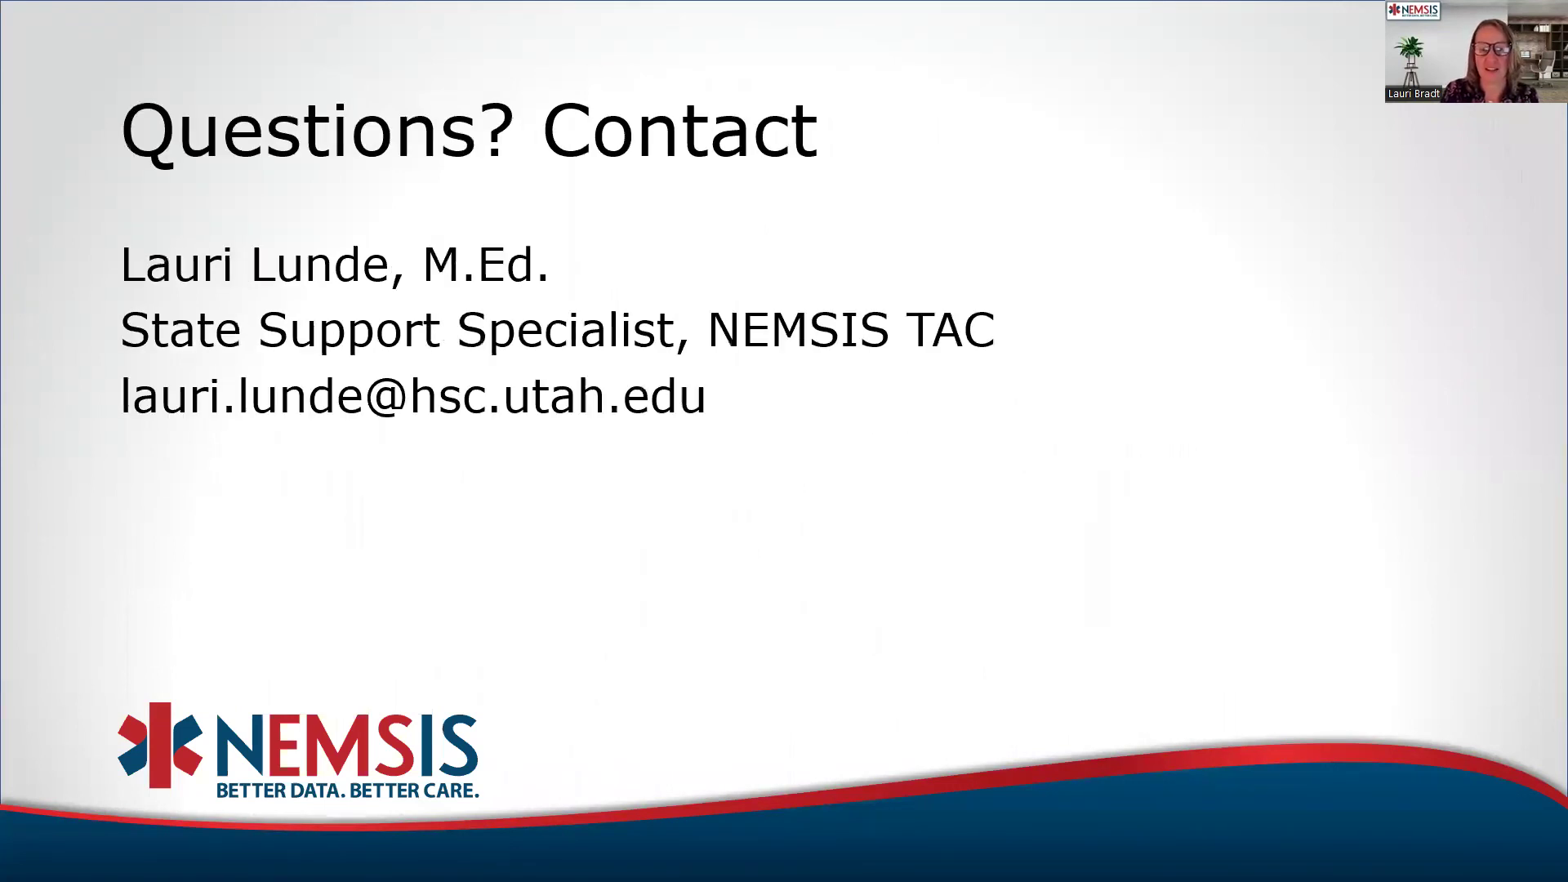